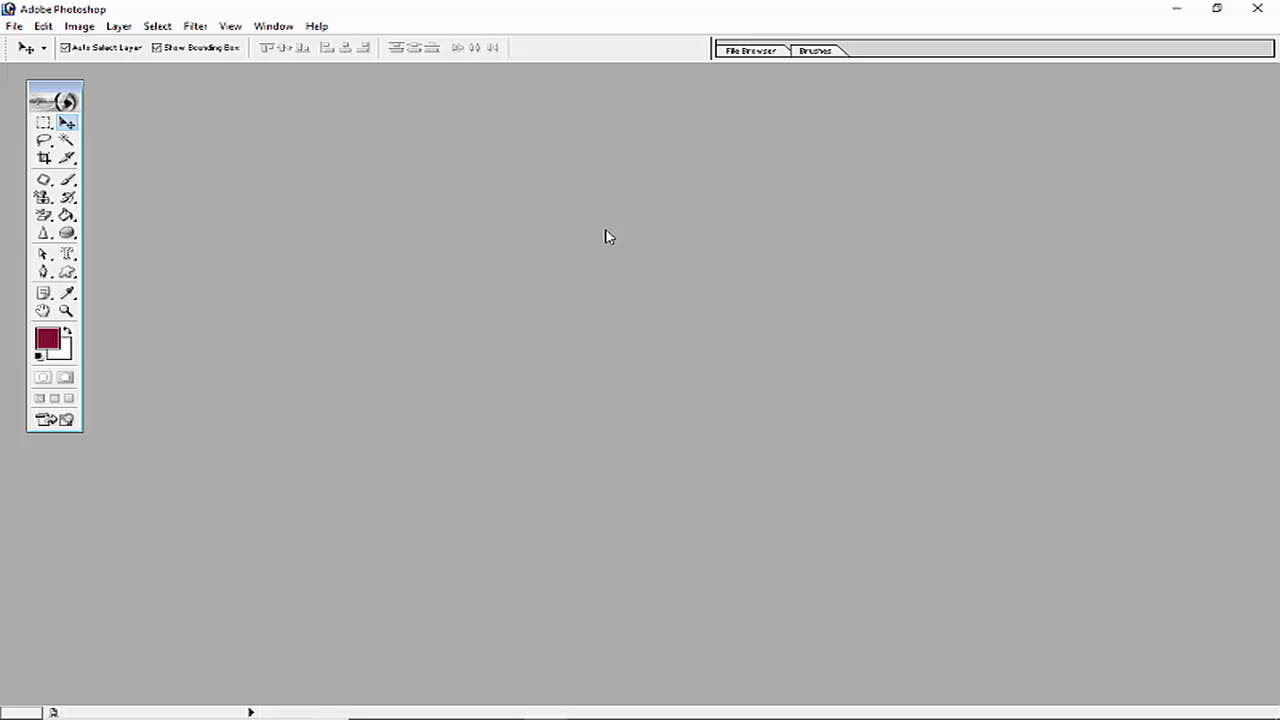
Step: Examine the selection tools: the marquee, lasso and pen variants, the Magic Wand and the available Select commands
{"action": "left_click", "coordinate": [43, 124]}
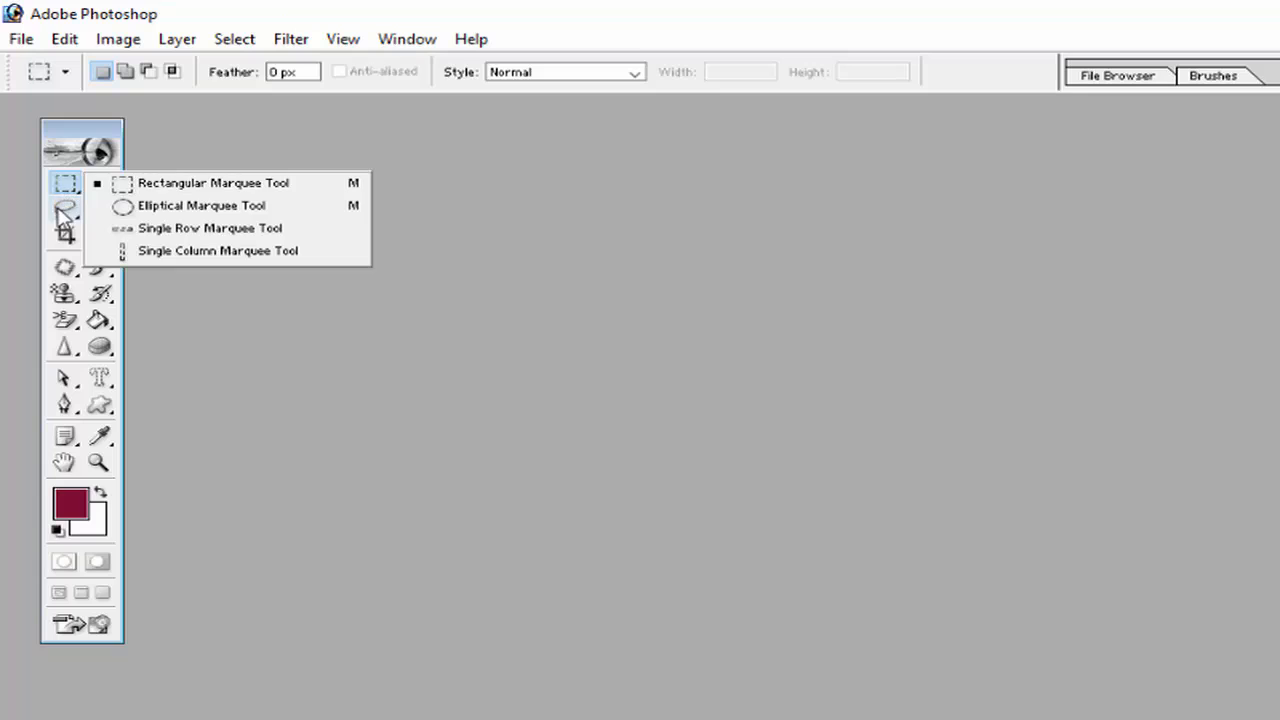
{"action": "left_click", "coordinate": [64, 210]}
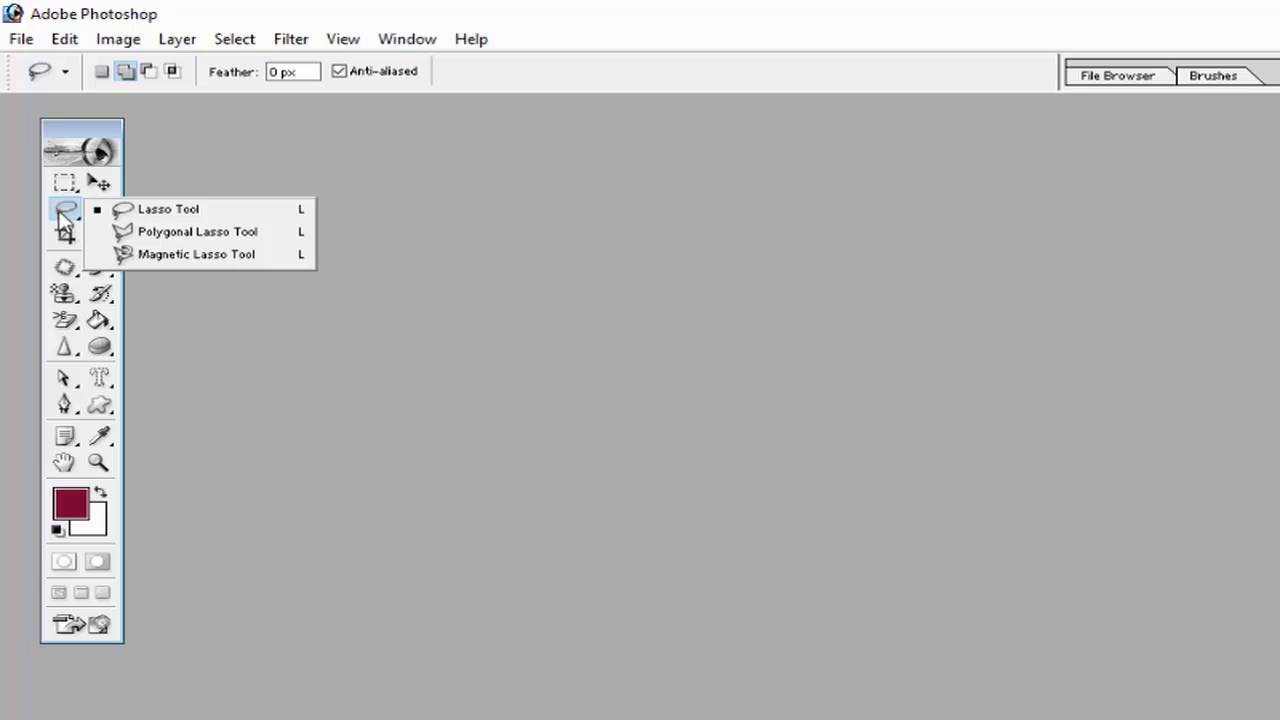
{"action": "left_click", "coordinate": [70, 411]}
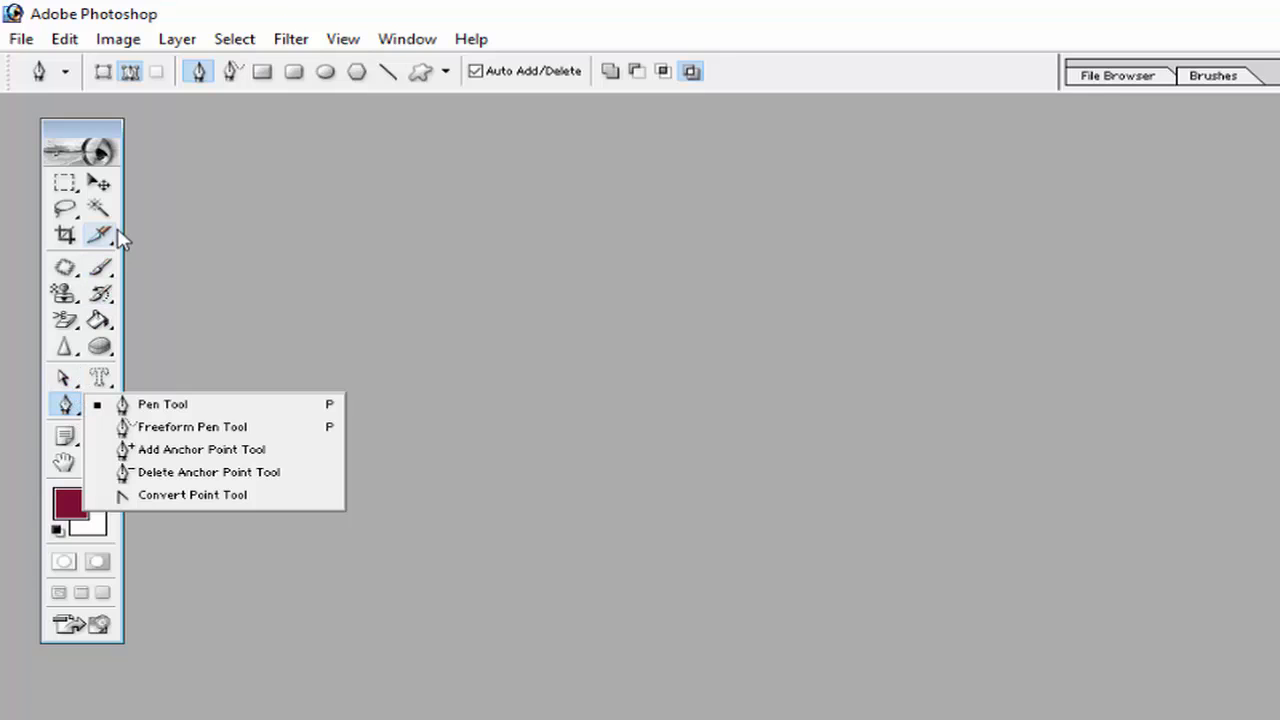
{"action": "left_click", "coordinate": [100, 209]}
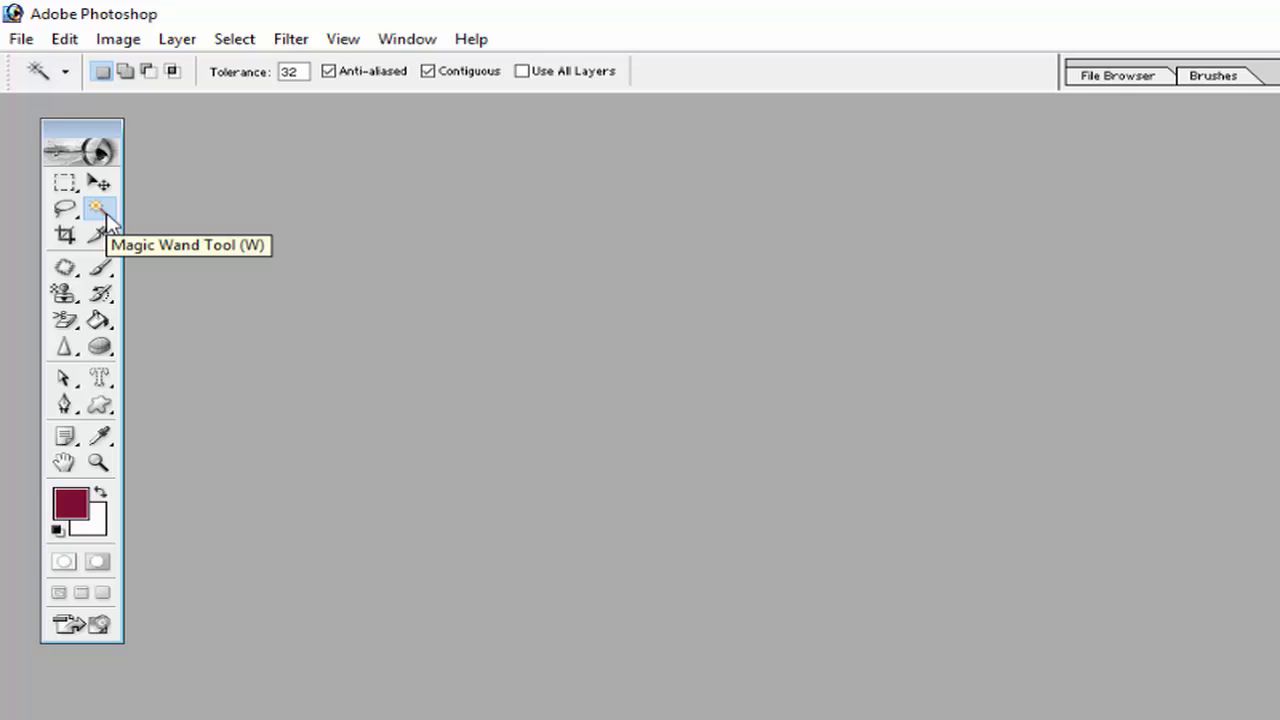
{"action": "left_click", "coordinate": [235, 42]}
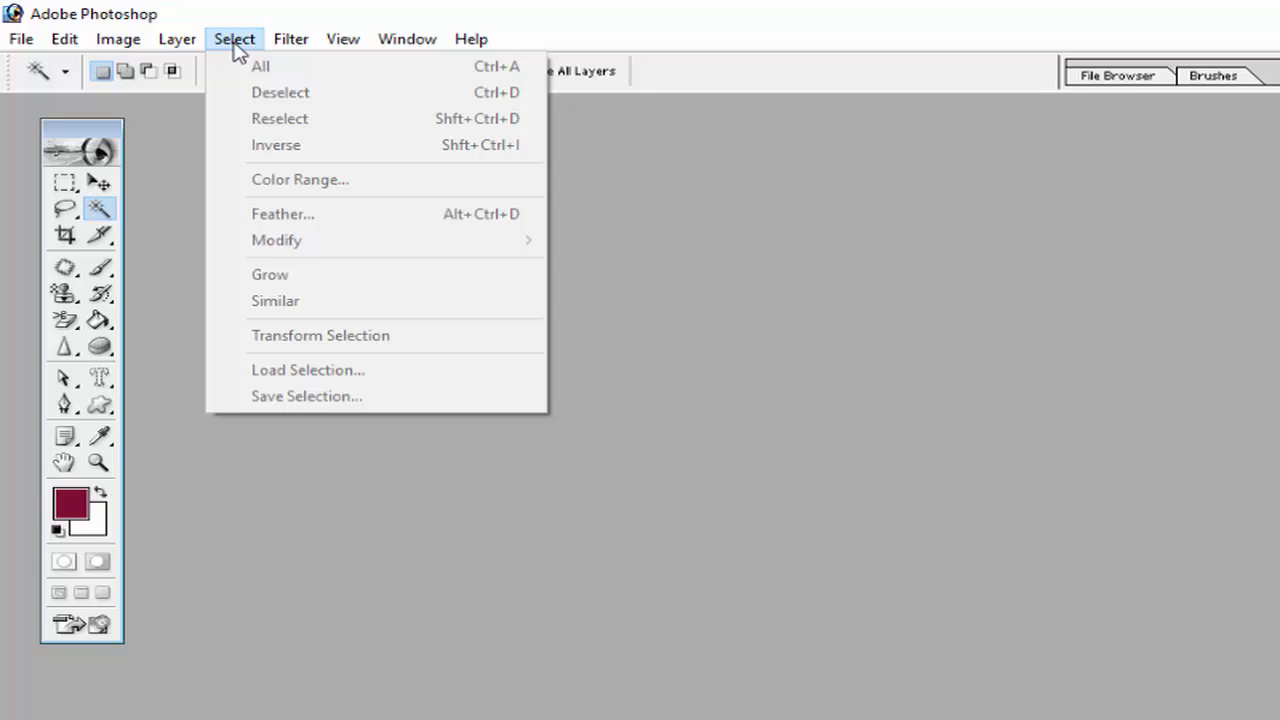
{"action": "left_click", "coordinate": [235, 46]}
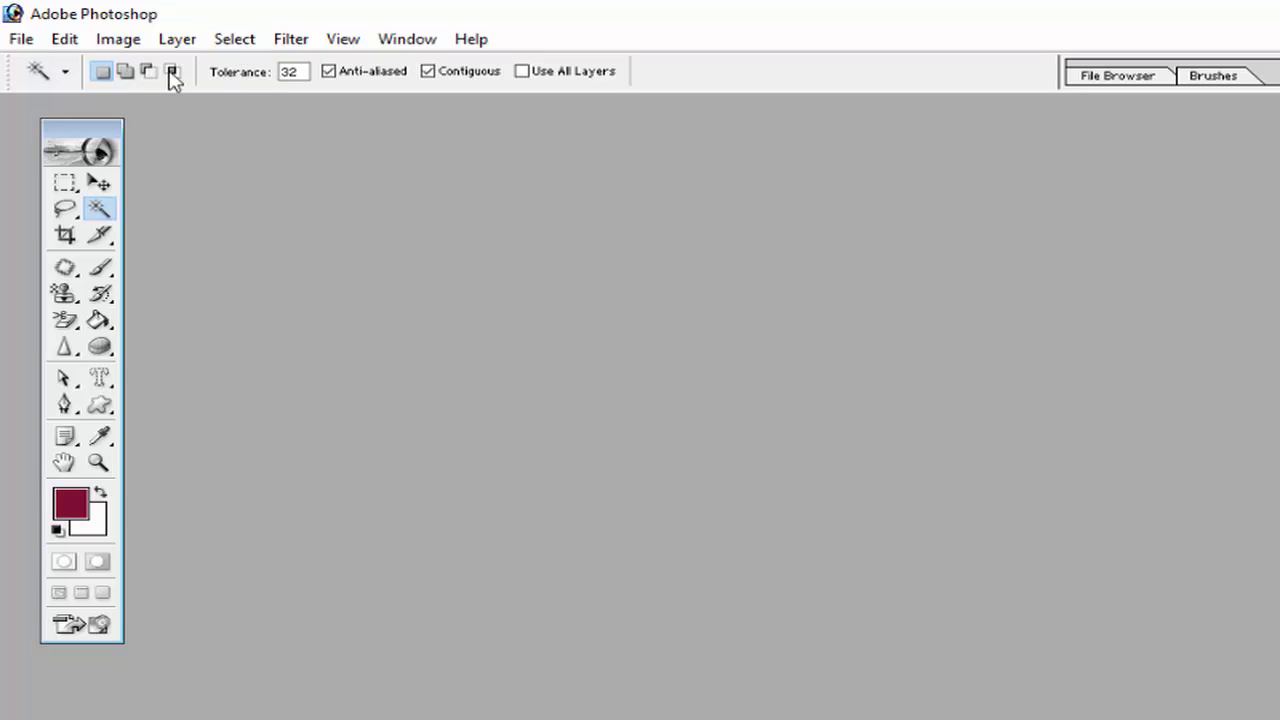
Step: Open the landscape image 1758161-bigthumbnail.jpg from the image folder inside lecture 4
{"action": "left_click", "coordinate": [23, 47]}
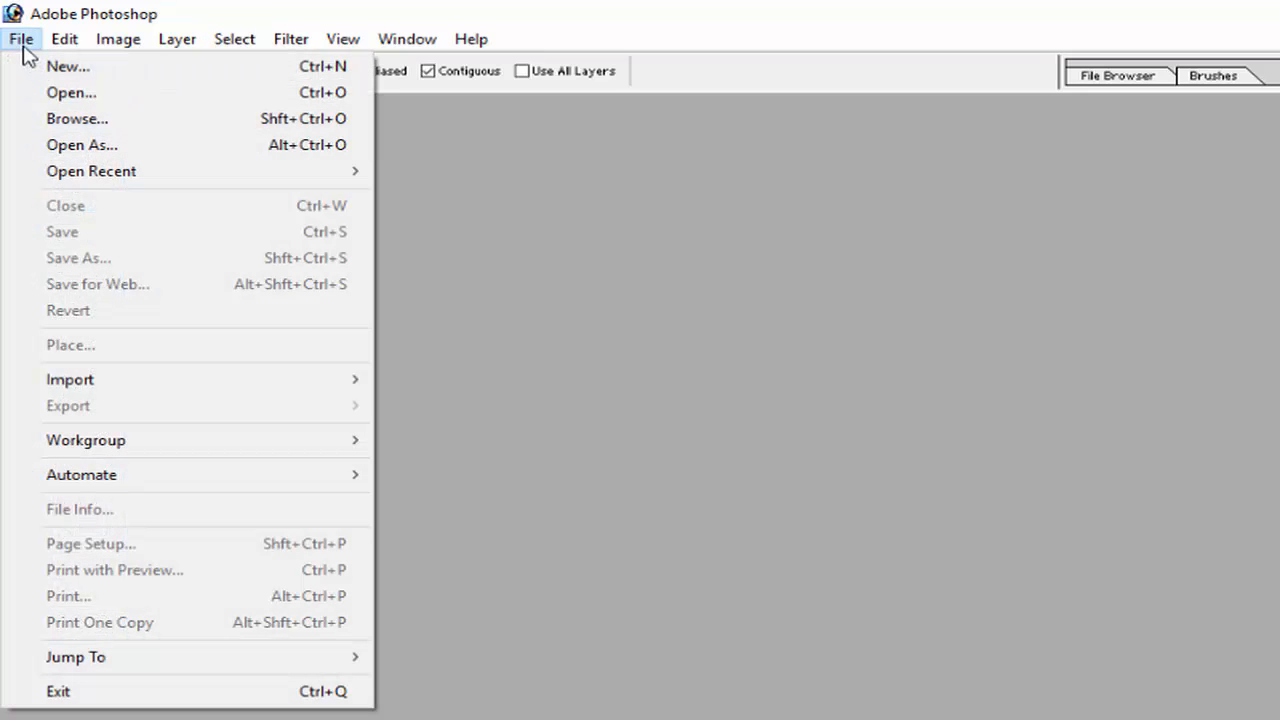
{"action": "left_click", "coordinate": [52, 97]}
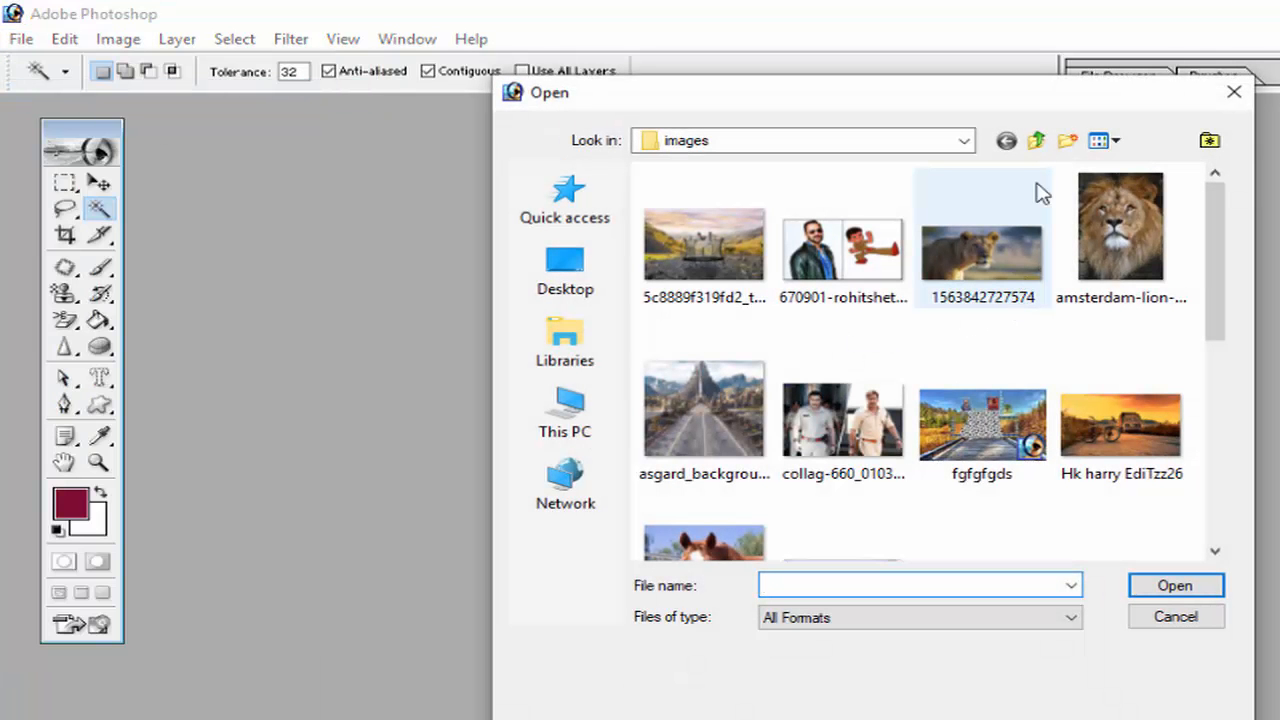
{"action": "left_click", "coordinate": [1038, 142]}
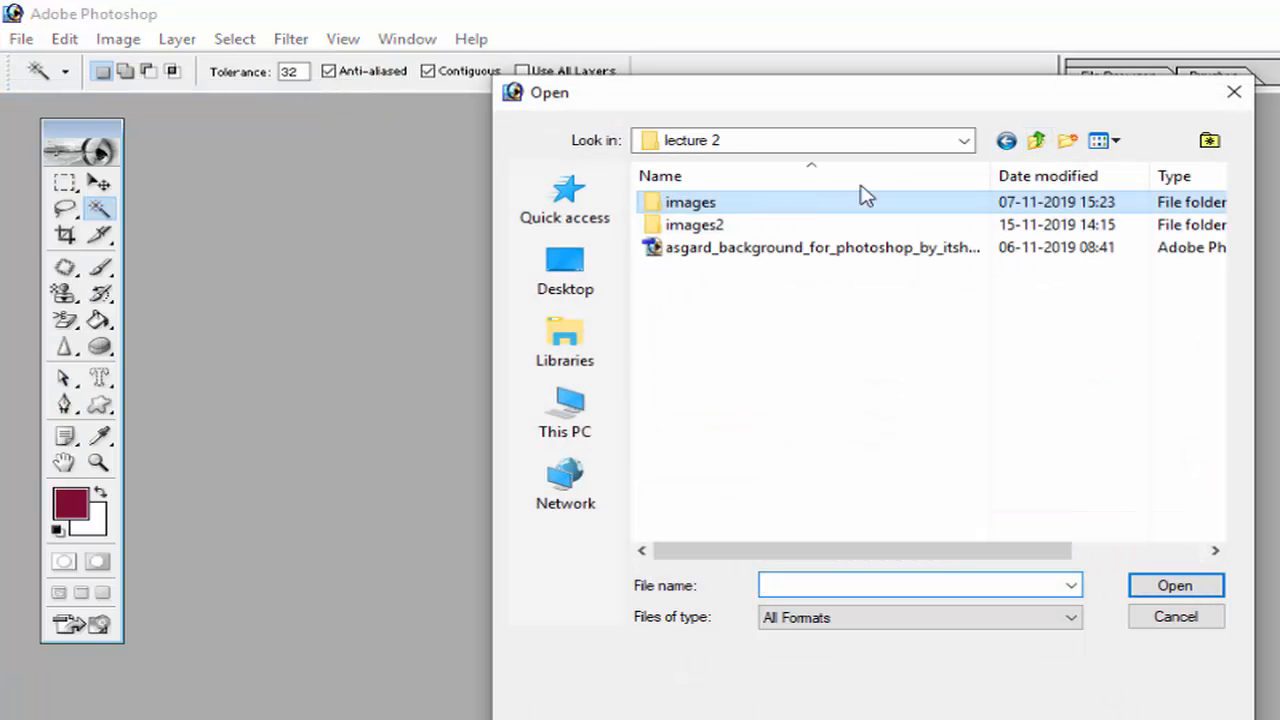
{"action": "left_click", "coordinate": [1035, 143]}
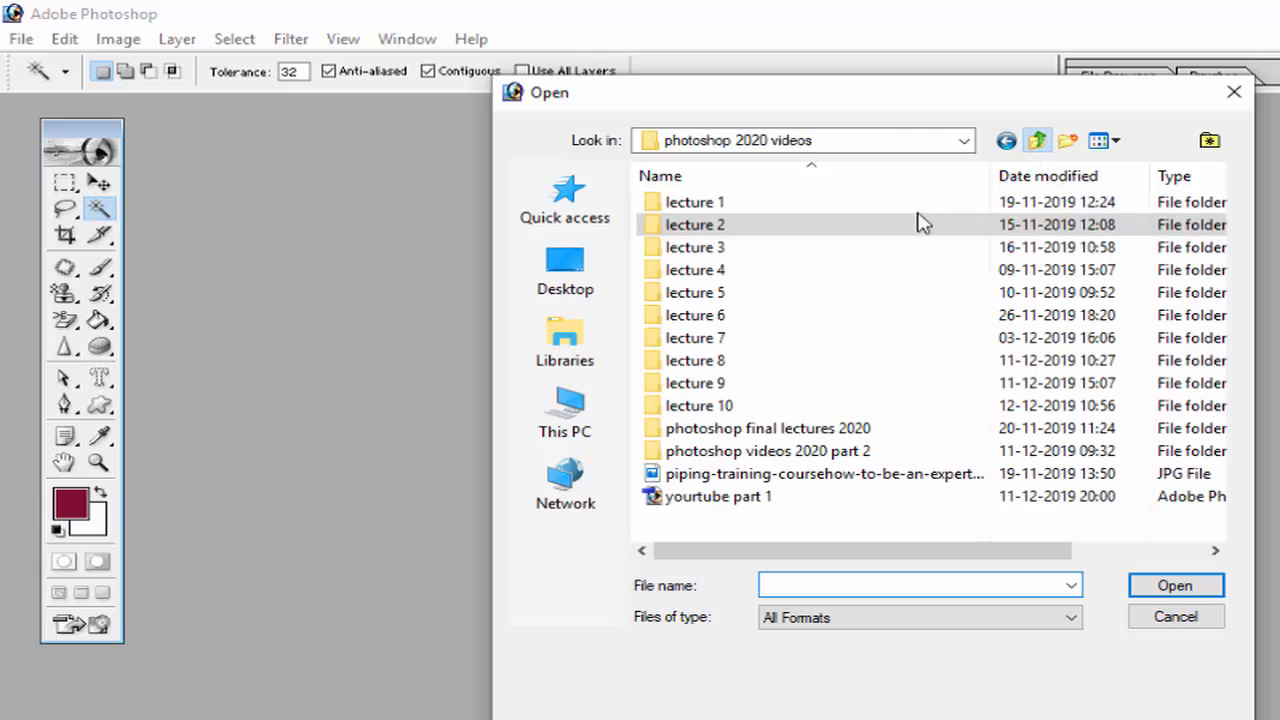
{"action": "double_click", "coordinate": [710, 270]}
{"action": "double_click", "coordinate": [700, 204]}
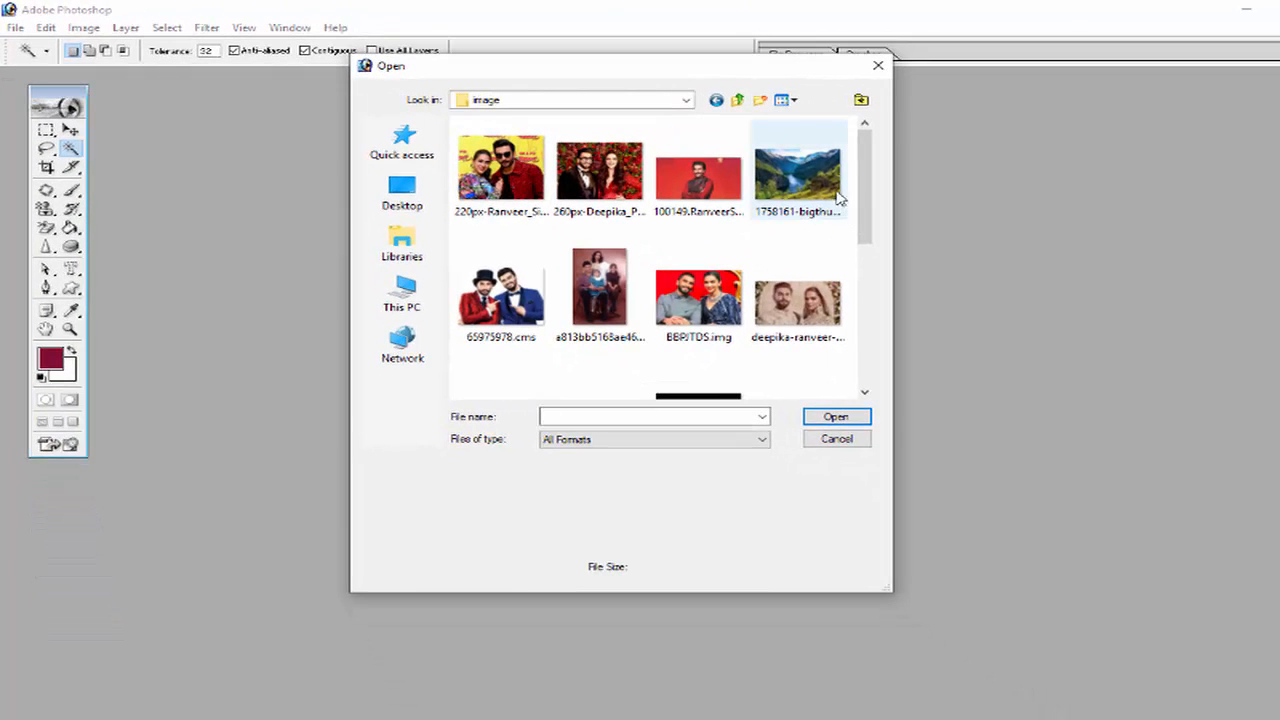
{"action": "double_click", "coordinate": [798, 180]}
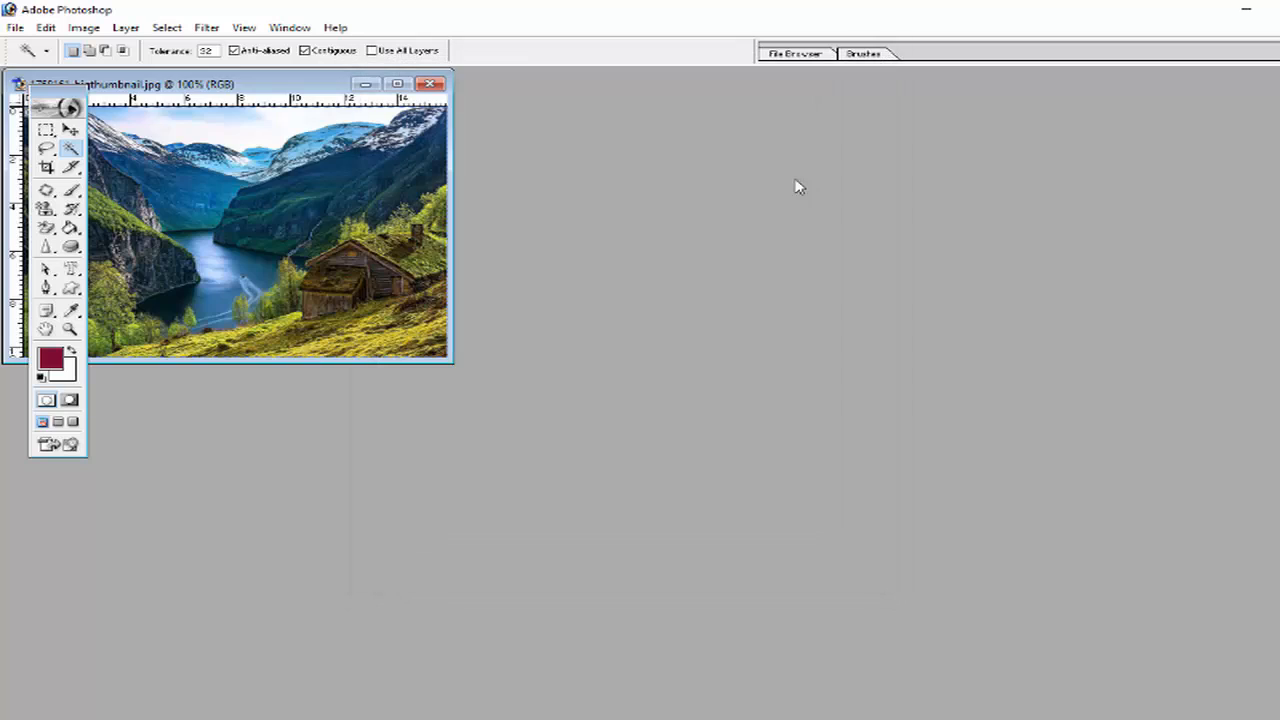
Step: Enlarge the landscape image's window, zoom the image to 200% and shift the window clear of the toolbox
{"action": "left_click_drag", "start_coordinate": [455, 365], "coordinate": [1052, 611]}
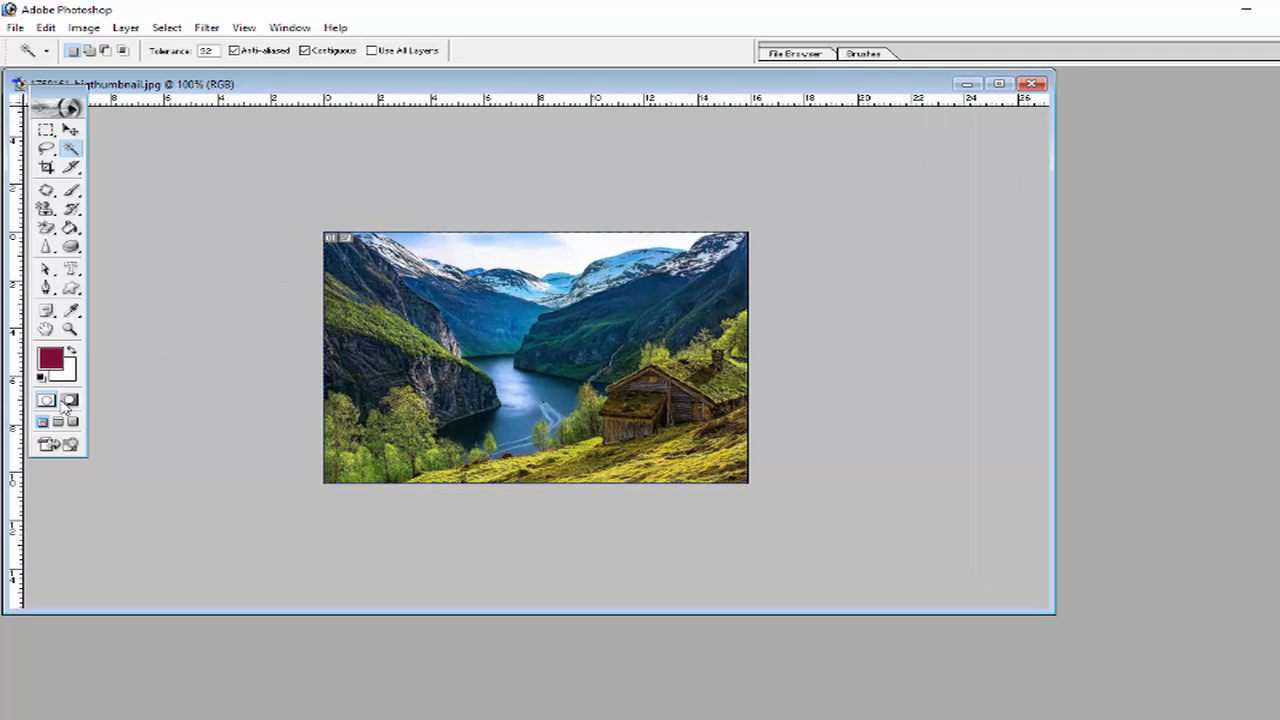
{"action": "left_click", "coordinate": [70, 329]}
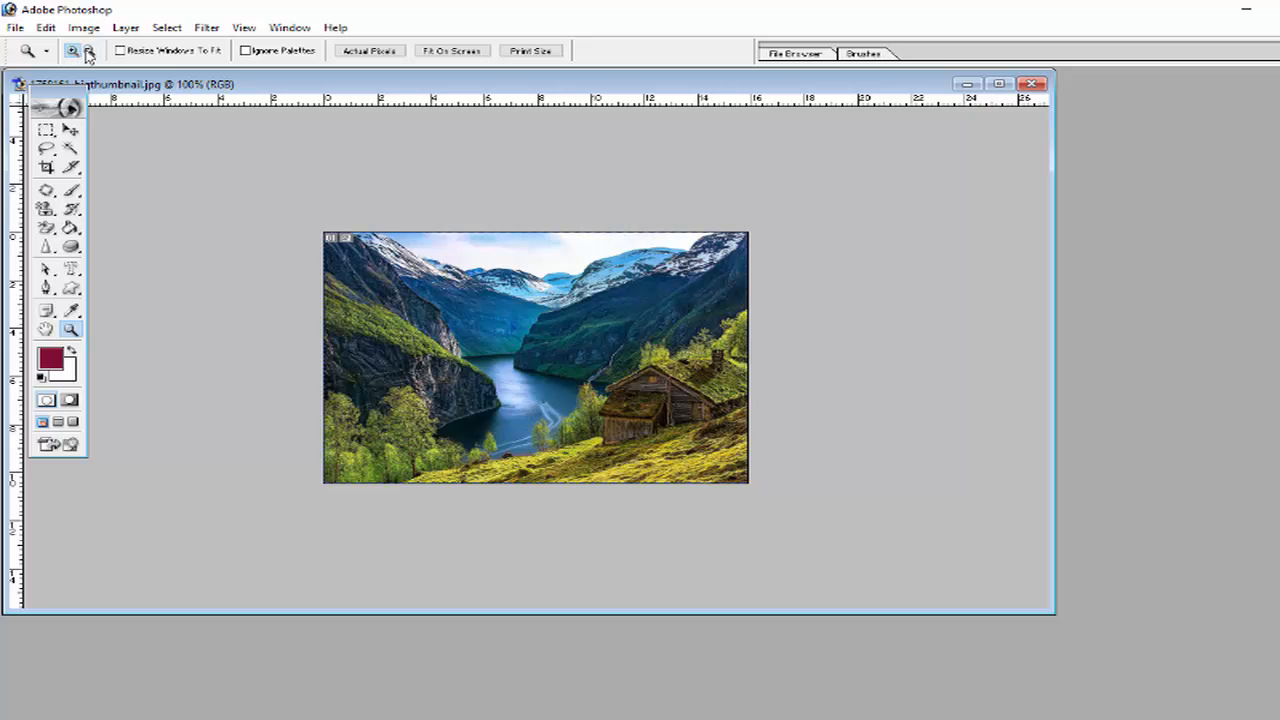
{"action": "left_click", "coordinate": [553, 340]}
{"action": "left_click_drag", "start_coordinate": [840, 85], "coordinate": [904, 93]}
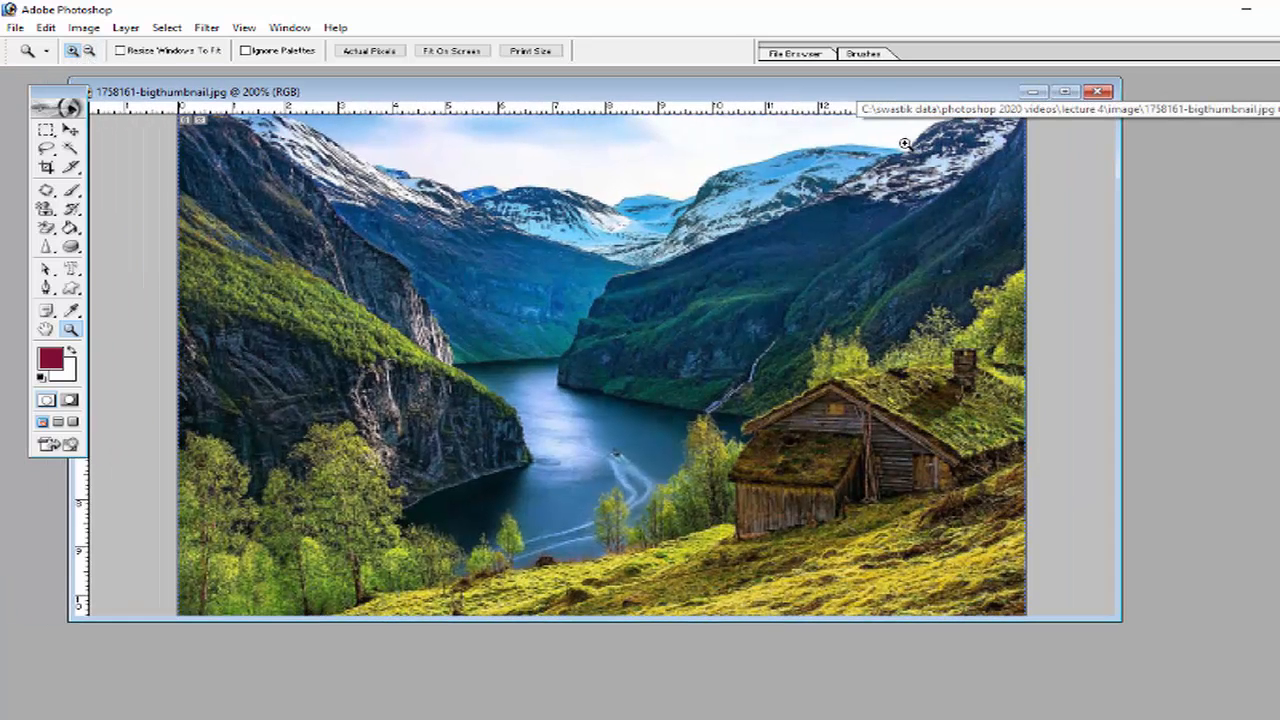
Step: Open the photo 65975978.cms.jpg and move its window aside so the landscape image is partly uncovered
{"action": "left_click", "coordinate": [46, 130]}
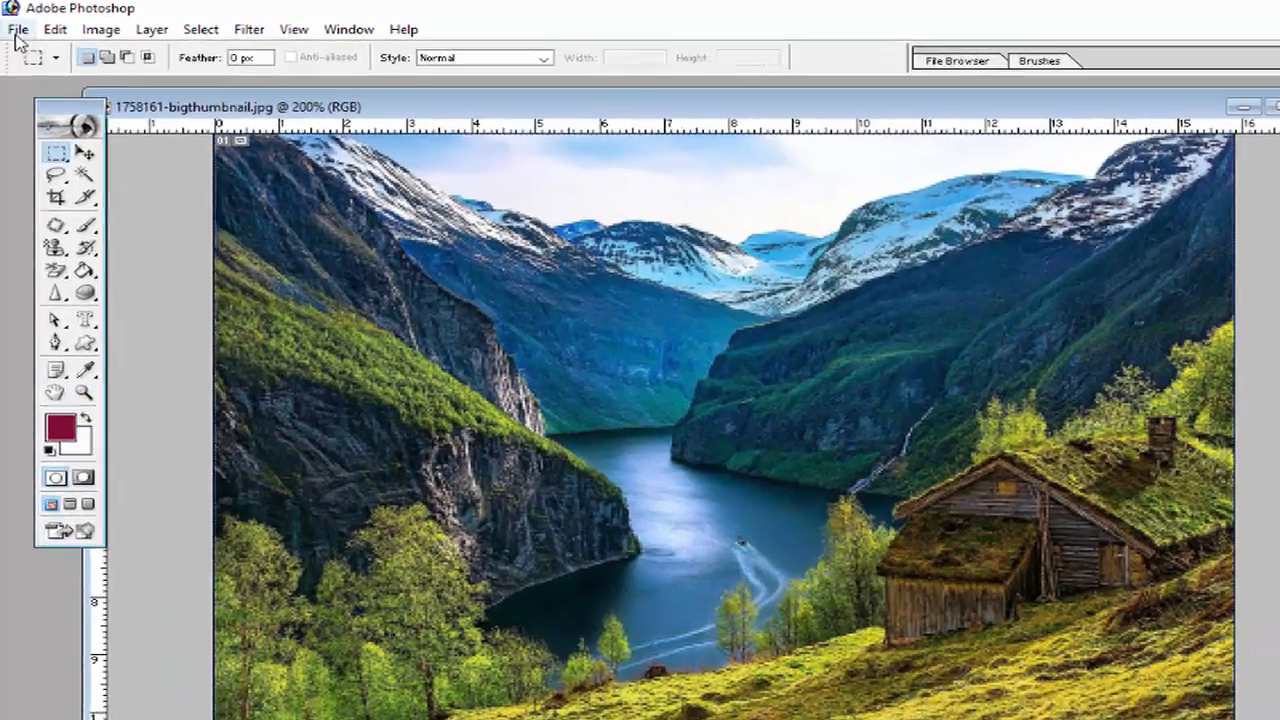
{"action": "left_click", "coordinate": [15, 27]}
{"action": "left_click", "coordinate": [35, 78]}
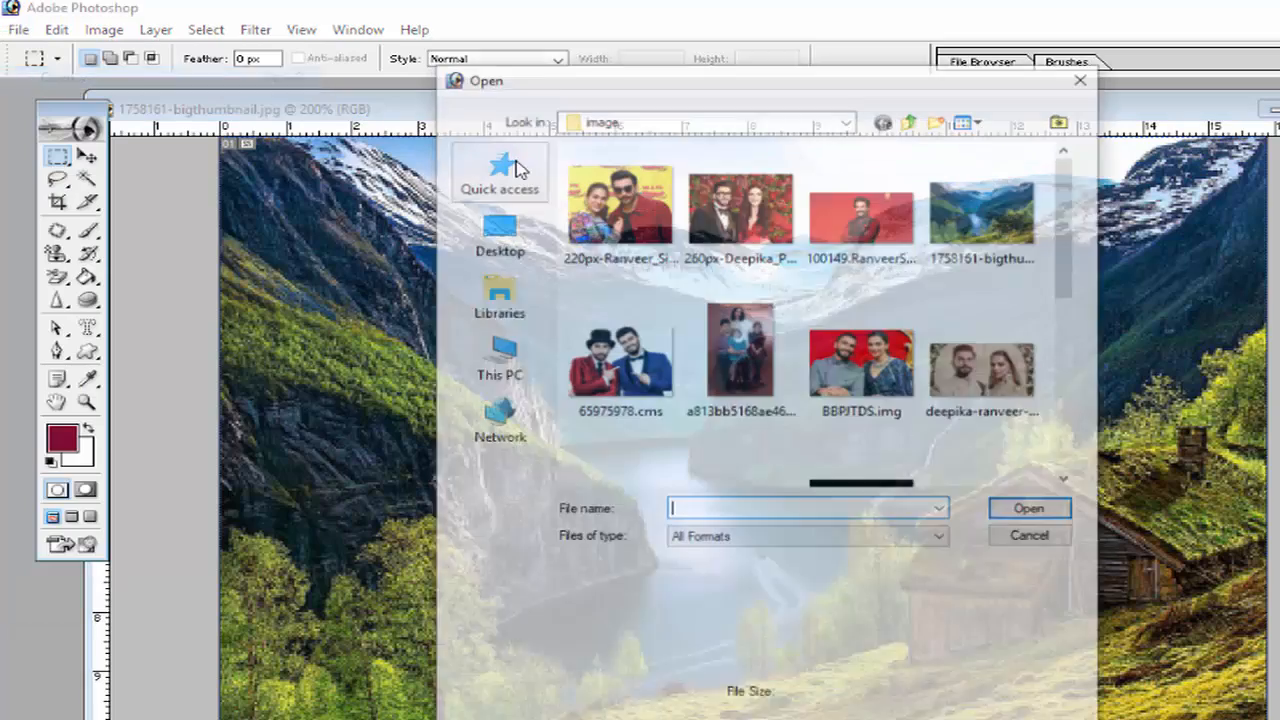
{"action": "double_click", "coordinate": [655, 375]}
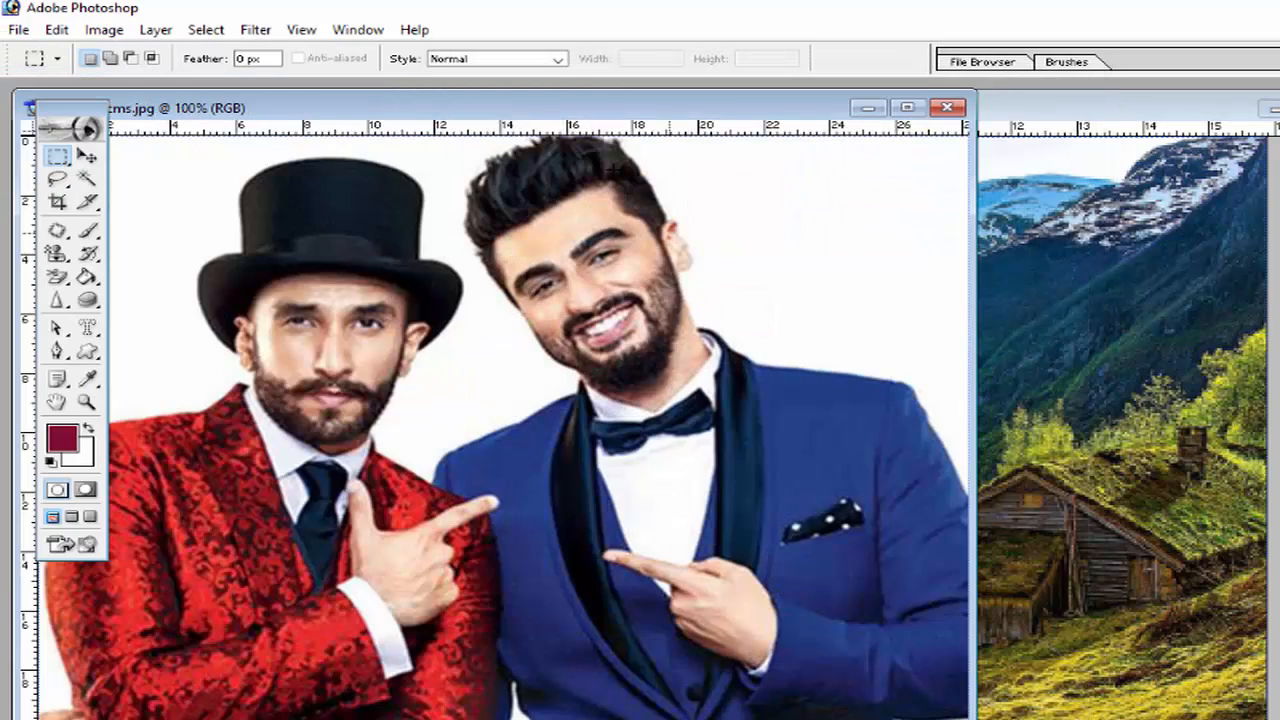
{"action": "left_click_drag", "start_coordinate": [575, 125], "coordinate": [940, 133]}
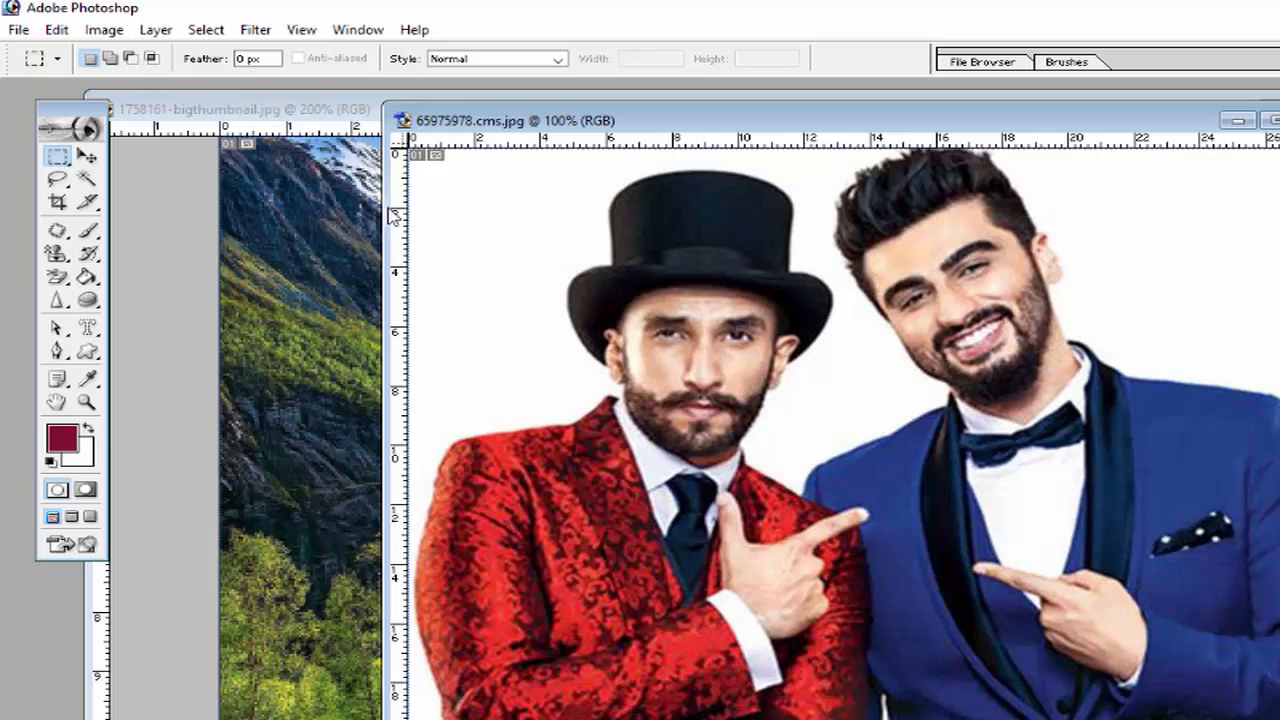
Step: Select a large rectangle around the two men with the Rectangular Marquee Tool and move the photo's window further off the landscape
{"action": "left_click", "coordinate": [60, 157]}
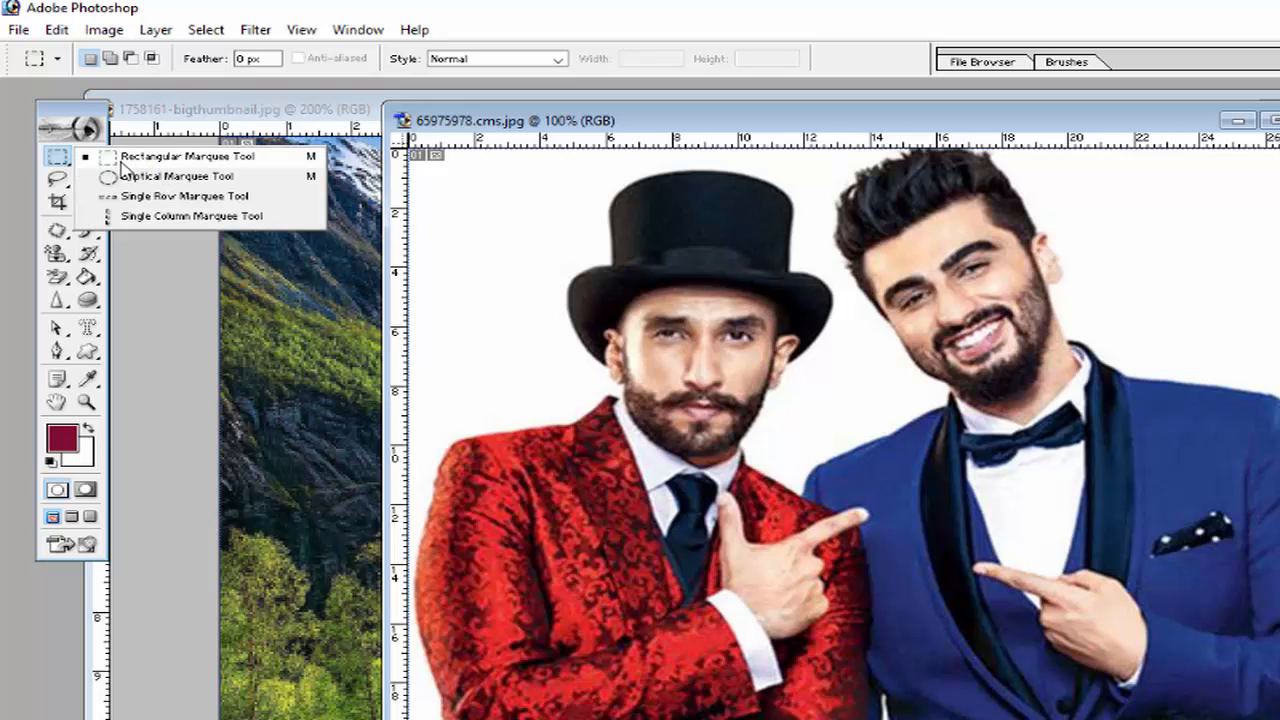
{"action": "left_click", "coordinate": [126, 158]}
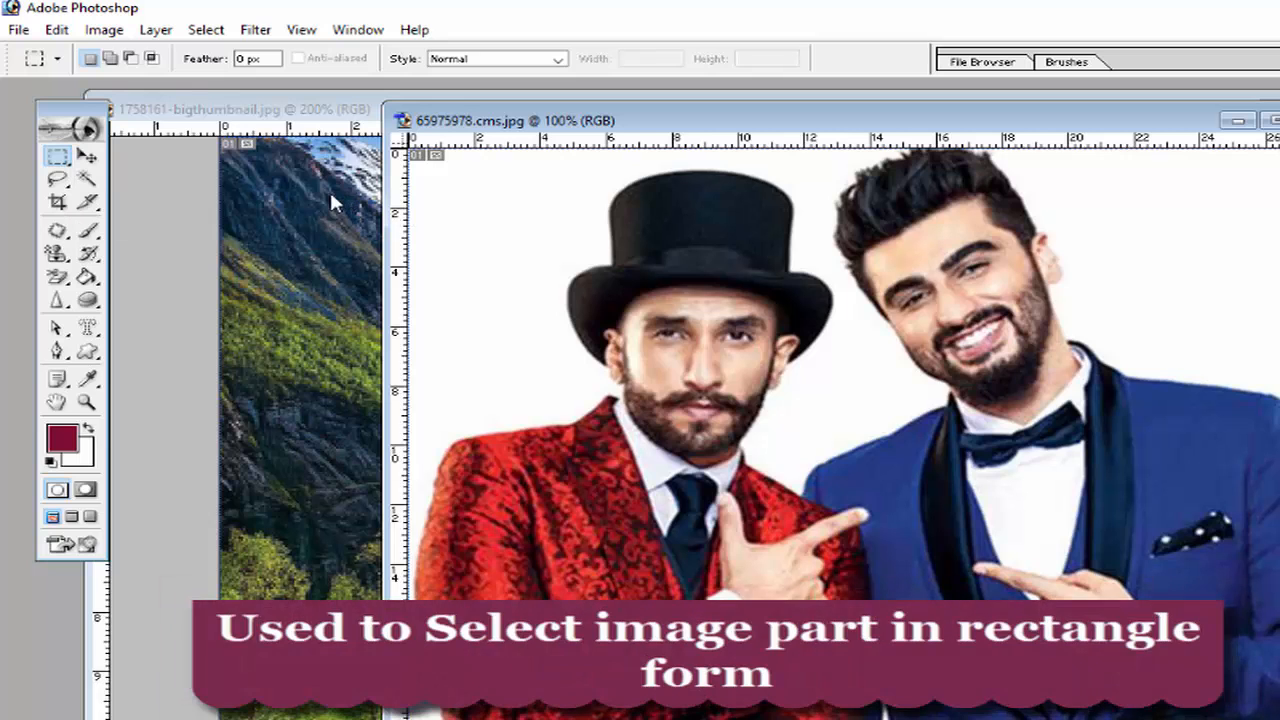
{"action": "left_click", "coordinate": [63, 166]}
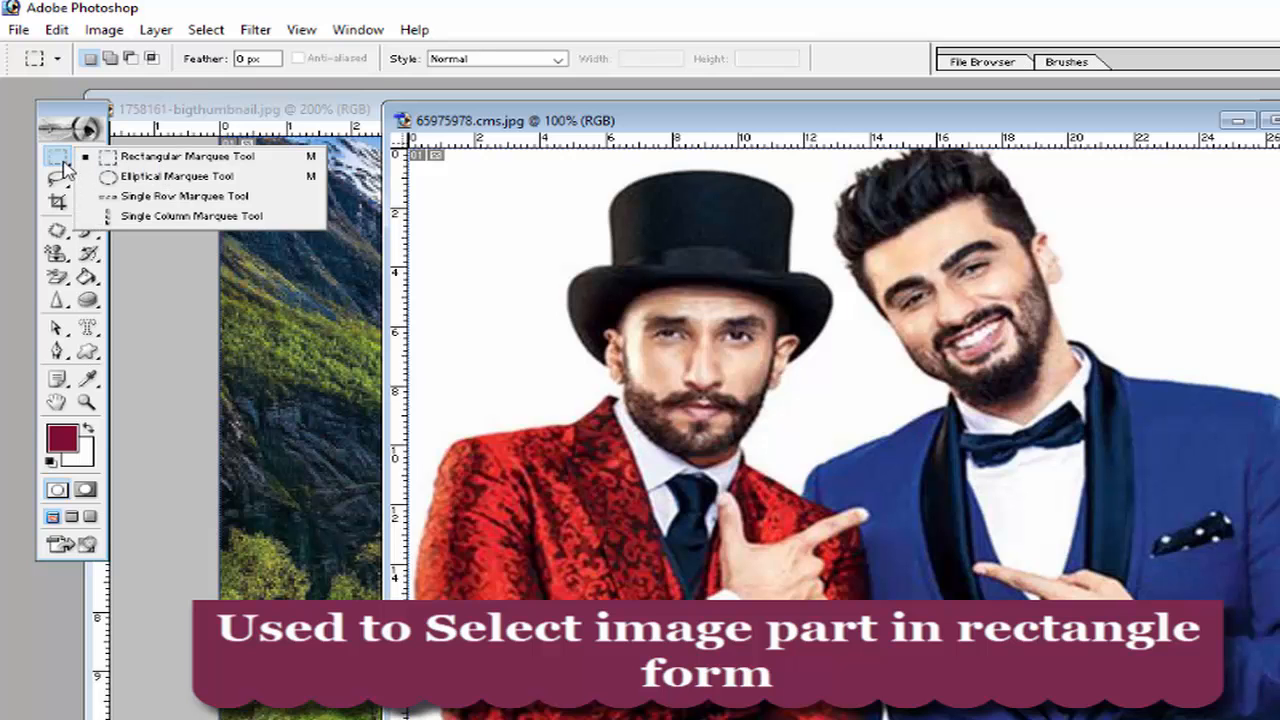
{"action": "left_click", "coordinate": [130, 158]}
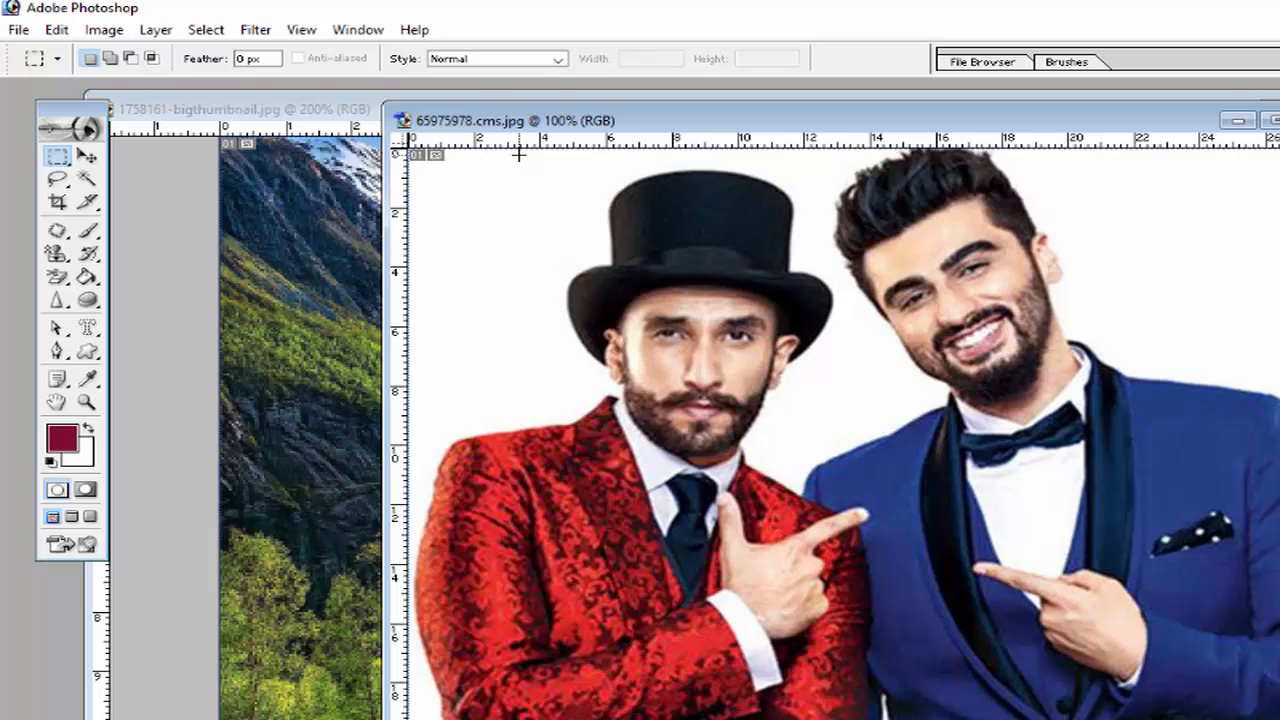
{"action": "left_click_drag", "start_coordinate": [1060, 245], "coordinate": [1205, 674]}
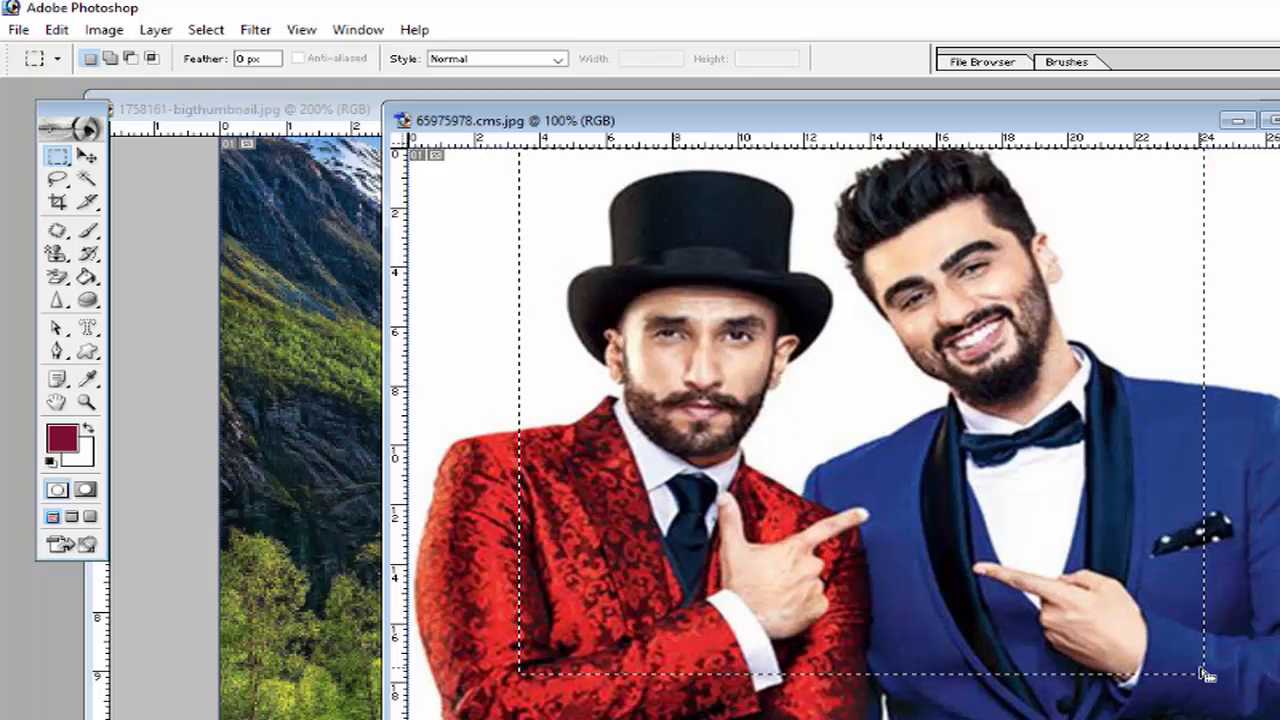
{"action": "left_click", "coordinate": [60, 164]}
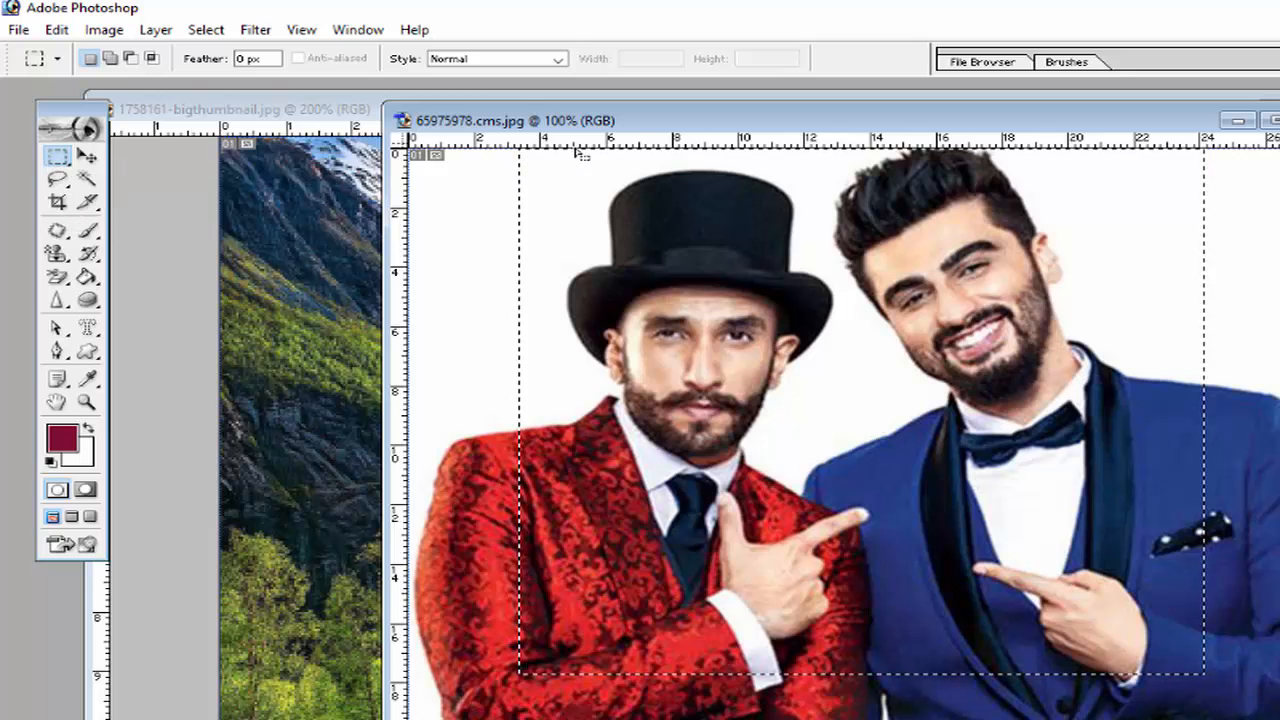
{"action": "left_click_drag", "start_coordinate": [583, 122], "coordinate": [906, 147]}
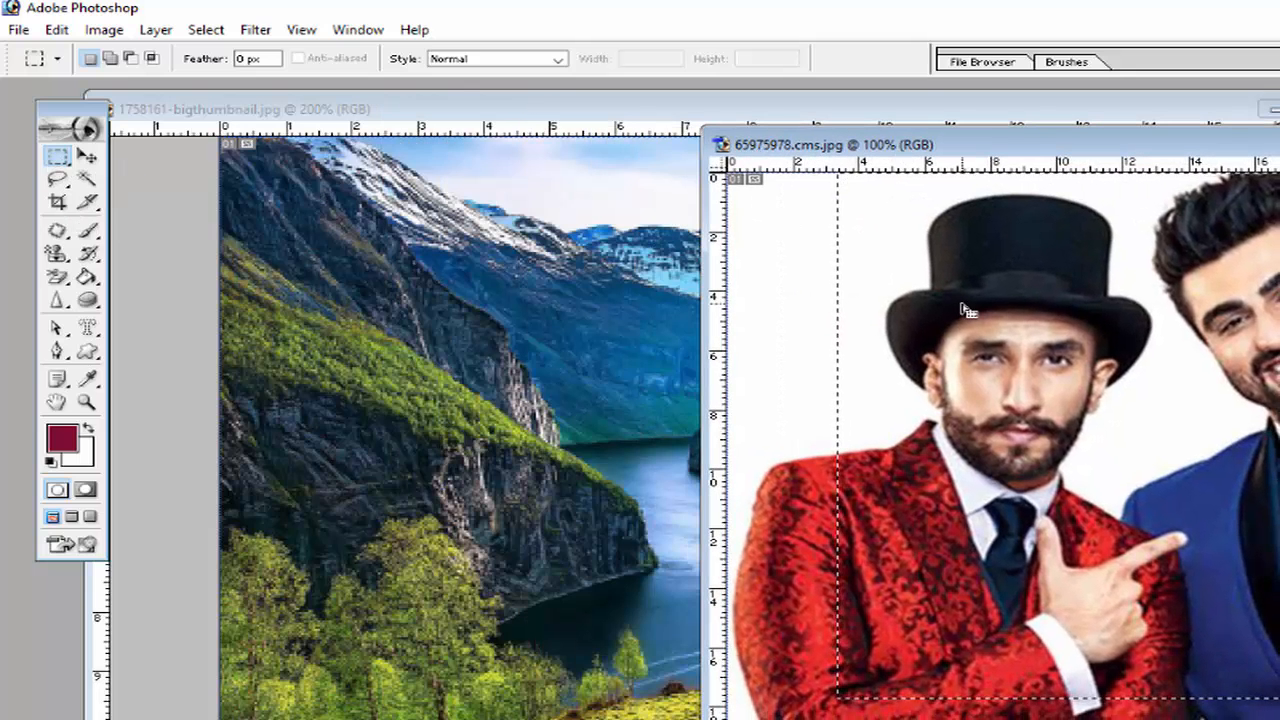
Step: Copy the selected part of the two men's photo, switch to the landscape image and return to the photo
{"action": "left_click", "coordinate": [52, 31]}
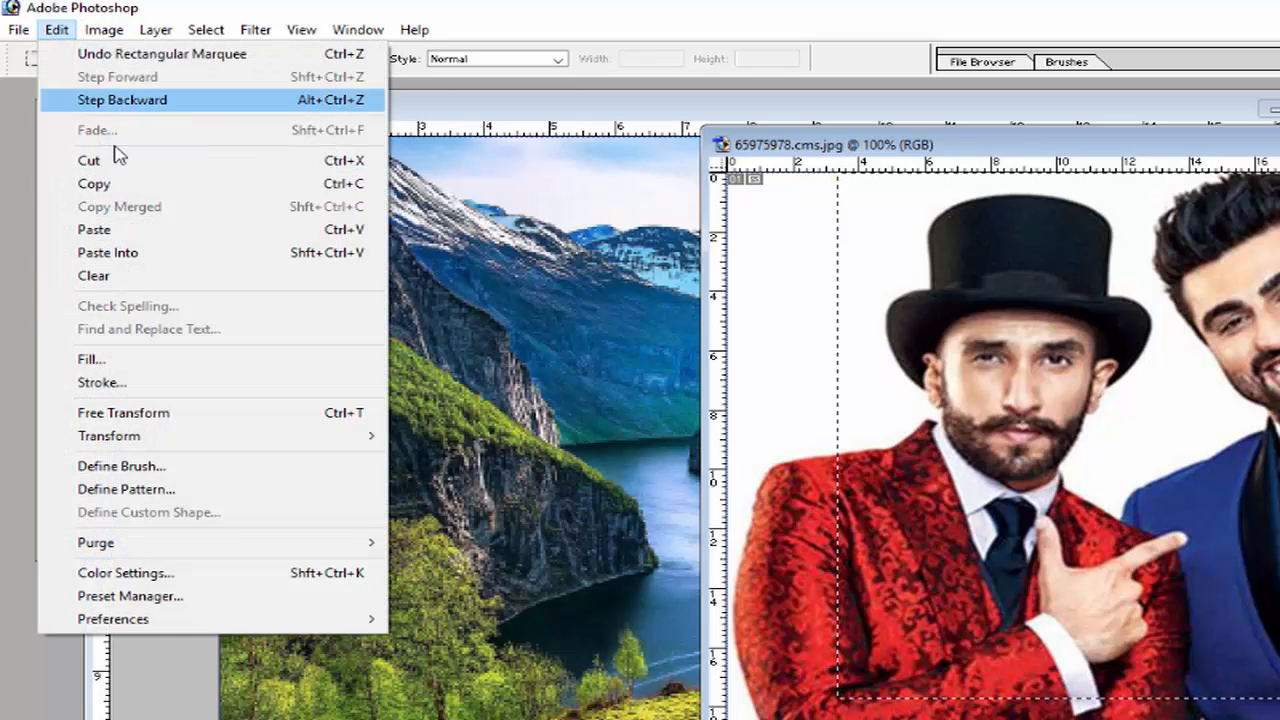
{"action": "left_click", "coordinate": [125, 187]}
{"action": "left_click", "coordinate": [331, 110]}
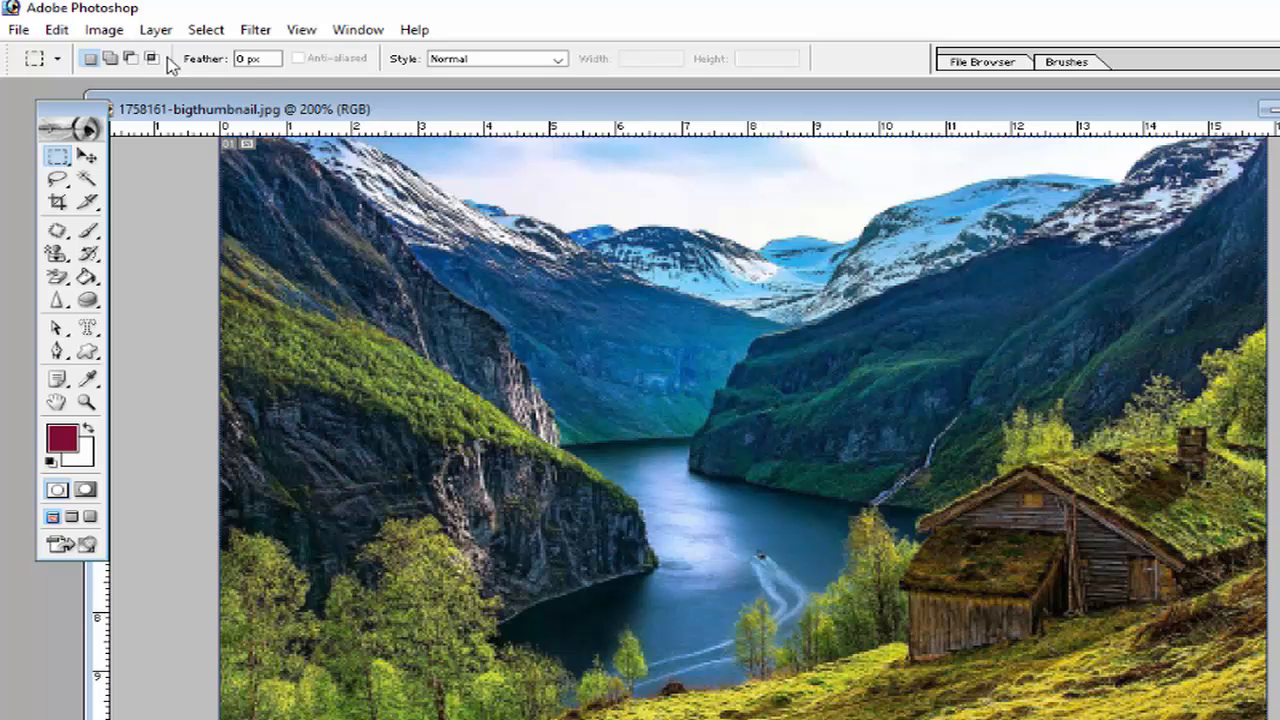
{"action": "left_click", "coordinate": [56, 29]}
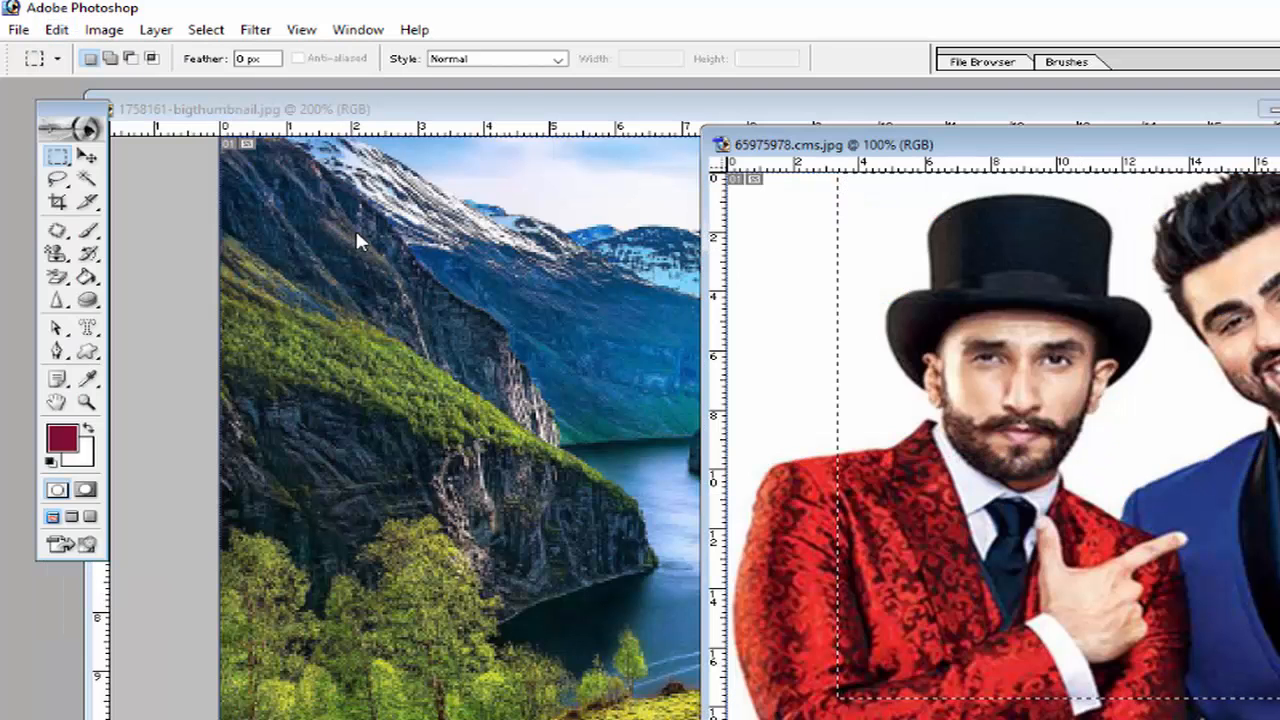
{"action": "left_click", "coordinate": [402, 230]}
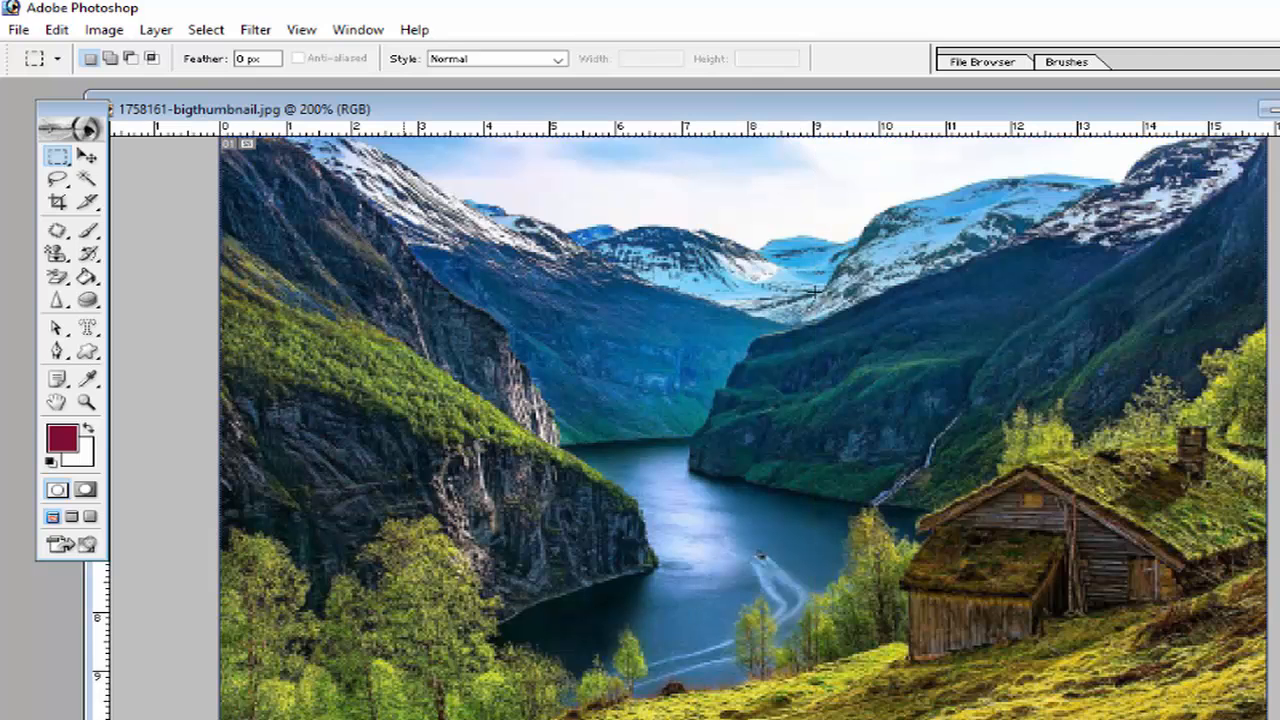
{"action": "key", "text": "ctrl+Tab"}
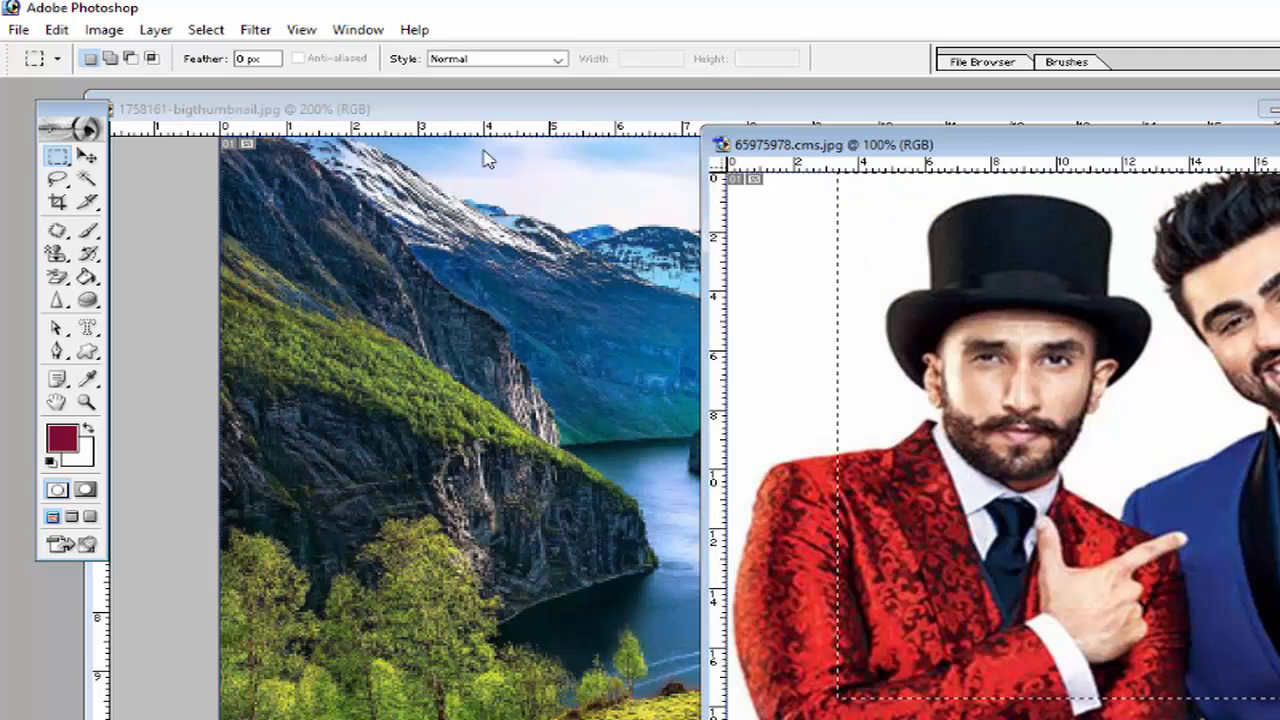
Step: Transfer the selected part of the photo into the landscape image with the Move Tool
{"action": "left_click", "coordinate": [87, 157]}
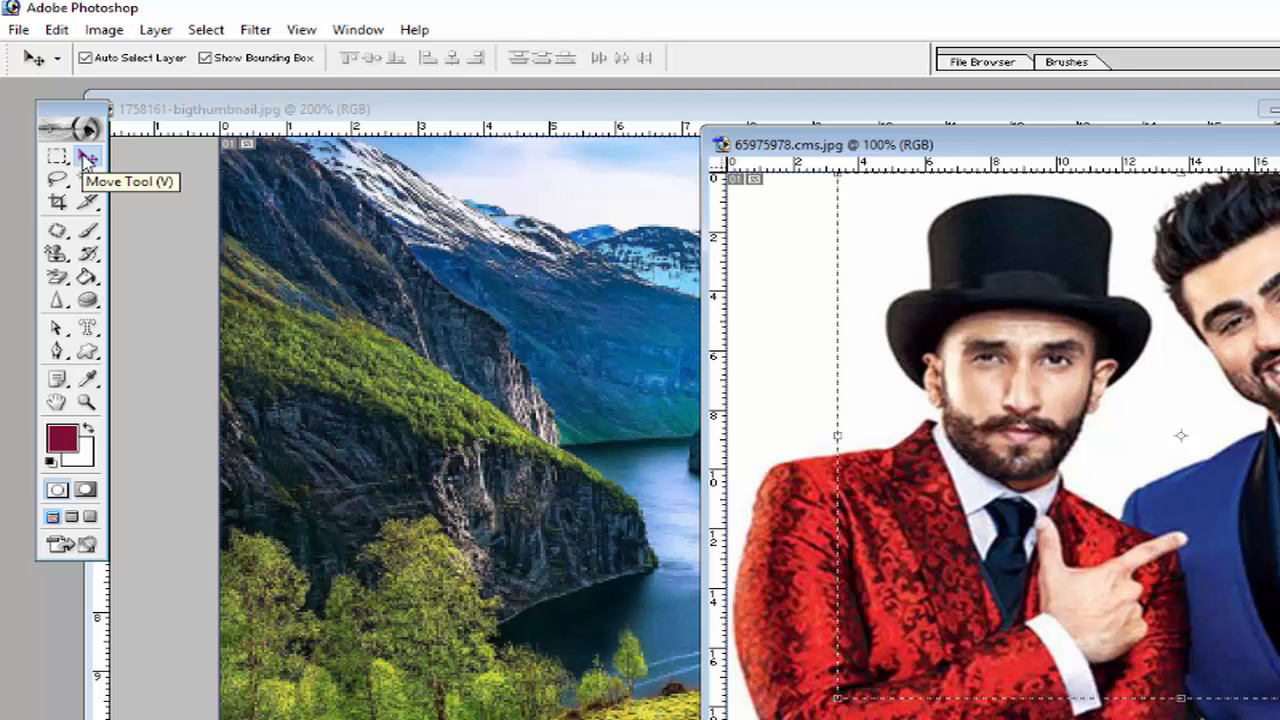
{"action": "left_click_drag", "start_coordinate": [1028, 335], "coordinate": [531, 400]}
{"action": "mouse_move", "coordinate": [646, 323]}
{"action": "left_mouse_down"}
{"action": "mouse_move", "coordinate": [674, 377]}
{"action": "mouse_move", "coordinate": [642, 305]}
{"action": "left_mouse_up"}
Step: Shrink the two men's picture with Free Transform to about 28.1% width and 45.5% height and move it to the landscape's lower left
{"action": "key", "text": "ctrl+t"}
{"action": "left_click_drag", "start_coordinate": [355, 197], "coordinate": [910, 535]}
{"action": "left_click_drag", "start_coordinate": [976, 572], "coordinate": [419, 264]}
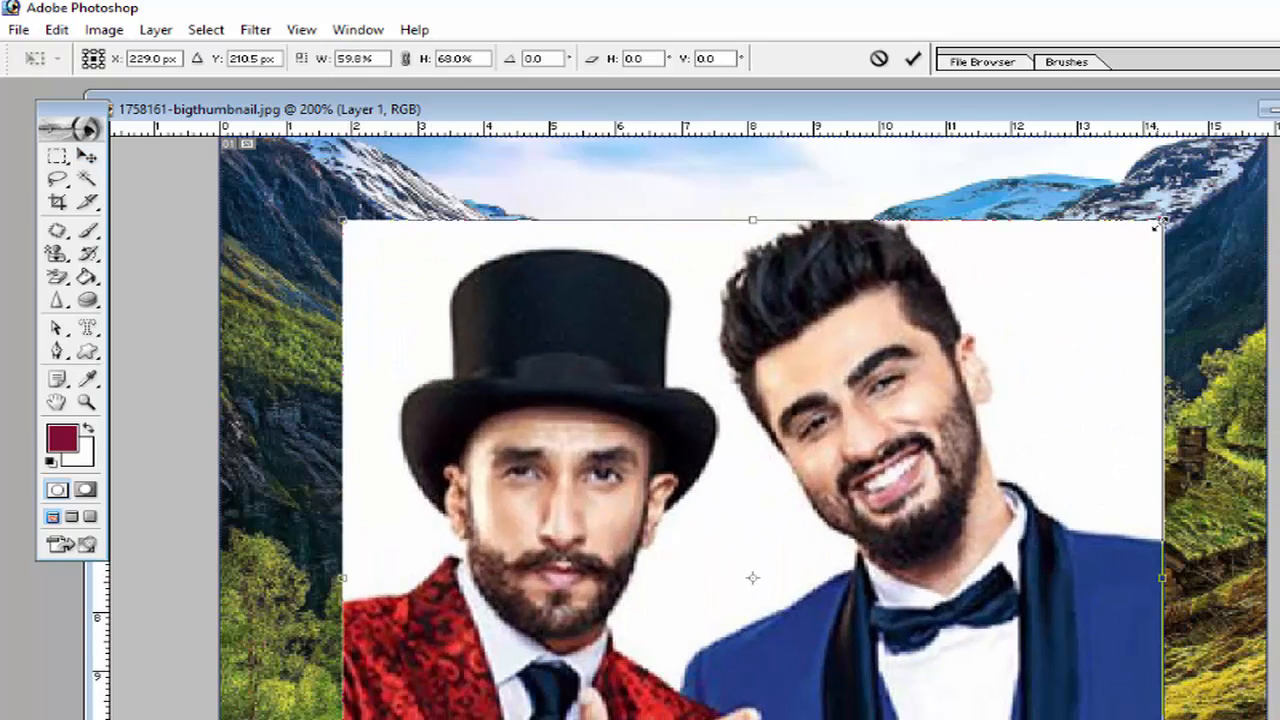
{"action": "left_click_drag", "start_coordinate": [1157, 227], "coordinate": [723, 451]}
{"action": "left_click_drag", "start_coordinate": [686, 514], "coordinate": [570, 325]}
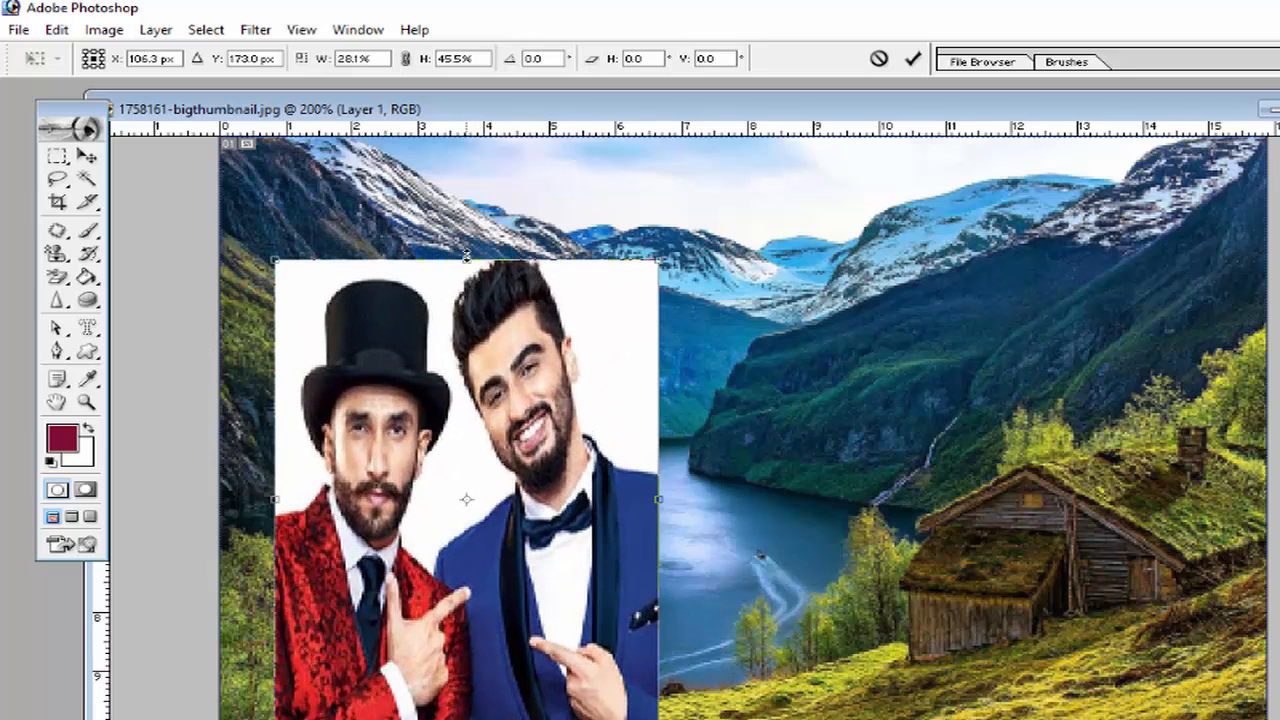
Step: Reduce the two men's picture to about 28.4% height and 18.6% width, apply the transformation and nudge the picture slightly
{"action": "left_click_drag", "start_coordinate": [466, 258], "coordinate": [466, 440]}
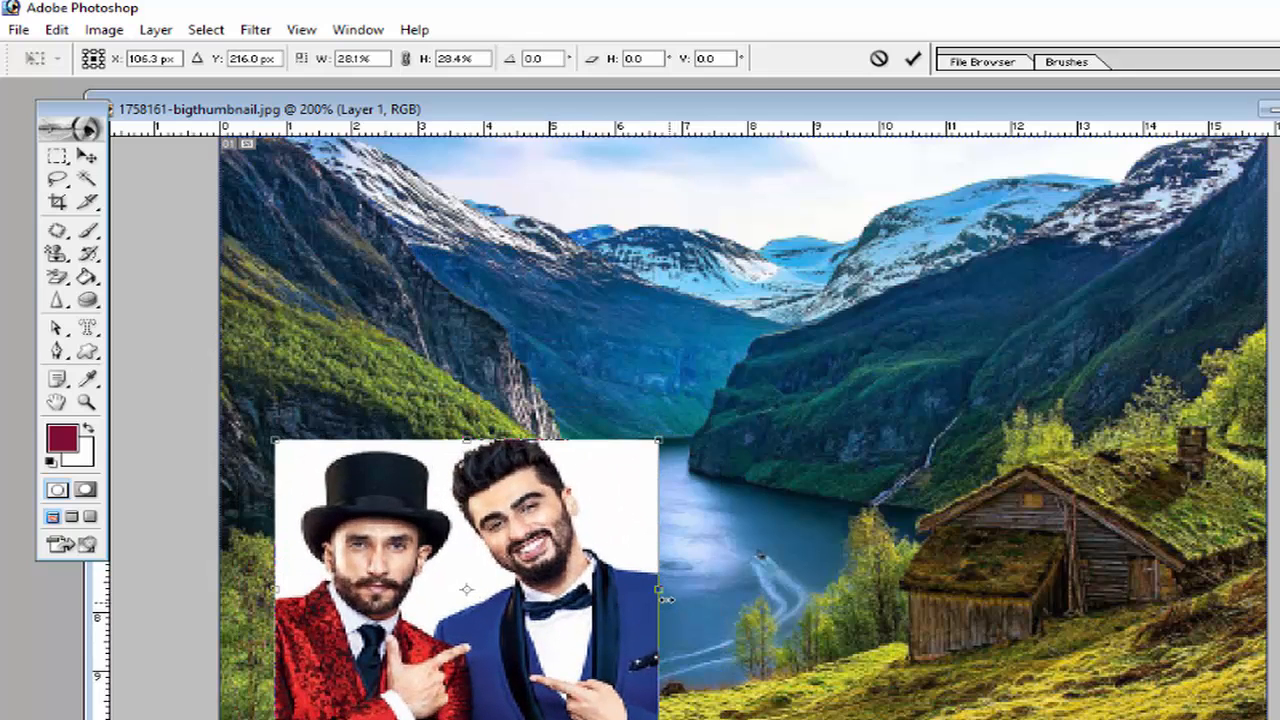
{"action": "left_click_drag", "start_coordinate": [656, 590], "coordinate": [528, 590]}
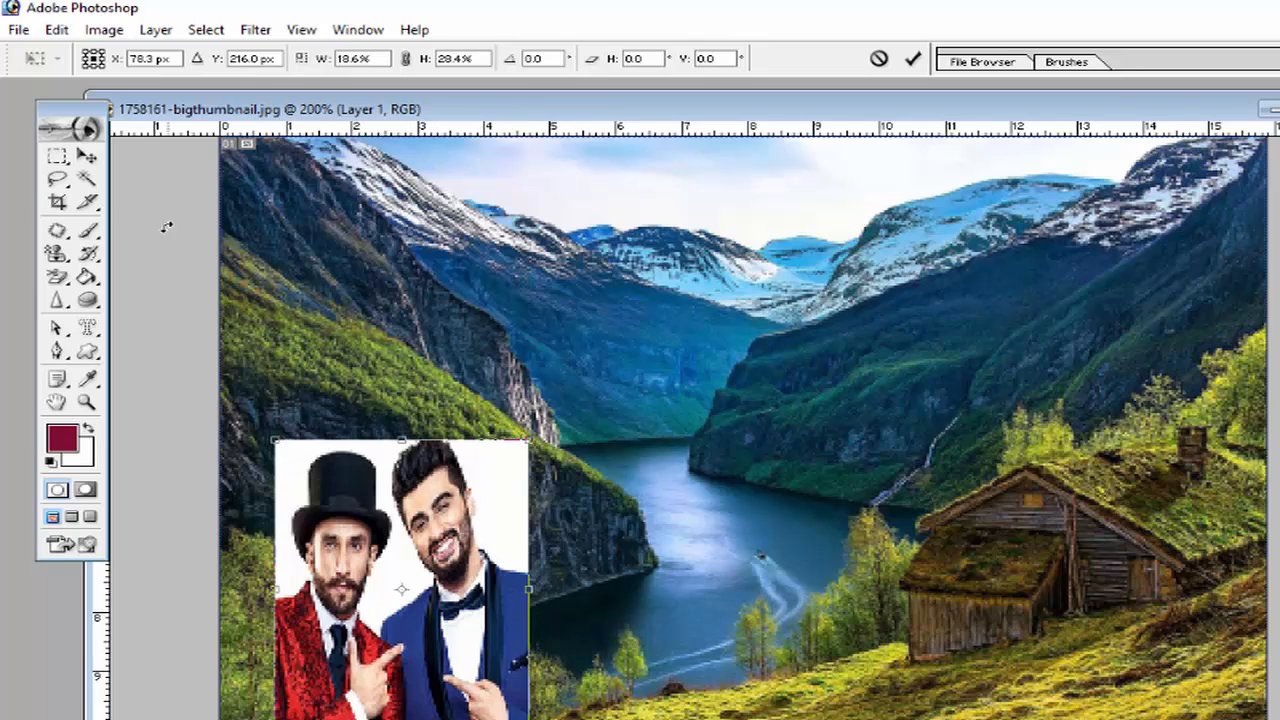
{"action": "left_click", "coordinate": [86, 156]}
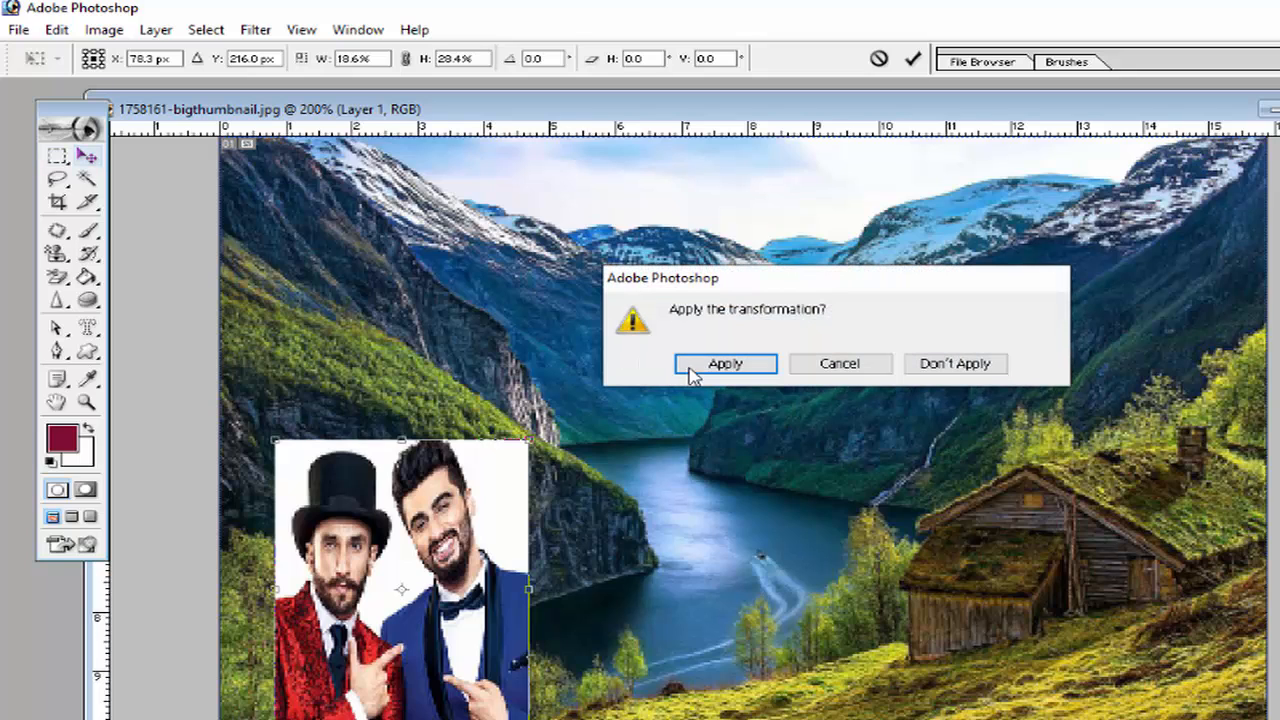
{"action": "left_click", "coordinate": [709, 366]}
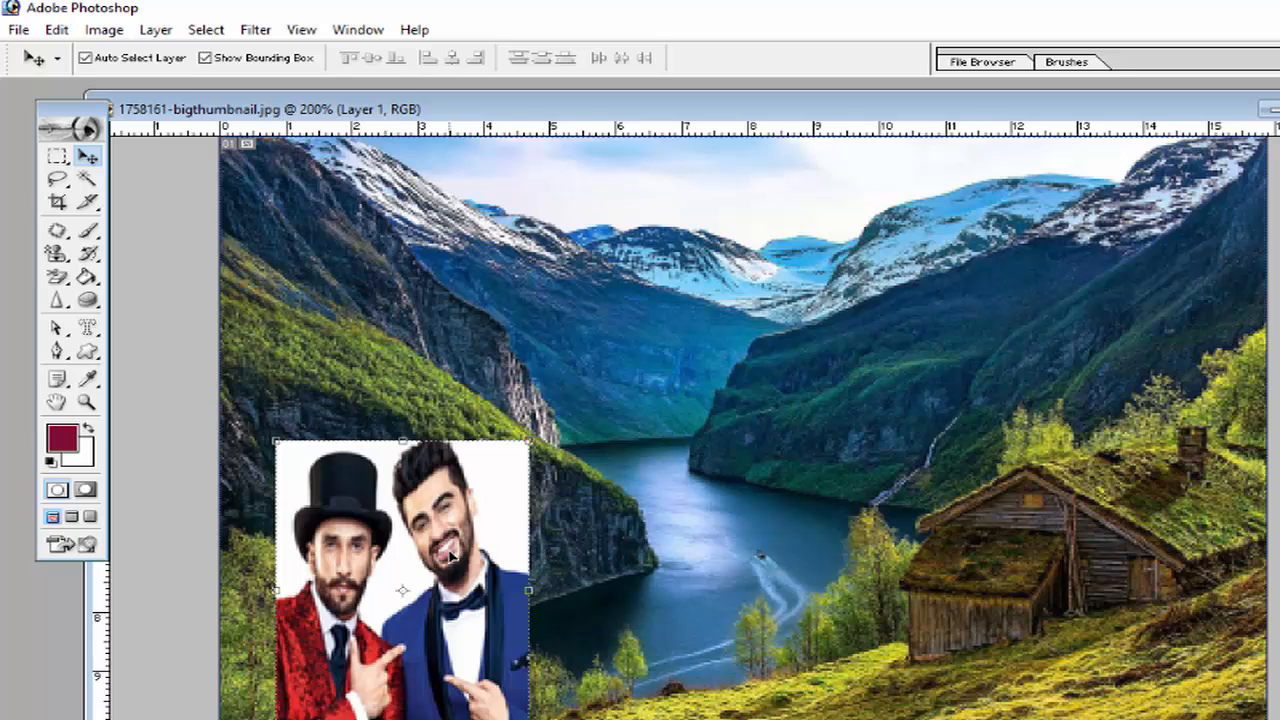
{"action": "mouse_move", "coordinate": [448, 548]}
{"action": "left_mouse_down"}
{"action": "mouse_move", "coordinate": [472, 517]}
{"action": "mouse_move", "coordinate": [481, 531]}
{"action": "mouse_move", "coordinate": [469, 522]}
{"action": "mouse_move", "coordinate": [445, 547]}
{"action": "left_mouse_up"}
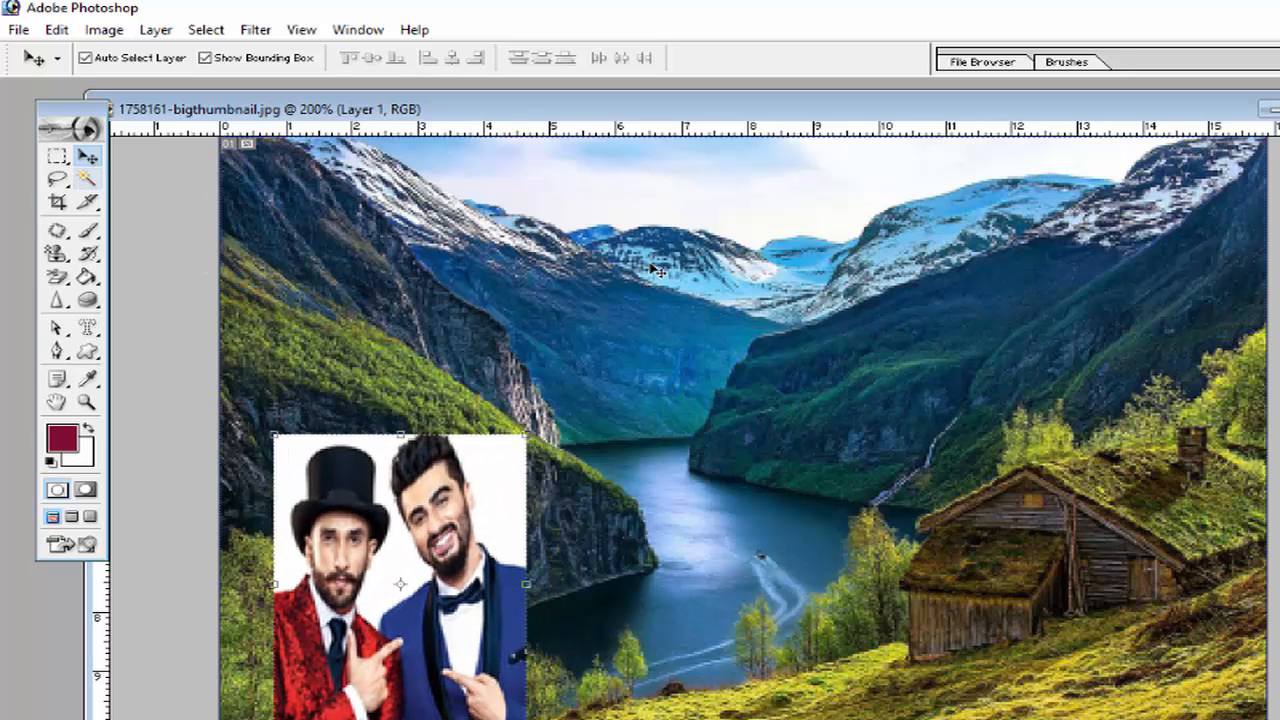
Step: Open the 260px-Deepika_Padukone photo, discarding its embedded color profile, then place its window over the landscape's sky and enlarge it slightly
{"action": "left_click", "coordinate": [18, 30]}
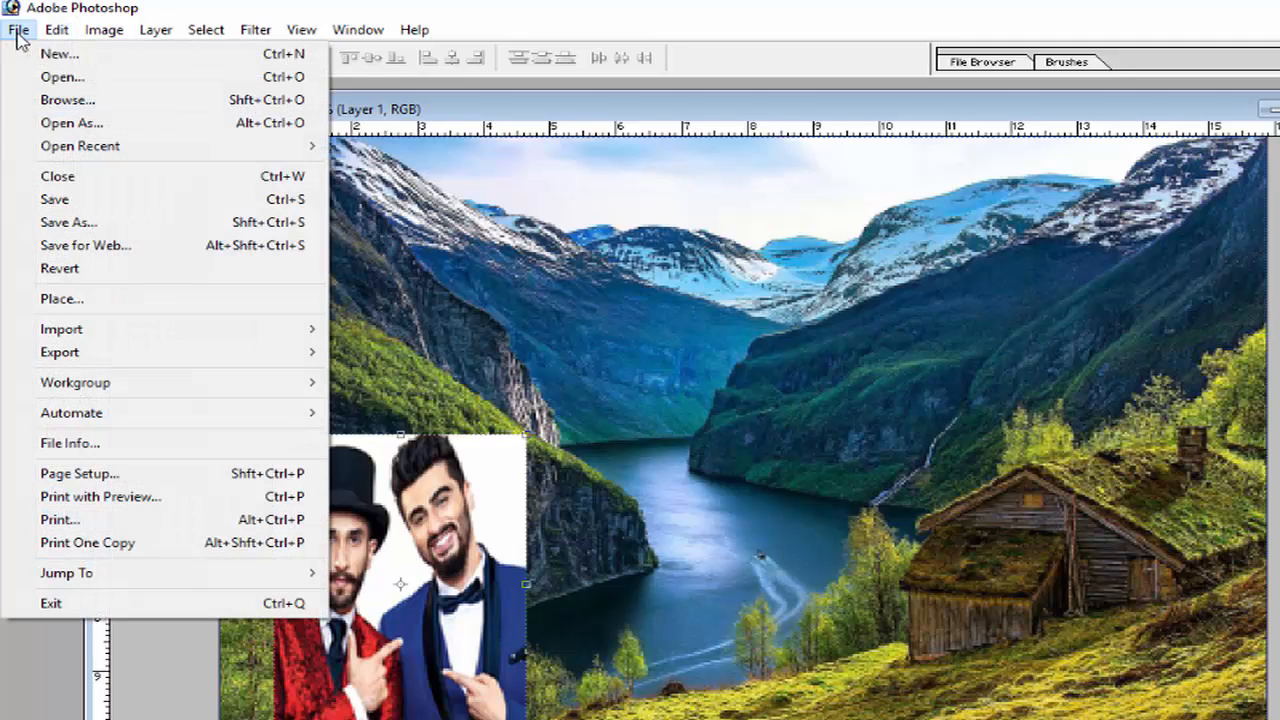
{"action": "left_click", "coordinate": [30, 78]}
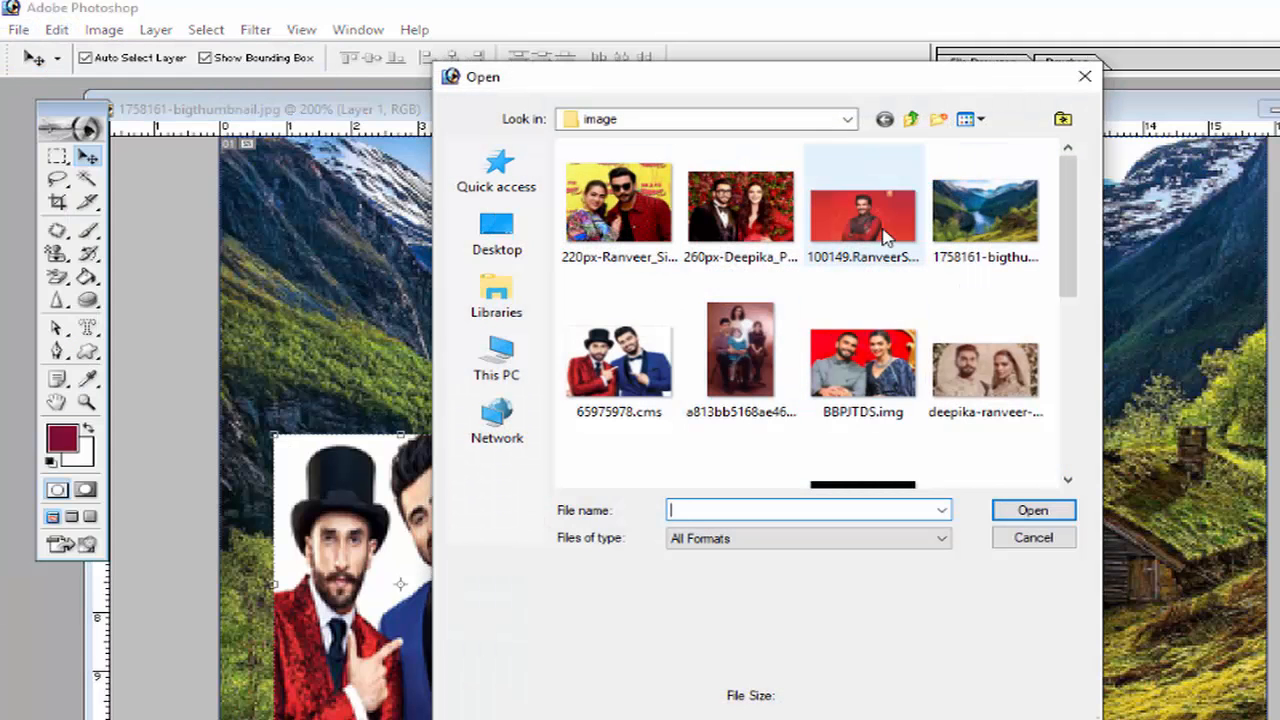
{"action": "double_click", "coordinate": [728, 266]}
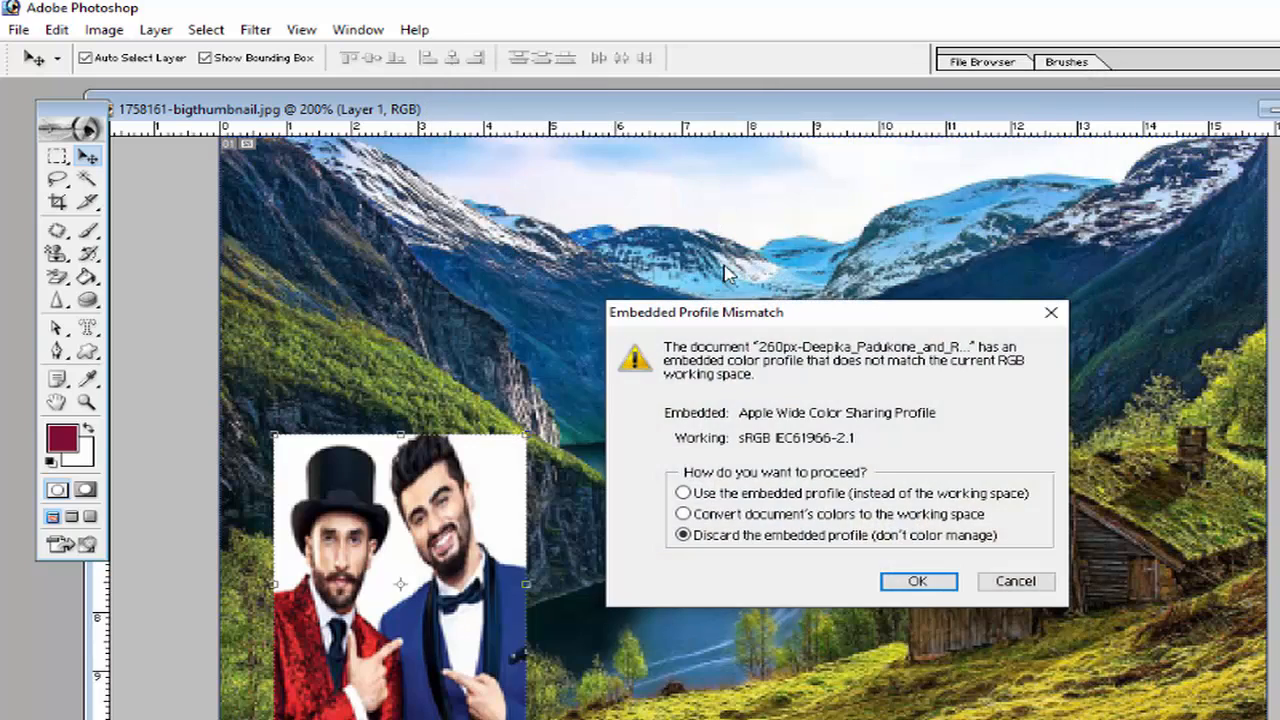
{"action": "left_click", "coordinate": [917, 581]}
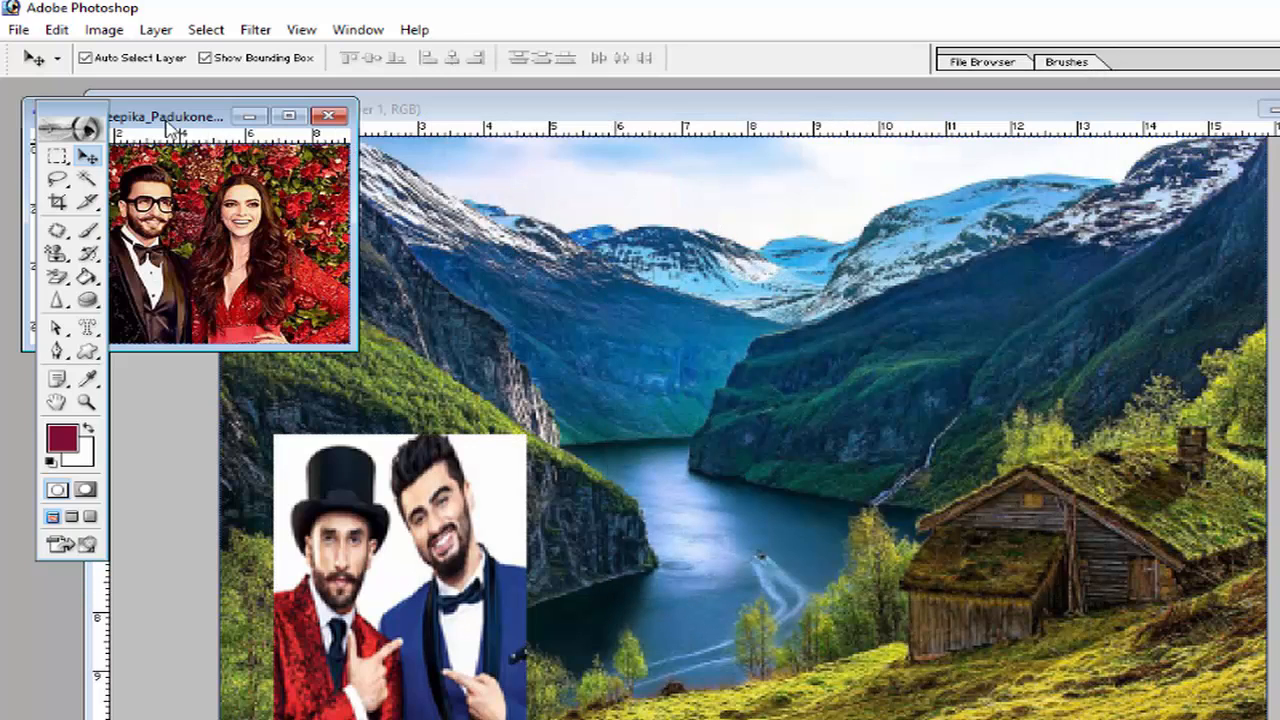
{"action": "left_click_drag", "start_coordinate": [167, 120], "coordinate": [770, 162]}
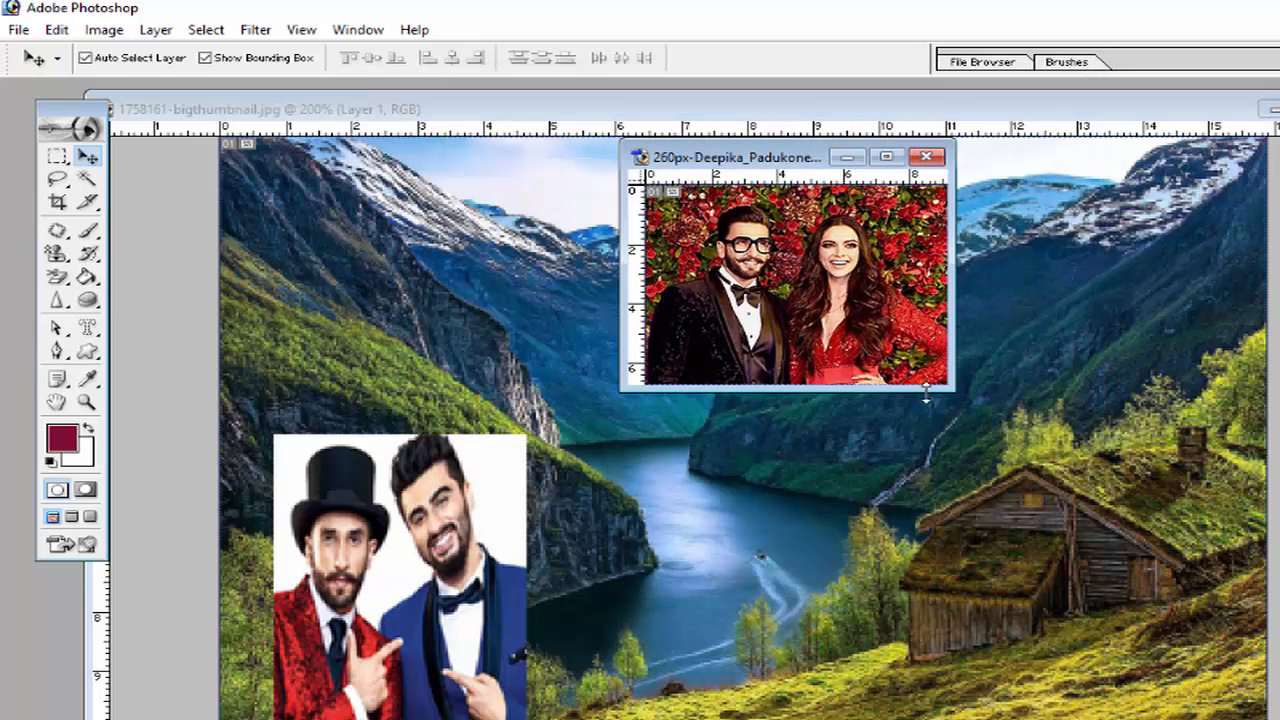
{"action": "left_click_drag", "start_coordinate": [948, 392], "coordinate": [968, 406]}
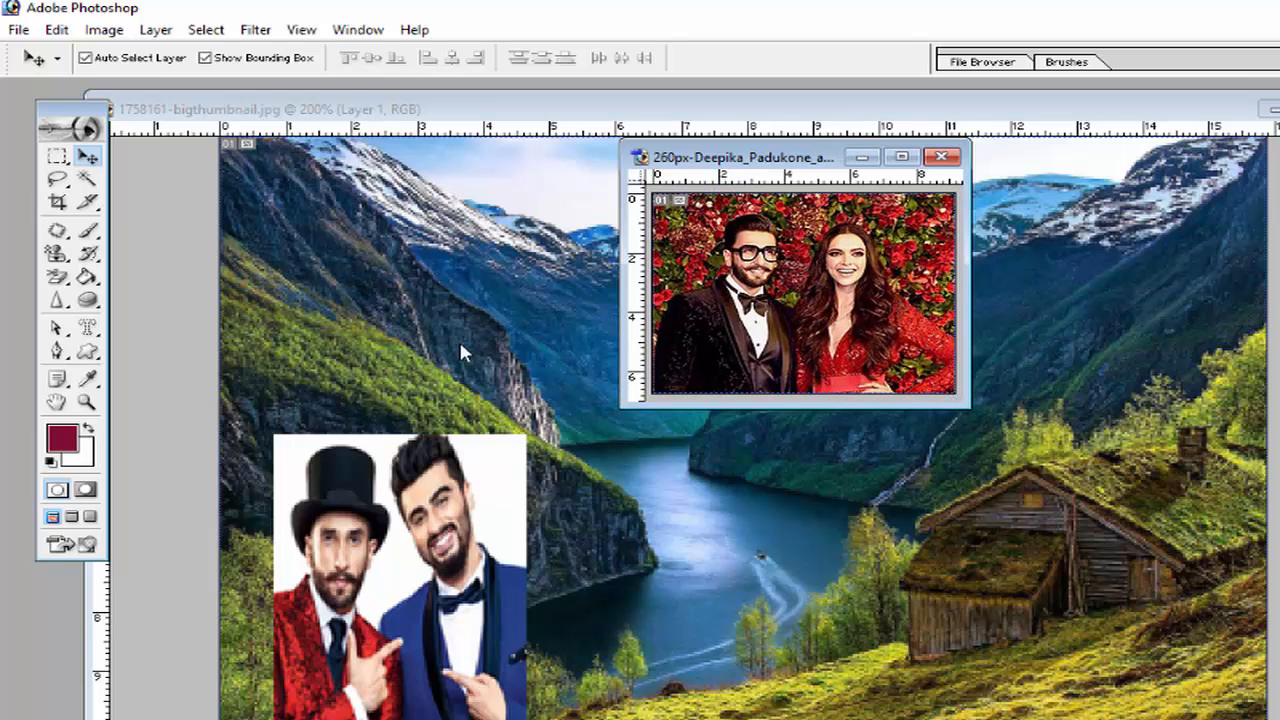
Step: Select the couple with a large ellipse using the Elliptical Marquee Tool and expand the selection
{"action": "left_click", "coordinate": [57, 156]}
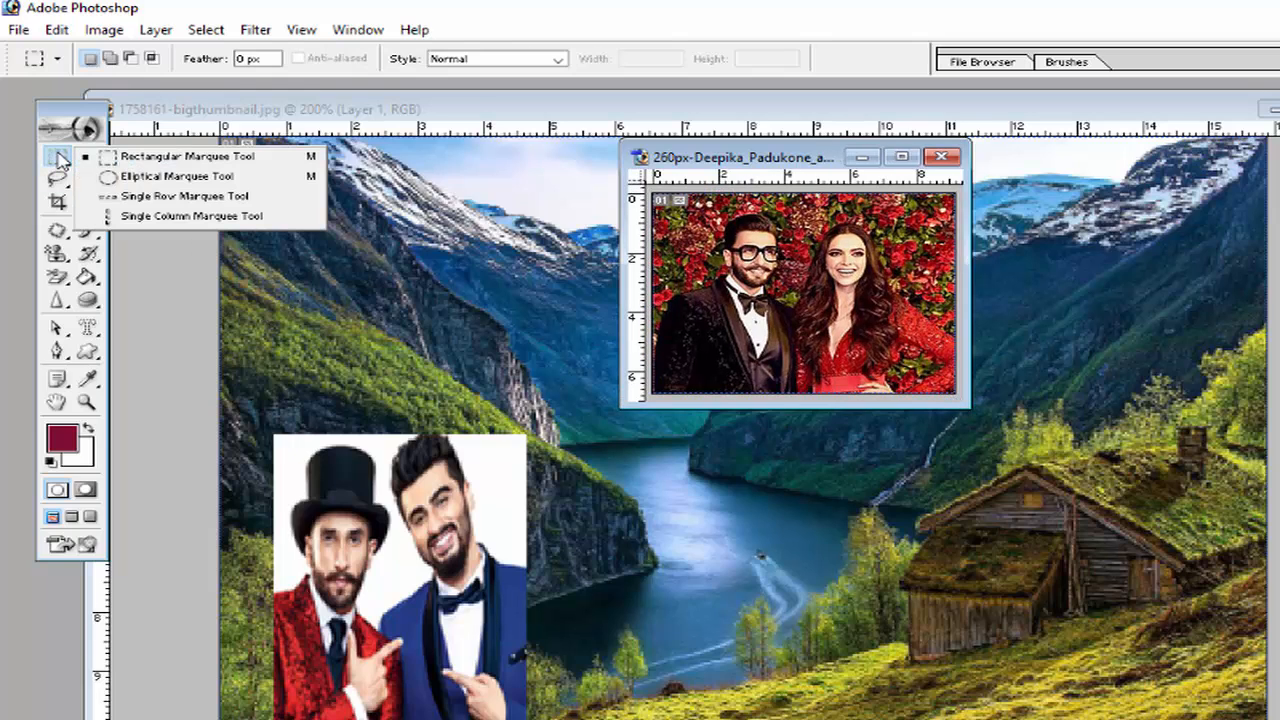
{"action": "left_click", "coordinate": [127, 178]}
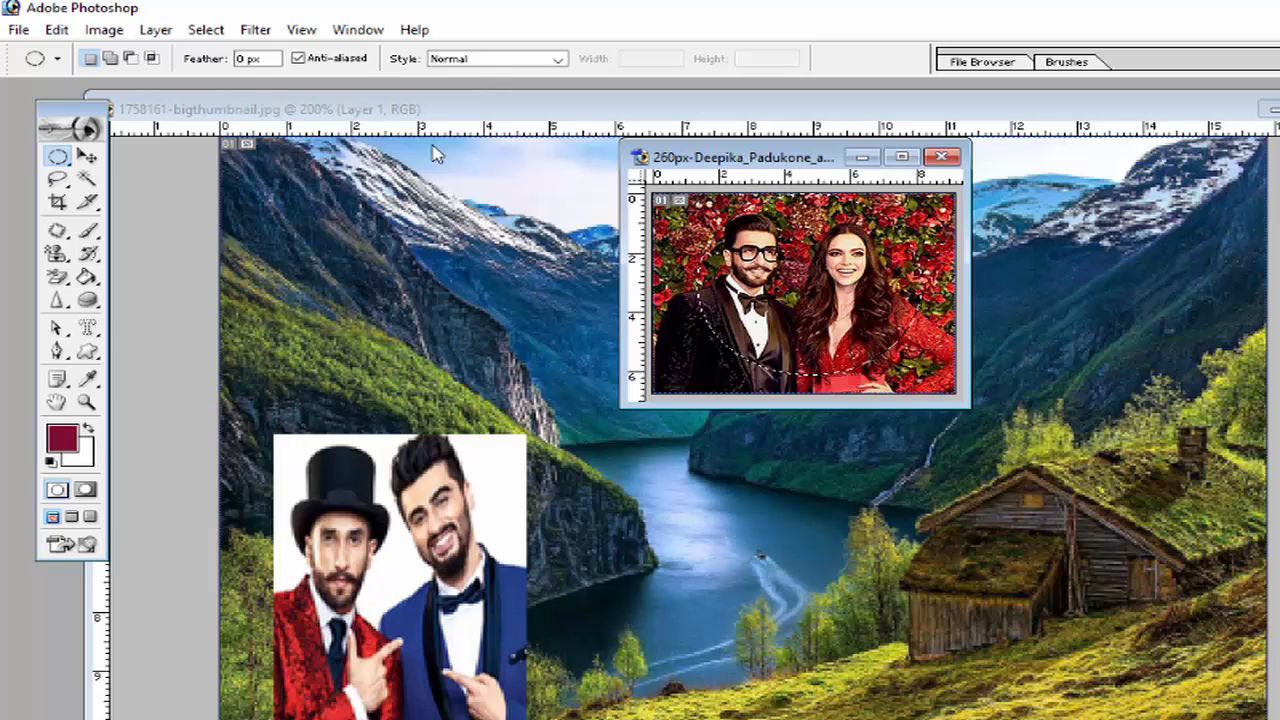
{"action": "left_click", "coordinate": [225, 35]}
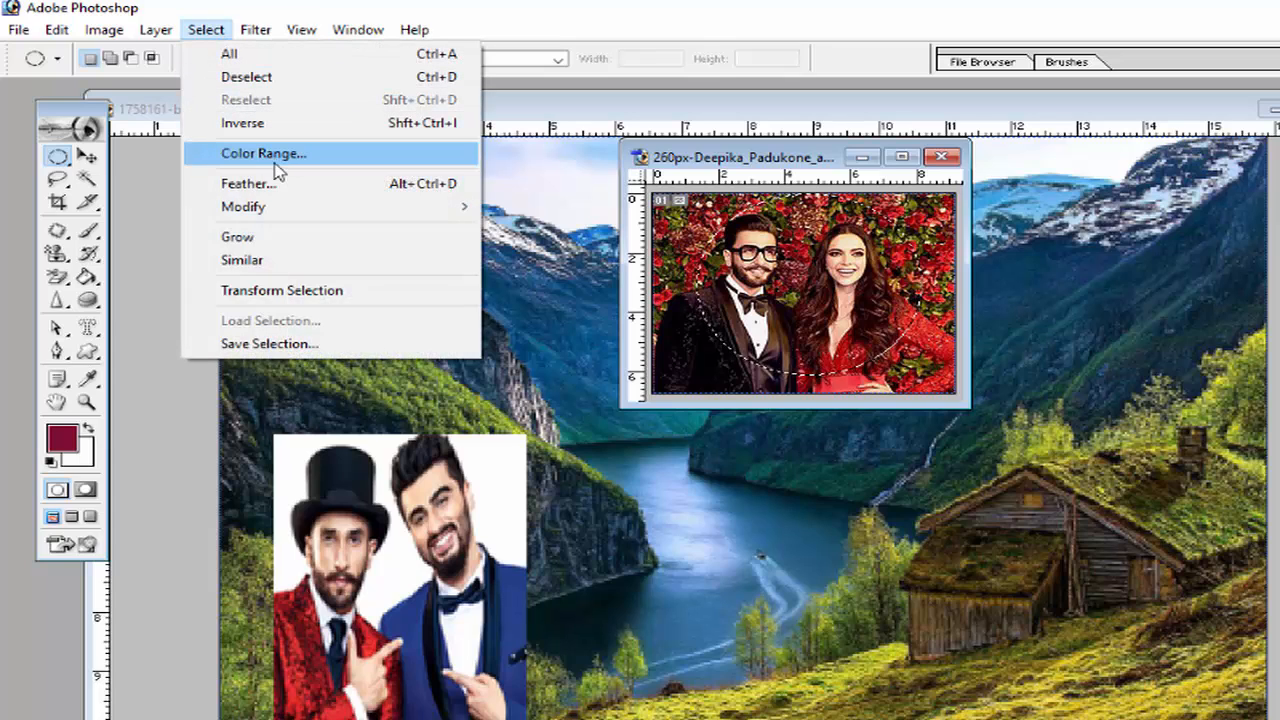
{"action": "mouse_move", "coordinate": [291, 208]}
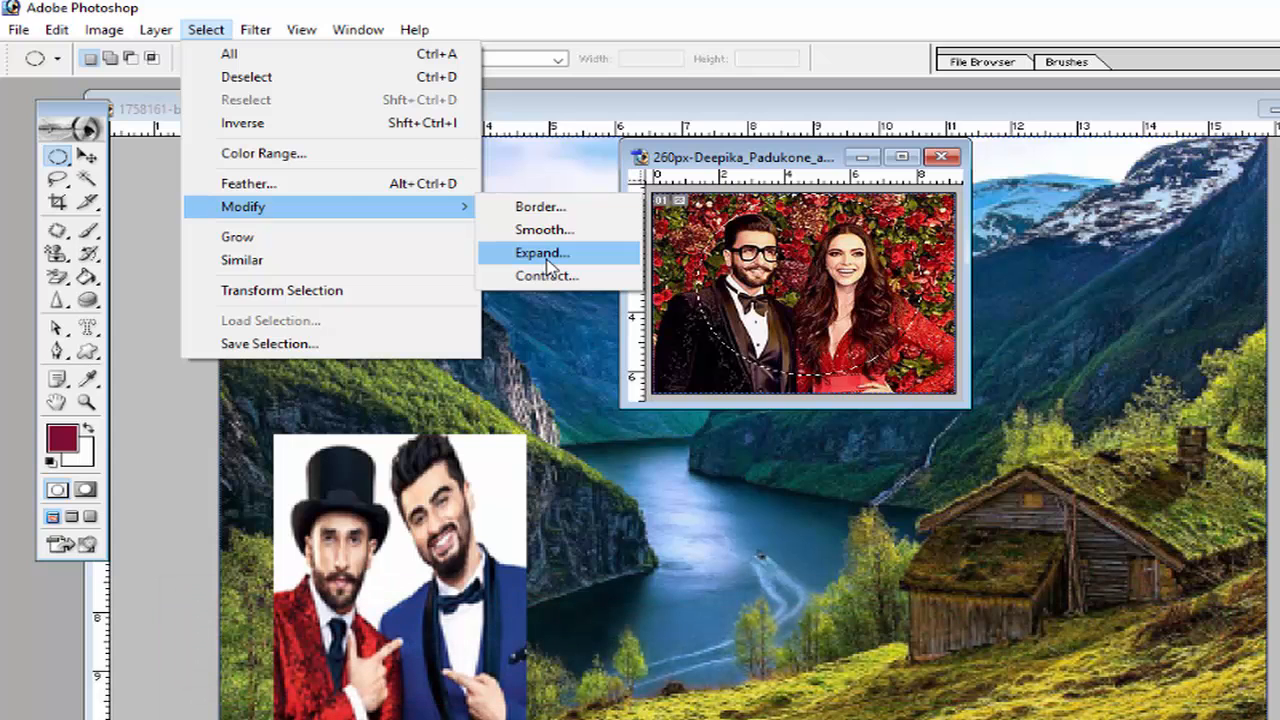
{"action": "left_click", "coordinate": [548, 254]}
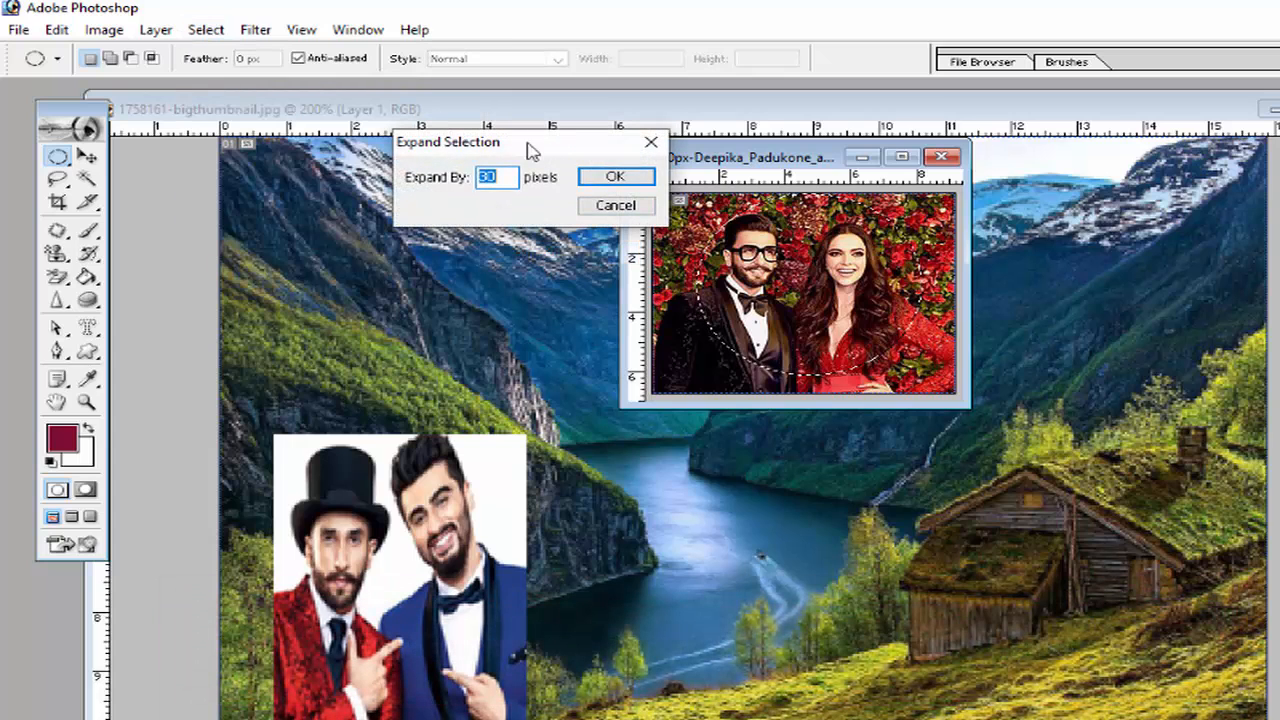
{"action": "left_click_drag", "start_coordinate": [538, 148], "coordinate": [338, 201]}
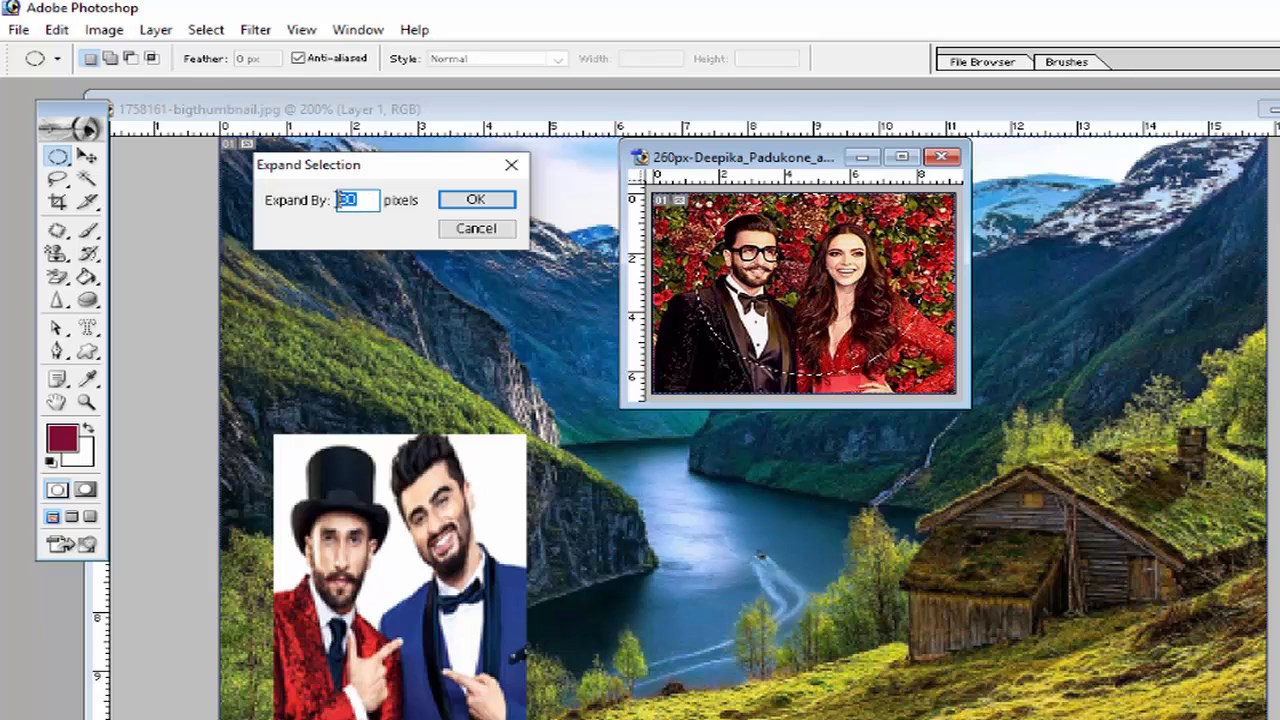
{"action": "type", "text": "1"}
{"action": "left_click", "coordinate": [453, 203]}
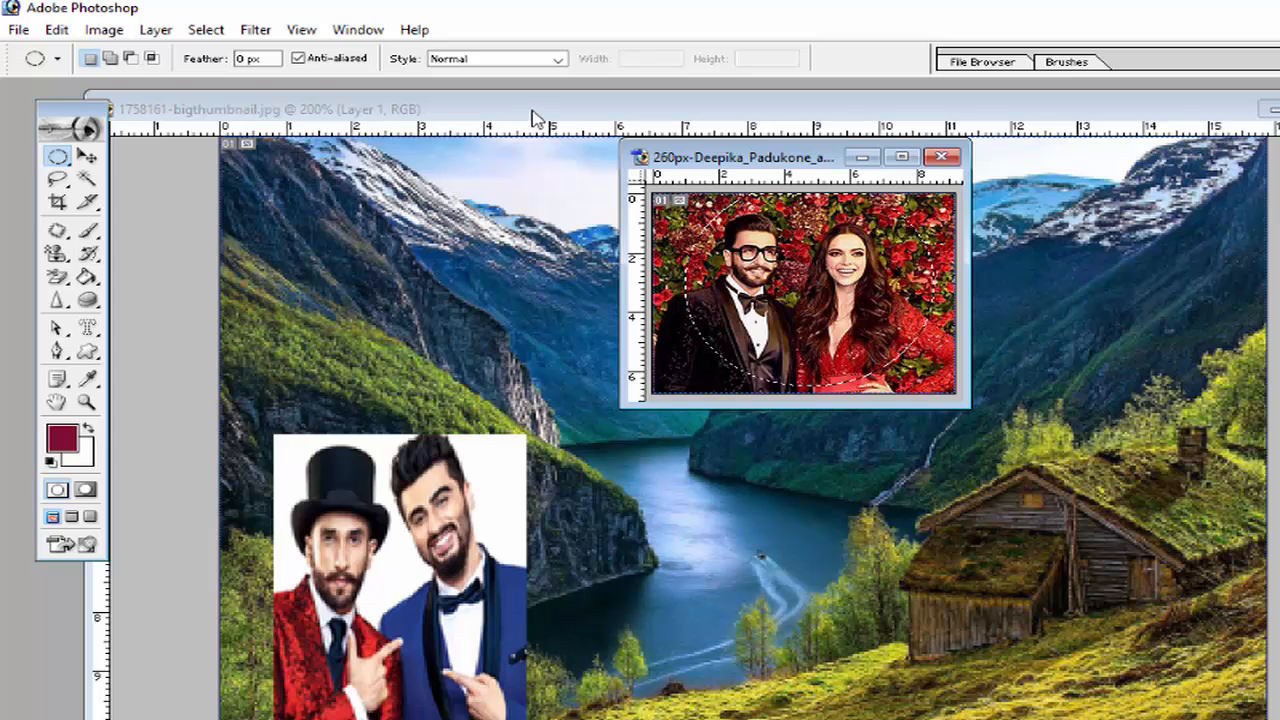
Step: Contract the elliptical selection around the couple
{"action": "left_click", "coordinate": [207, 31]}
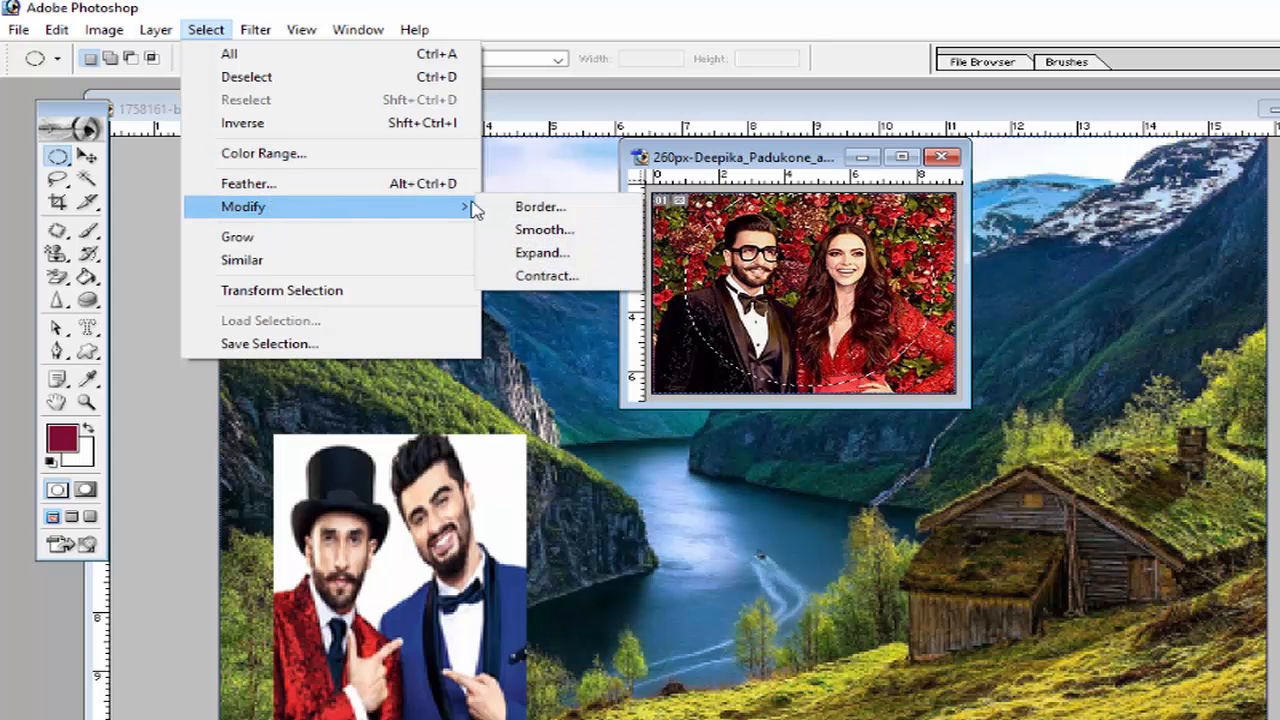
{"action": "left_click", "coordinate": [532, 281]}
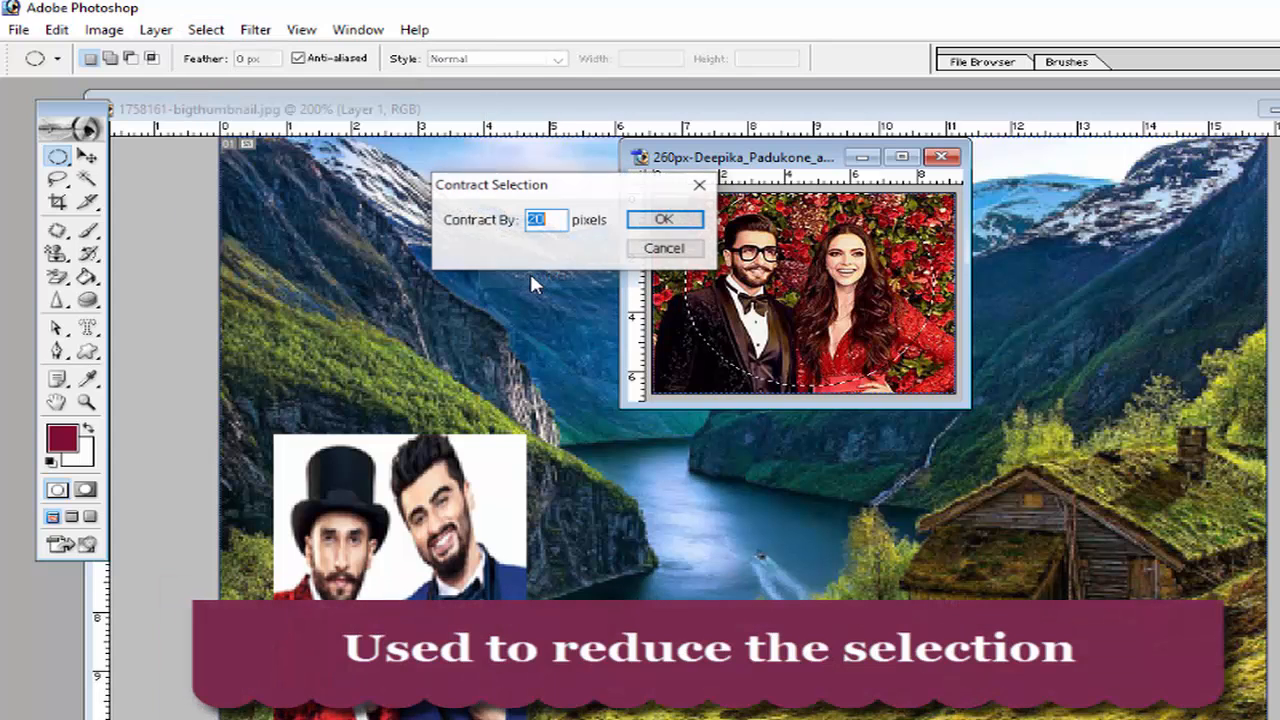
{"action": "left_click_drag", "start_coordinate": [557, 200], "coordinate": [287, 185]}
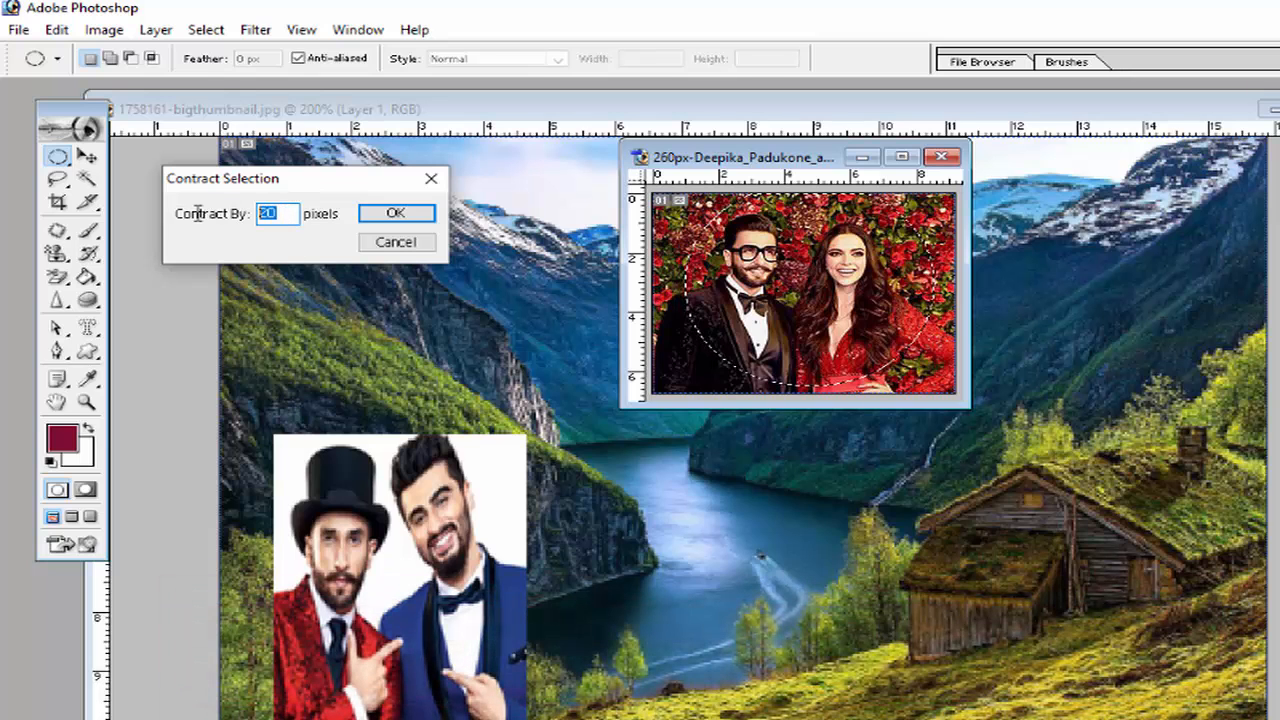
{"action": "left_click", "coordinate": [286, 213]}
{"action": "left_click_drag", "start_coordinate": [286, 213], "coordinate": [258, 215]}
{"action": "left_click", "coordinate": [414, 222]}
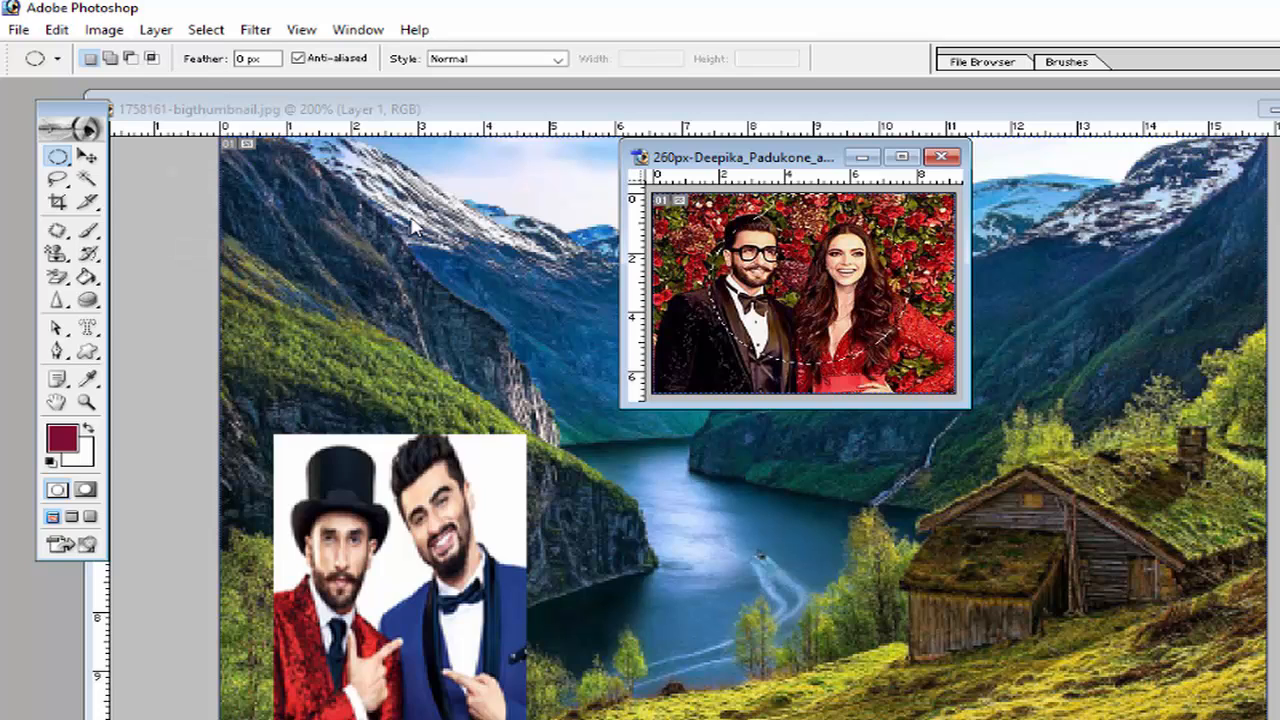
Step: Smooth the selection around the couple with a sample radius of 15 pixels
{"action": "left_click", "coordinate": [212, 31]}
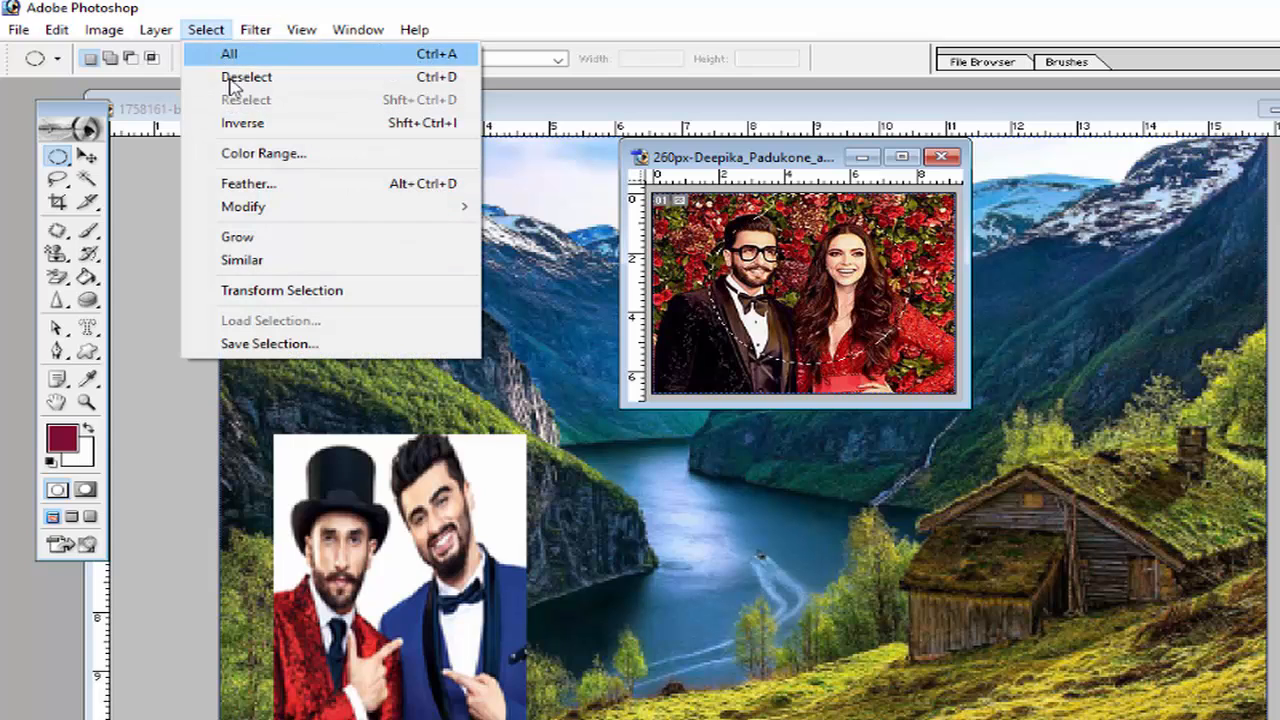
{"action": "mouse_move", "coordinate": [266, 206]}
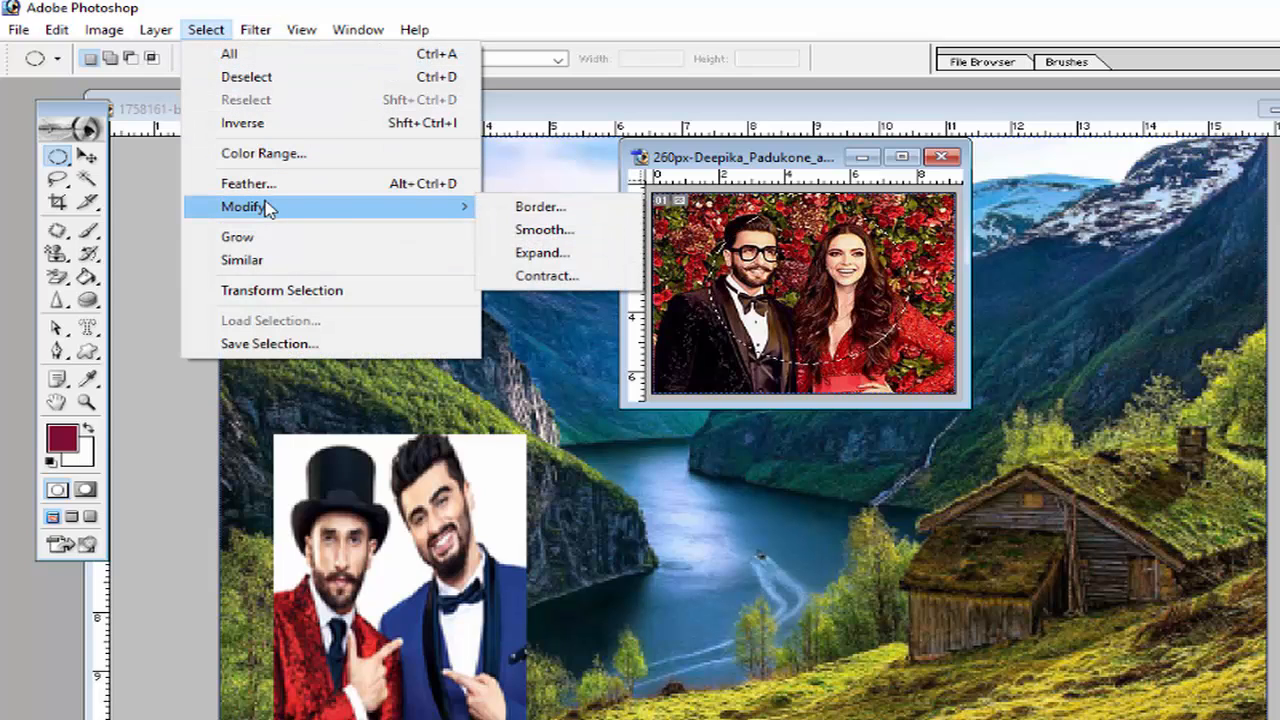
{"action": "left_click", "coordinate": [572, 242]}
{"action": "left_click_drag", "start_coordinate": [600, 262], "coordinate": [414, 192]}
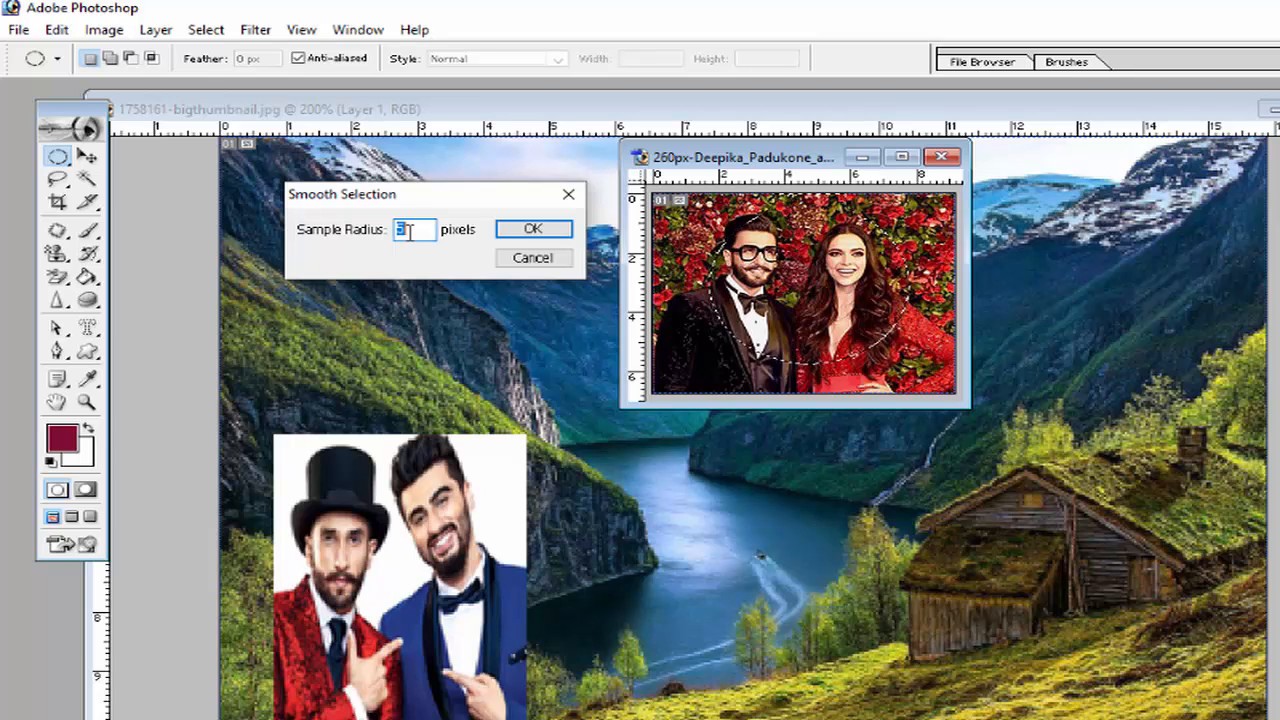
{"action": "type", "text": "15"}
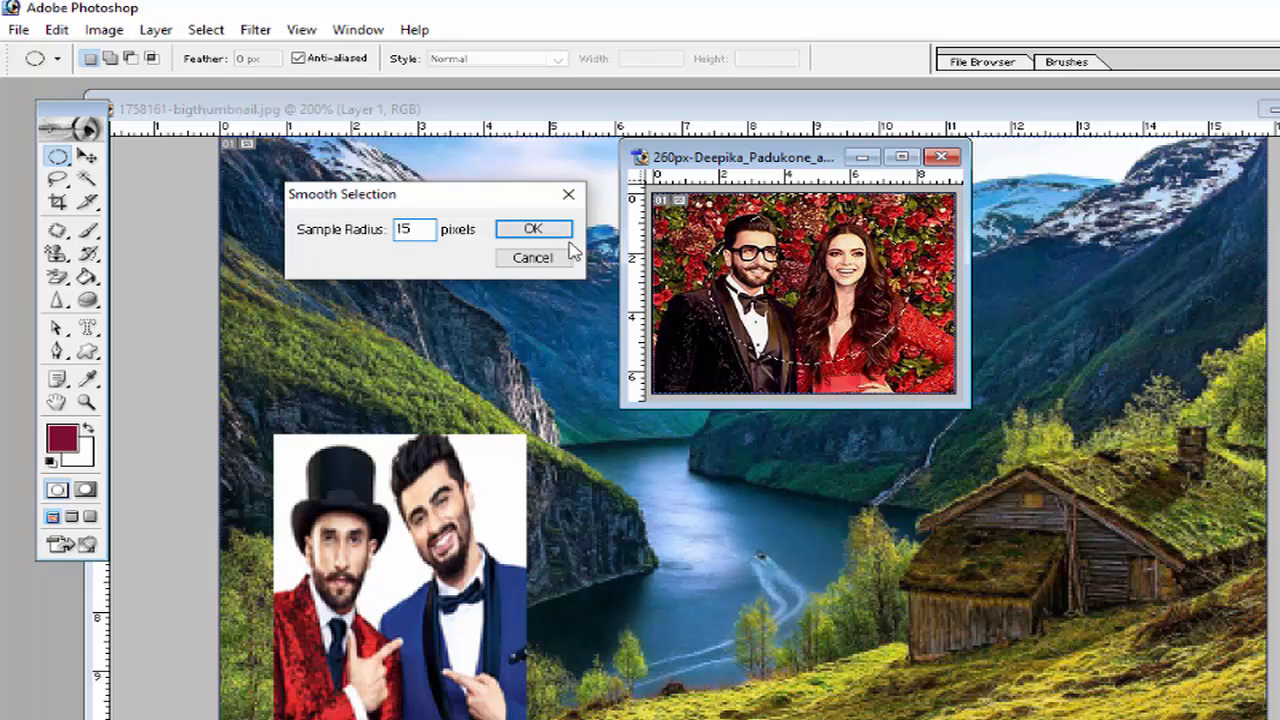
{"action": "left_click", "coordinate": [530, 230]}
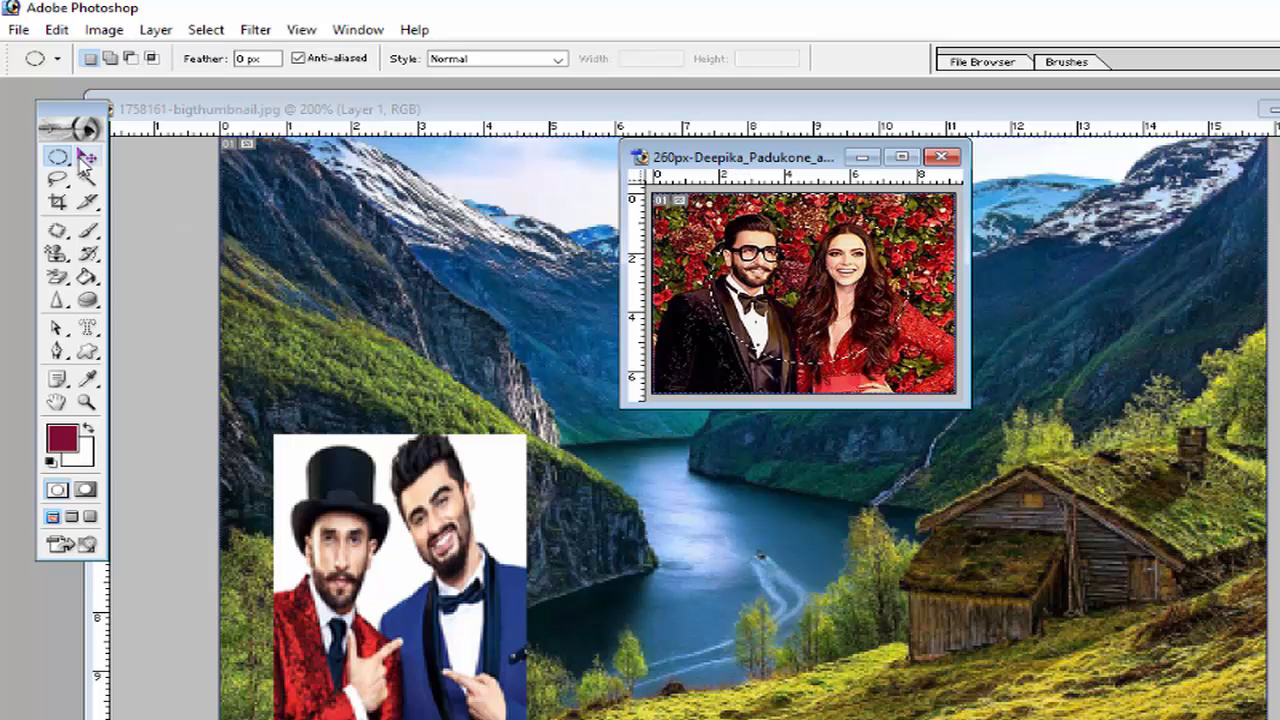
{"action": "left_click", "coordinate": [56, 30]}
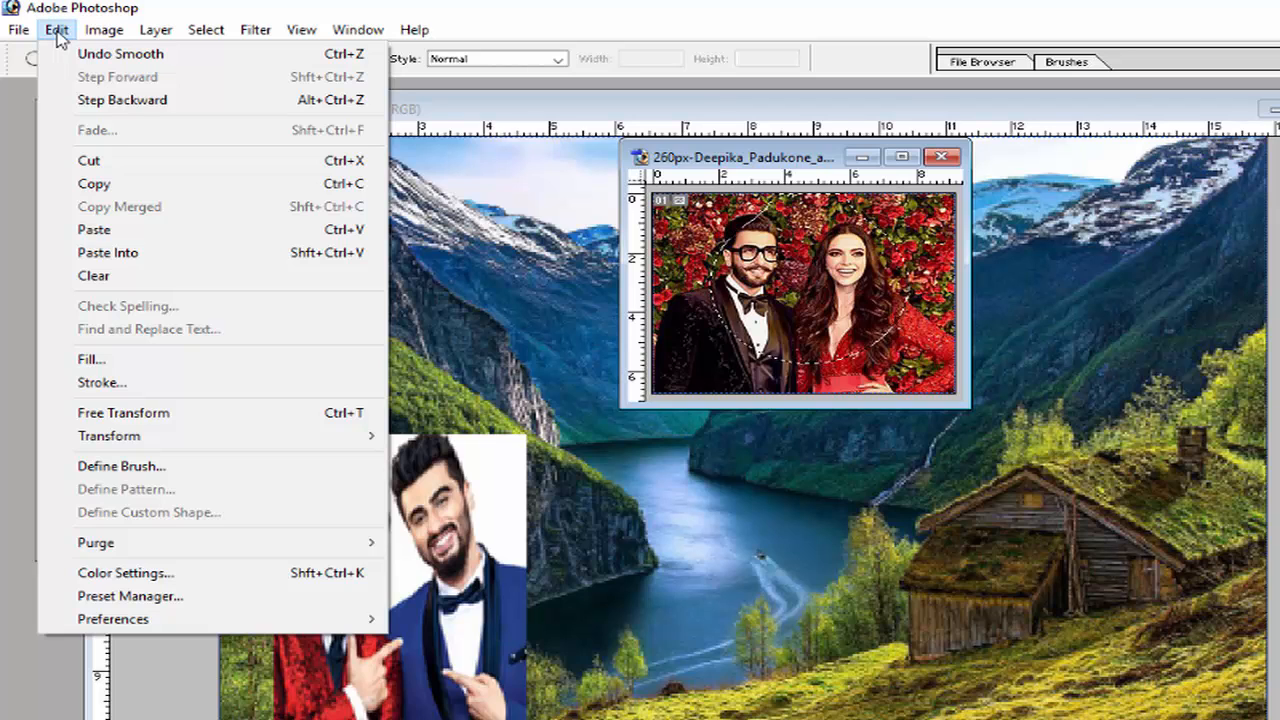
{"action": "left_click", "coordinate": [56, 30]}
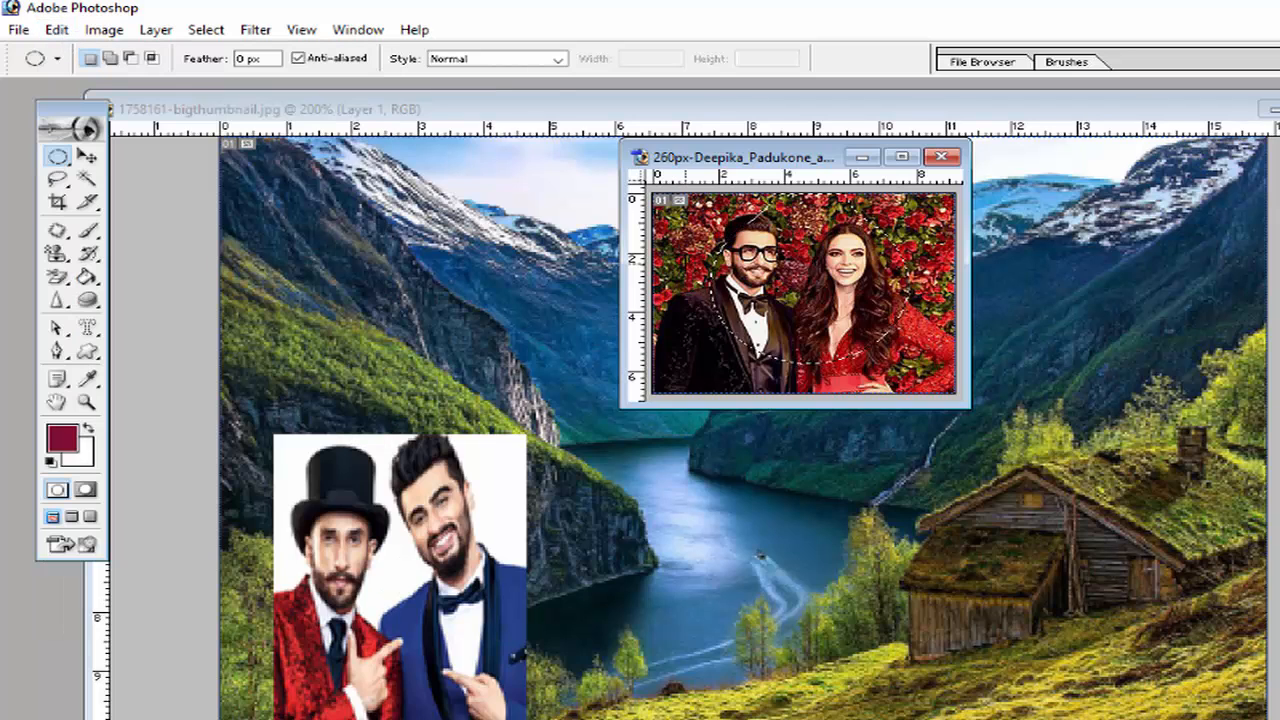
Step: Transfer the selected couple into the landscape image with the Move Tool, placing it at the lower right over the cabin
{"action": "left_click", "coordinate": [87, 158]}
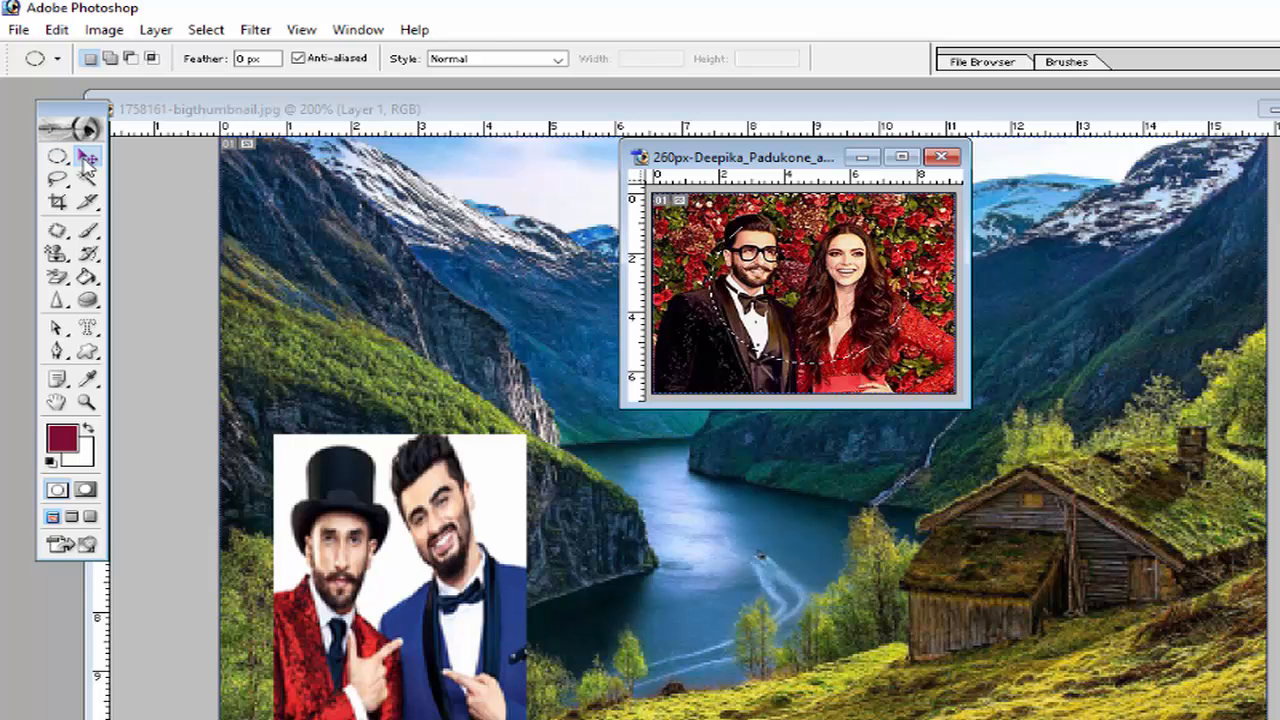
{"action": "left_click_drag", "start_coordinate": [818, 341], "coordinate": [1053, 642]}
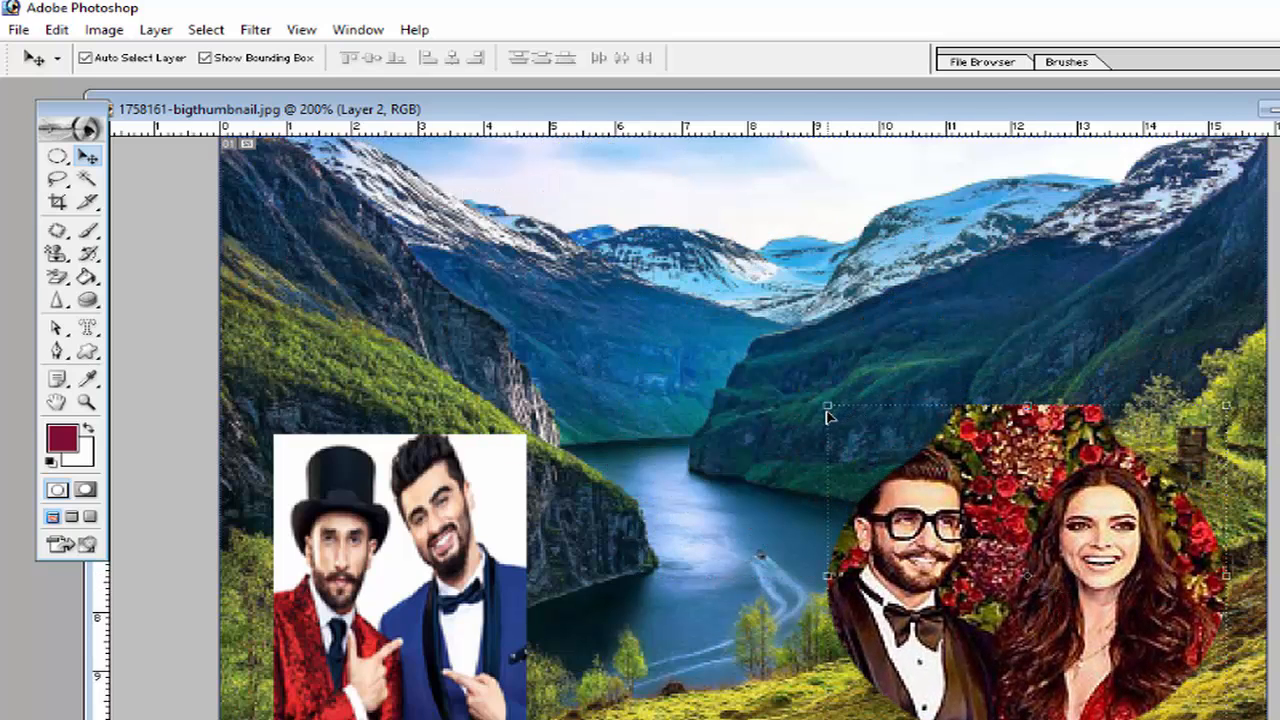
{"action": "left_click_drag", "start_coordinate": [947, 492], "coordinate": [946, 502]}
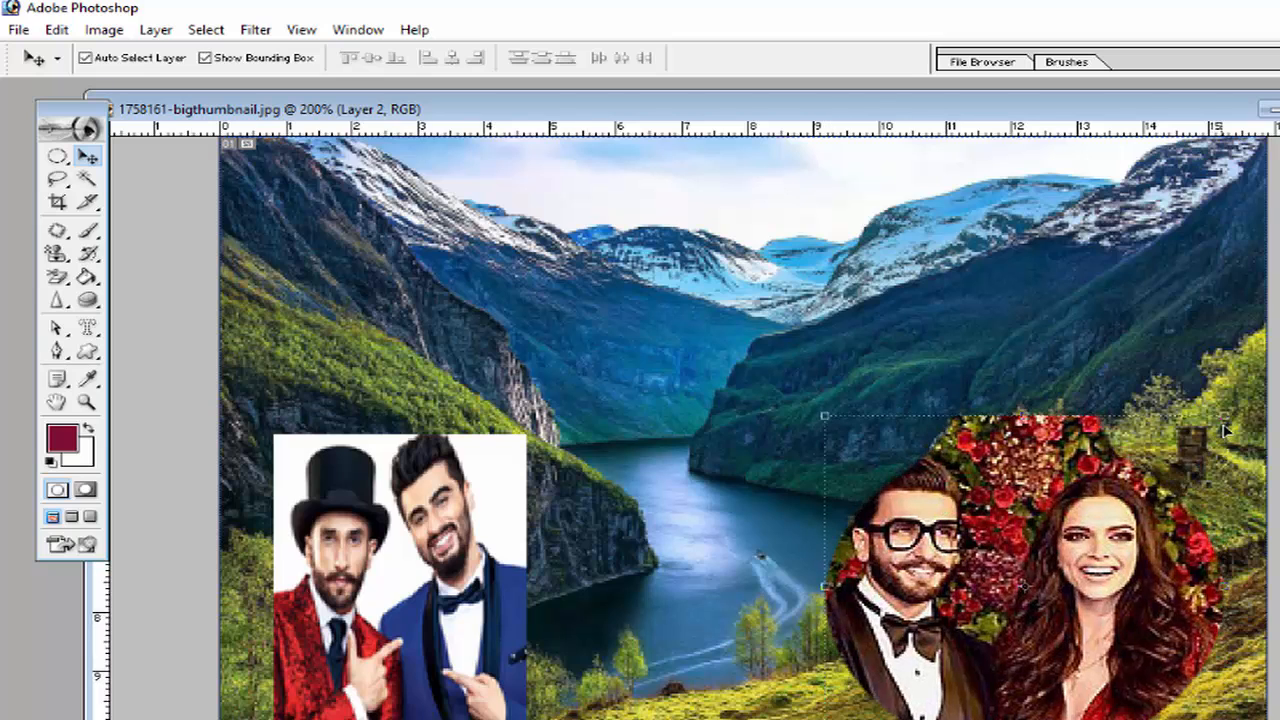
Step: Scale the couple cutout to 68.6% width and 56.4% height, place it at the landscape's lower right corner, and apply the transformation
{"action": "left_click_drag", "start_coordinate": [1225, 416], "coordinate": [1098, 566]}
{"action": "left_click_drag", "start_coordinate": [1004, 658], "coordinate": [1138, 633]}
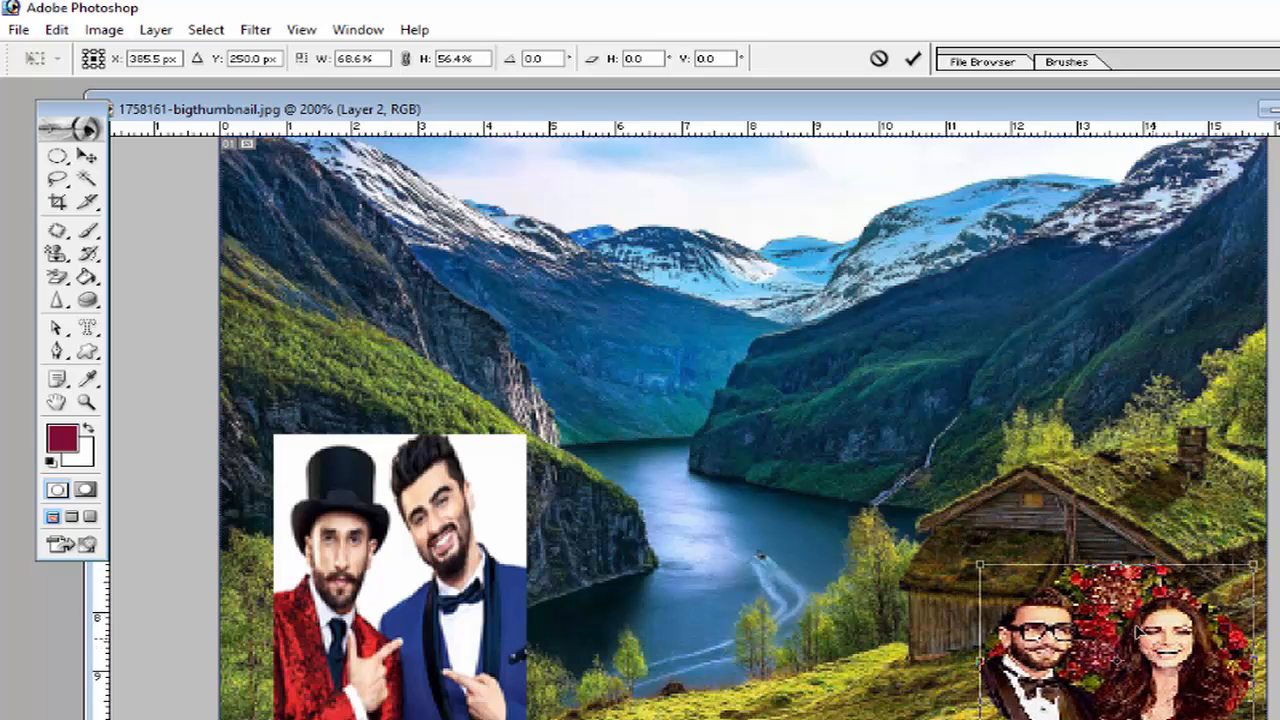
{"action": "left_click", "coordinate": [86, 158]}
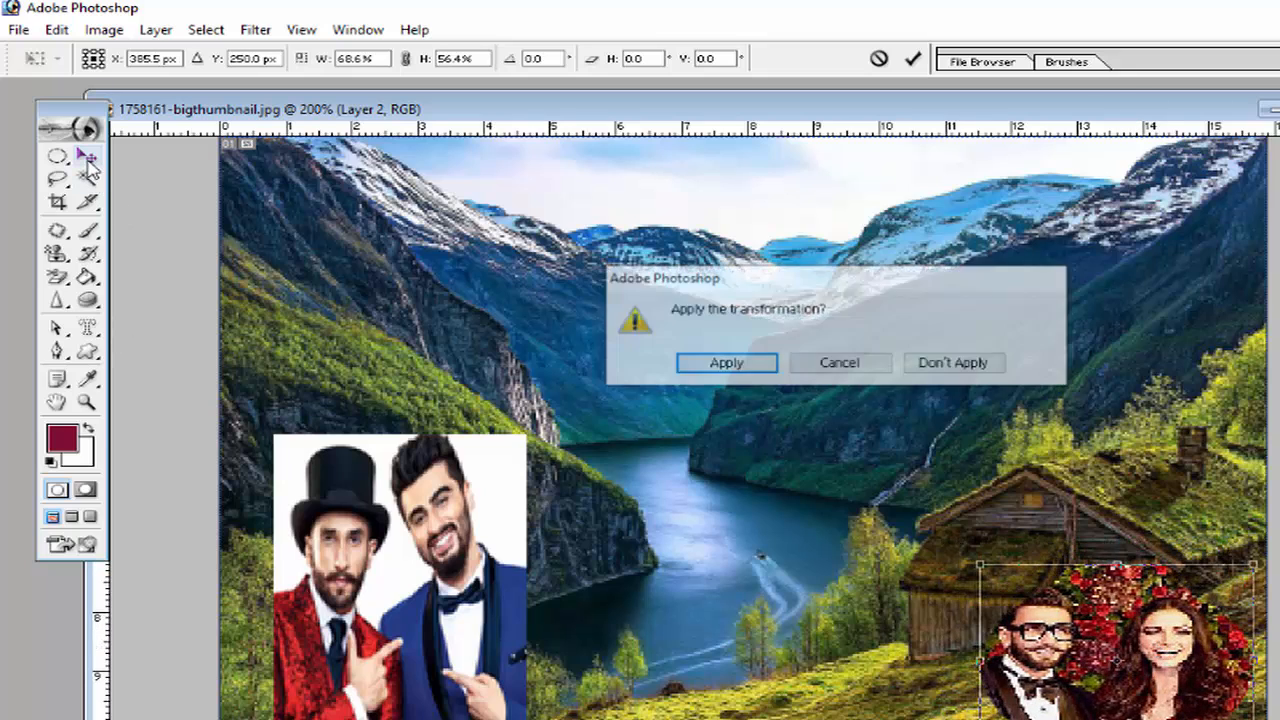
{"action": "left_click", "coordinate": [741, 366]}
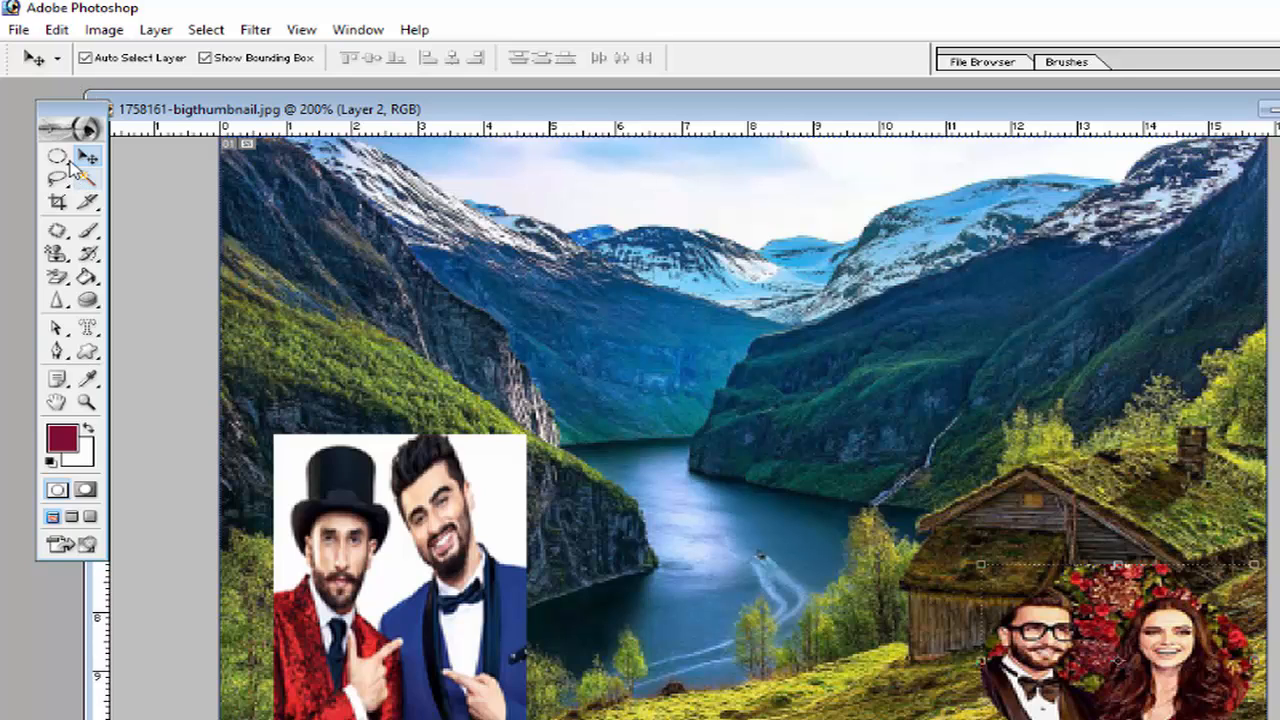
Step: Open DSC_1761-2000x1200.jpg from the image folder and shift its window up and to the left over the landscape image
{"action": "left_click", "coordinate": [19, 30]}
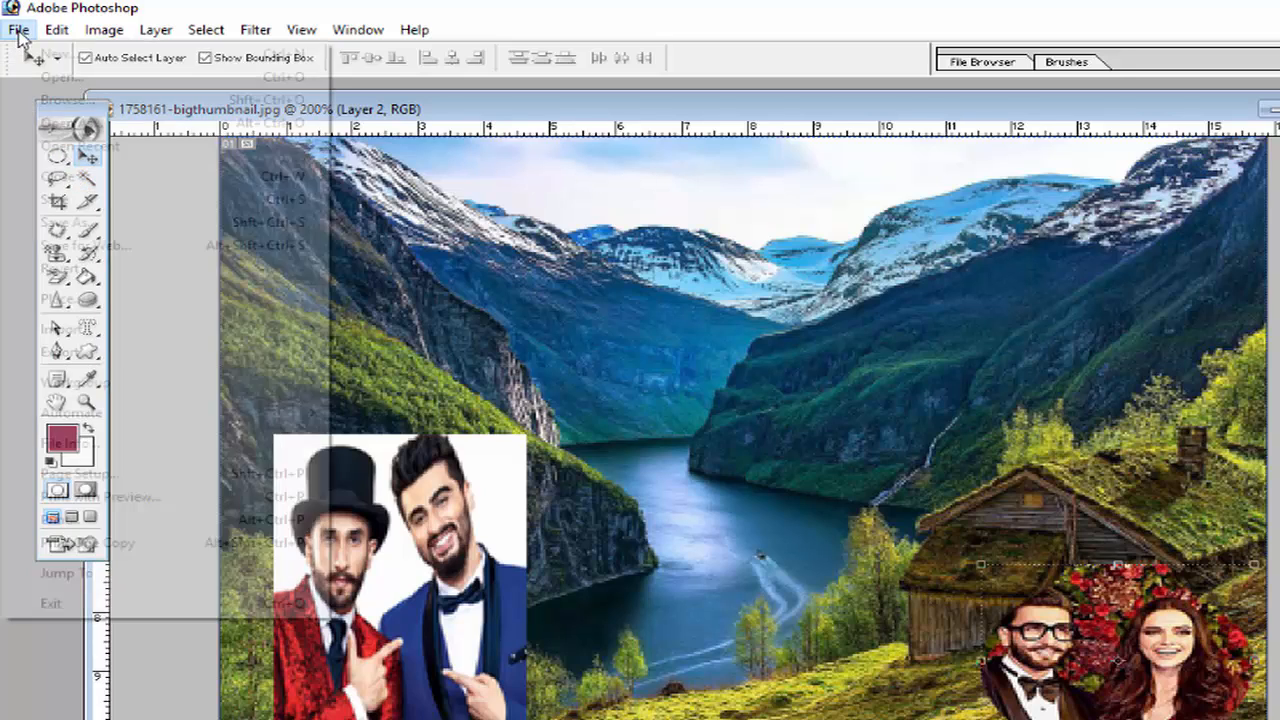
{"action": "left_click", "coordinate": [60, 77]}
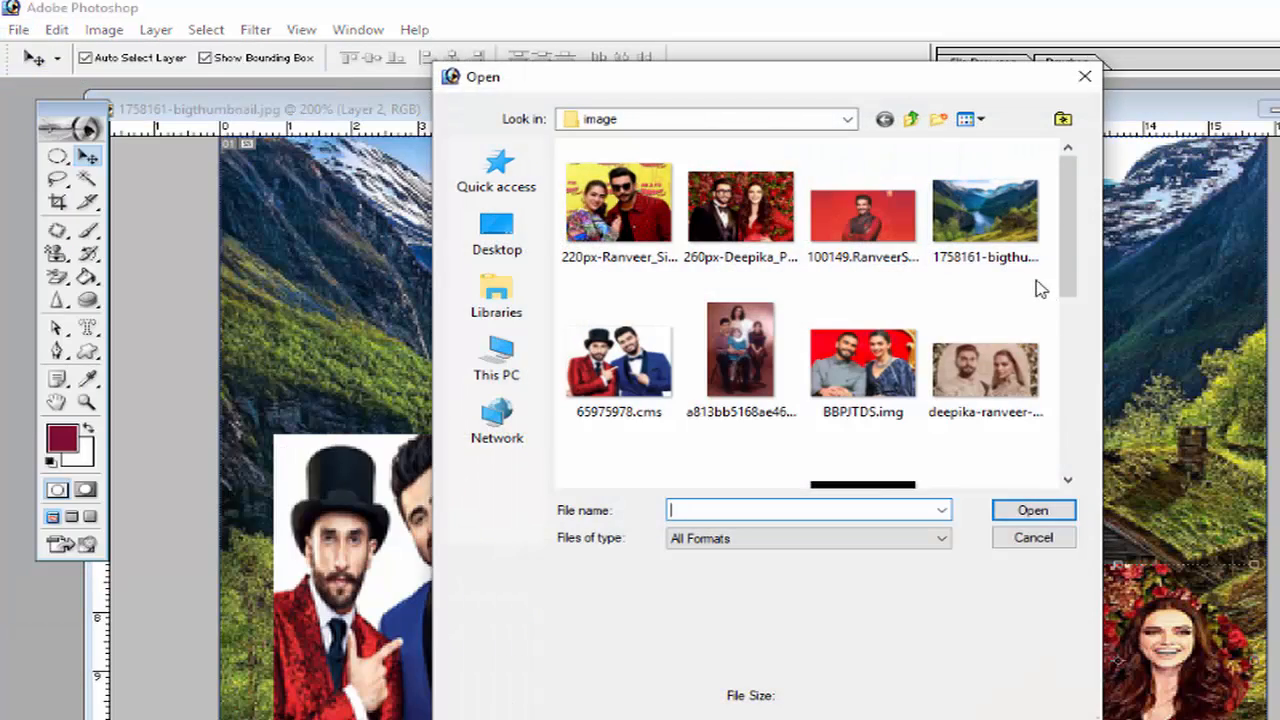
{"action": "left_click_drag", "start_coordinate": [1074, 237], "coordinate": [1074, 357]}
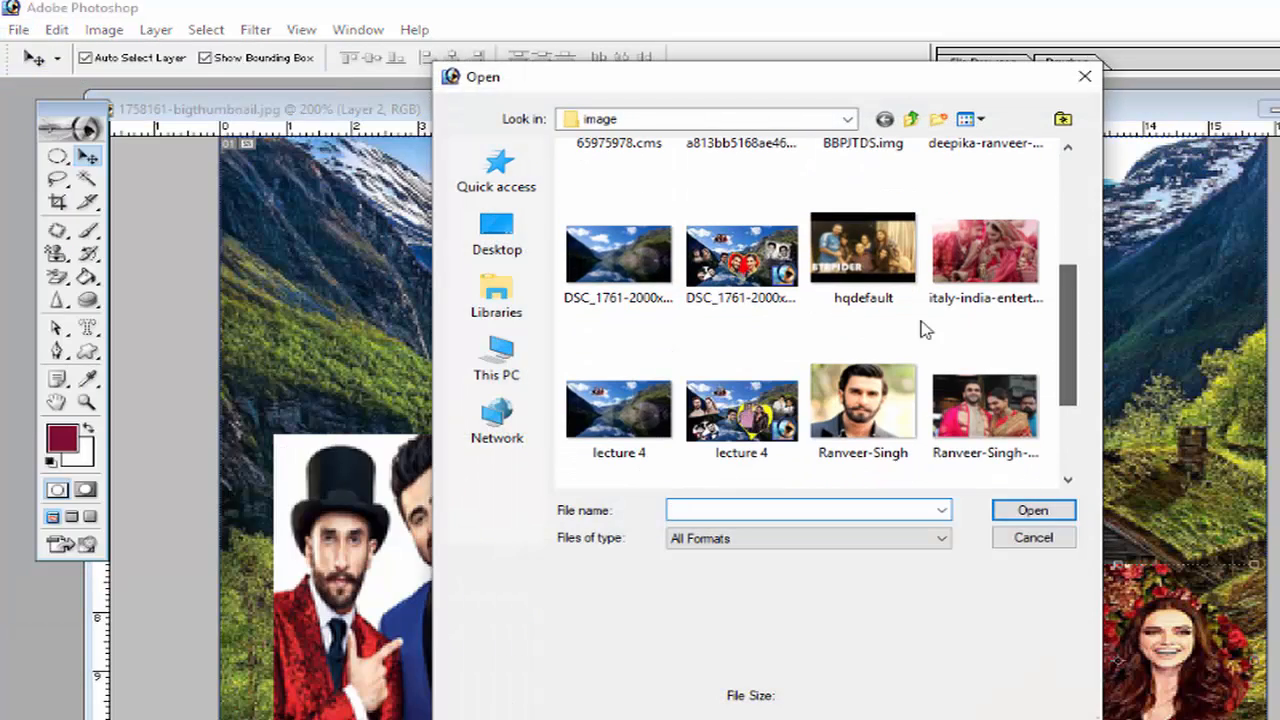
{"action": "double_click", "coordinate": [583, 265]}
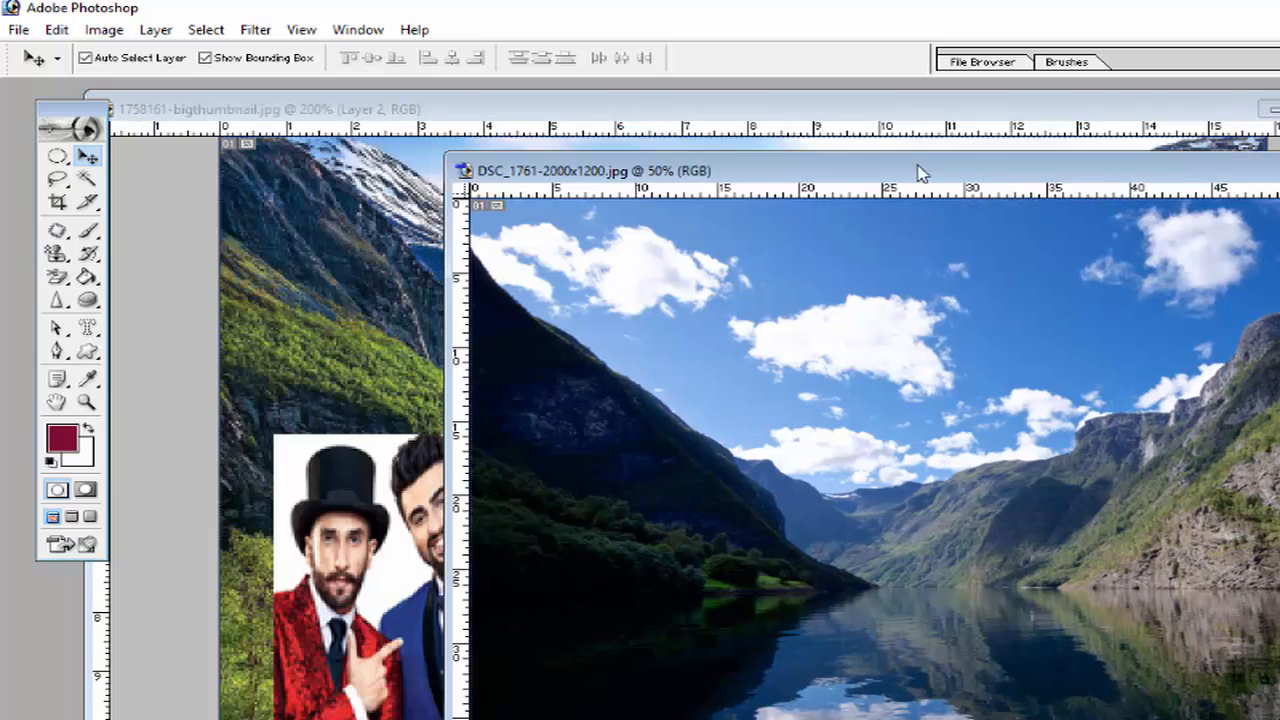
{"action": "left_click_drag", "start_coordinate": [920, 172], "coordinate": [810, 126]}
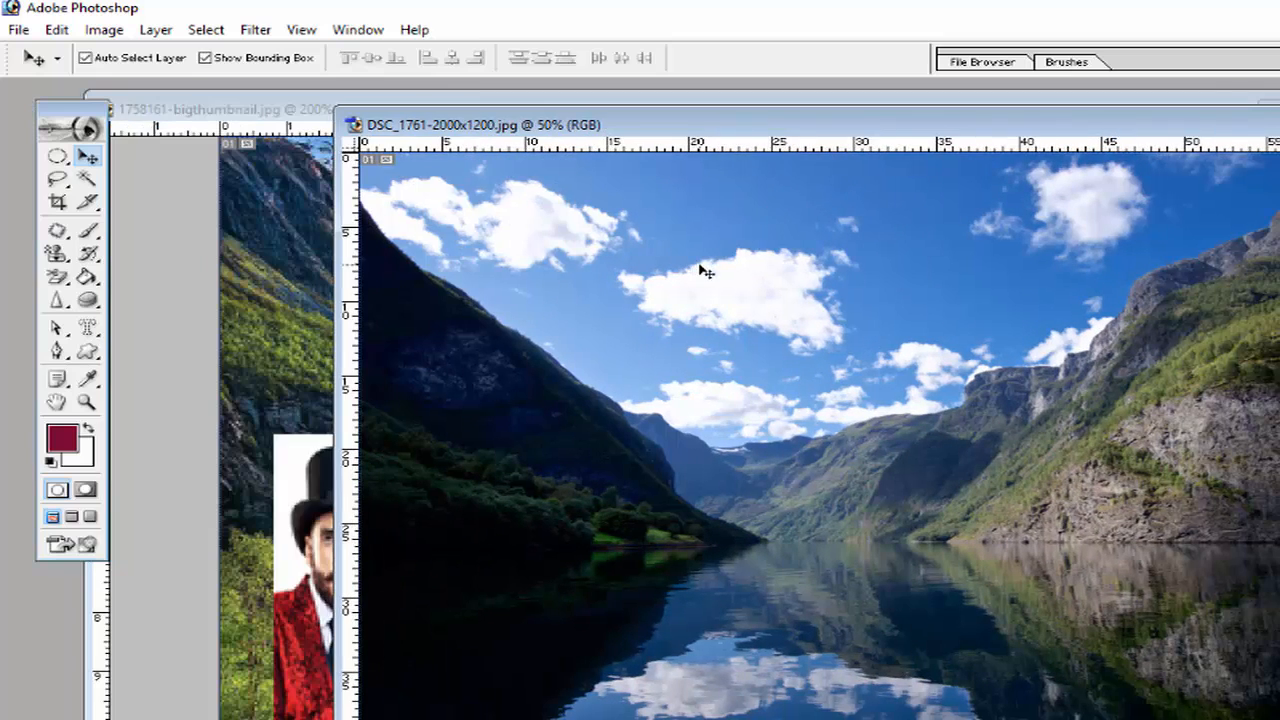
Step: Select one pixel row through the low clouds with the Single Row Marquee Tool and copy it
{"action": "left_click", "coordinate": [55, 157]}
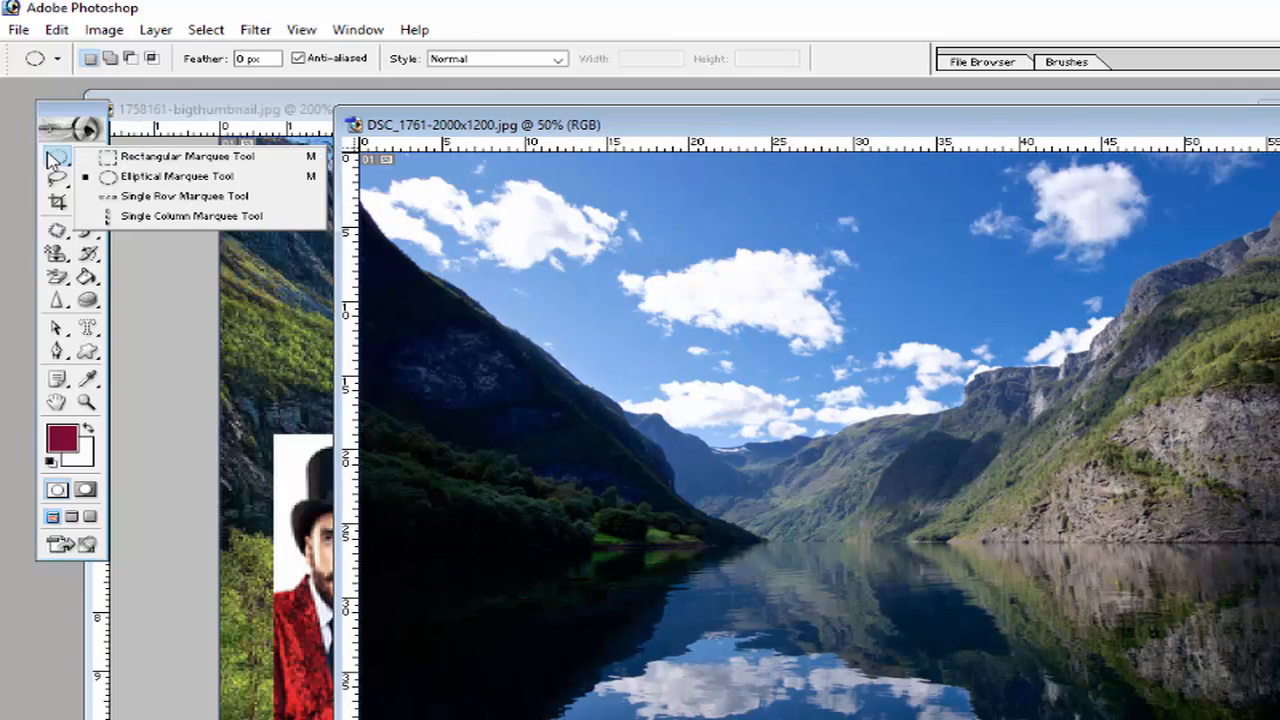
{"action": "left_click", "coordinate": [182, 197]}
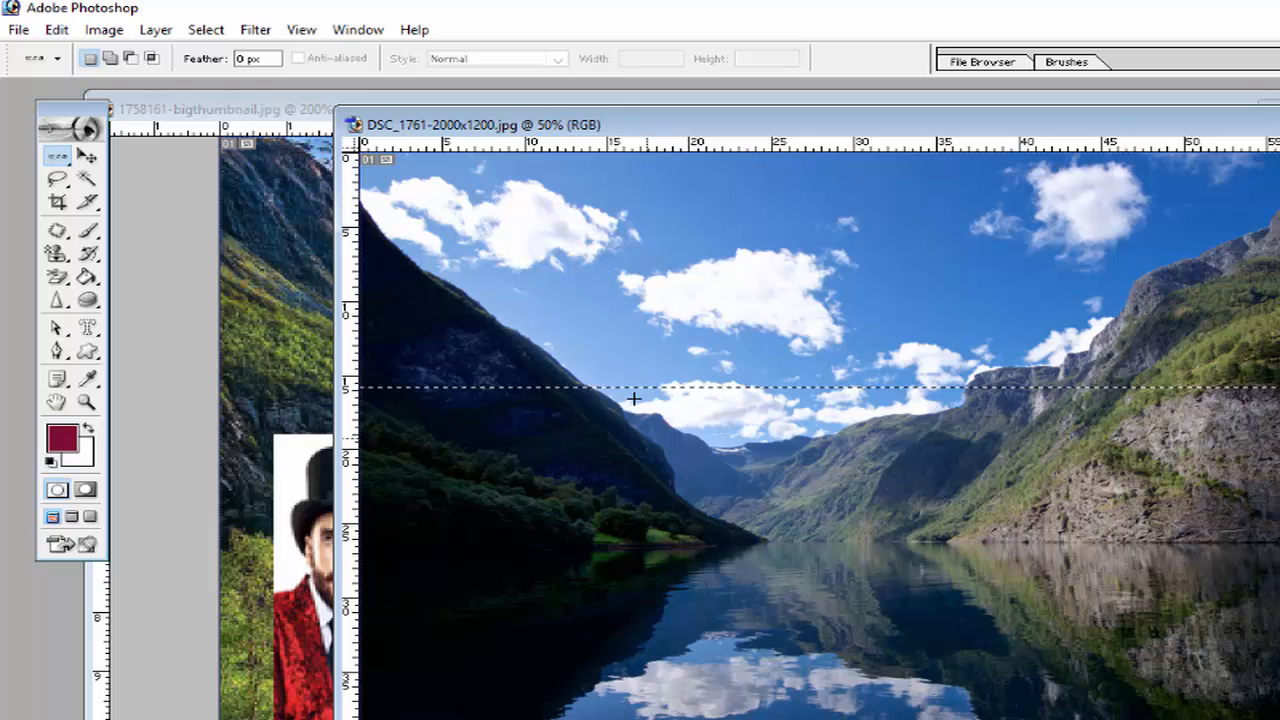
{"action": "left_click", "coordinate": [52, 32]}
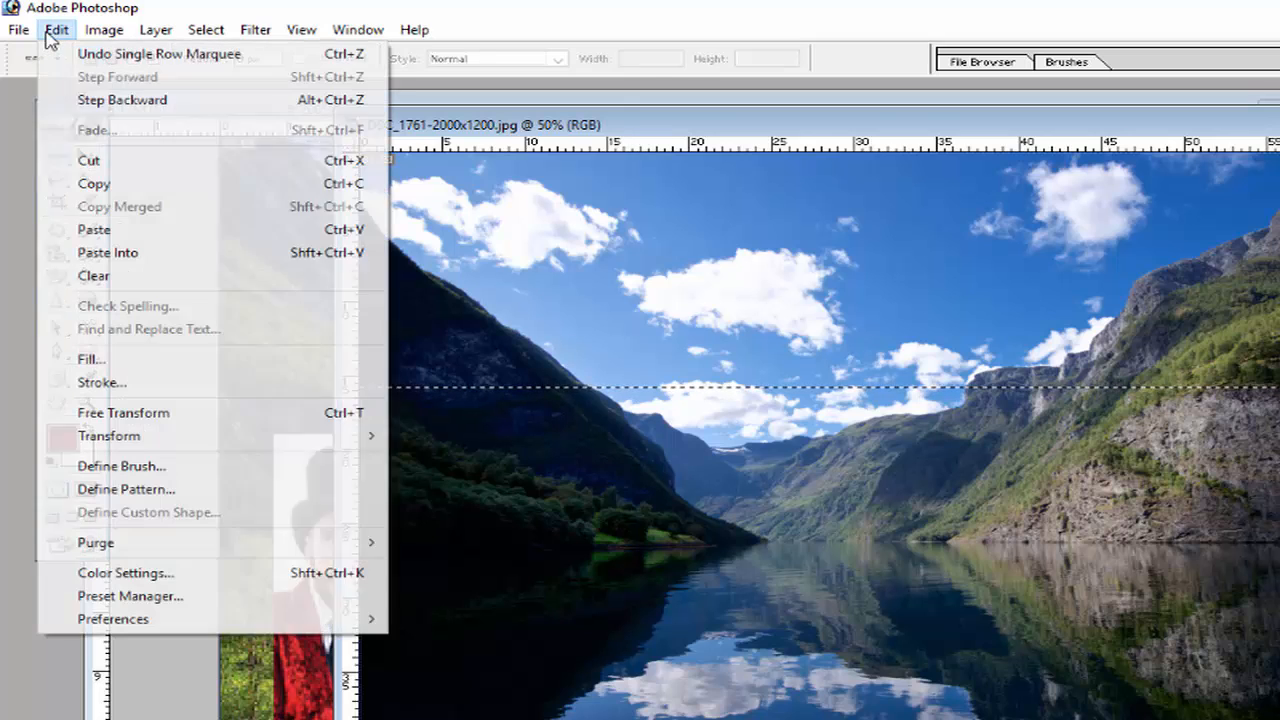
{"action": "left_click", "coordinate": [95, 183]}
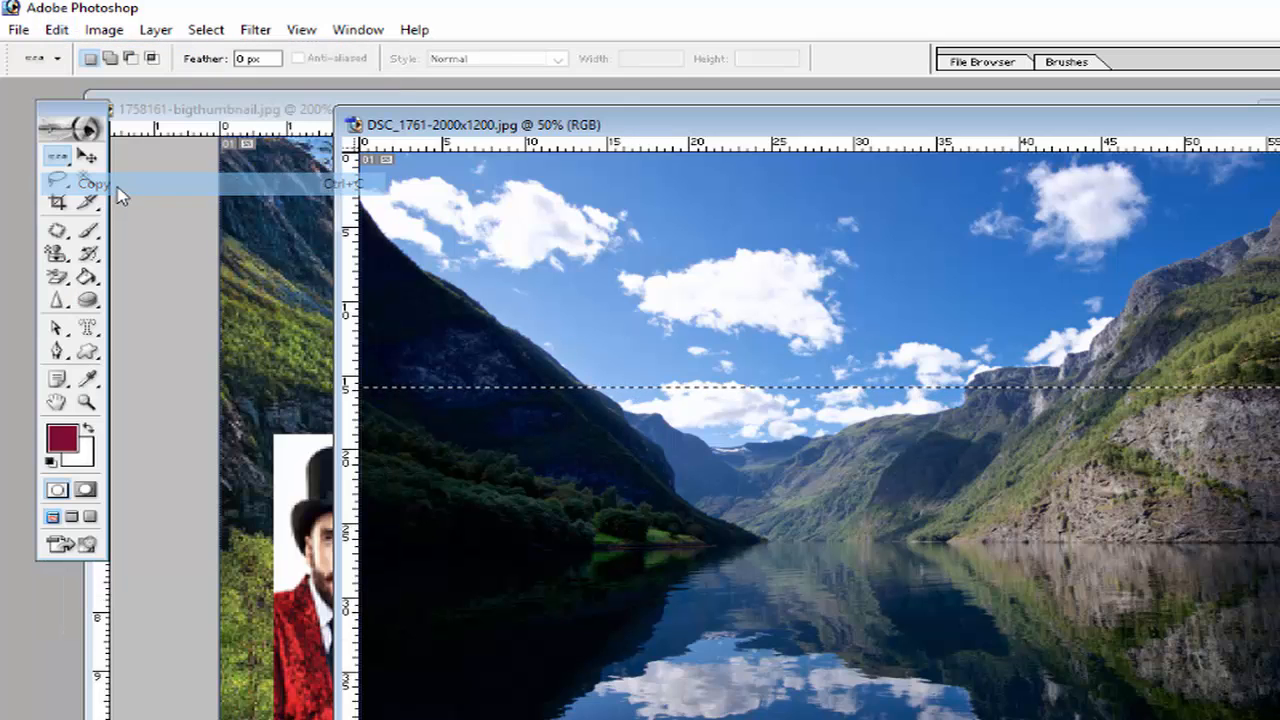
Step: Paste the copied pixel row into the 1758161-bigthumbnail.jpg landscape image
{"action": "left_click", "coordinate": [284, 159]}
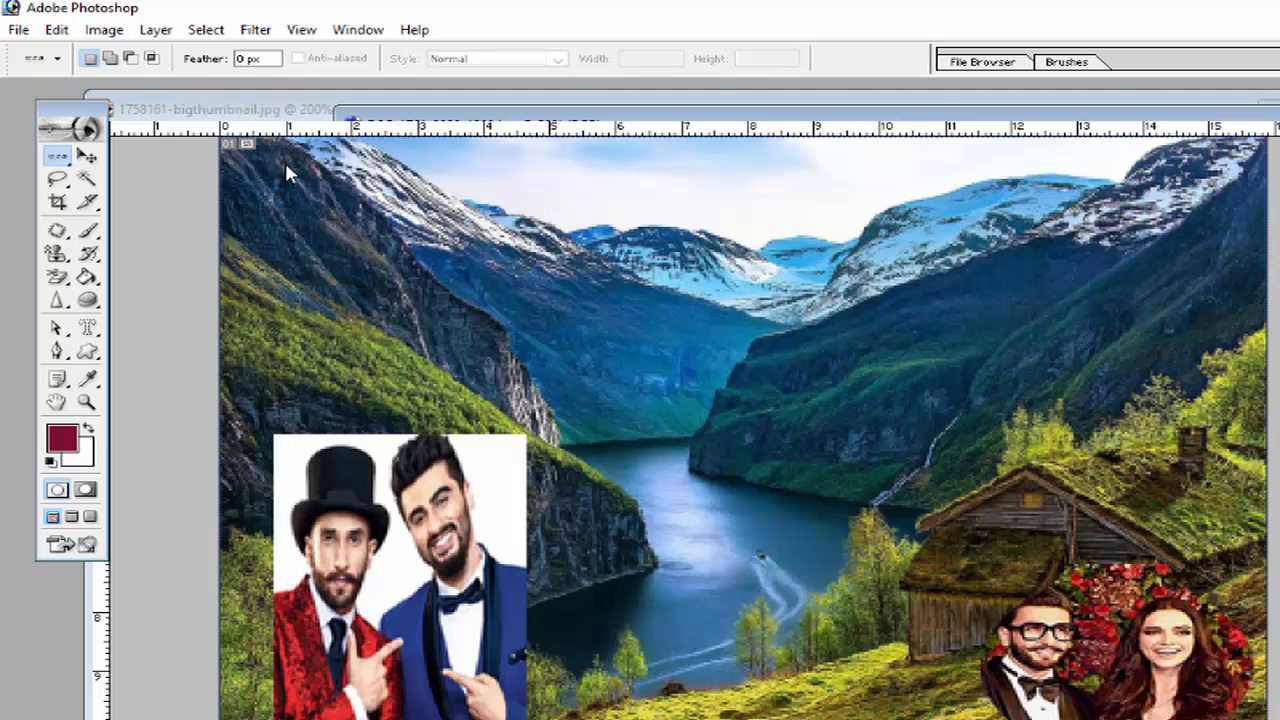
{"action": "left_click", "coordinate": [57, 30]}
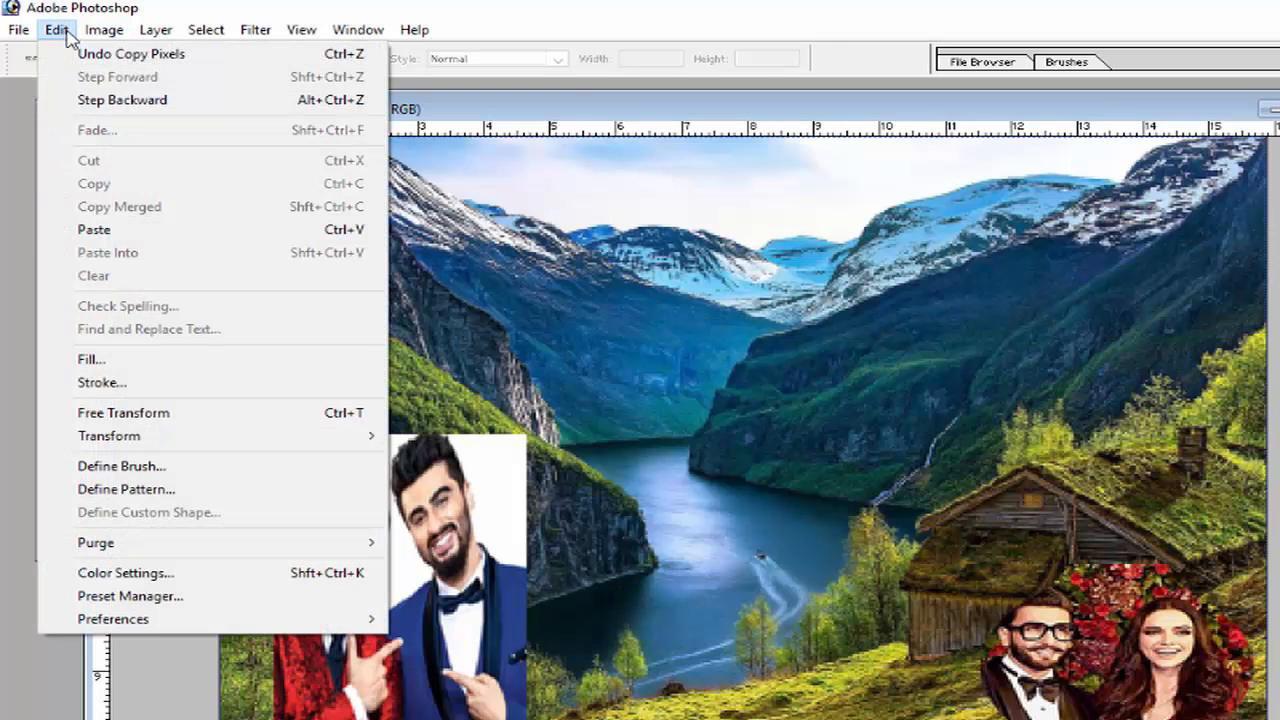
{"action": "left_click", "coordinate": [100, 229]}
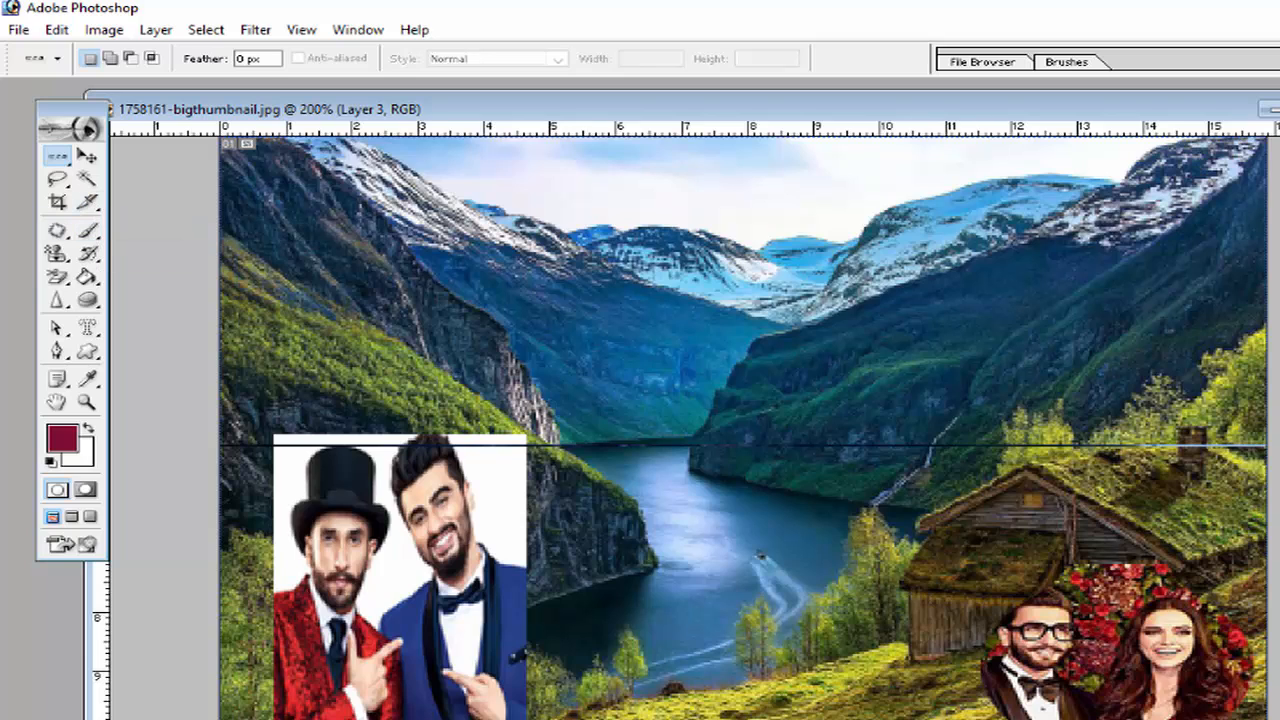
Step: Return to the DSC_1761 image and demonstrate Deselect and Reselect on the single-row selection, twice in a row
{"action": "left_click", "coordinate": [1276, 252]}
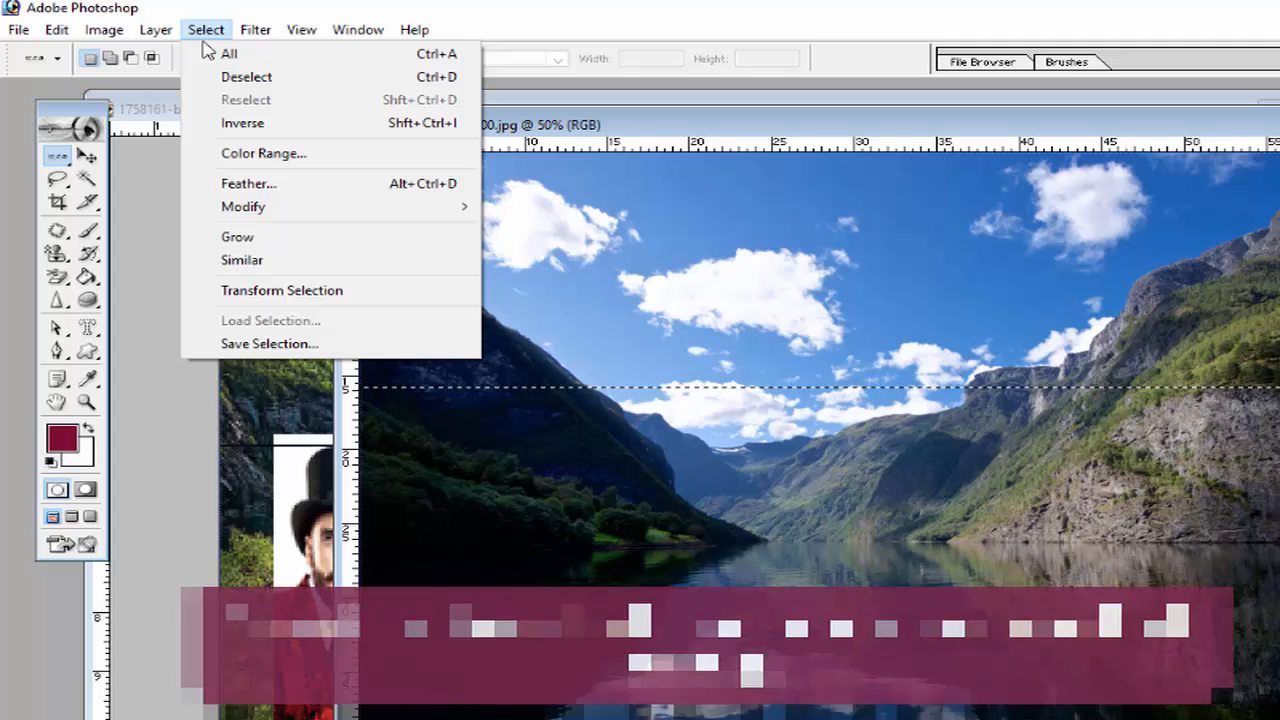
{"action": "left_click", "coordinate": [230, 77]}
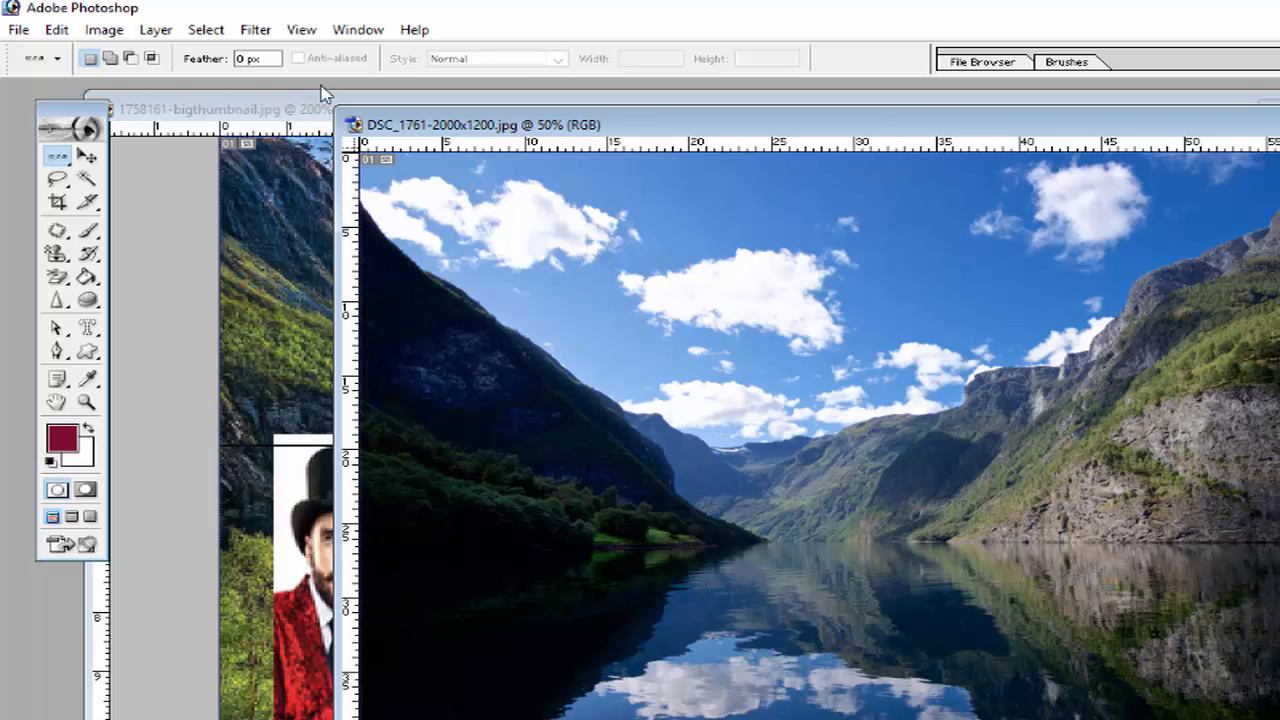
{"action": "left_click", "coordinate": [206, 29]}
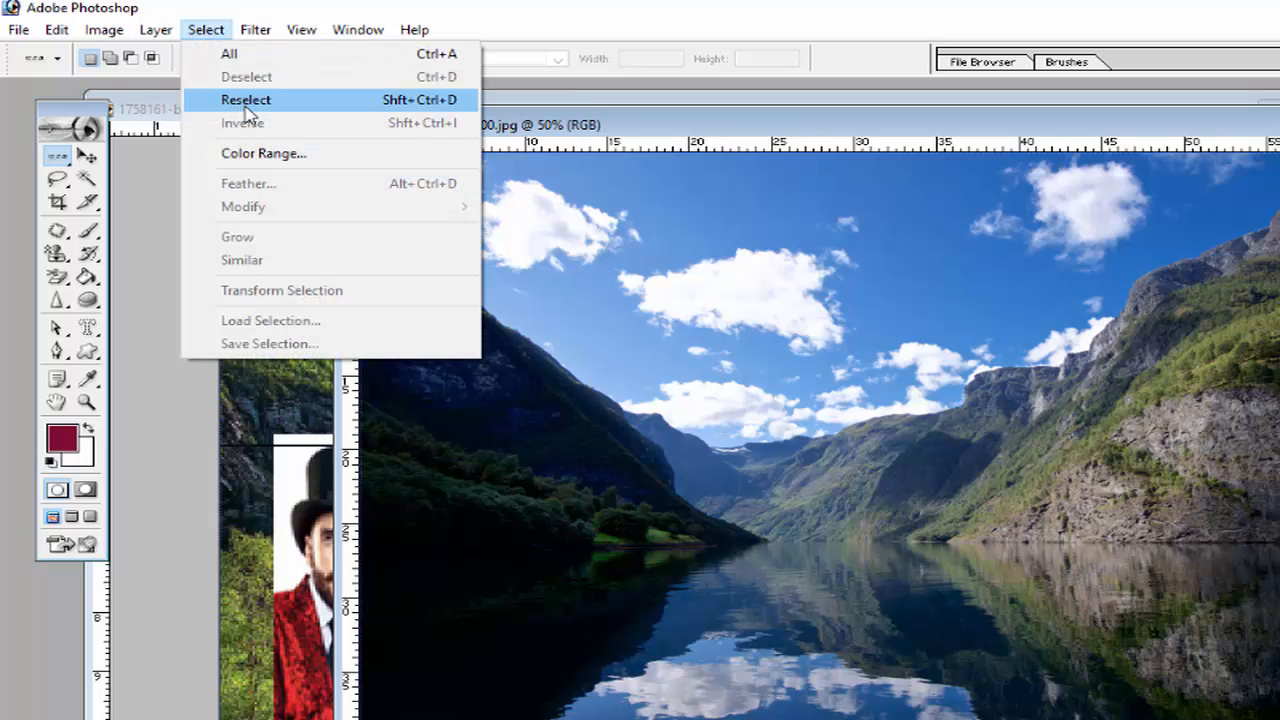
{"action": "left_click", "coordinate": [245, 104]}
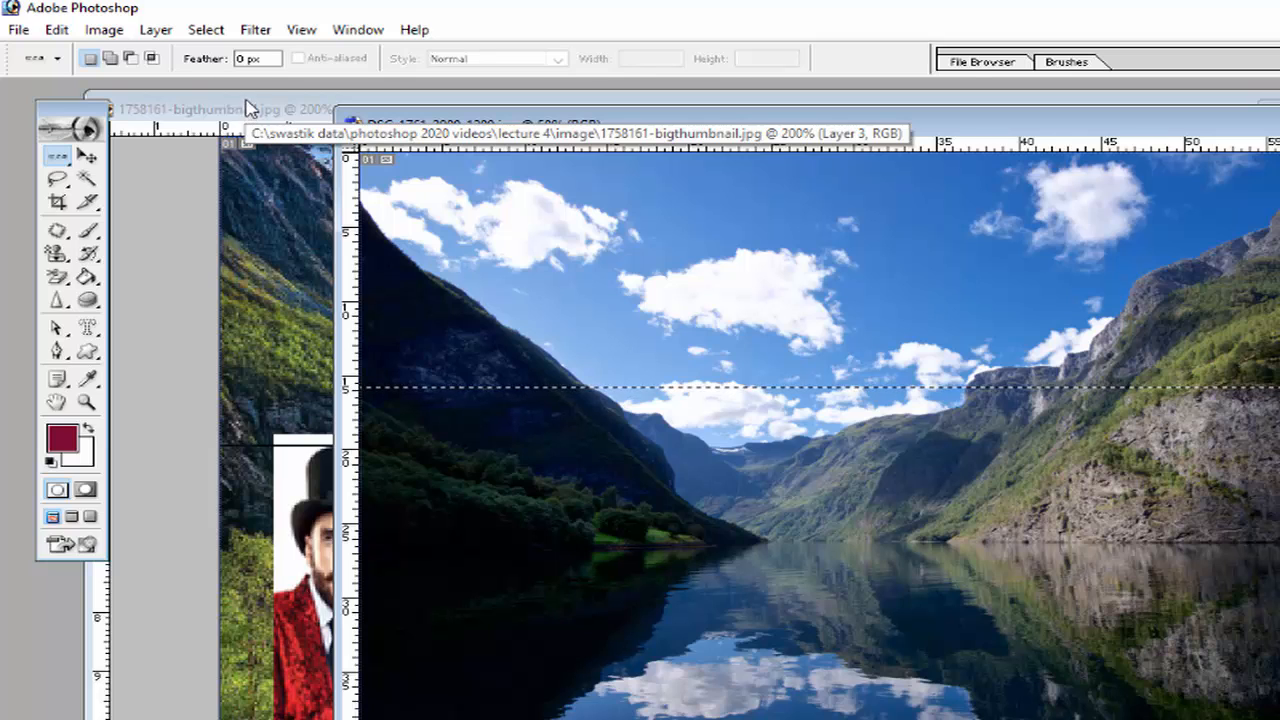
{"action": "left_click", "coordinate": [206, 30]}
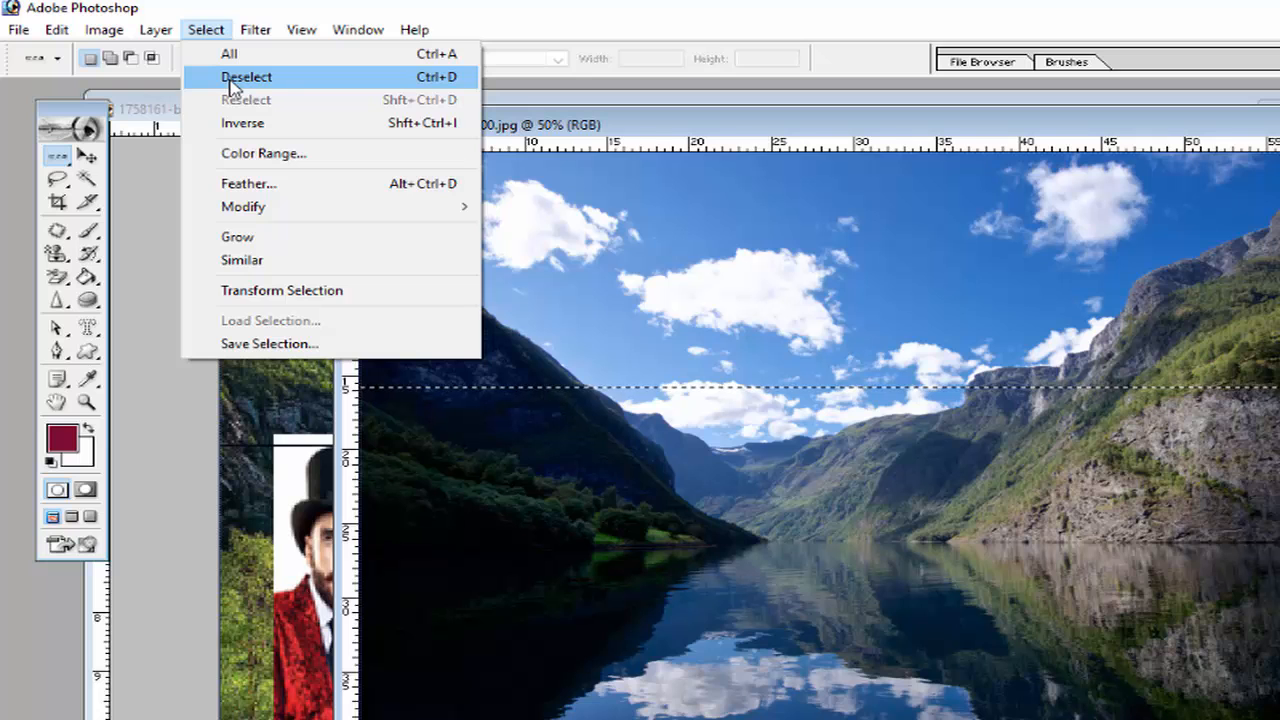
{"action": "left_click", "coordinate": [230, 78]}
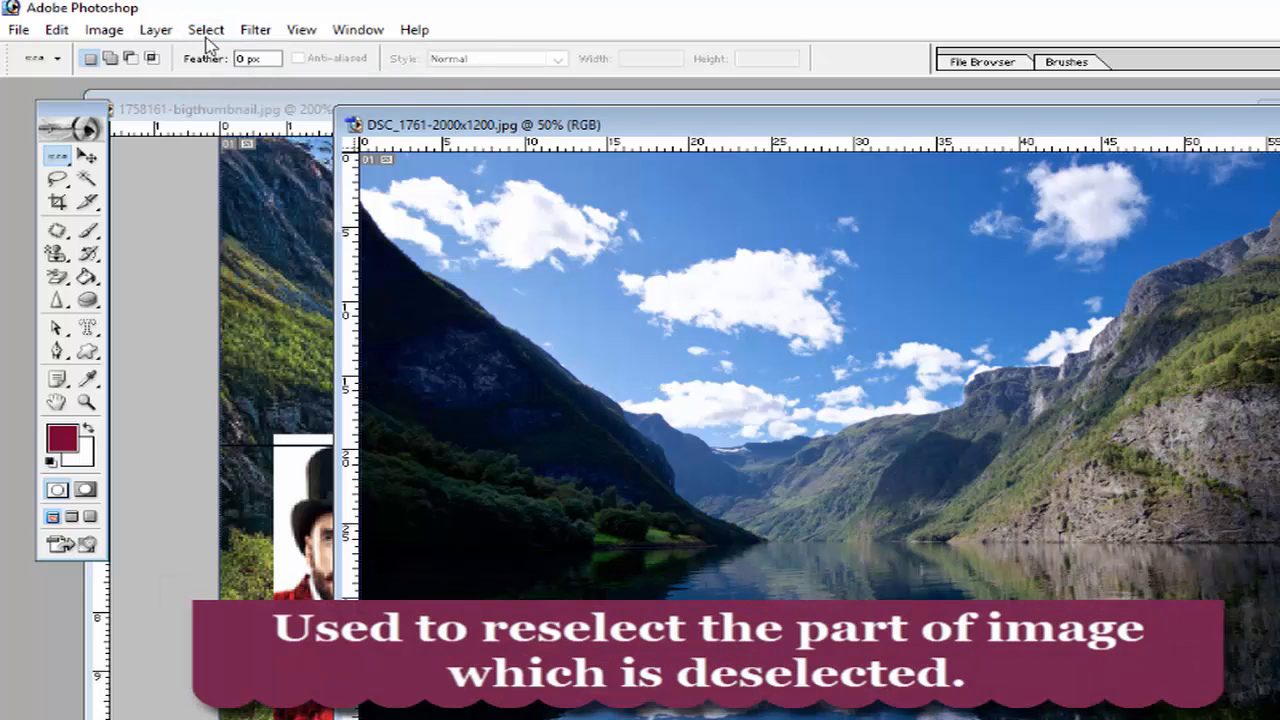
{"action": "left_click", "coordinate": [206, 30]}
{"action": "left_click", "coordinate": [230, 99]}
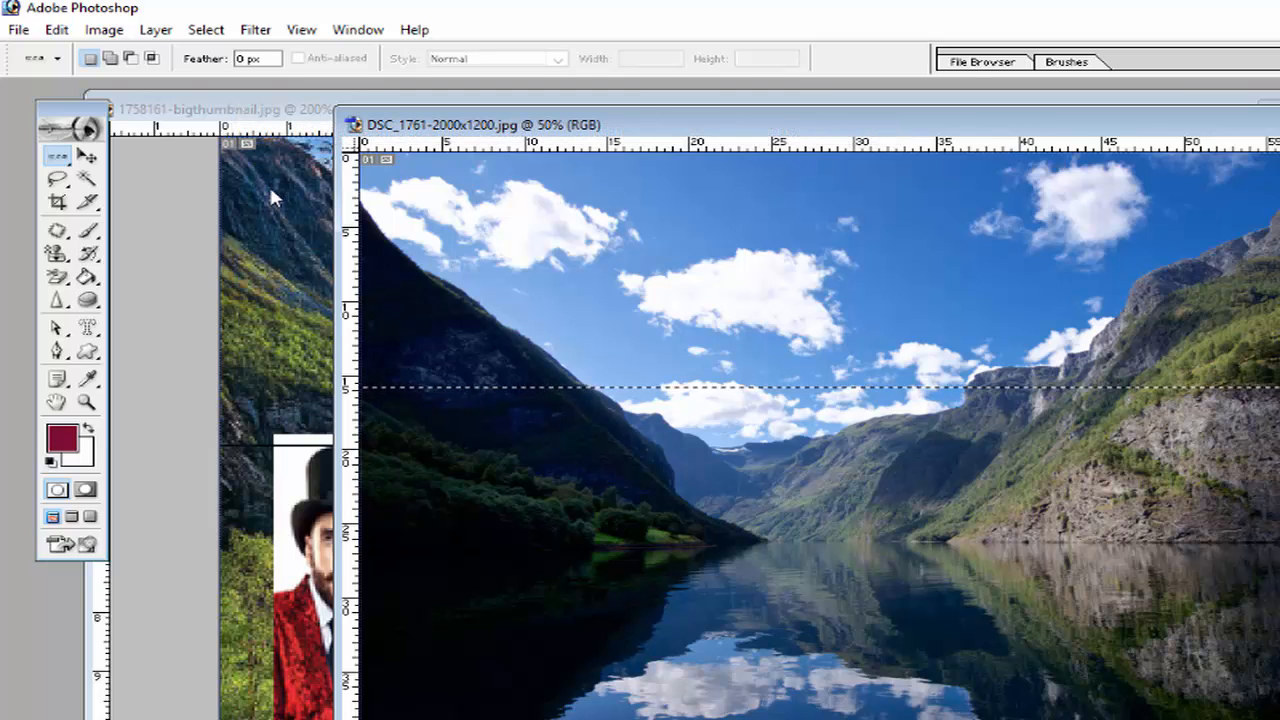
Step: Deselect the row and try the Single Column Marquee Tool at several places, ending with a column through the middle of the sky
{"action": "left_click", "coordinate": [206, 29]}
{"action": "left_click", "coordinate": [229, 77]}
{"action": "left_click_drag", "start_coordinate": [70, 160], "coordinate": [180, 228]}
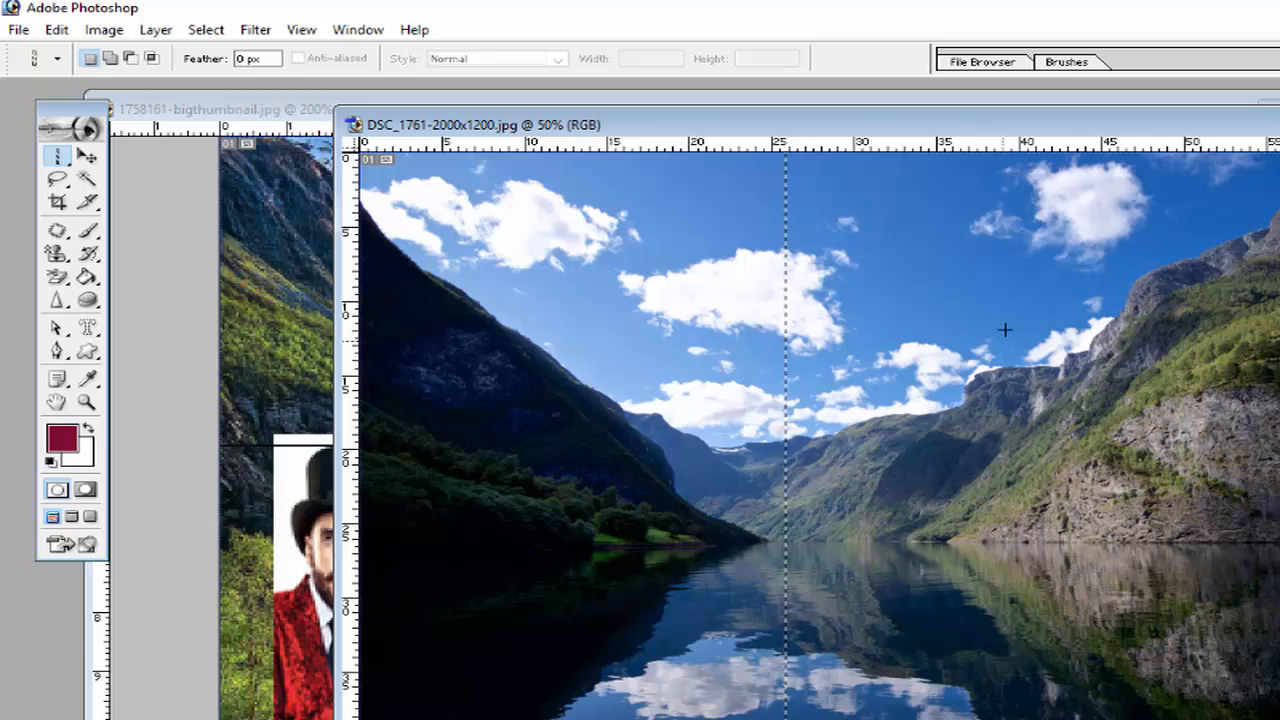
{"action": "left_click", "coordinate": [947, 308]}
{"action": "left_click", "coordinate": [1091, 271]}
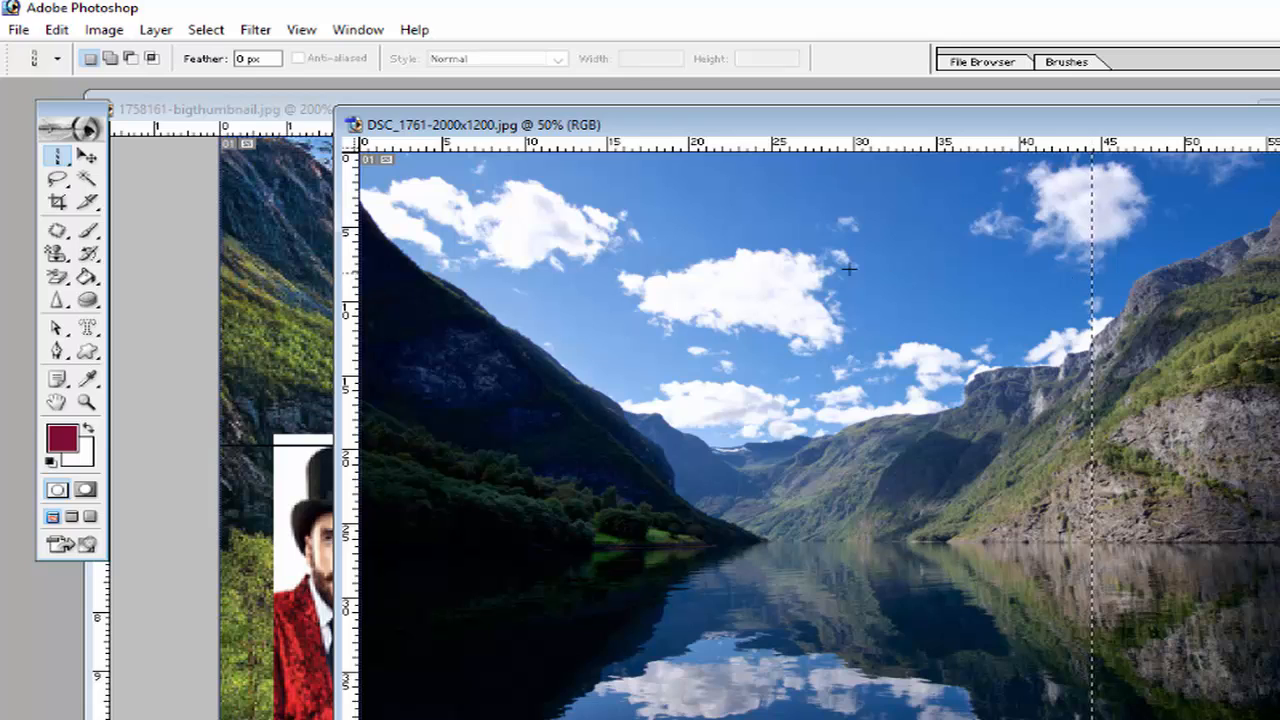
{"action": "left_click", "coordinate": [849, 268]}
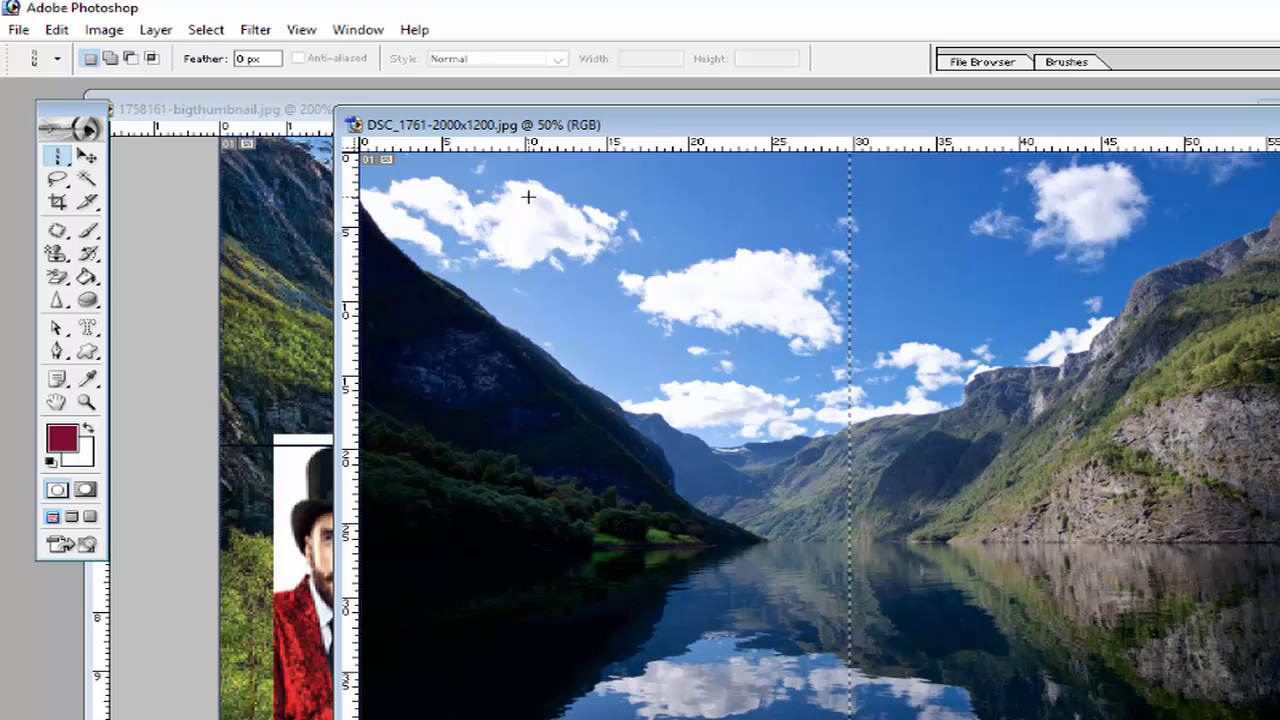
Step: Clear the single-column selection in the DSC_1761 image and switch back to the 1758161-bigthumbnail.jpg landscape image
{"action": "left_click", "coordinate": [267, 233]}
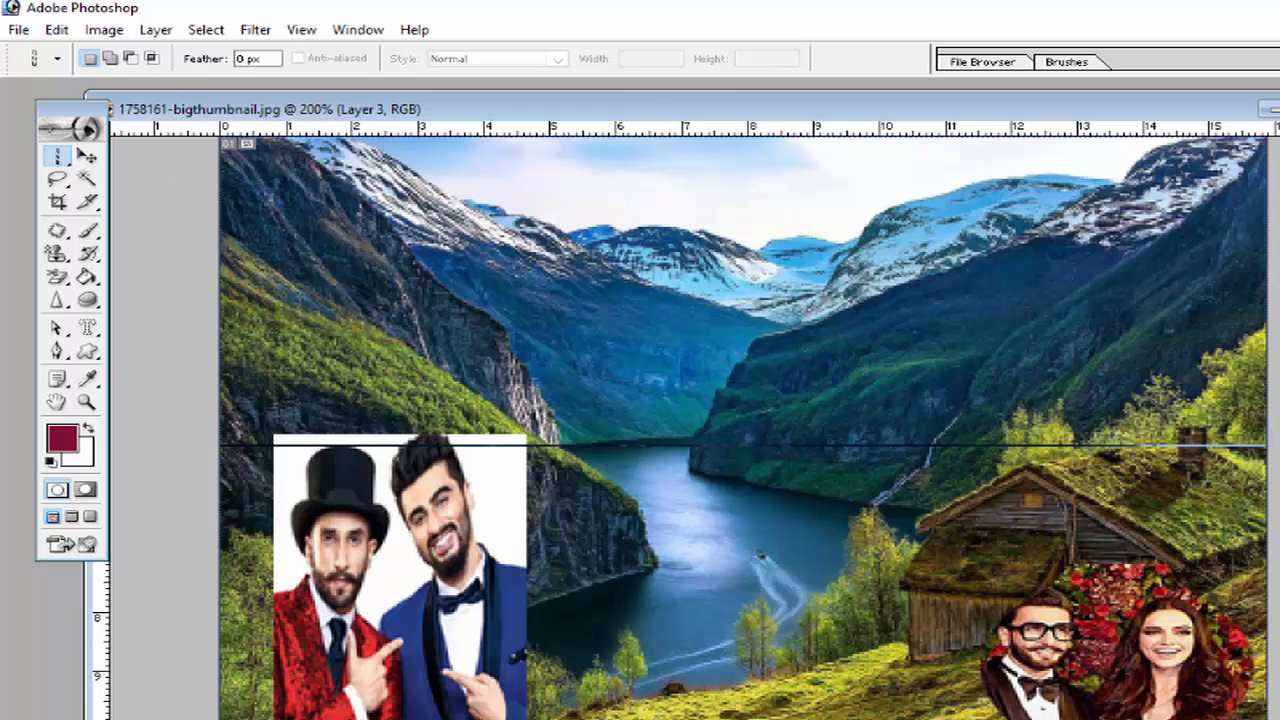
{"action": "key", "text": "ctrl+Tab"}
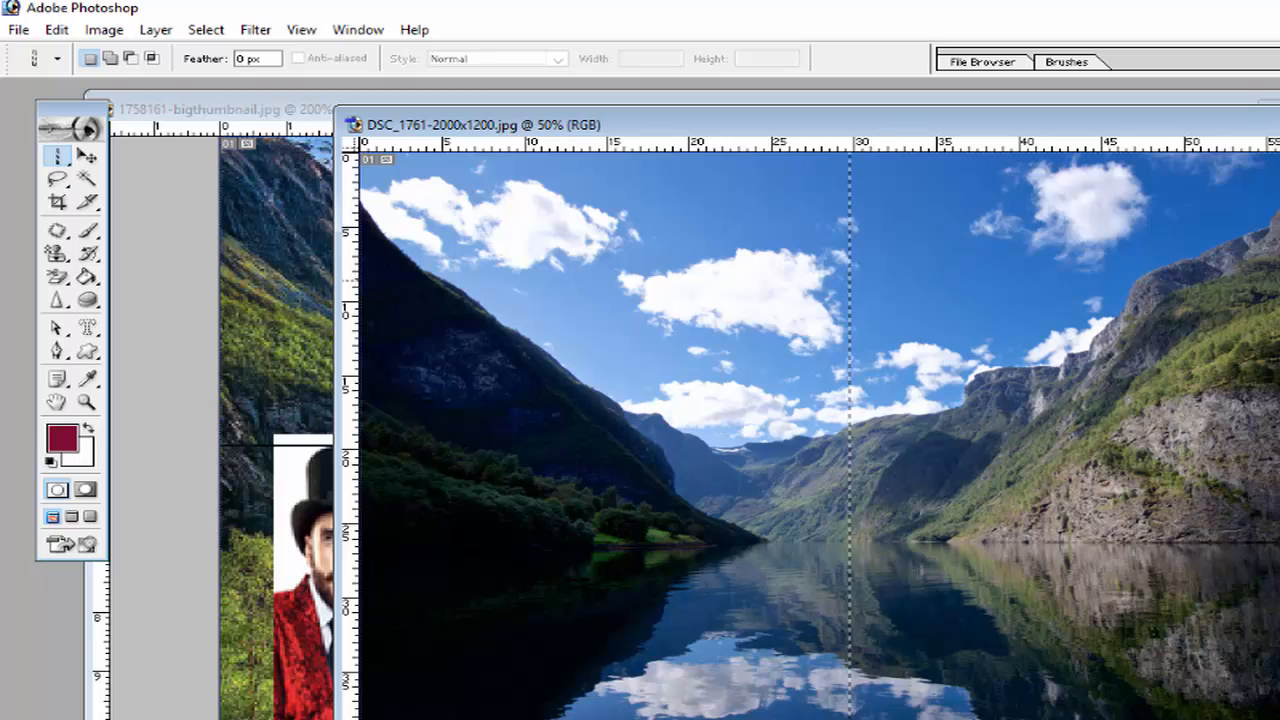
{"action": "key", "text": "ctrl+d"}
{"action": "key", "text": "ctrl+Tab"}
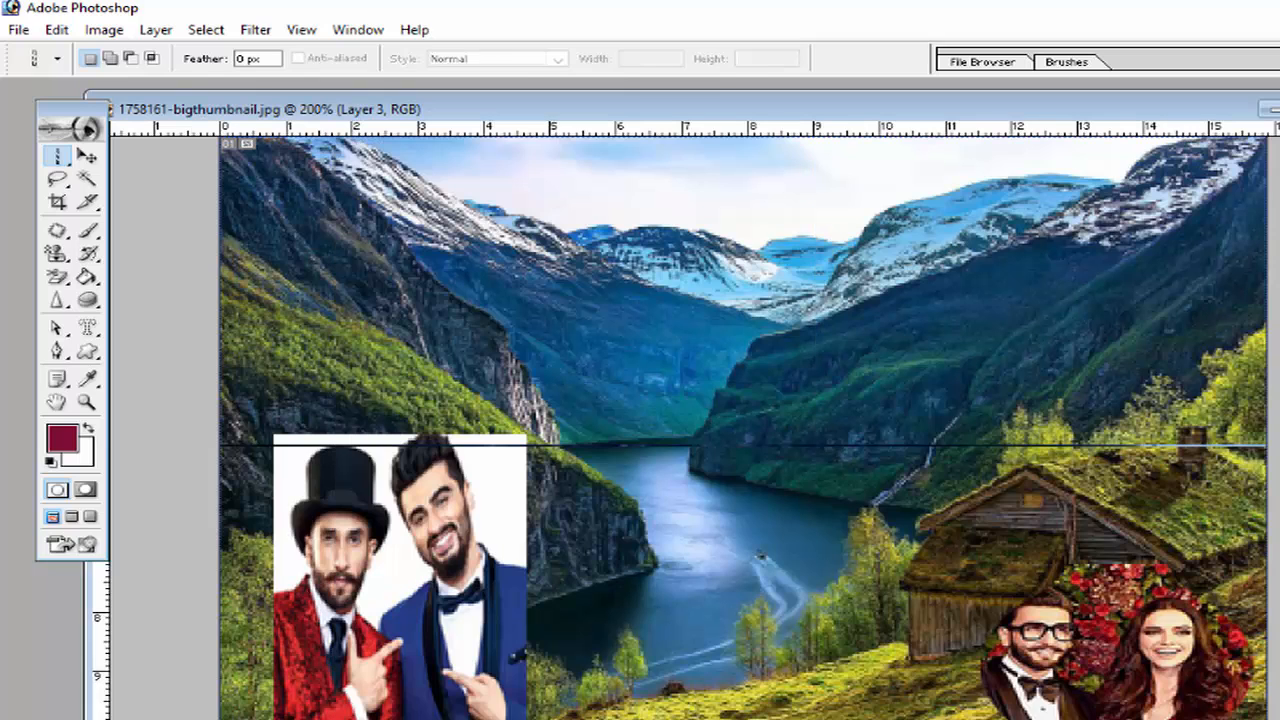
Step: Open Ranveer-Singh.jpg from the image folder, move its window over the middle of the landscape, and activate the Pen Tool
{"action": "left_click", "coordinate": [58, 351]}
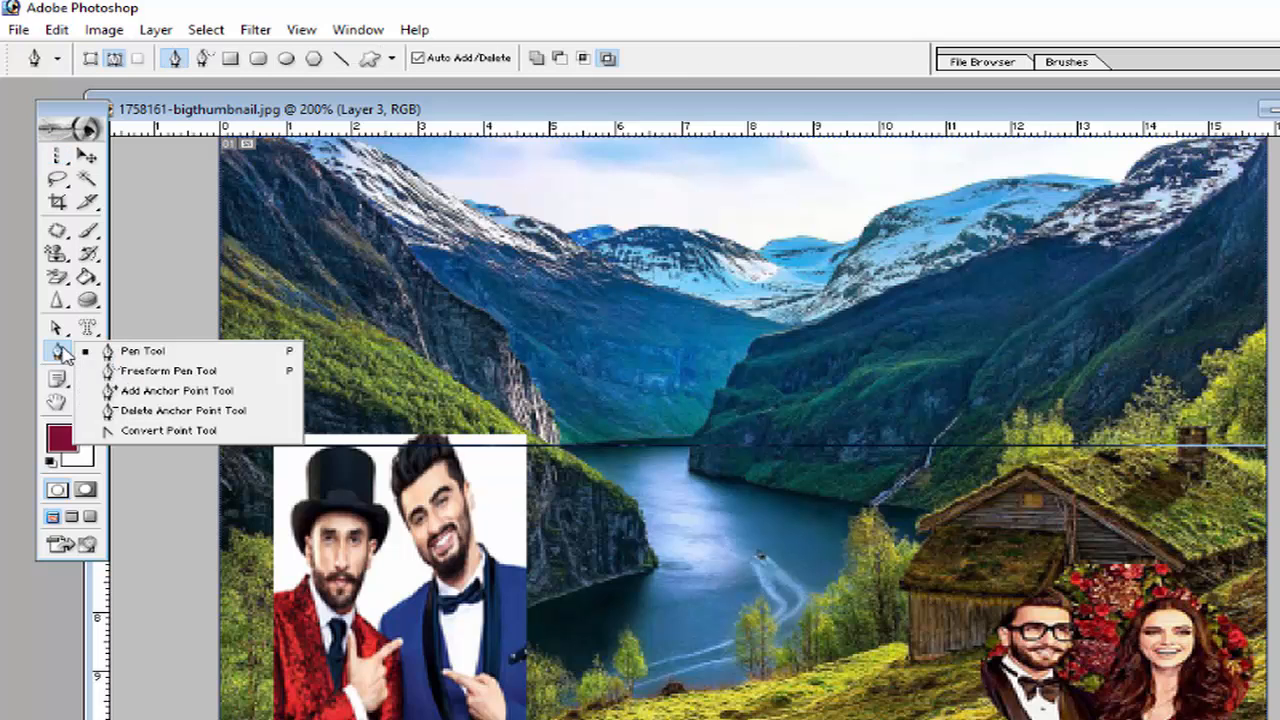
{"action": "left_click", "coordinate": [18, 29]}
{"action": "left_click", "coordinate": [50, 78]}
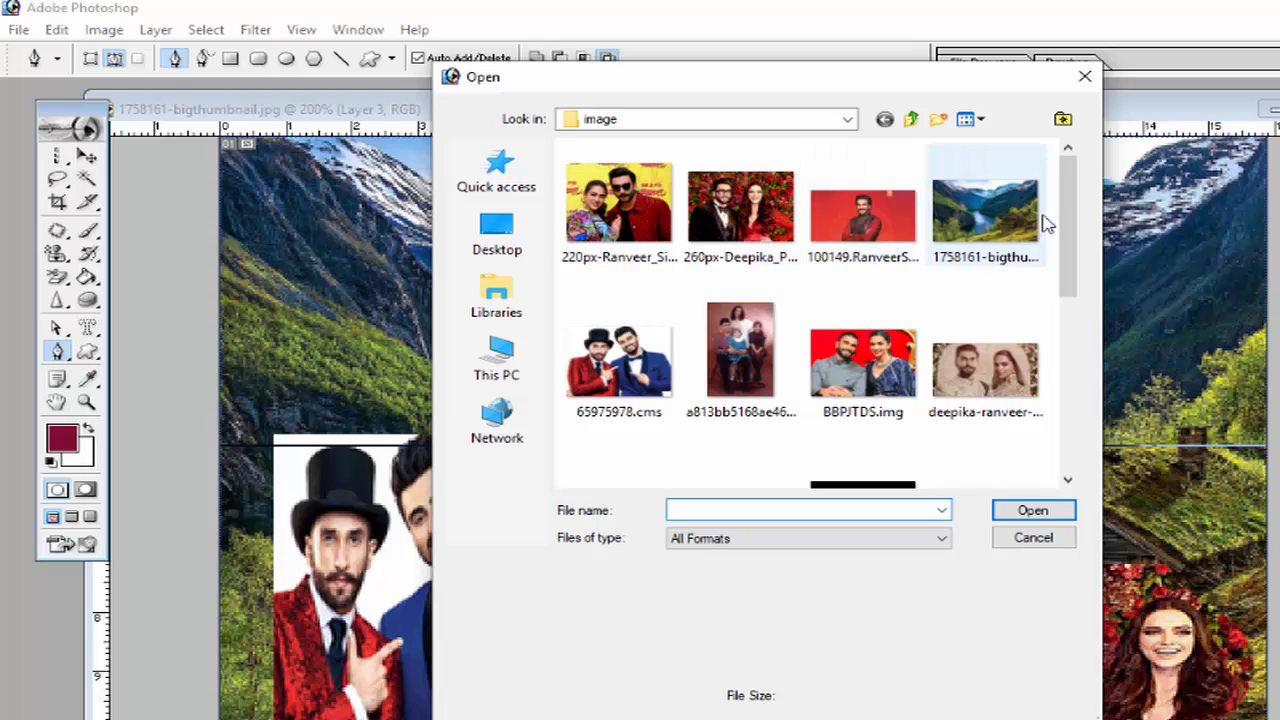
{"action": "left_click_drag", "start_coordinate": [1071, 206], "coordinate": [1088, 352]}
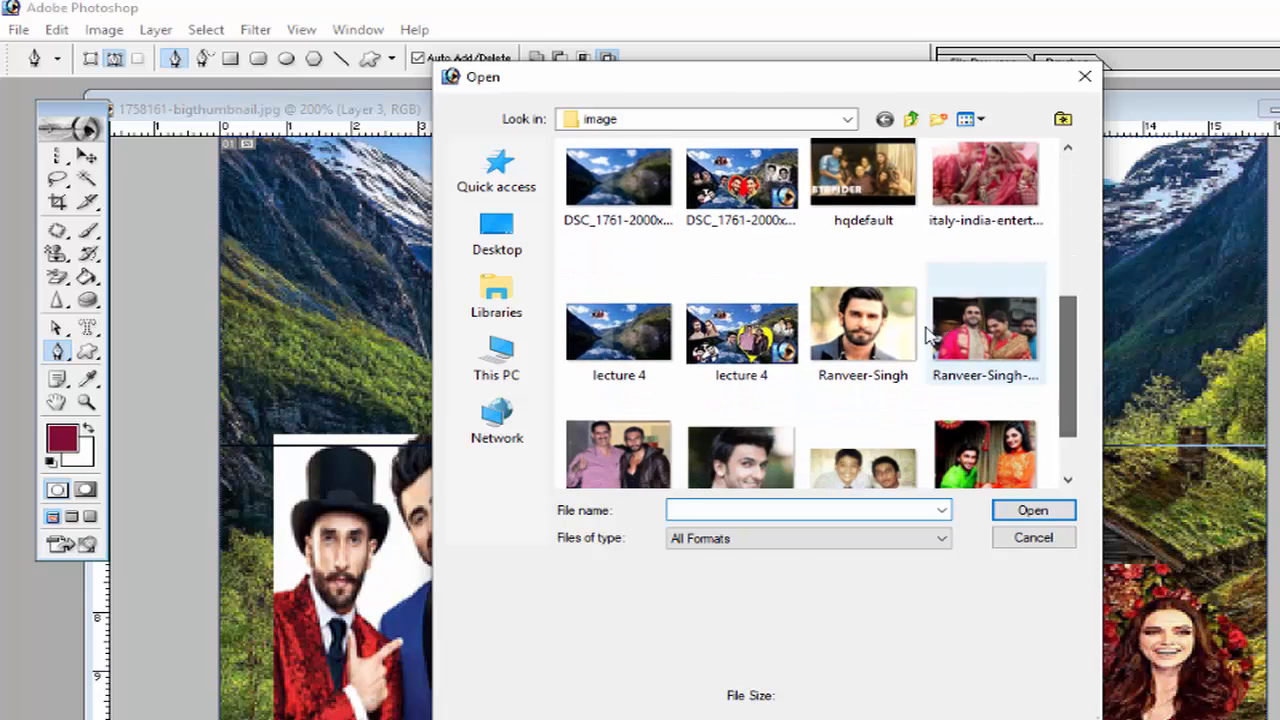
{"action": "double_click", "coordinate": [866, 306]}
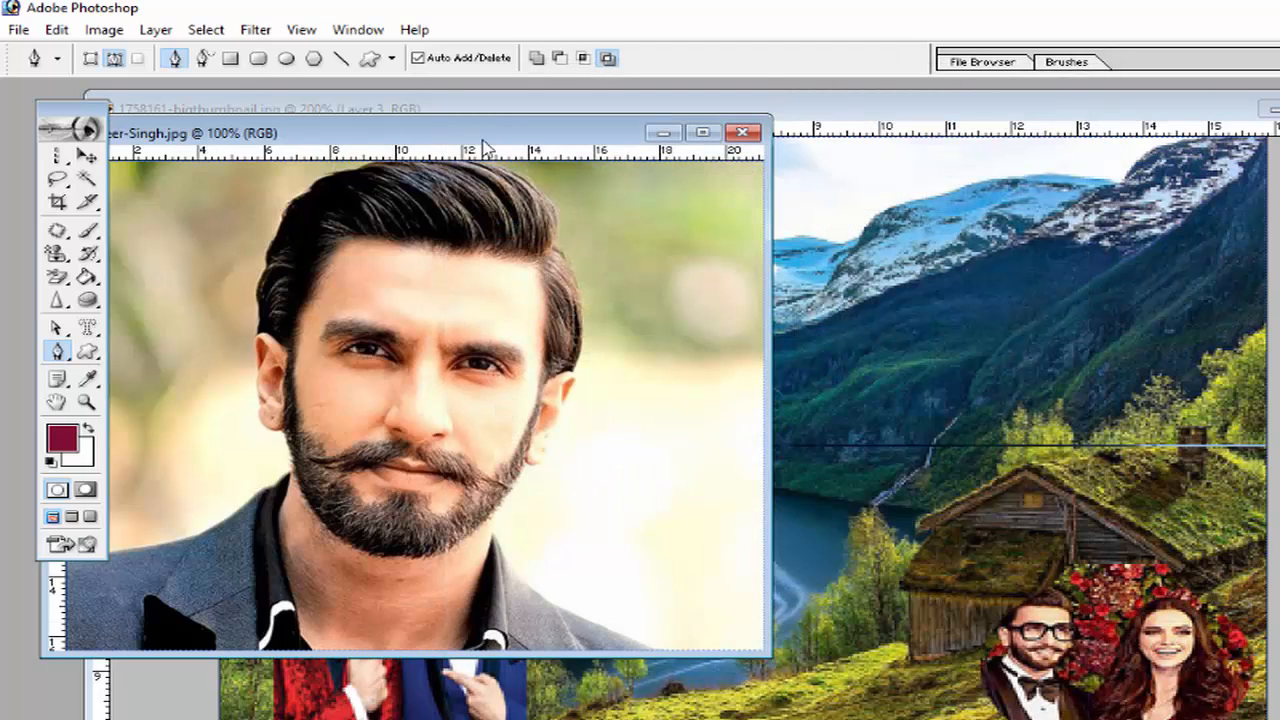
{"action": "left_click_drag", "start_coordinate": [438, 136], "coordinate": [848, 166]}
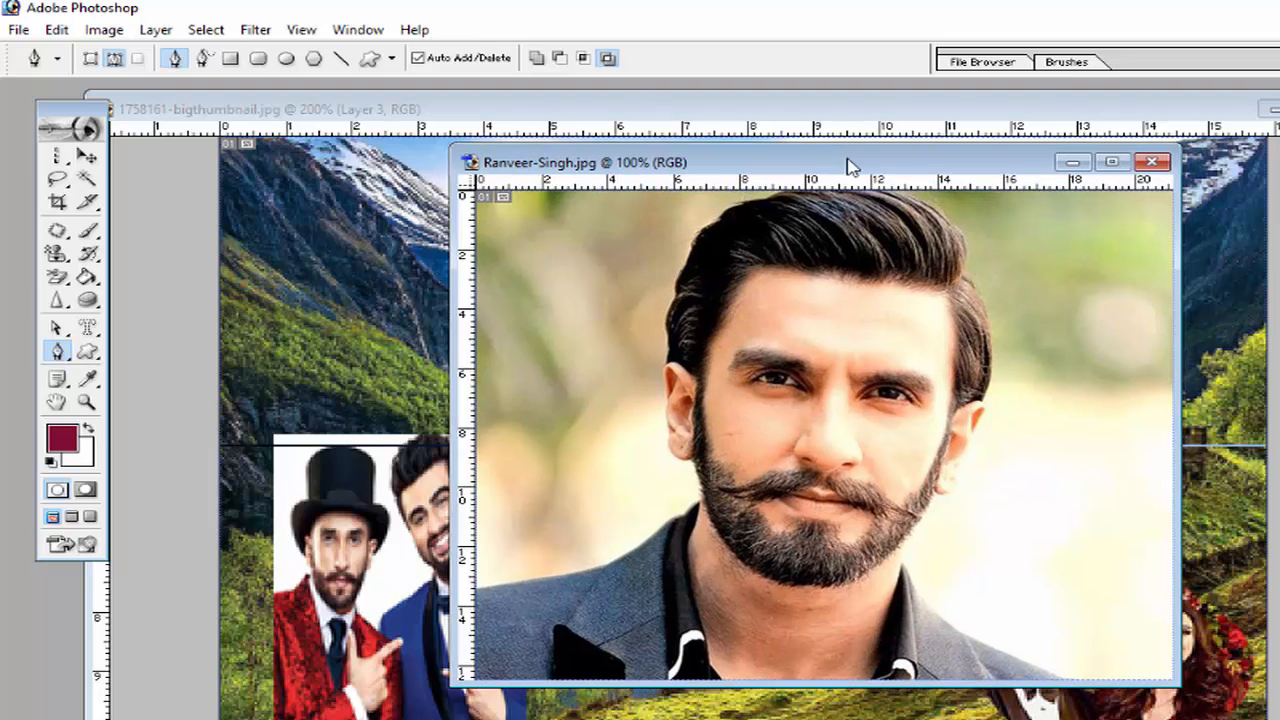
{"action": "left_click", "coordinate": [58, 356]}
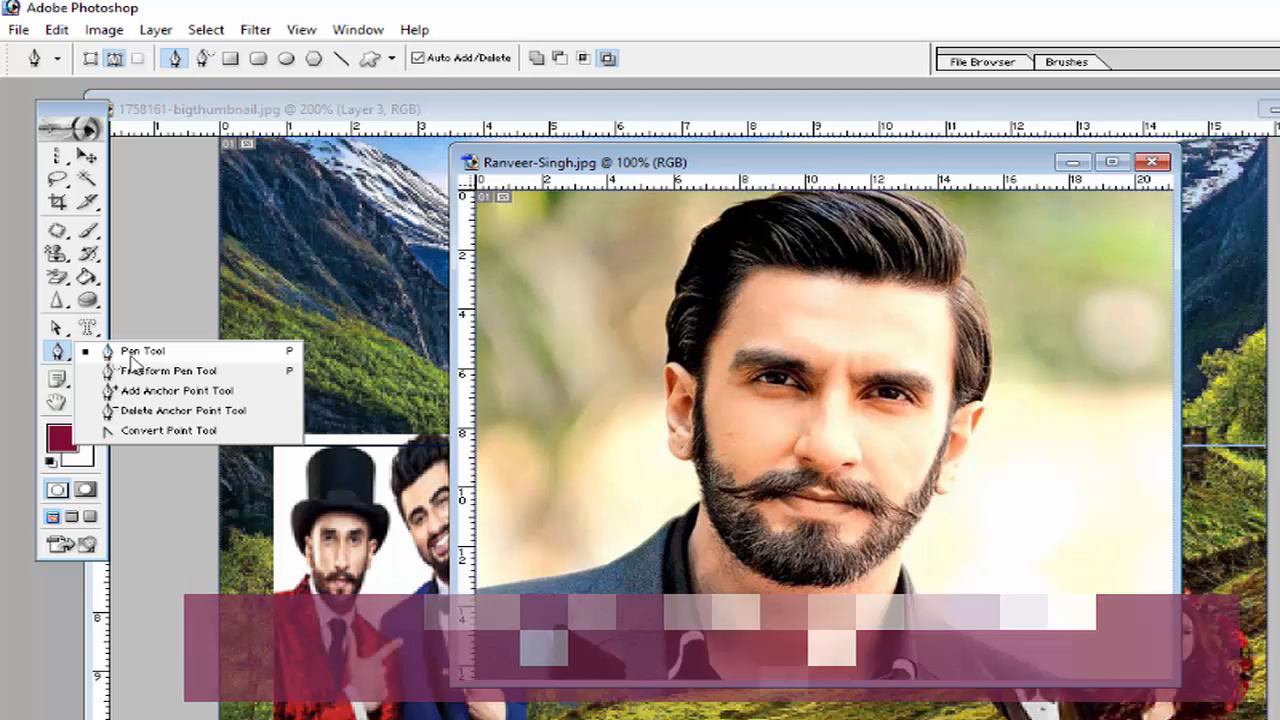
{"action": "left_click", "coordinate": [132, 358]}
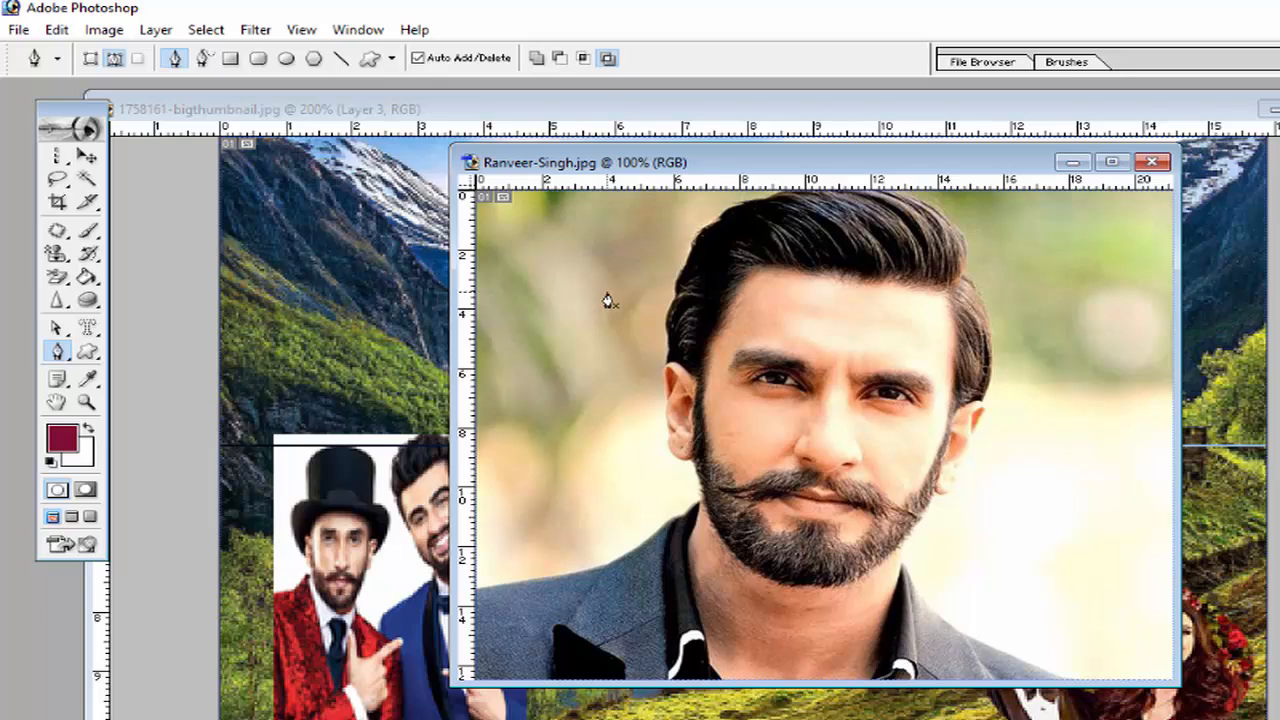
Step: Continue the pen path along the jacket shoulder on the photo's left side, up the neck and around the ear
{"action": "left_click", "coordinate": [547, 577]}
{"action": "left_click", "coordinate": [591, 567]}
{"action": "left_click", "coordinate": [620, 562]}
{"action": "left_click", "coordinate": [695, 473]}
{"action": "left_click", "coordinate": [675, 465]}
{"action": "left_click", "coordinate": [665, 429]}
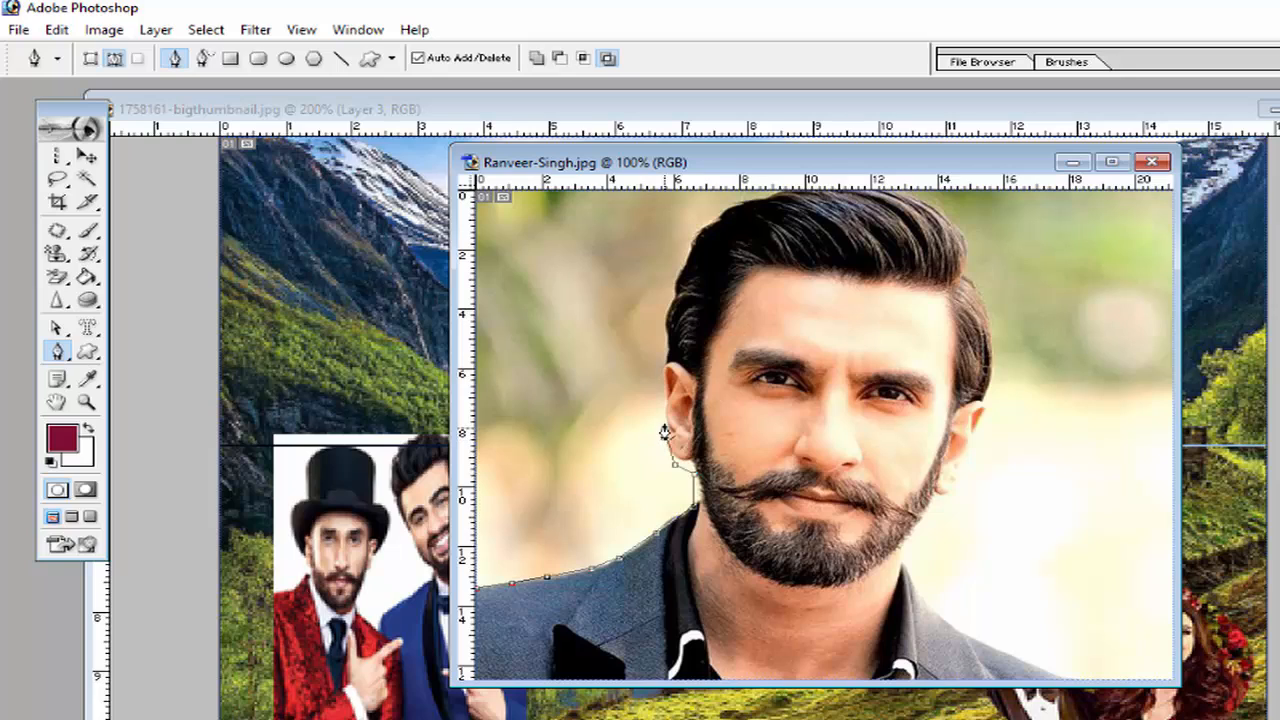
{"action": "left_click", "coordinate": [660, 383]}
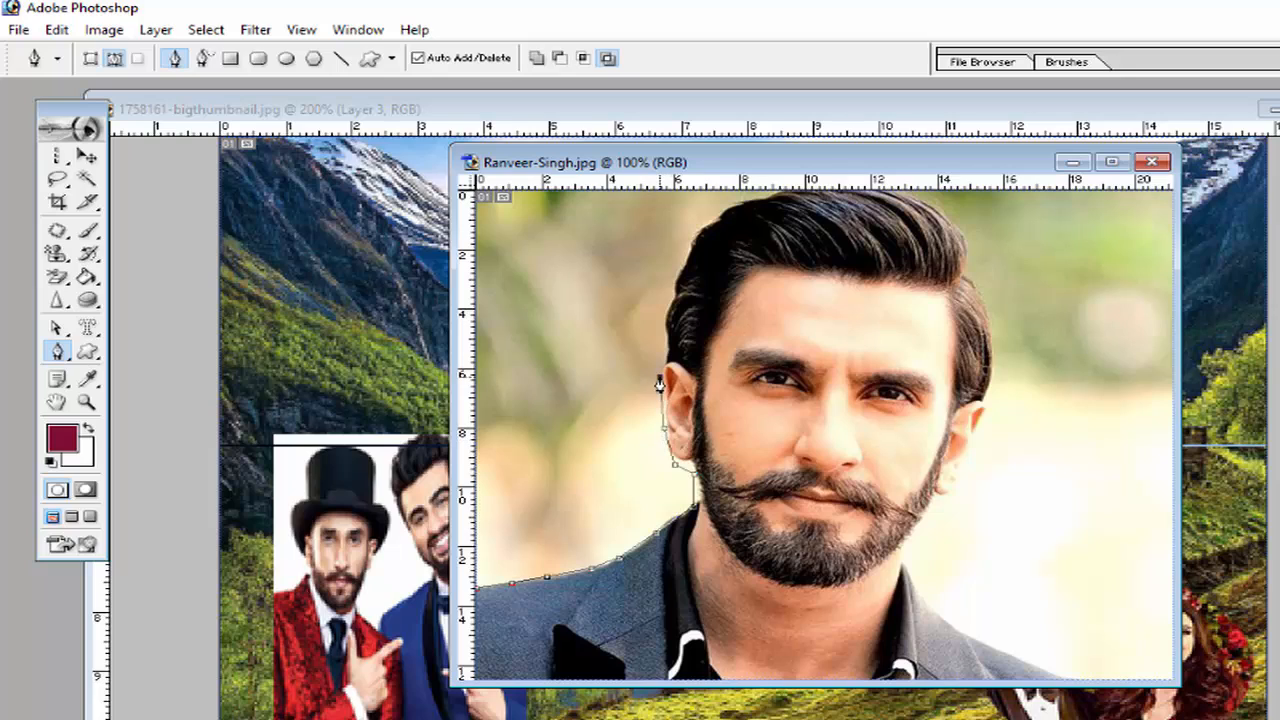
Step: Extend the pen path around the hair, over the top of the head and down to the opposite ear
{"action": "left_click", "coordinate": [662, 294]}
{"action": "left_click", "coordinate": [684, 251]}
{"action": "left_click", "coordinate": [712, 215]}
{"action": "left_click", "coordinate": [746, 203]}
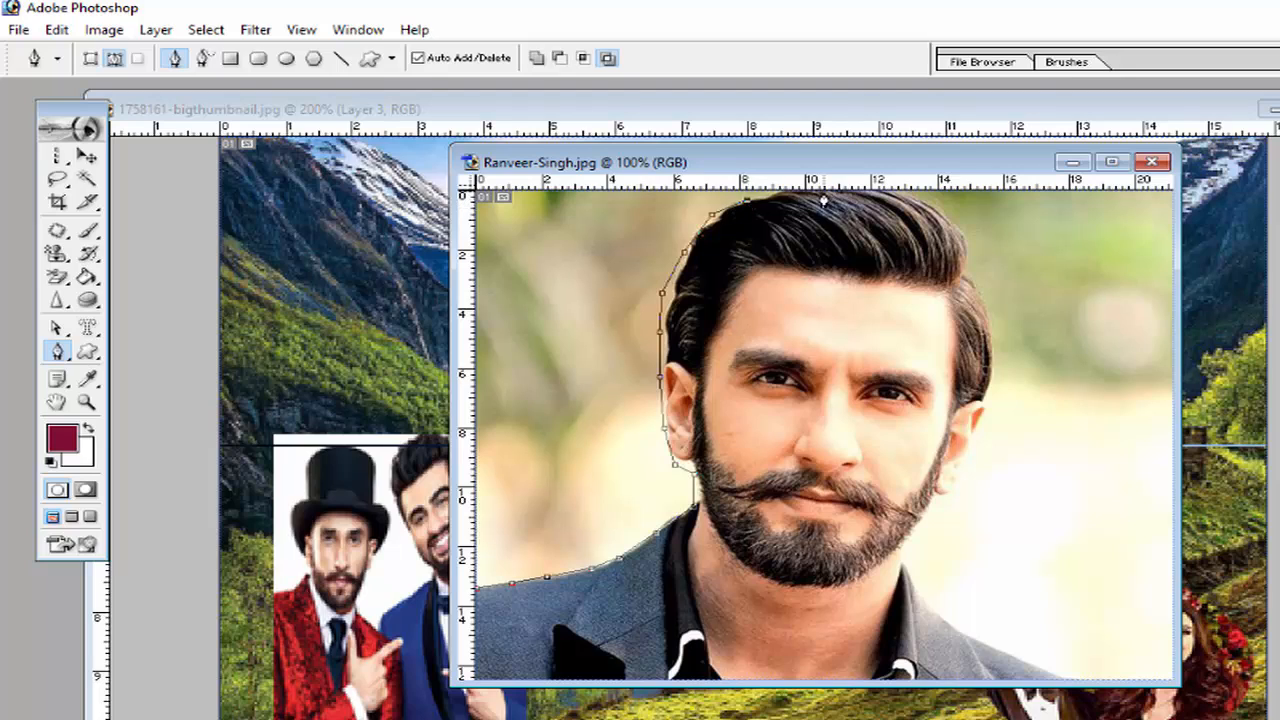
{"action": "left_click", "coordinate": [936, 210]}
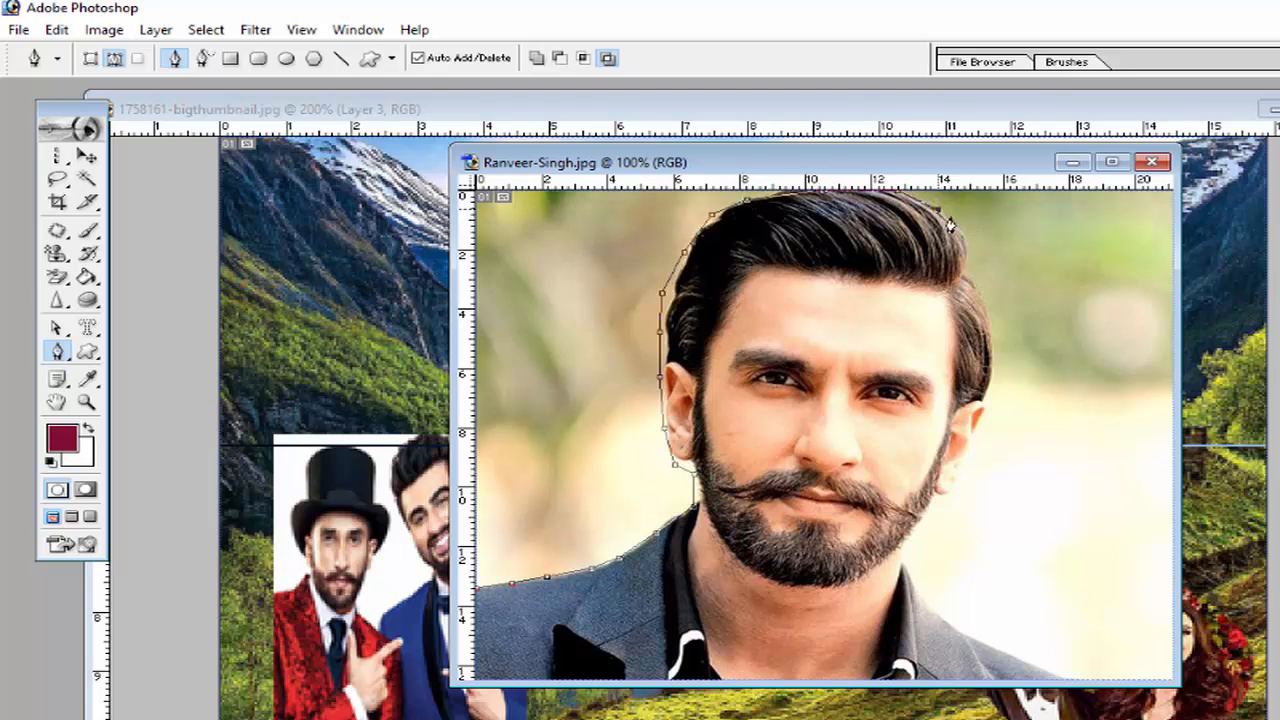
{"action": "left_click", "coordinate": [967, 250]}
{"action": "left_click", "coordinate": [986, 295]}
{"action": "left_click", "coordinate": [995, 344]}
{"action": "left_click", "coordinate": [991, 387]}
Step: Delete anchor points beside the hair on both sides, and add one back beside the right-hand hair, pulled slightly outward
{"action": "left_click", "coordinate": [55, 354]}
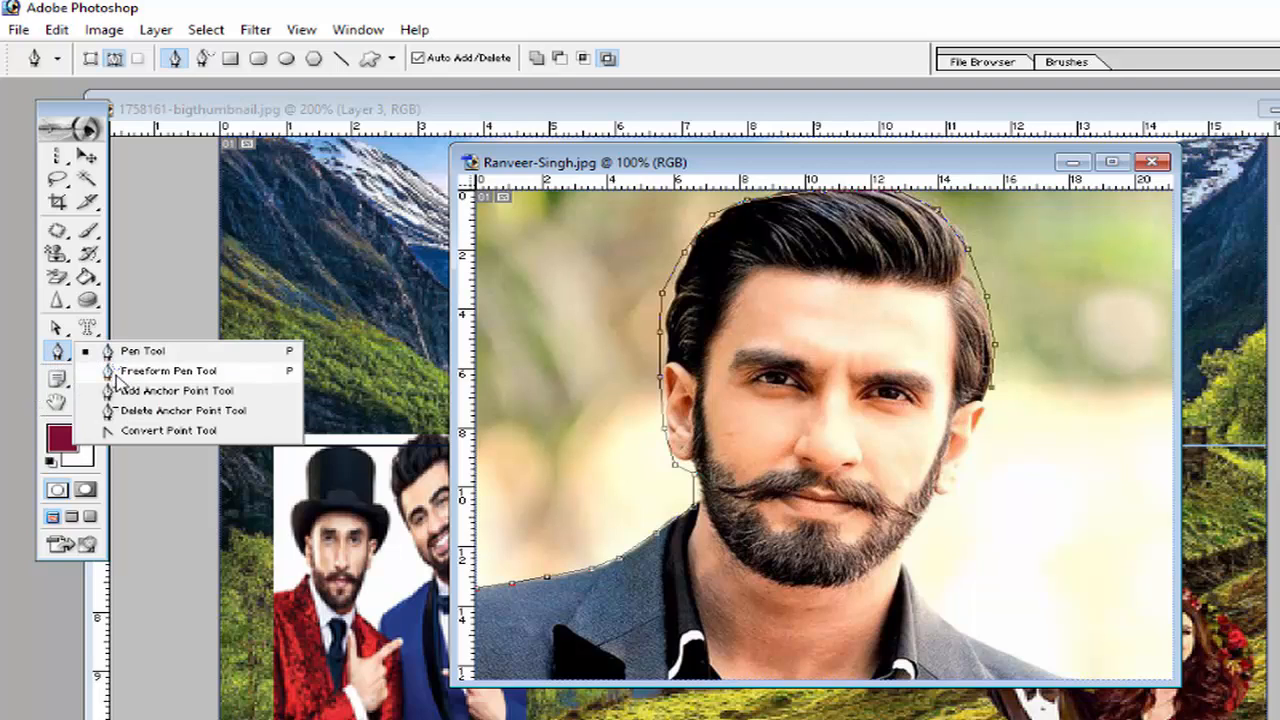
{"action": "left_click", "coordinate": [148, 414]}
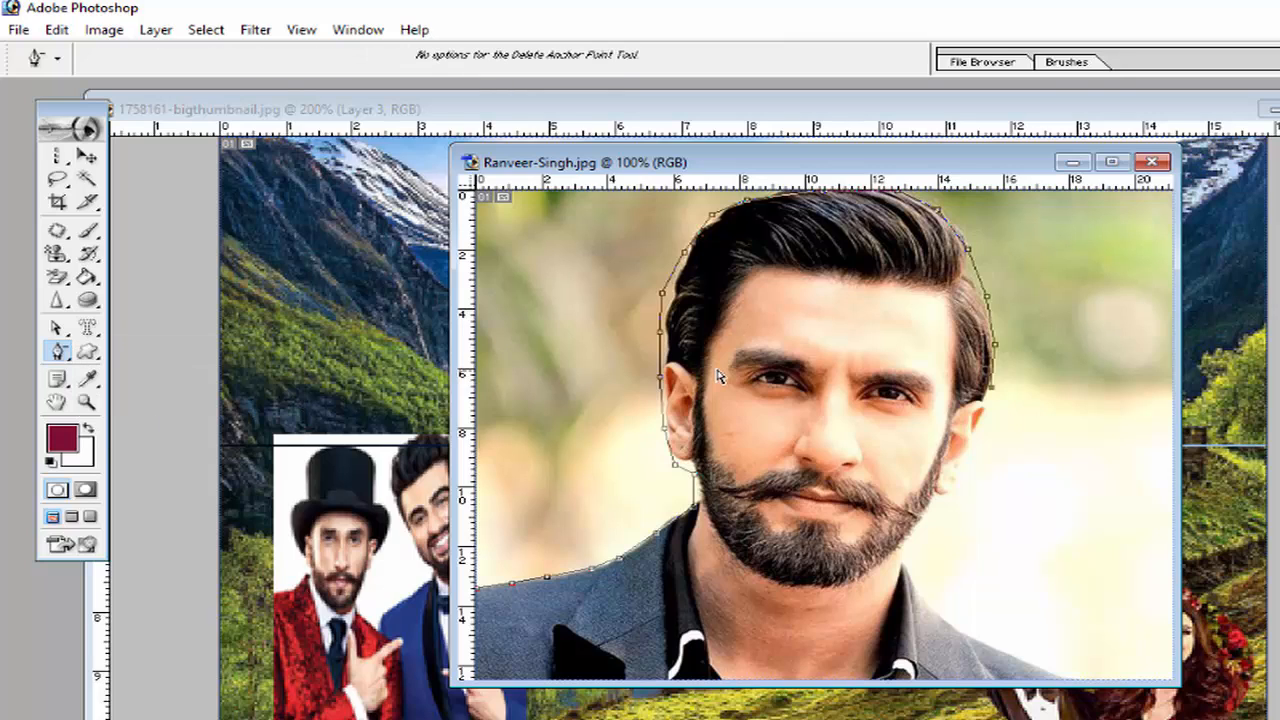
{"action": "left_click", "coordinate": [996, 352]}
{"action": "left_click", "coordinate": [988, 301]}
{"action": "left_click", "coordinate": [662, 297]}
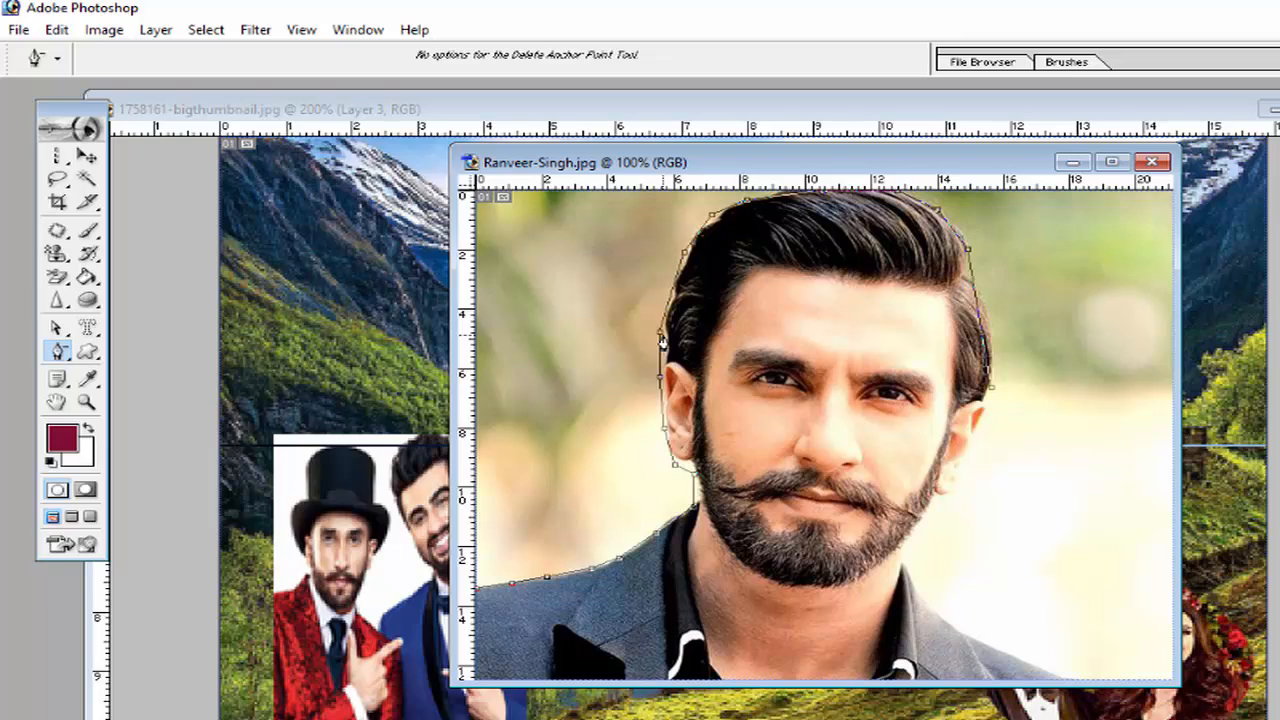
{"action": "left_click", "coordinate": [662, 341]}
{"action": "left_click_drag", "start_coordinate": [61, 353], "coordinate": [143, 399]}
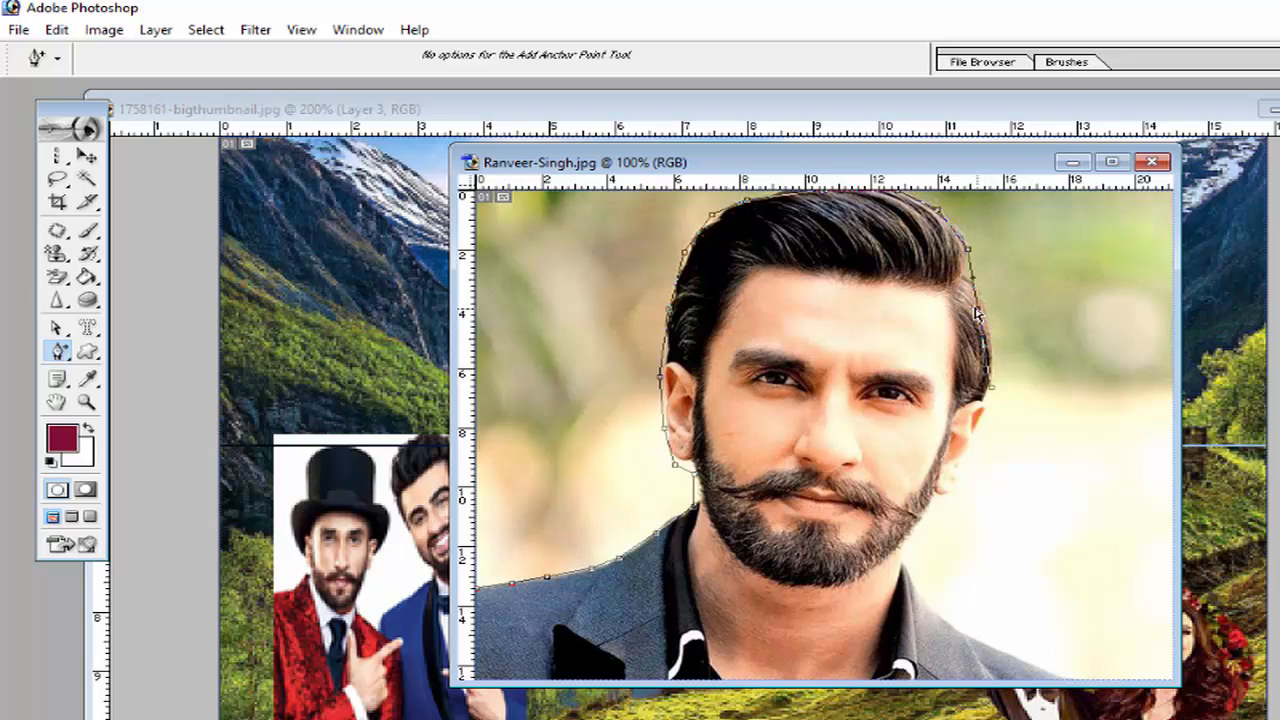
{"action": "left_click_drag", "start_coordinate": [980, 320], "coordinate": [988, 318]}
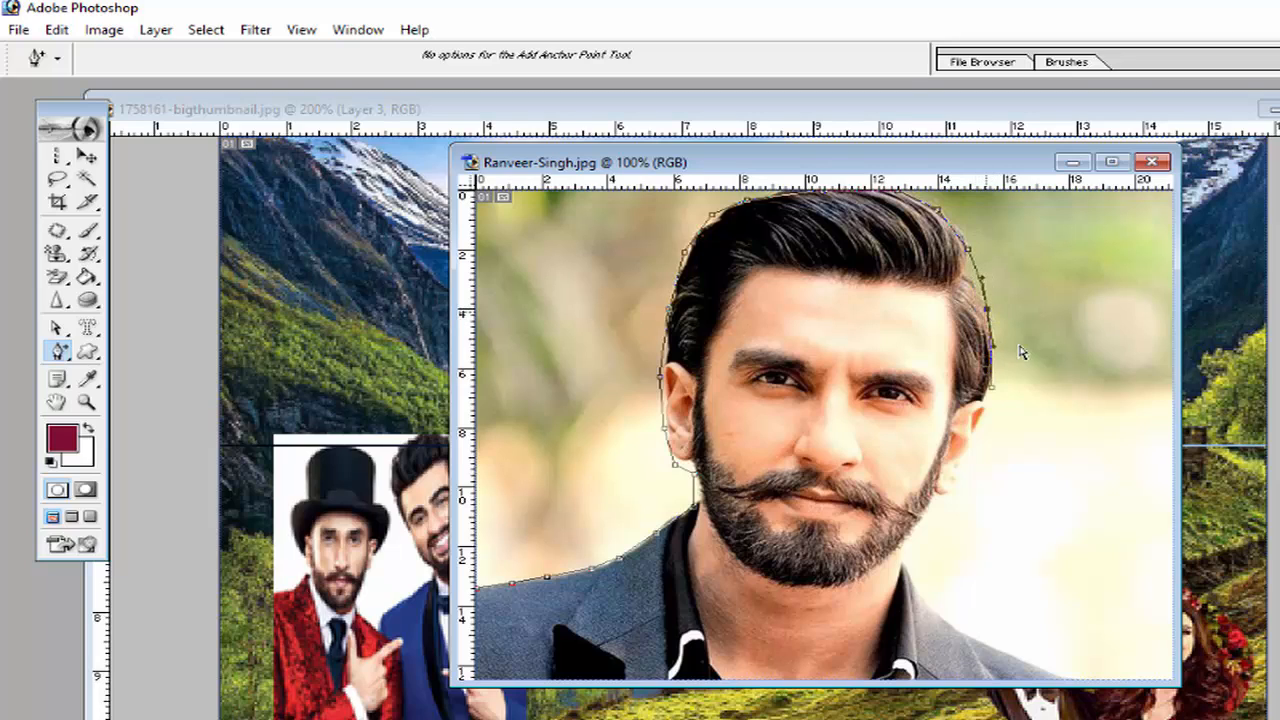
Step: Resume the path with the Pen Tool down the right-hand ear and along the bearded cheek to the jaw
{"action": "left_click", "coordinate": [58, 348]}
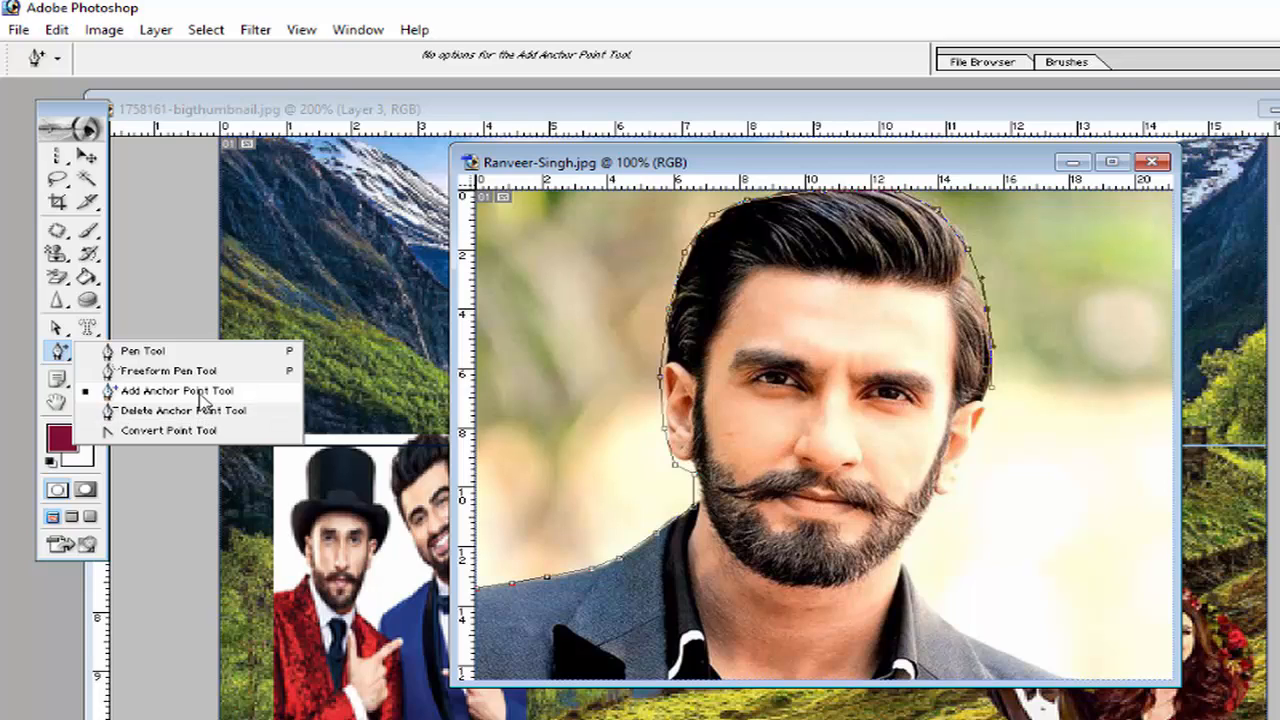
{"action": "left_click", "coordinate": [145, 351]}
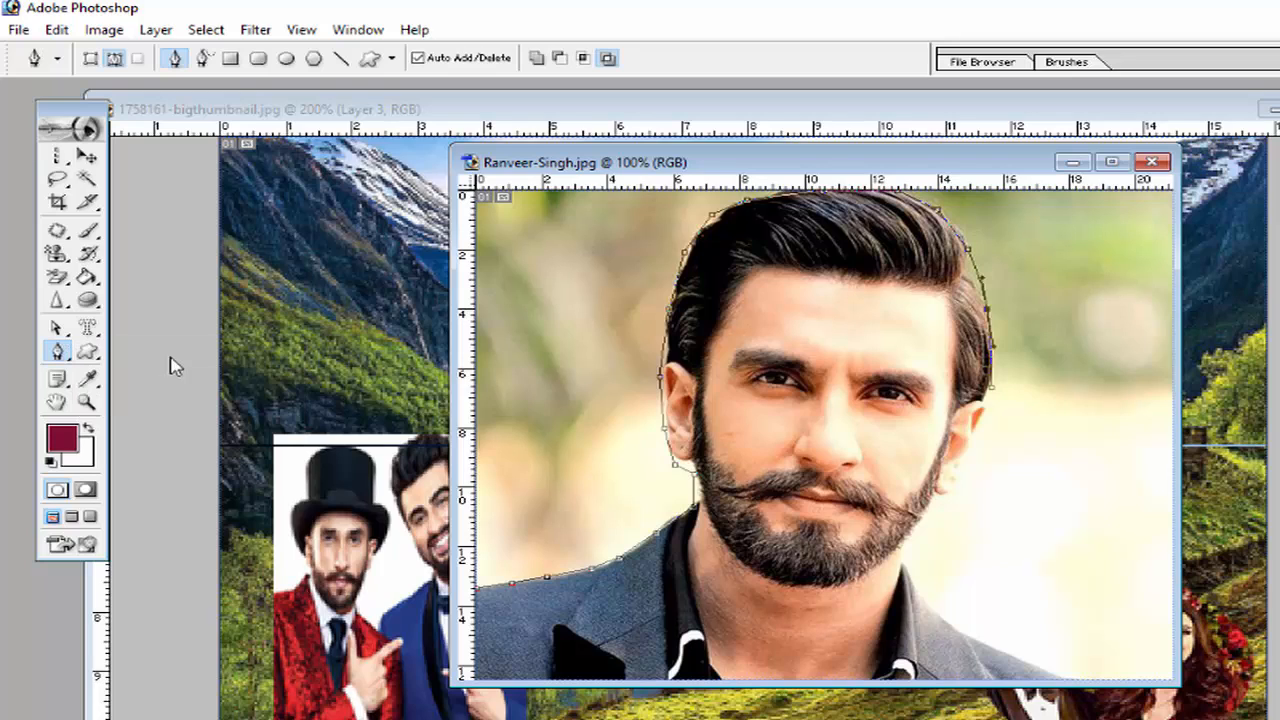
{"action": "left_click", "coordinate": [989, 401]}
{"action": "left_click", "coordinate": [982, 426]}
{"action": "left_click", "coordinate": [972, 440]}
{"action": "left_click", "coordinate": [966, 451]}
{"action": "left_click", "coordinate": [959, 460]}
{"action": "left_click", "coordinate": [944, 471]}
{"action": "left_click", "coordinate": [933, 504]}
{"action": "left_click", "coordinate": [910, 527]}
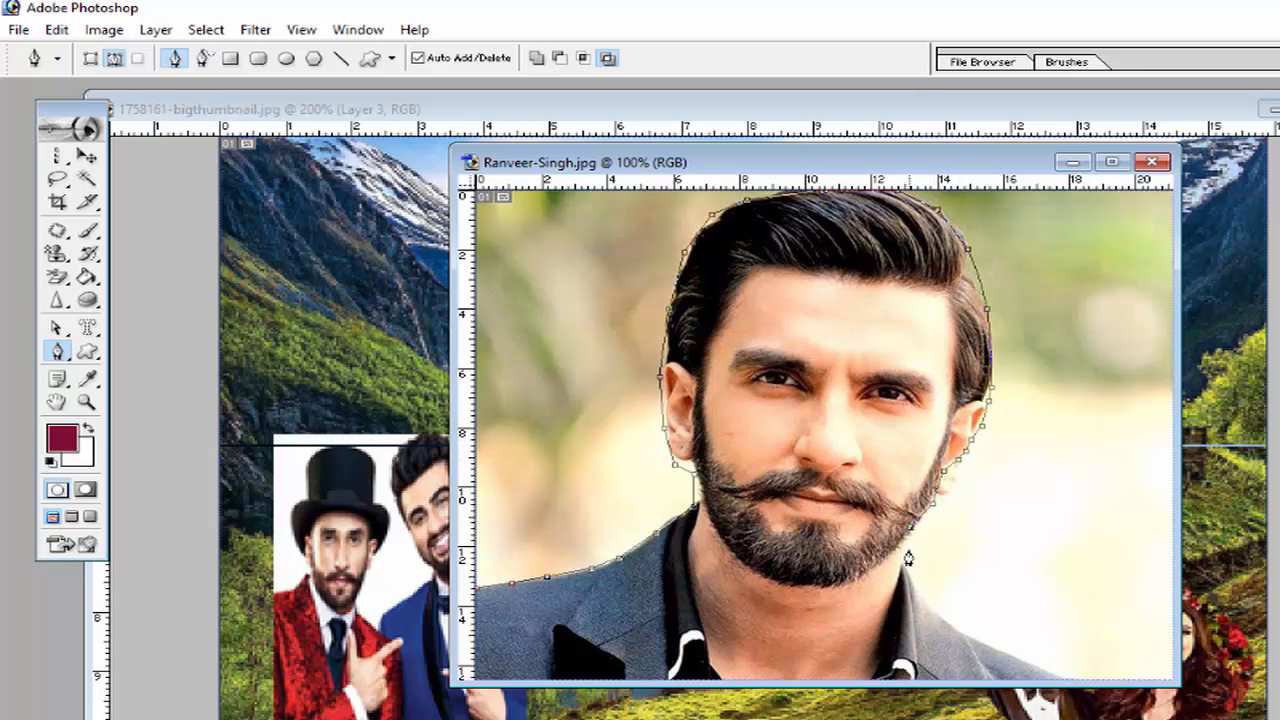
Step: Extend the pen path from the neck along the right-hand collar and shoulder to the photo's lower edge
{"action": "left_click", "coordinate": [922, 593]}
{"action": "left_click", "coordinate": [936, 606]}
{"action": "left_click", "coordinate": [949, 620]}
{"action": "left_click", "coordinate": [963, 626]}
{"action": "left_click", "coordinate": [1002, 650]}
{"action": "left_click", "coordinate": [1069, 682]}
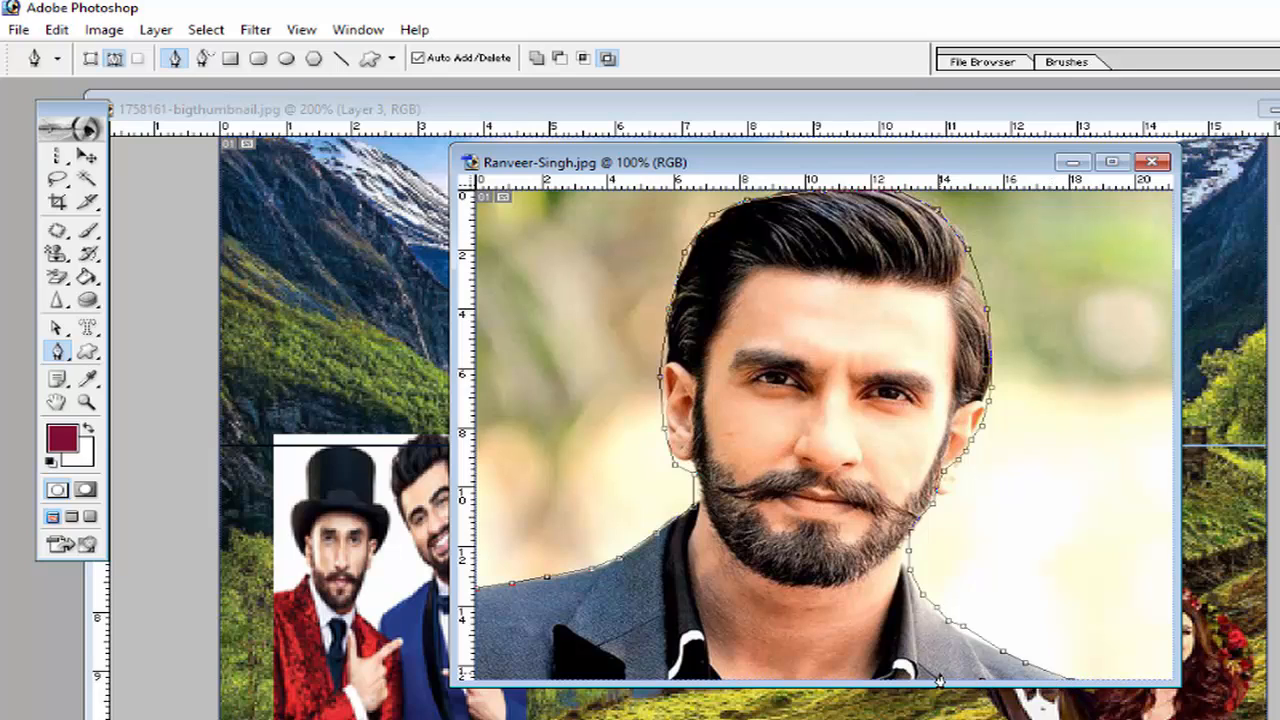
Step: Run the pen path back along the photo's lower edge and close it at the starting point on the left shoulder
{"action": "left_click", "coordinate": [787, 668]}
{"action": "left_click", "coordinate": [726, 672]}
{"action": "left_click", "coordinate": [659, 674]}
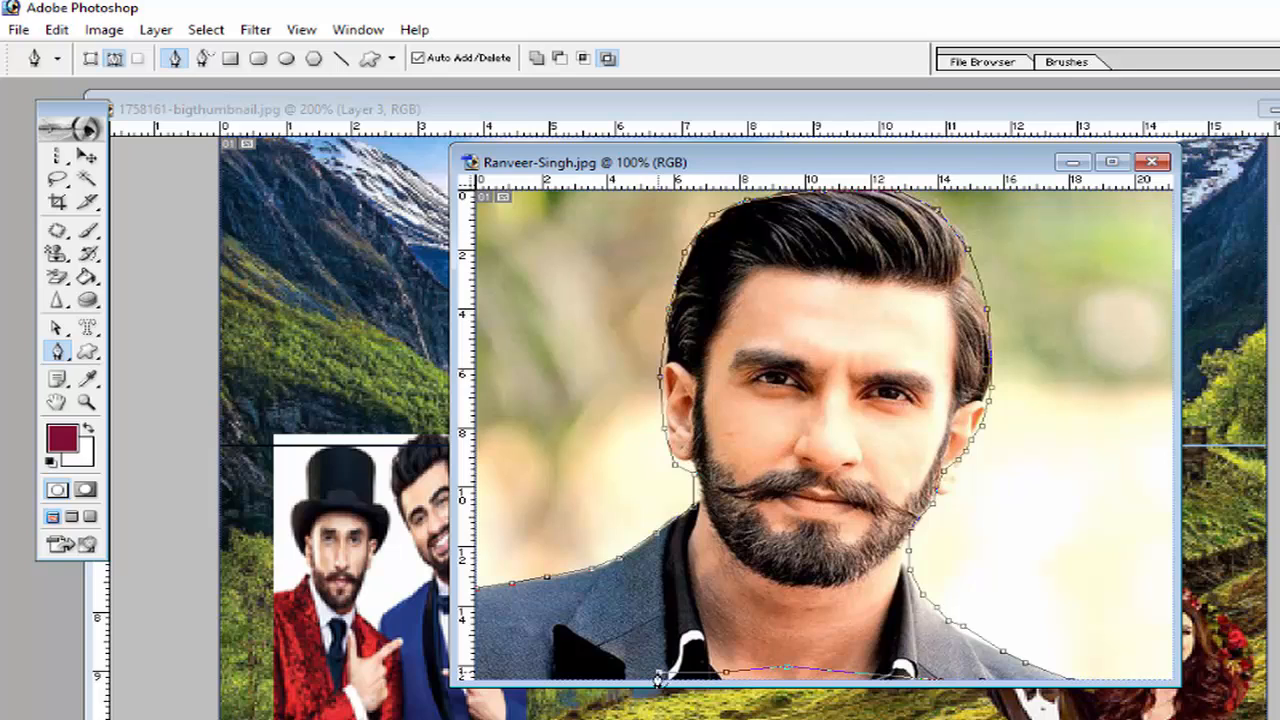
{"action": "left_click", "coordinate": [487, 670]}
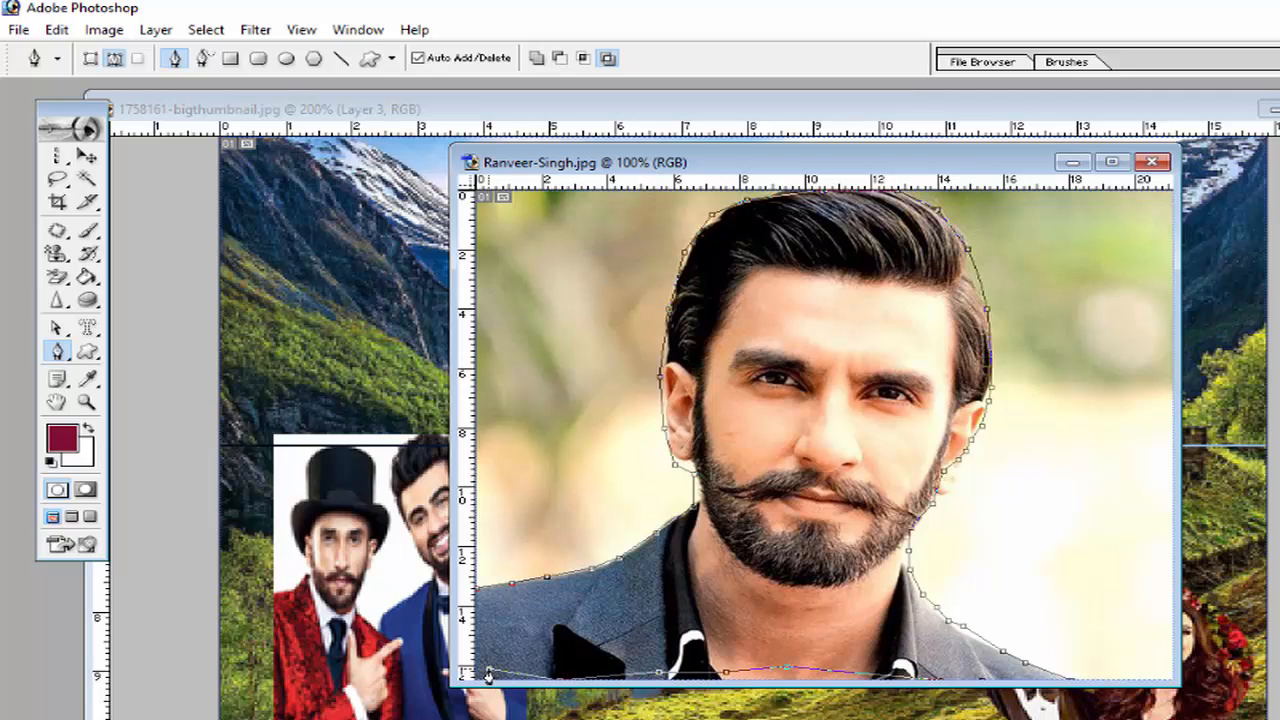
{"action": "left_click", "coordinate": [478, 592]}
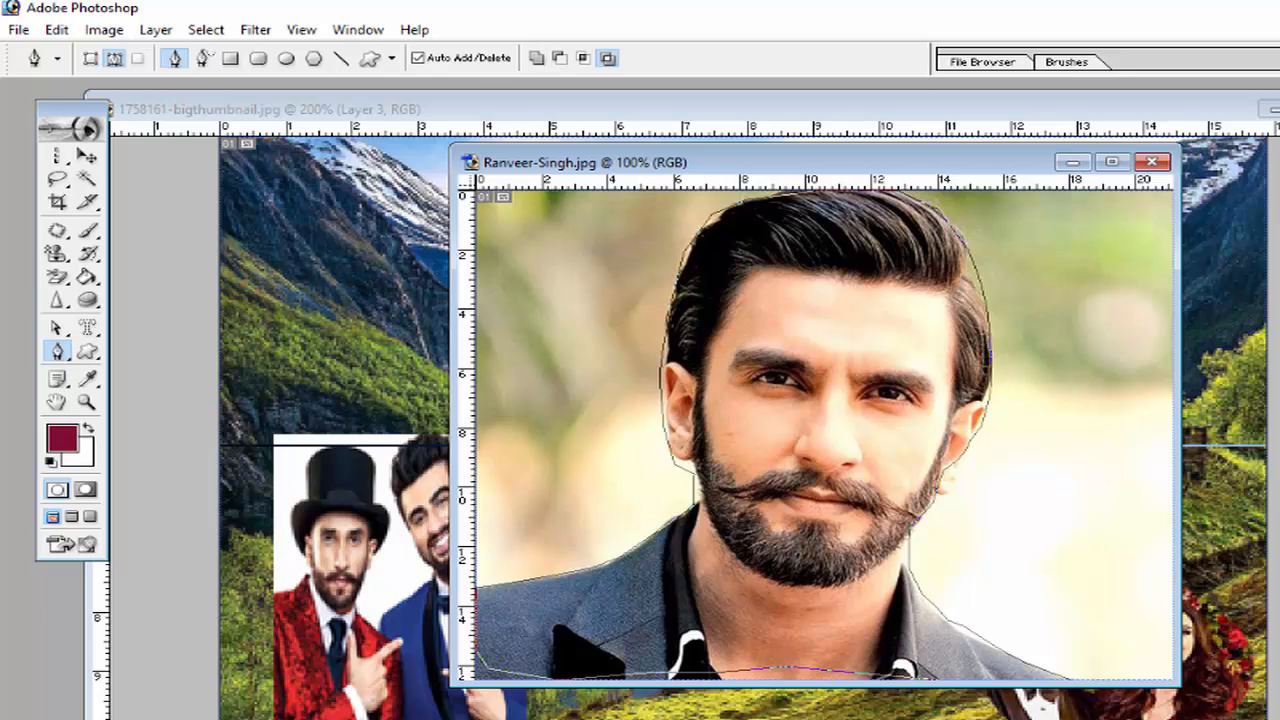
Step: Convert the closed path into a new anti-aliased selection with a feather radius of 3 pixels
{"action": "right_click", "coordinate": [819, 341]}
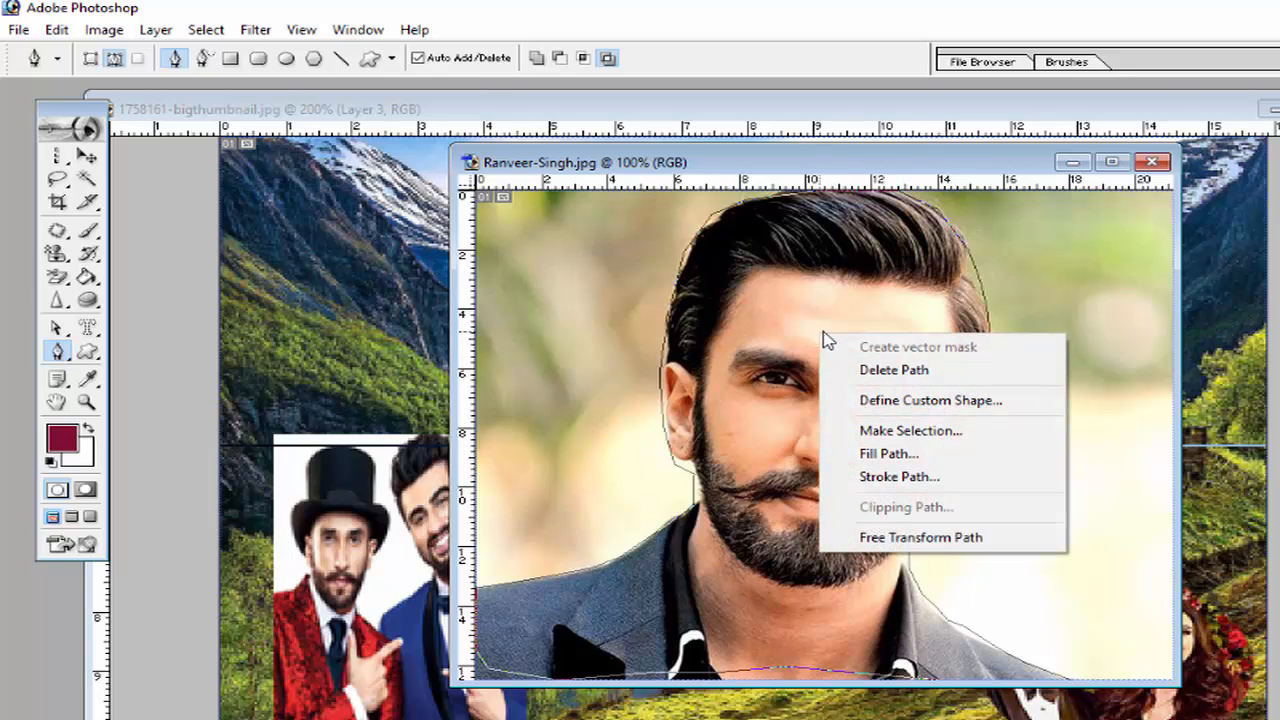
{"action": "left_click", "coordinate": [878, 432]}
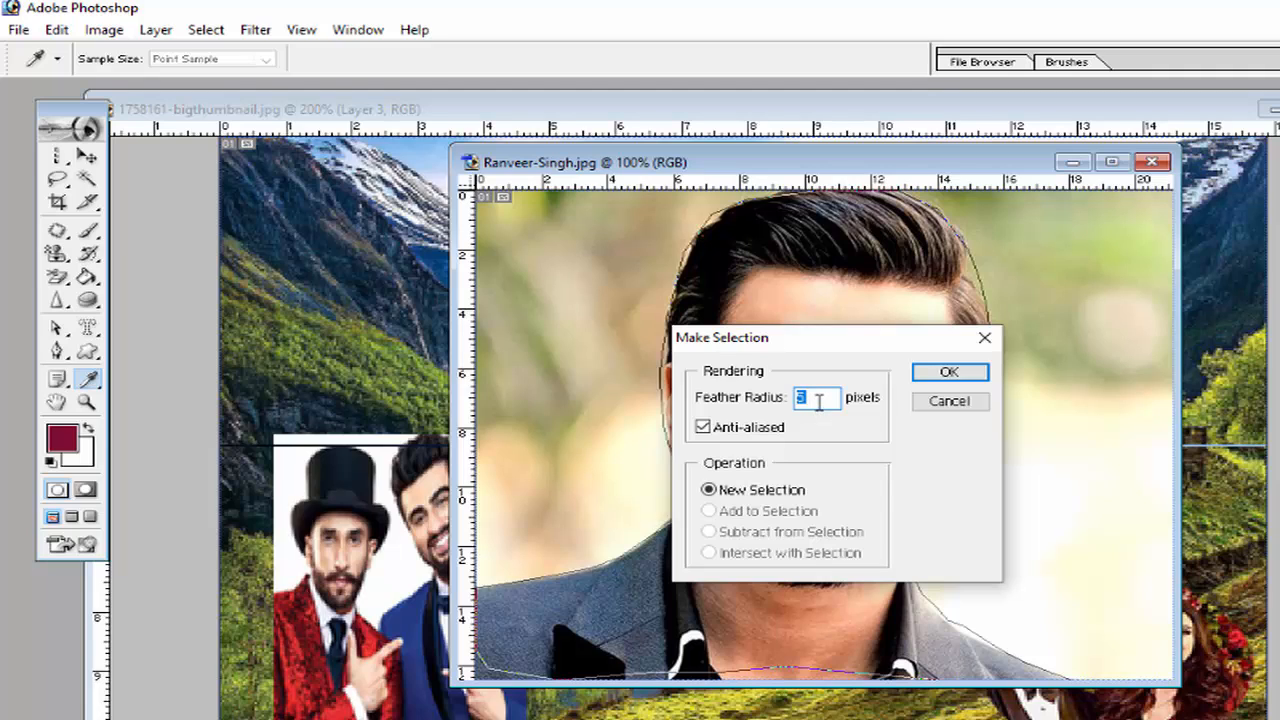
{"action": "type", "text": "3"}
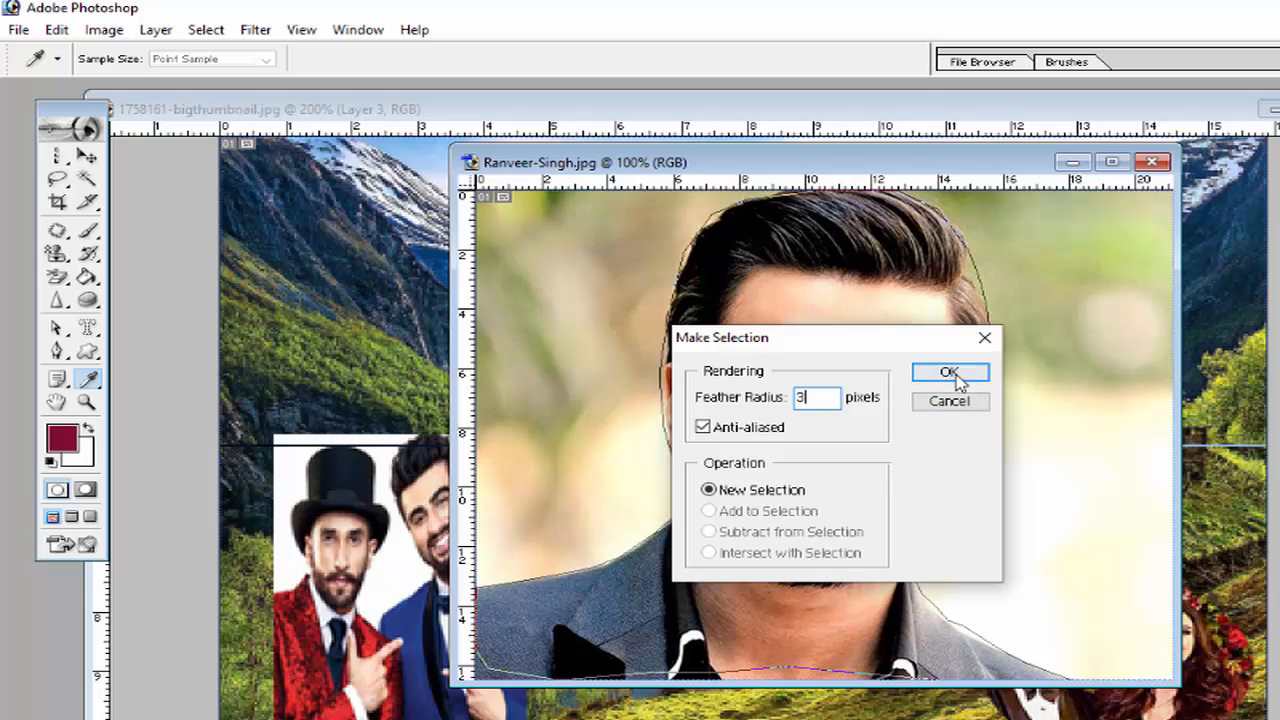
{"action": "left_click", "coordinate": [950, 373]}
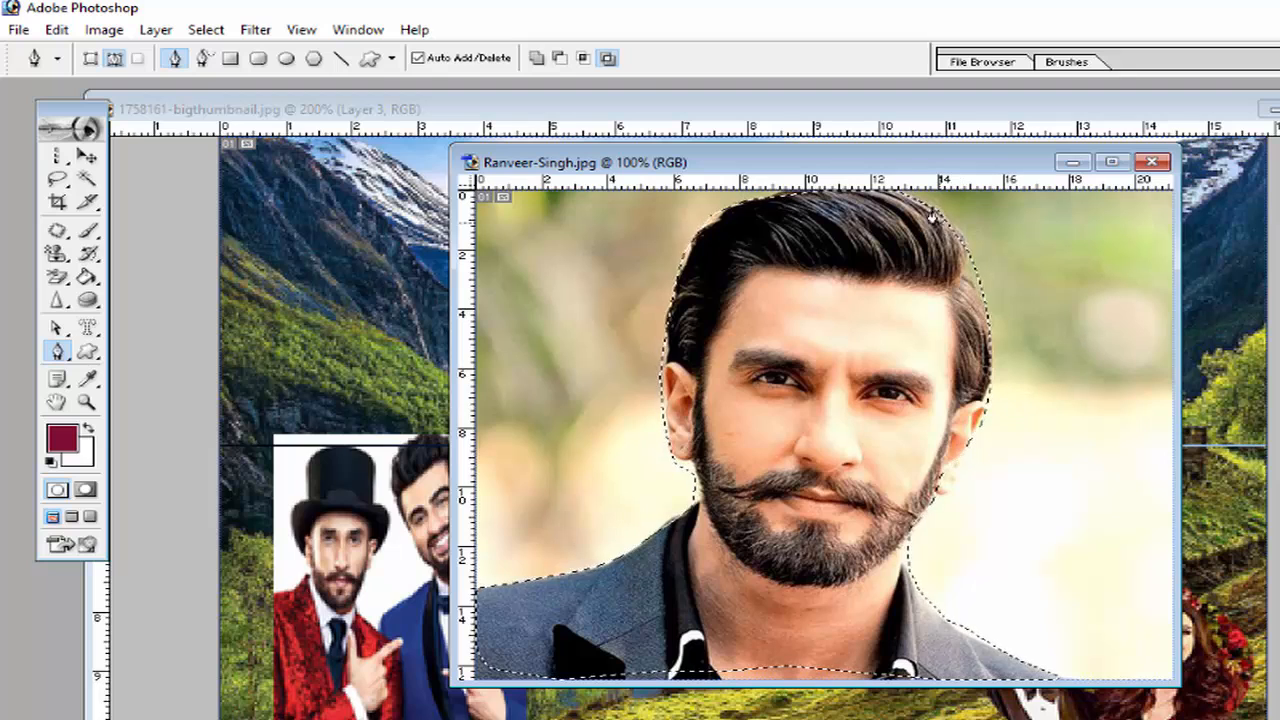
Step: Move the Ranveer-Singh.jpg window aside and transfer the selected portrait onto the landscape image with the Move Tool
{"action": "left_click_drag", "start_coordinate": [870, 168], "coordinate": [1279, 181]}
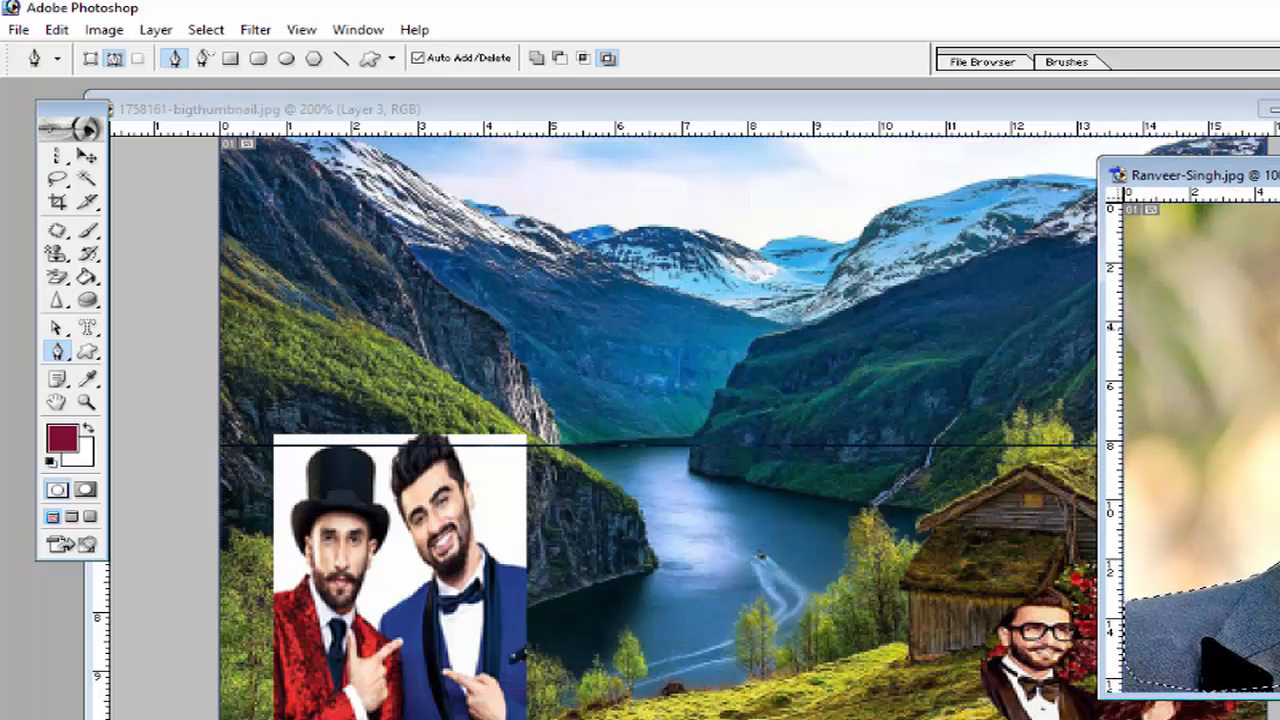
{"action": "left_click", "coordinate": [87, 156]}
{"action": "left_click_drag", "start_coordinate": [1279, 400], "coordinate": [719, 406]}
{"action": "left_click_drag", "start_coordinate": [838, 365], "coordinate": [940, 508]}
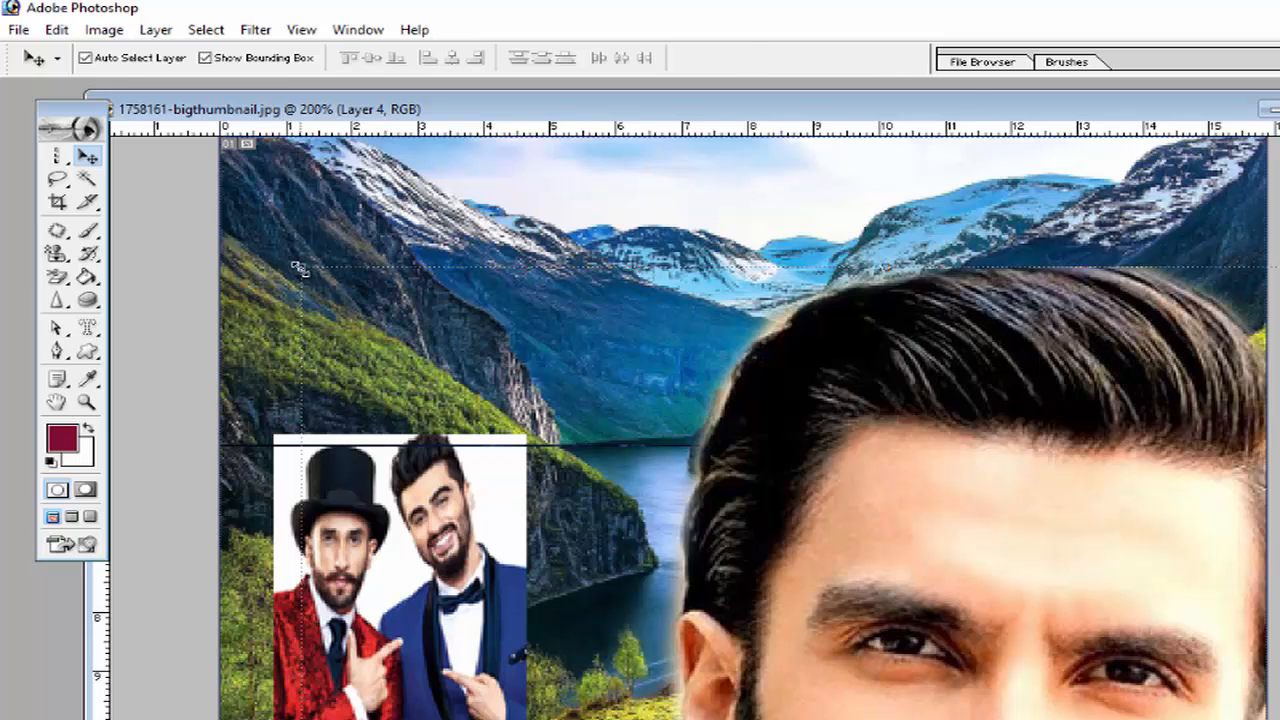
Step: Scale the portrait to about 21% width and 34% height with Free Transform, center it over the lake, and apply the transformation
{"action": "key", "text": "ctrl+t"}
{"action": "left_click_drag", "start_coordinate": [298, 266], "coordinate": [1060, 565]}
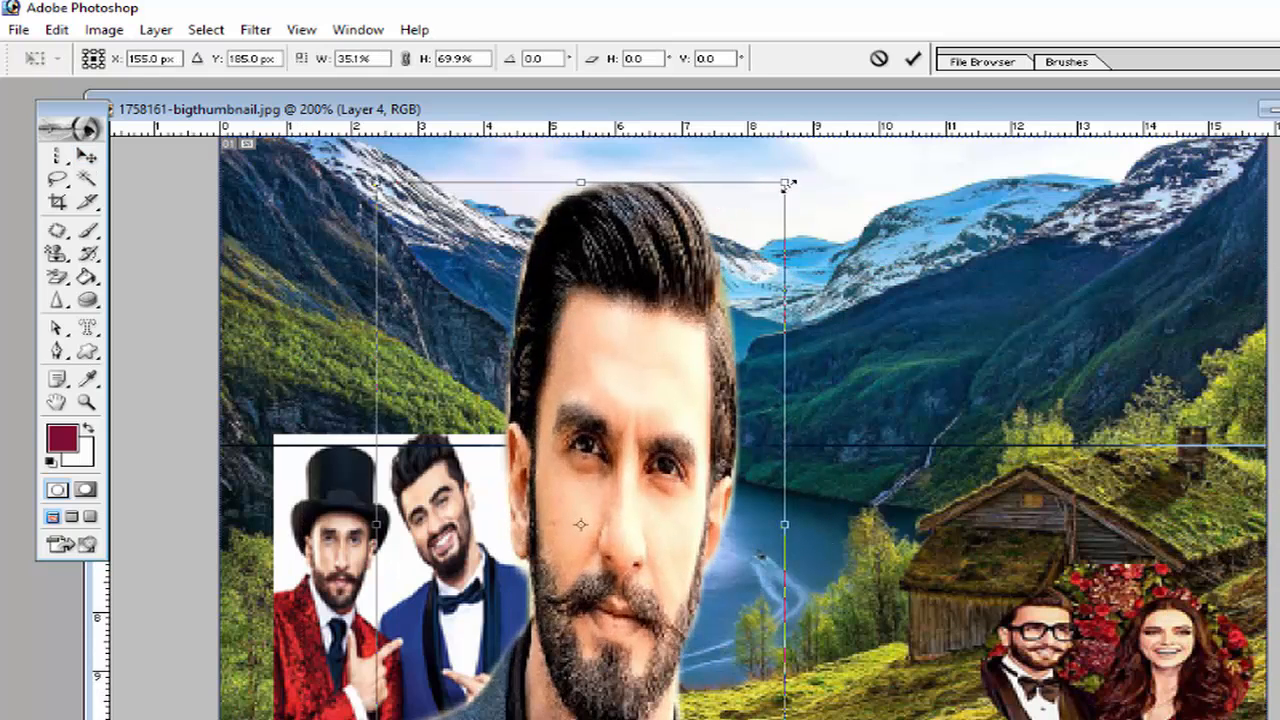
{"action": "left_click_drag", "start_coordinate": [788, 184], "coordinate": [859, 208]}
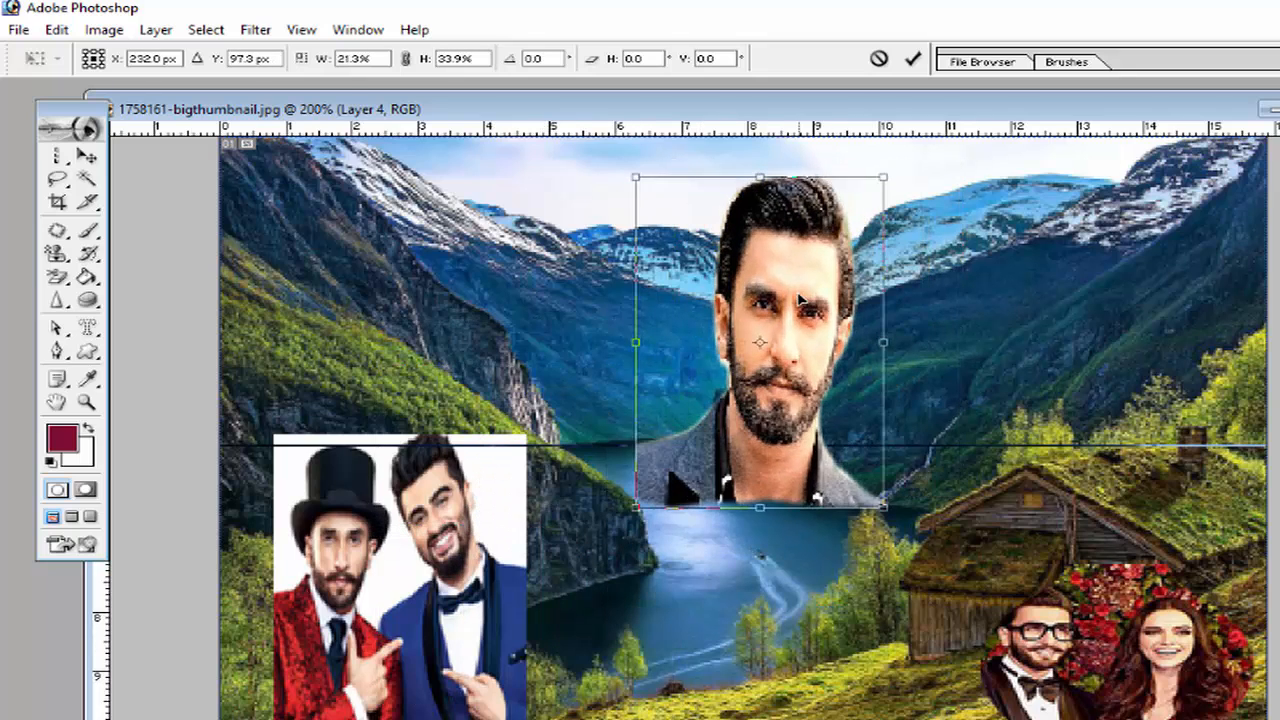
{"action": "left_click", "coordinate": [87, 157]}
{"action": "left_click", "coordinate": [705, 364]}
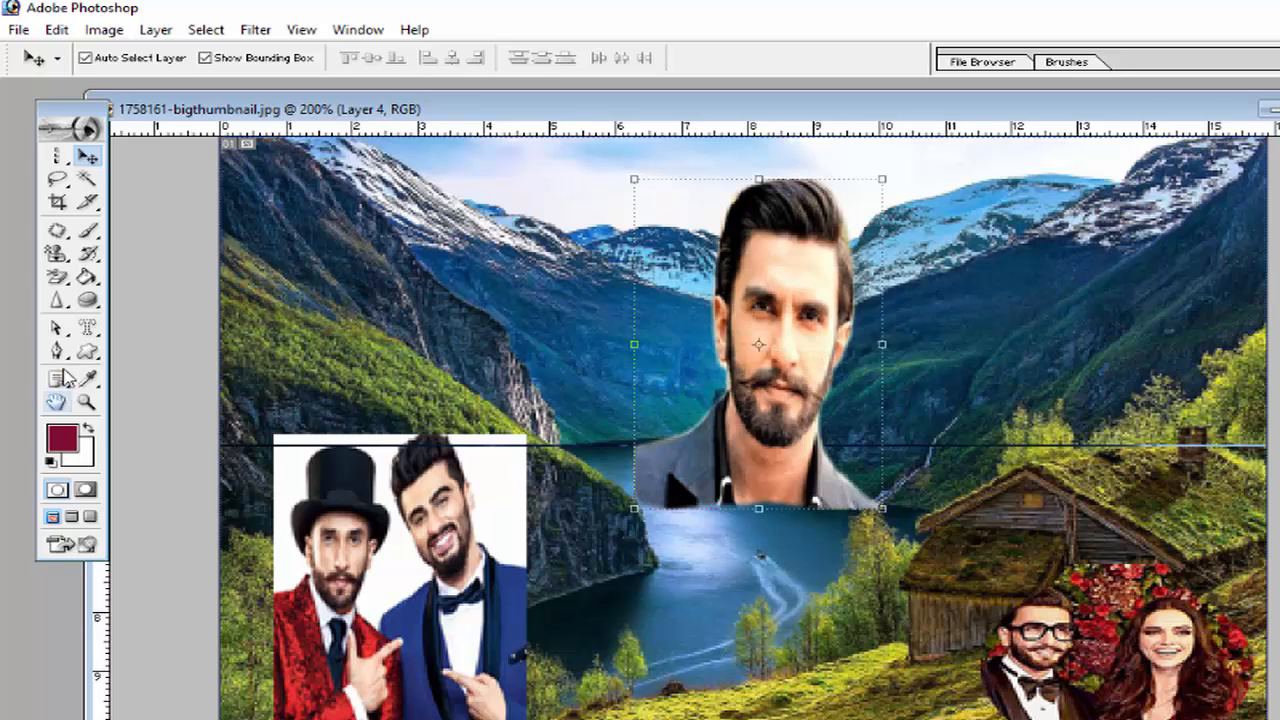
Step: Open the Ranveer-Singh-HD-Images photo from the image folder and move its window over the right half of the landscape
{"action": "left_click", "coordinate": [60, 355]}
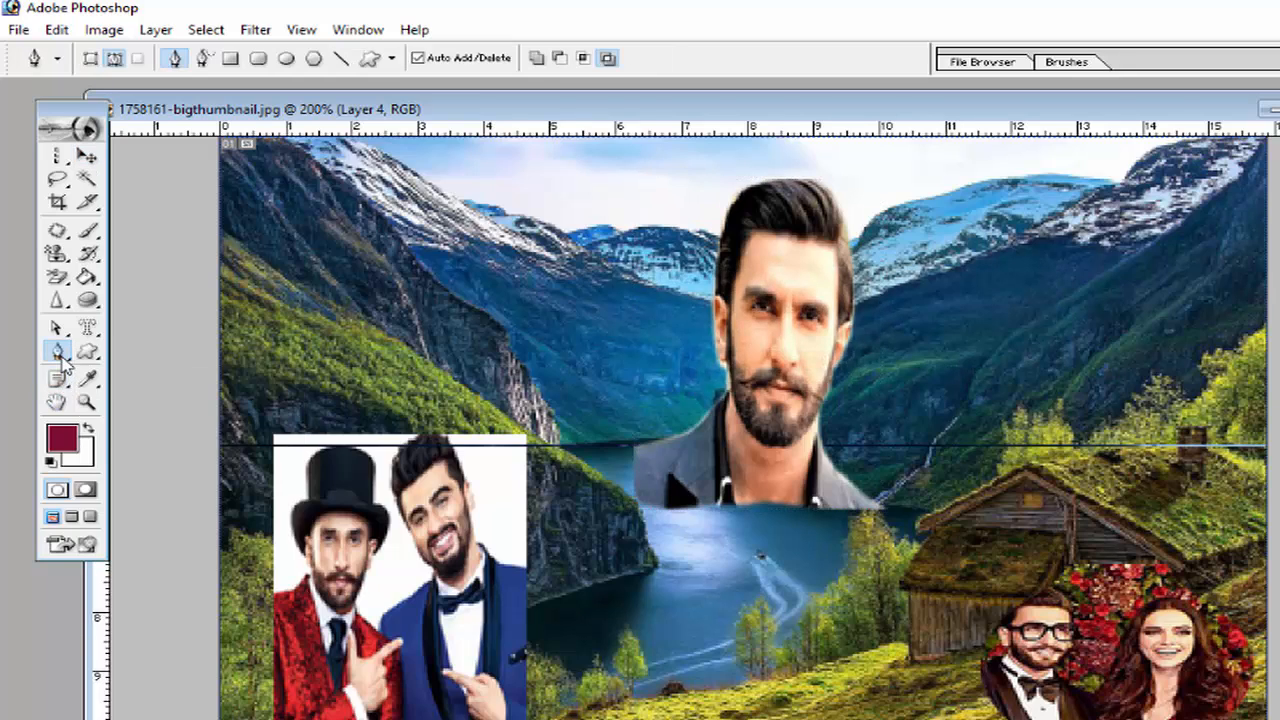
{"action": "left_click", "coordinate": [18, 30]}
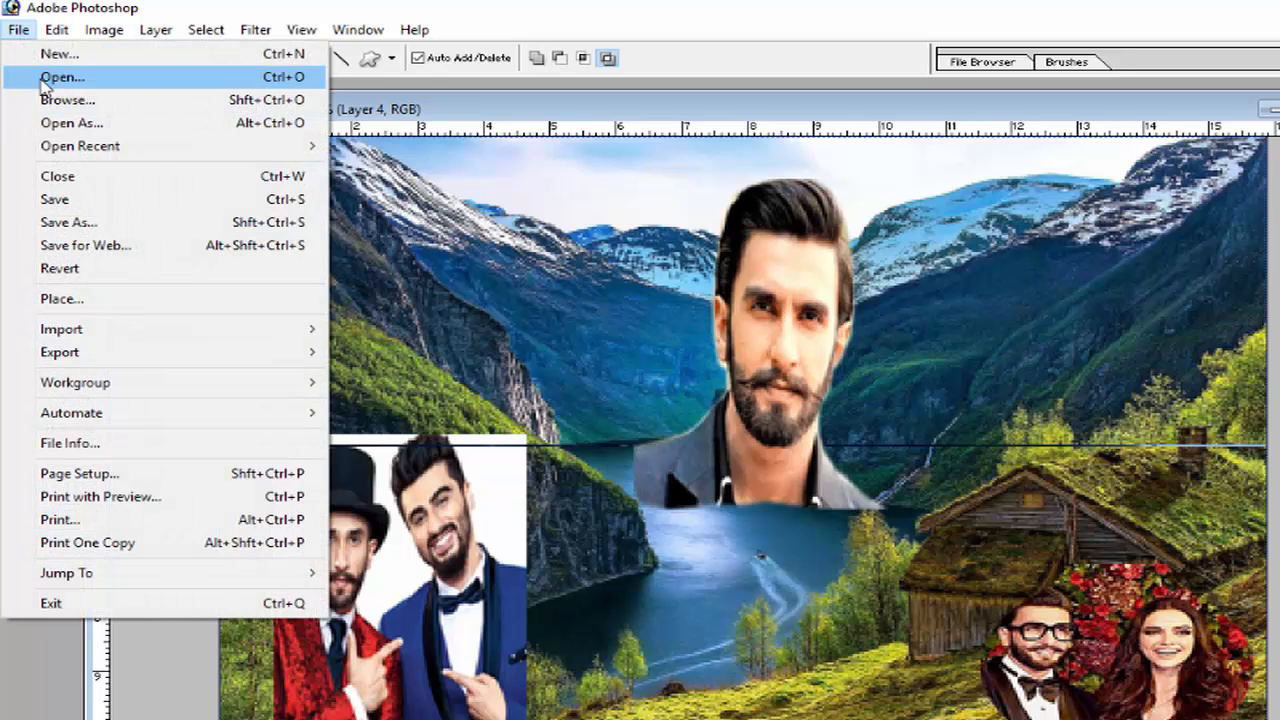
{"action": "left_click", "coordinate": [62, 77]}
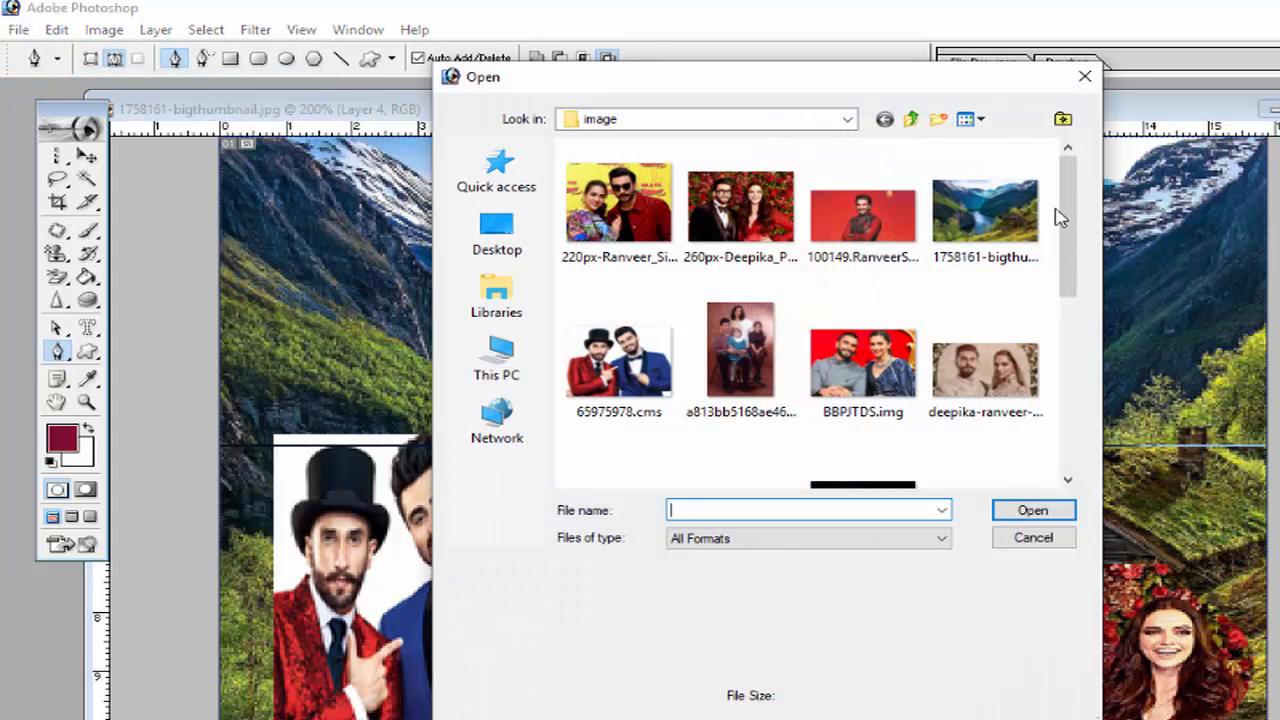
{"action": "left_click_drag", "start_coordinate": [1066, 218], "coordinate": [1071, 429]}
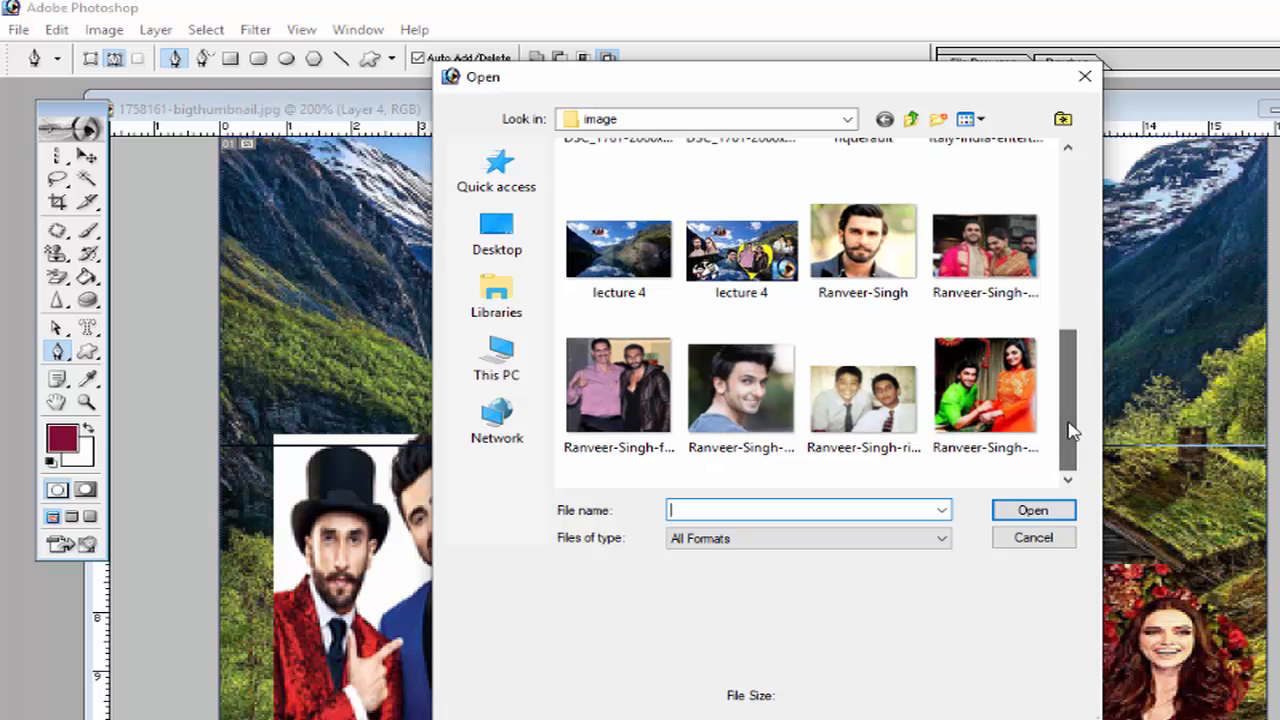
{"action": "left_click", "coordinate": [765, 422]}
{"action": "double_click", "coordinate": [765, 422]}
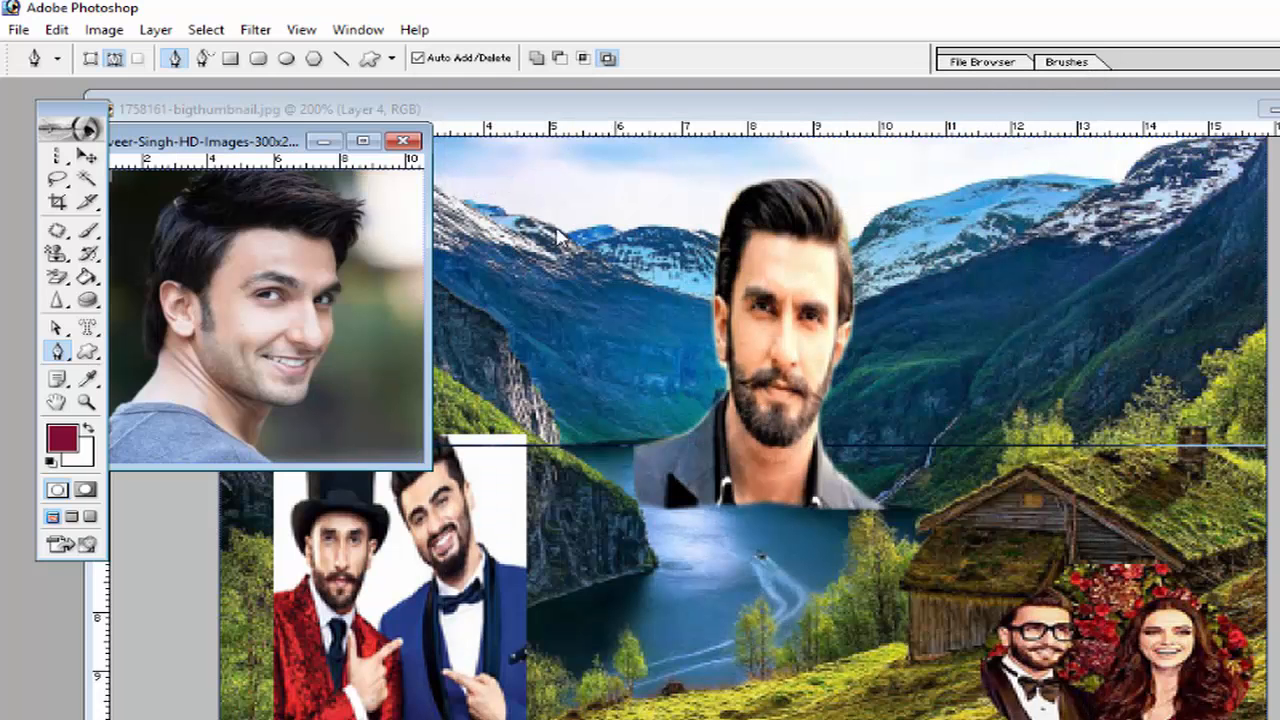
{"action": "left_click_drag", "start_coordinate": [280, 142], "coordinate": [898, 172]}
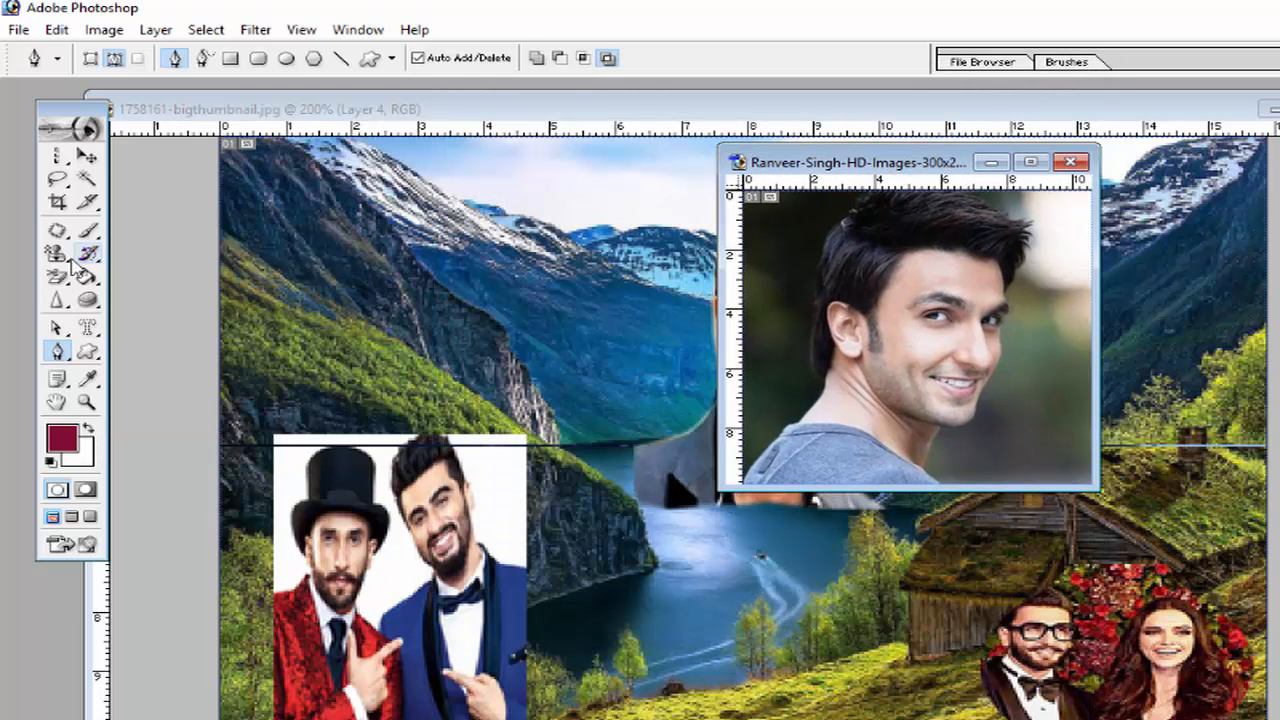
Step: Trace a closed path around the man's head and shoulders in the new photo with the Freeform Pen Tool
{"action": "left_click", "coordinate": [58, 352]}
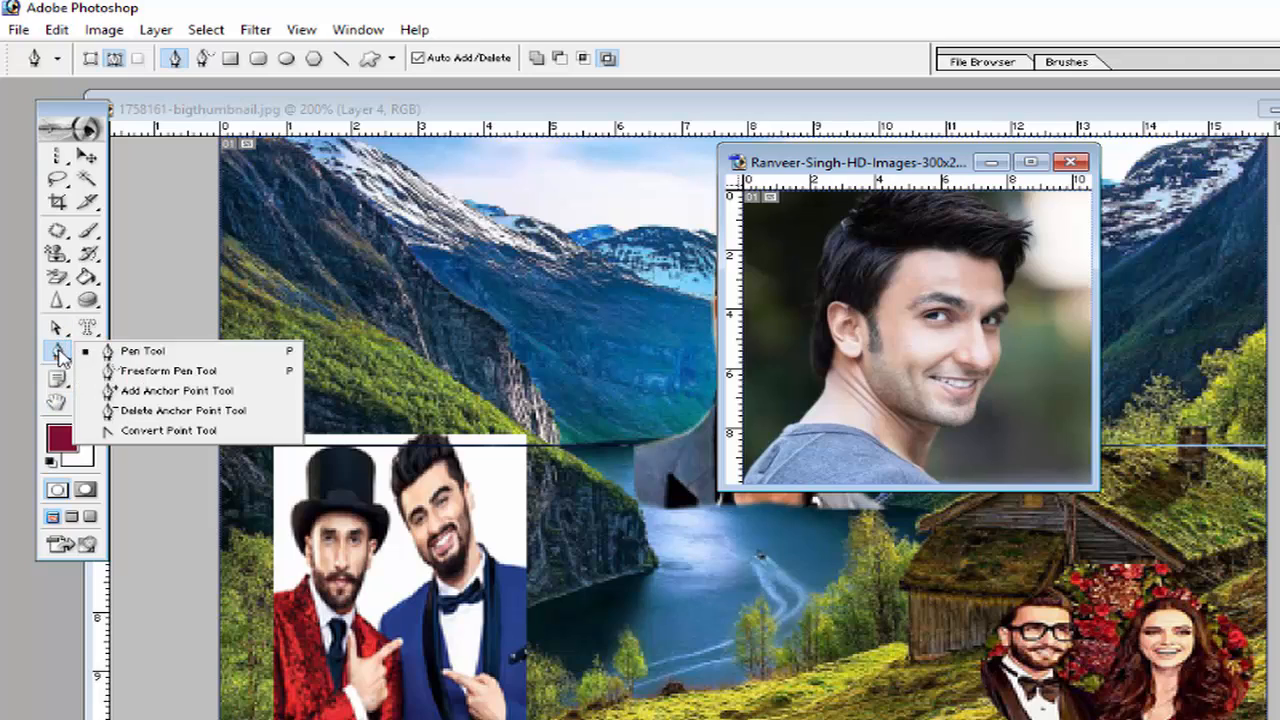
{"action": "left_click", "coordinate": [144, 372]}
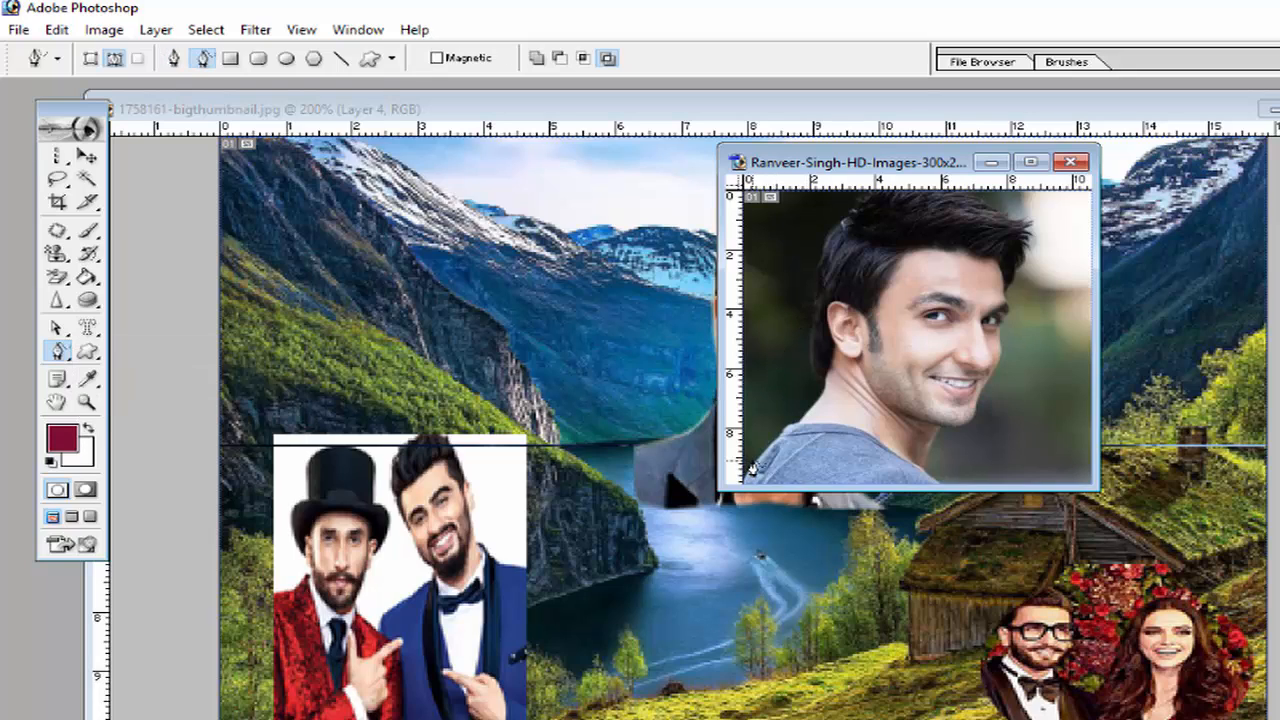
{"action": "left_click_drag", "start_coordinate": [753, 468], "coordinate": [816, 395]}
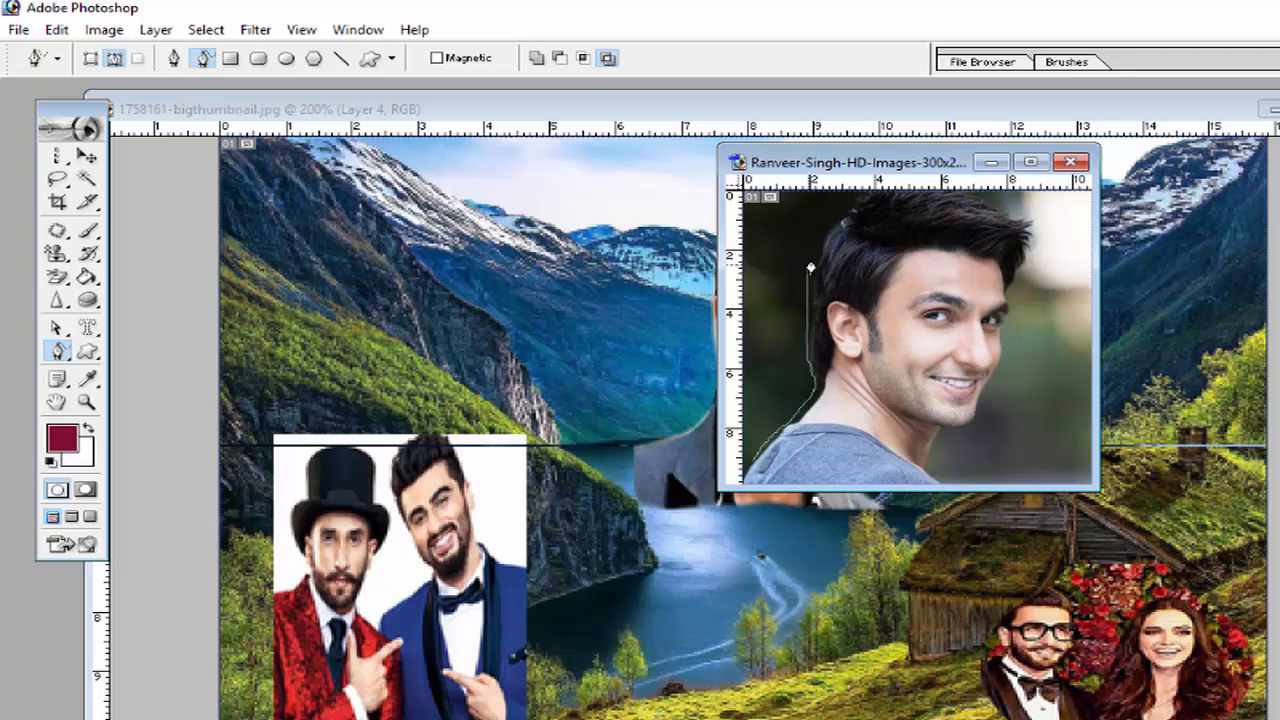
{"action": "mouse_move", "coordinate": [821, 242]}
{"action": "left_mouse_down"}
{"action": "mouse_move", "coordinate": [866, 206]}
{"action": "mouse_move", "coordinate": [1008, 214]}
{"action": "mouse_move", "coordinate": [1040, 242]}
{"action": "mouse_move", "coordinate": [1011, 368]}
{"action": "mouse_move", "coordinate": [936, 464]}
{"action": "mouse_move", "coordinate": [941, 497]}
{"action": "mouse_move", "coordinate": [780, 478]}
{"action": "mouse_move", "coordinate": [755, 492]}
{"action": "mouse_move", "coordinate": [740, 482]}
{"action": "mouse_move", "coordinate": [751, 465]}
{"action": "left_mouse_up"}
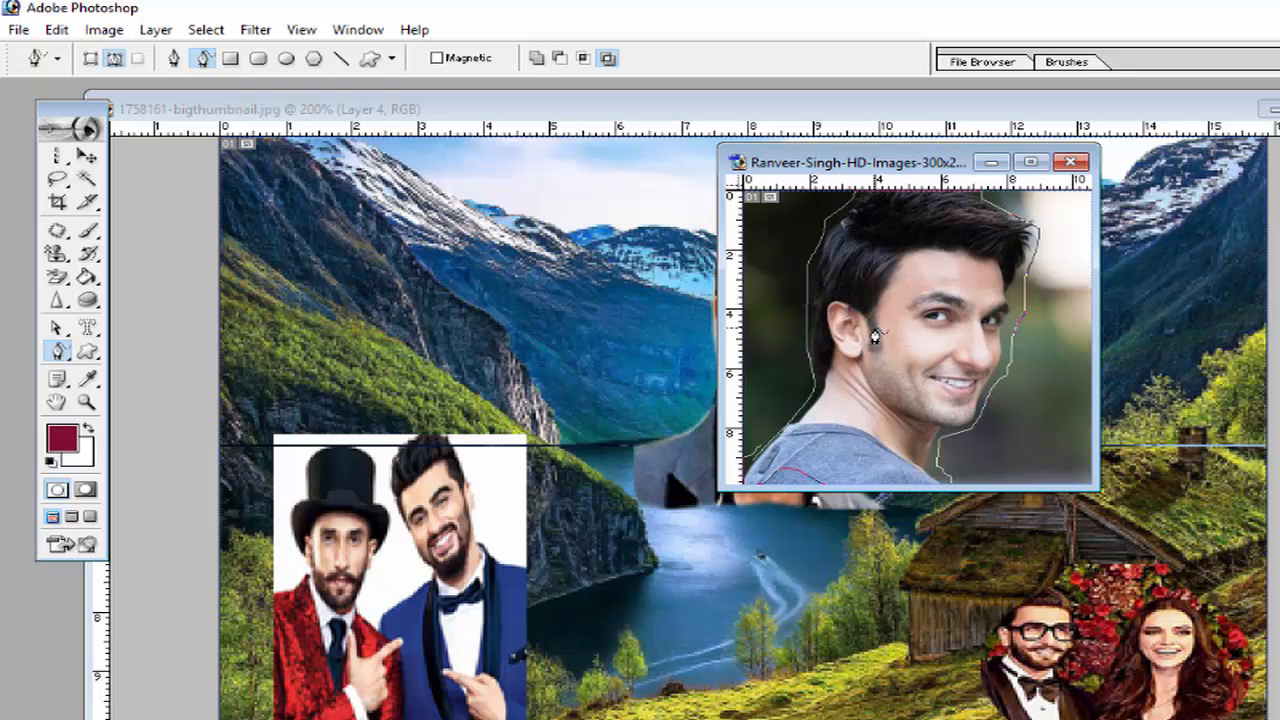
Step: Convert the path around the man's head and shoulders into a new anti-aliased selection
{"action": "right_click", "coordinate": [922, 310]}
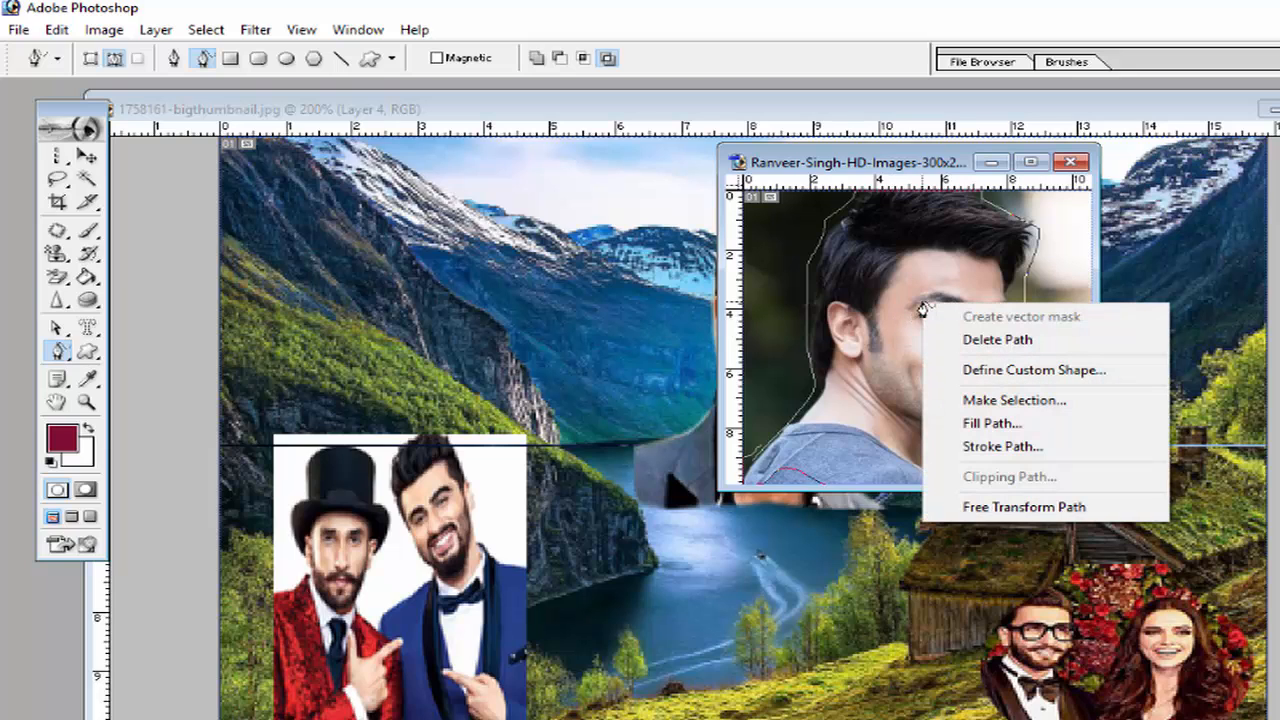
{"action": "left_click", "coordinate": [951, 400]}
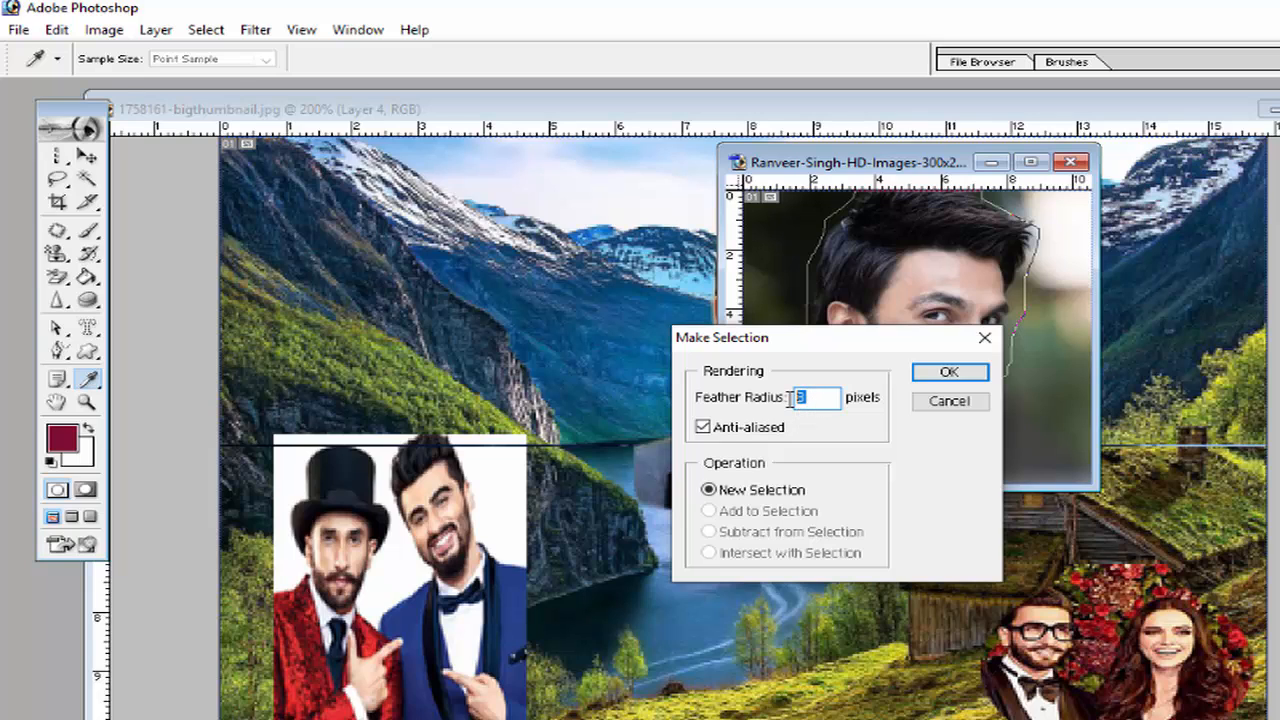
{"action": "left_click", "coordinate": [946, 372]}
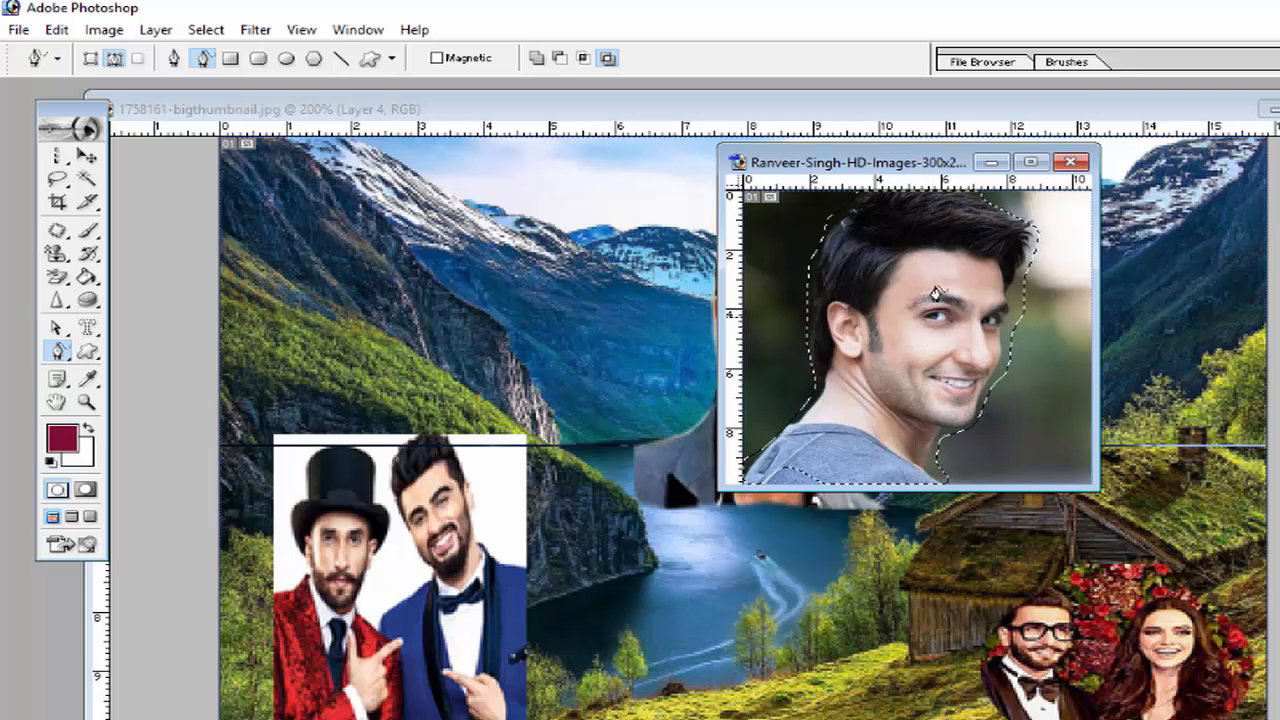
Step: Move the Ranveer-Singh-HD-Images window aside and transfer the selected portrait onto the landscape with the Move Tool
{"action": "left_click_drag", "start_coordinate": [912, 175], "coordinate": [1279, 238]}
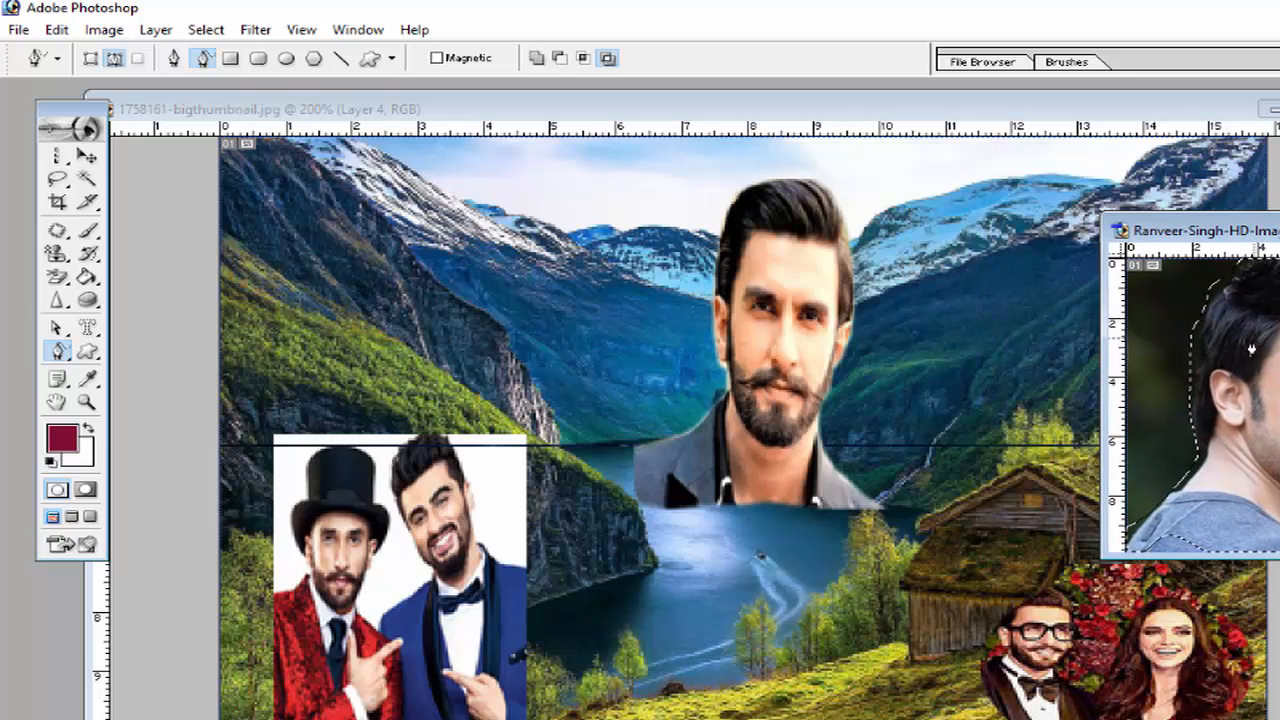
{"action": "left_click", "coordinate": [88, 157]}
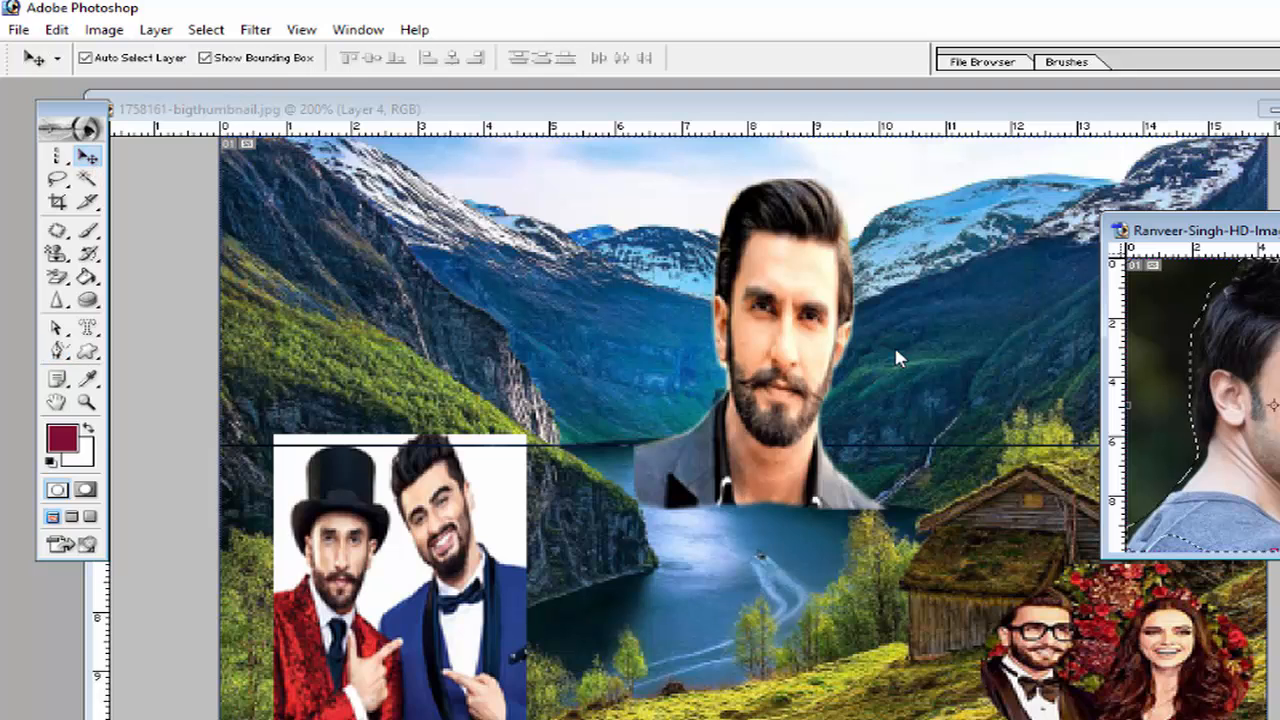
{"action": "left_click_drag", "start_coordinate": [1273, 404], "coordinate": [725, 400]}
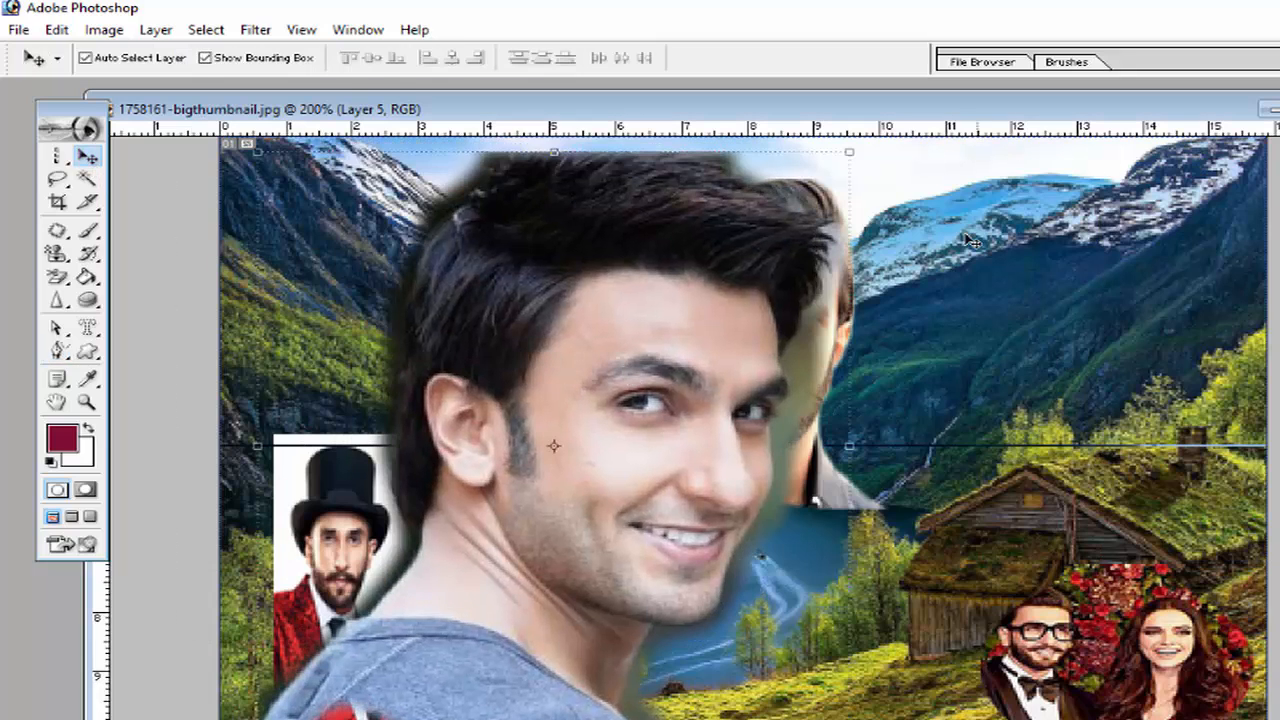
Step: Scale the new portrait to about 41.2% width and 39.0% height, place it above the two suited men, and apply the transformation
{"action": "left_click_drag", "start_coordinate": [851, 154], "coordinate": [500, 504]}
{"action": "left_click_drag", "start_coordinate": [436, 560], "coordinate": [440, 265]}
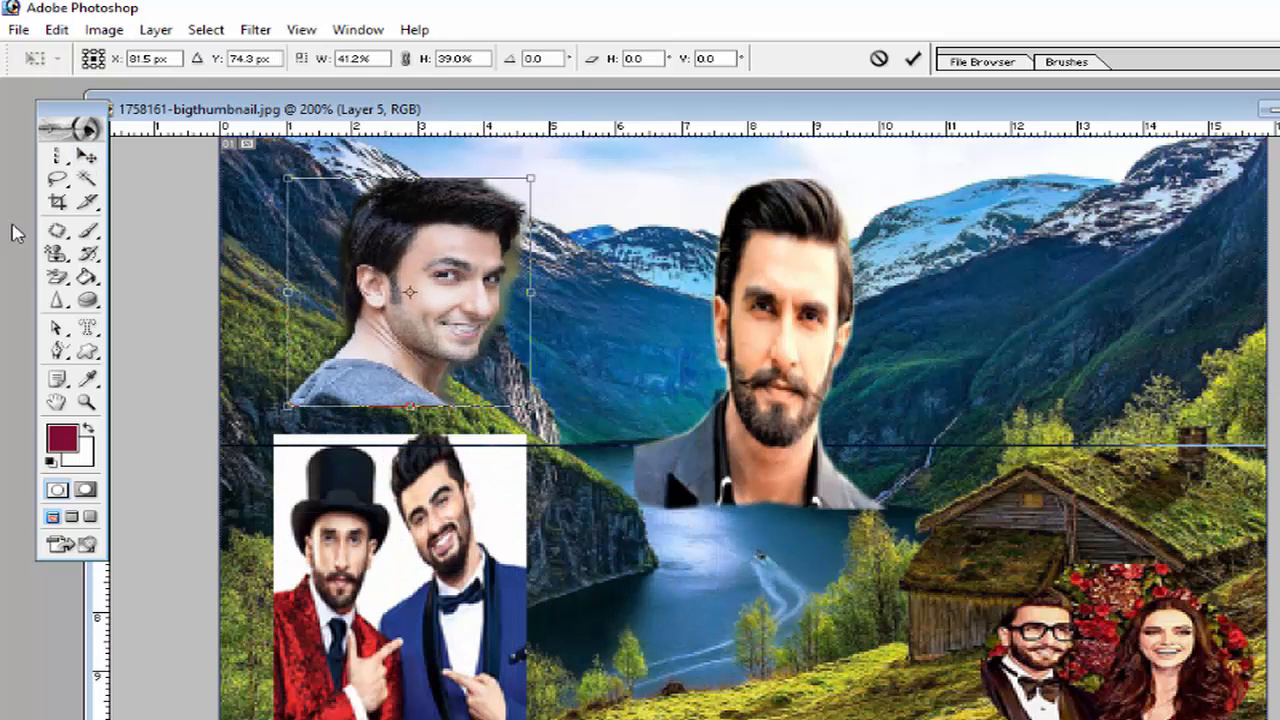
{"action": "left_click", "coordinate": [86, 157]}
{"action": "left_click", "coordinate": [723, 364]}
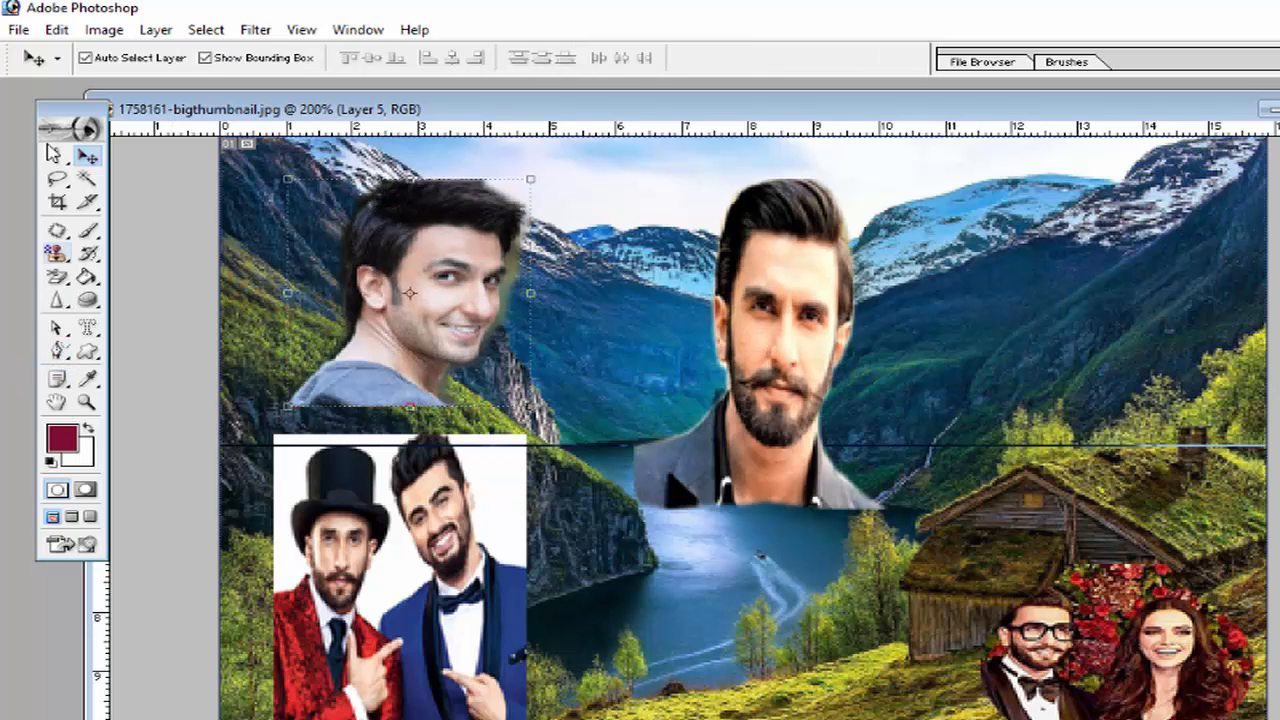
Step: Open the BBPJTDS.img photo from the image folder and move its window over the right half of the landscape
{"action": "left_click", "coordinate": [19, 30]}
{"action": "left_click", "coordinate": [36, 78]}
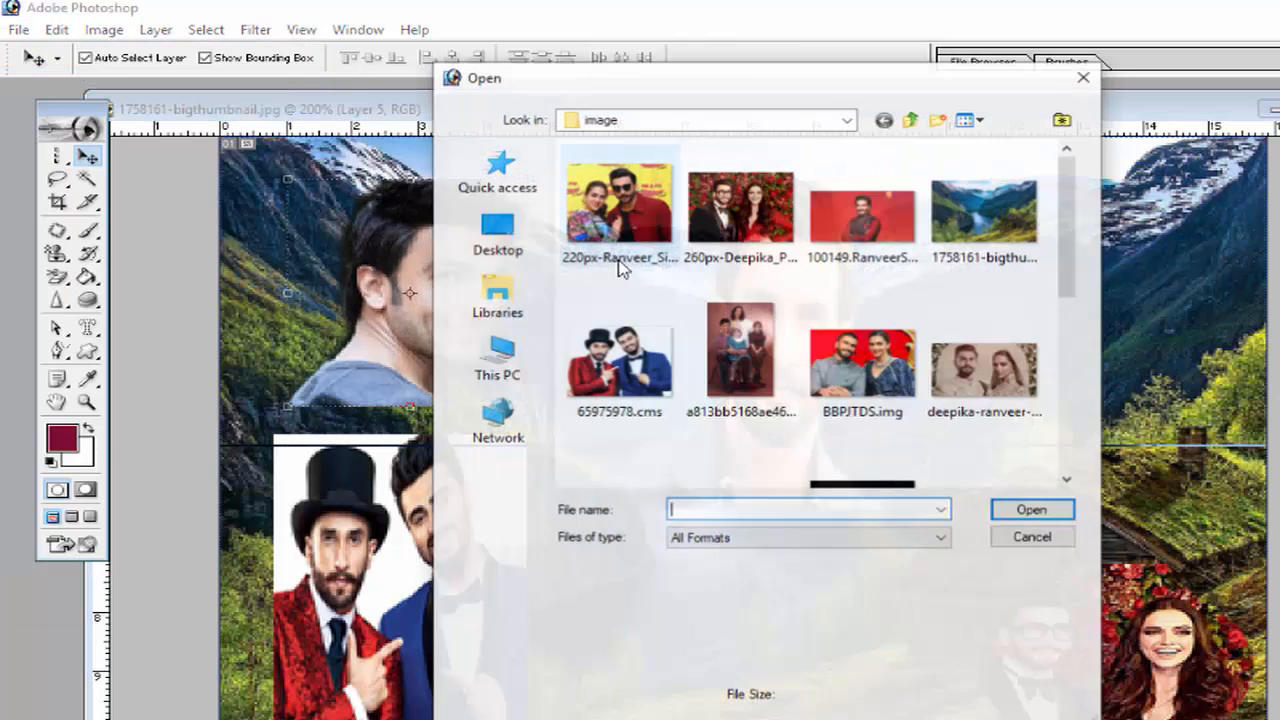
{"action": "double_click", "coordinate": [858, 366]}
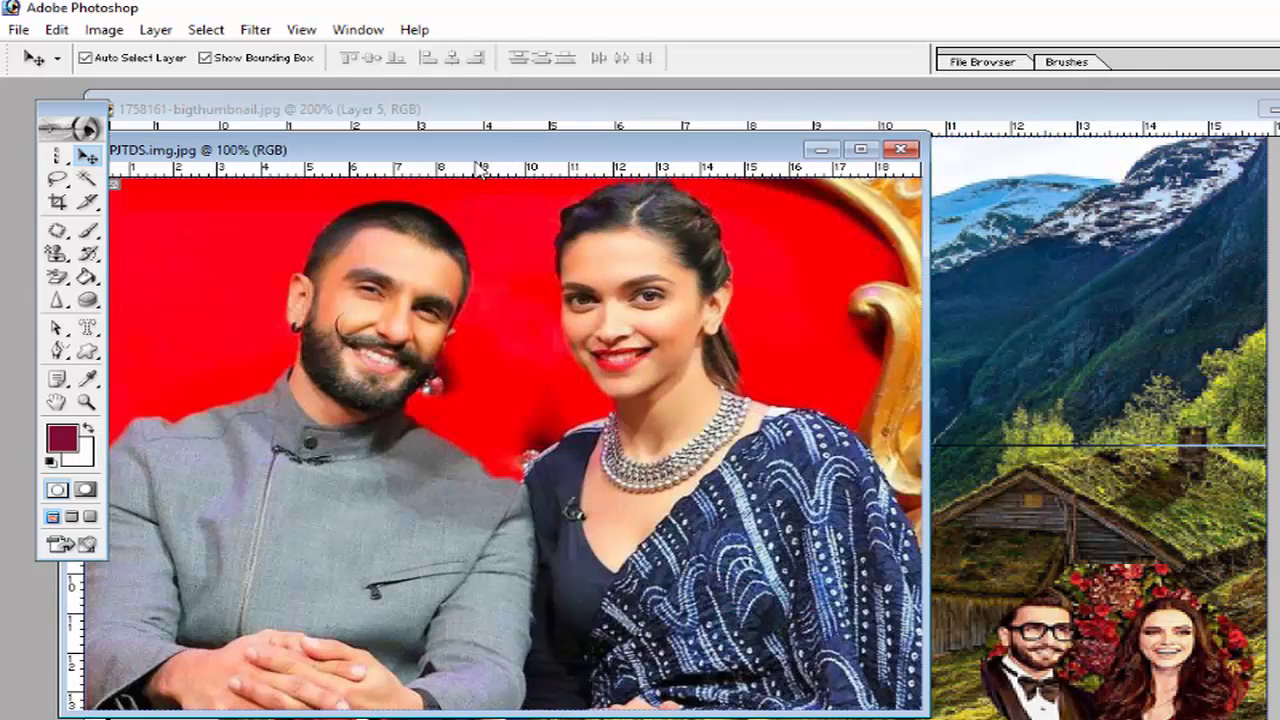
{"action": "left_click_drag", "start_coordinate": [562, 150], "coordinate": [1069, 103]}
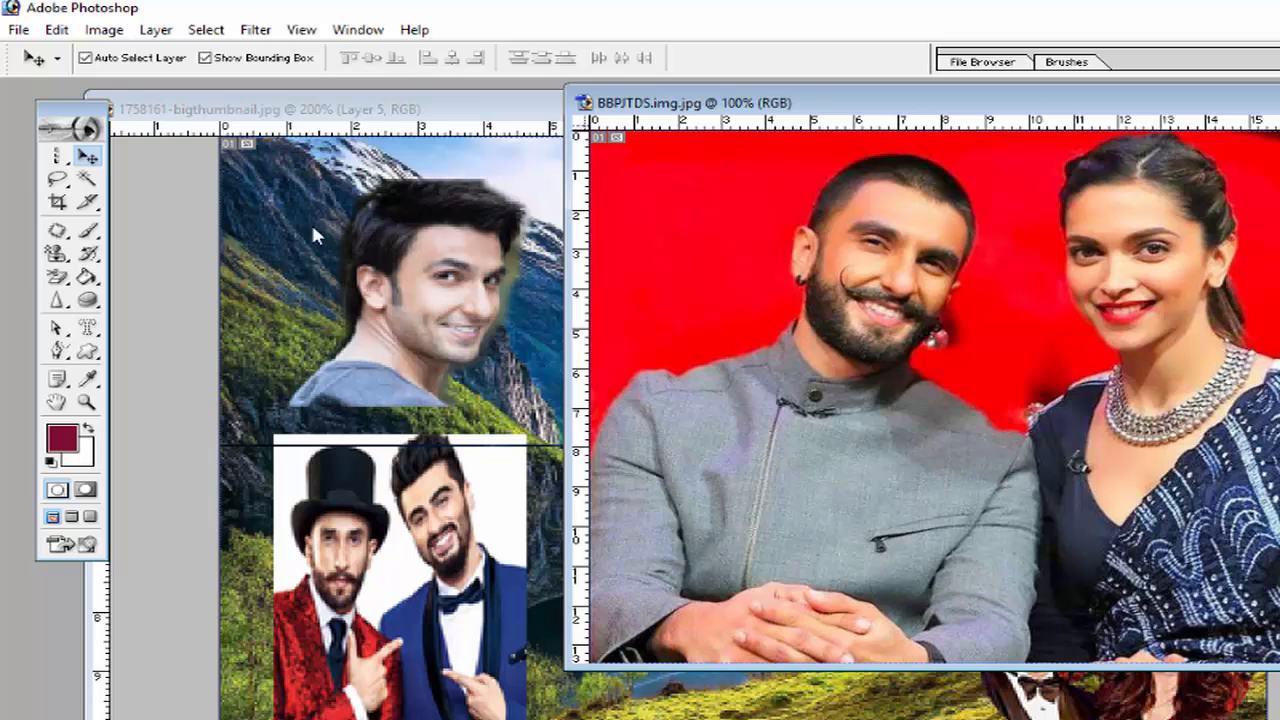
Step: Trace around the man in the grey jacket with the Lasso Tool and invert the selection
{"action": "left_click", "coordinate": [59, 179]}
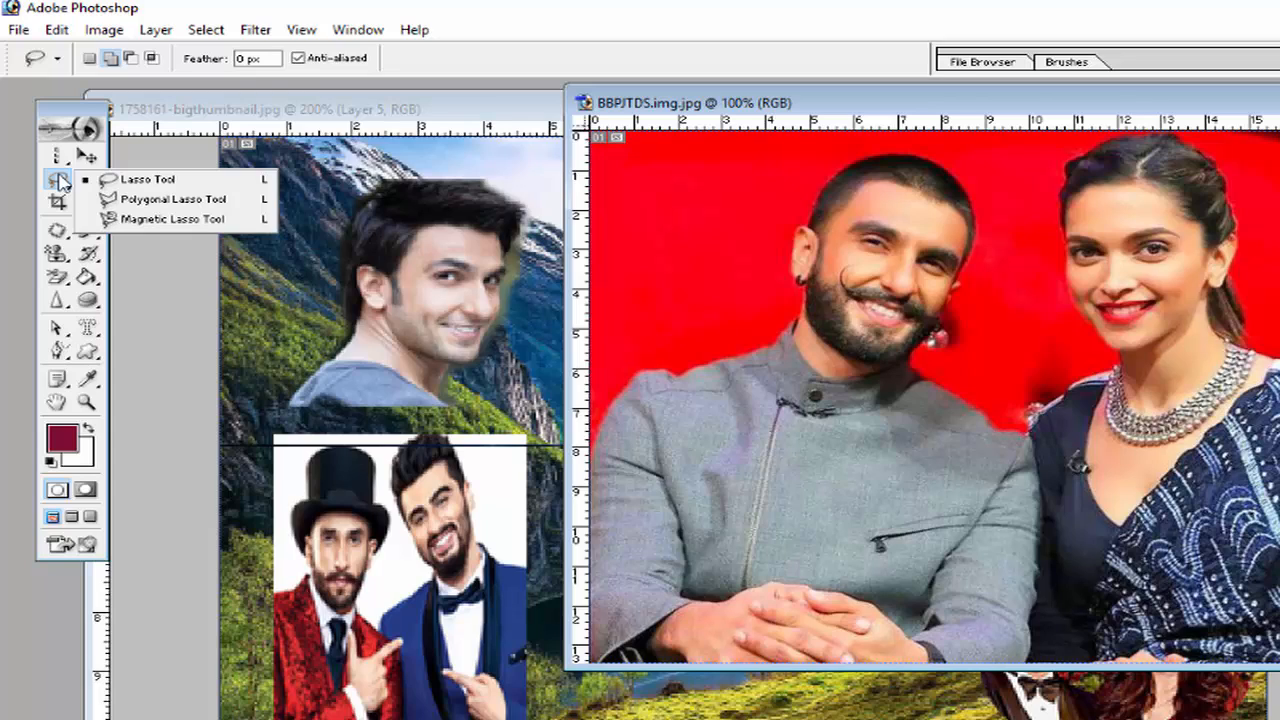
{"action": "left_click", "coordinate": [123, 186]}
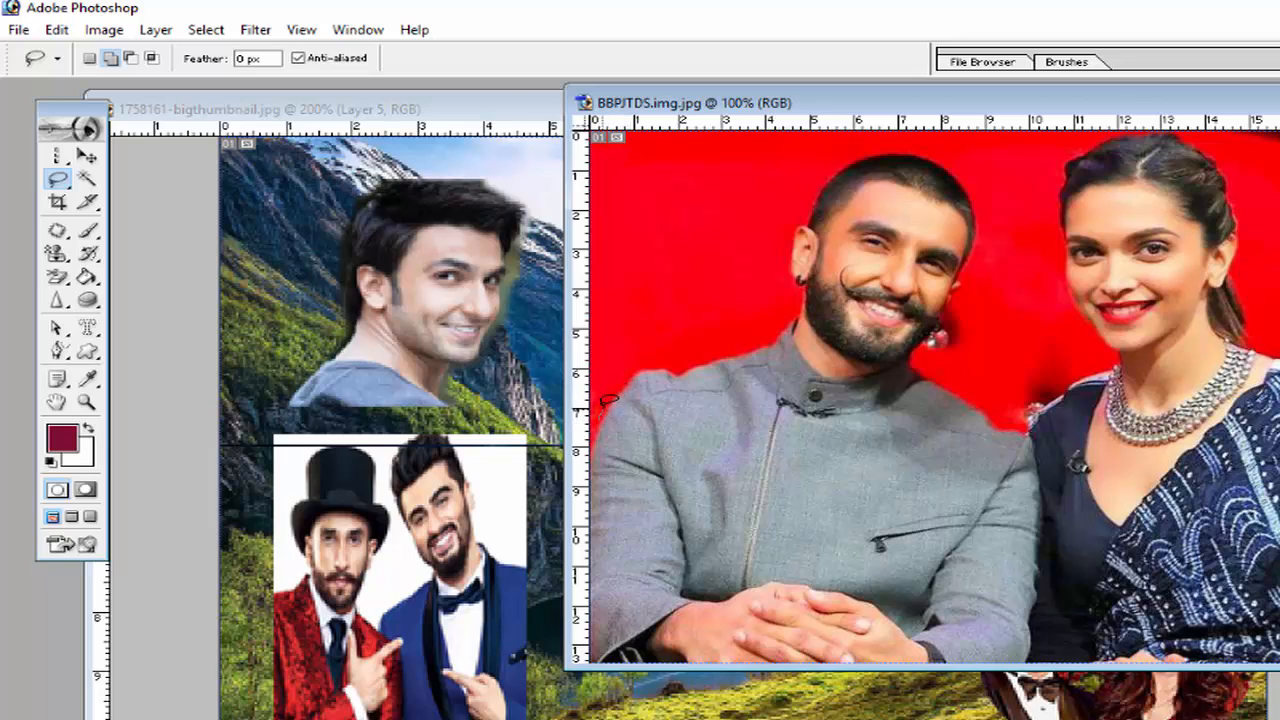
{"action": "mouse_move", "coordinate": [613, 392]}
{"action": "left_mouse_down"}
{"action": "mouse_move", "coordinate": [650, 364]}
{"action": "mouse_move", "coordinate": [760, 342]}
{"action": "left_mouse_up"}
{"action": "left_click_drag", "start_coordinate": [800, 303], "coordinate": [792, 244]}
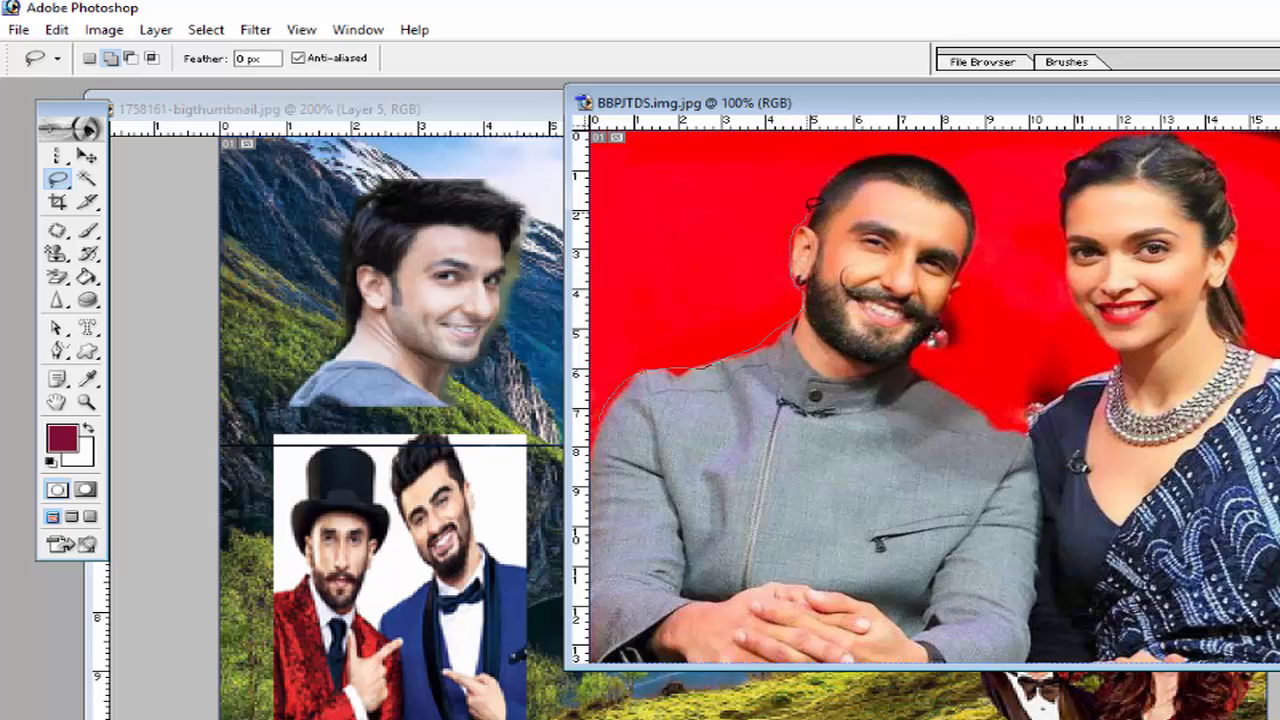
{"action": "mouse_move", "coordinate": [815, 196]}
{"action": "left_mouse_down"}
{"action": "mouse_move", "coordinate": [866, 150]}
{"action": "mouse_move", "coordinate": [914, 145]}
{"action": "mouse_move", "coordinate": [953, 150]}
{"action": "mouse_move", "coordinate": [985, 193]}
{"action": "left_mouse_up"}
{"action": "mouse_move", "coordinate": [984, 244]}
{"action": "left_mouse_down"}
{"action": "mouse_move", "coordinate": [929, 367]}
{"action": "mouse_move", "coordinate": [1046, 462]}
{"action": "left_mouse_up"}
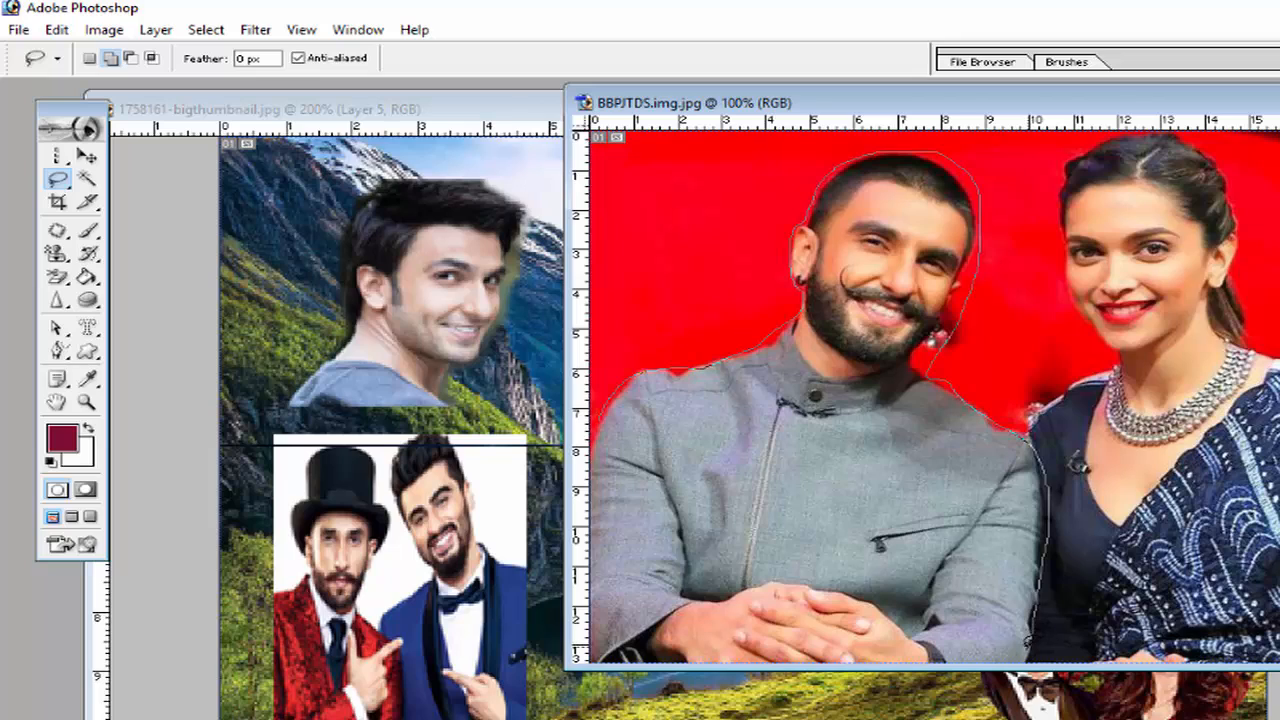
{"action": "mouse_move", "coordinate": [1028, 640]}
{"action": "left_mouse_down"}
{"action": "mouse_move", "coordinate": [1012, 660]}
{"action": "mouse_move", "coordinate": [664, 650]}
{"action": "mouse_move", "coordinate": [606, 624]}
{"action": "mouse_move", "coordinate": [595, 578]}
{"action": "left_mouse_up"}
{"action": "left_click_drag", "start_coordinate": [596, 534], "coordinate": [614, 388]}
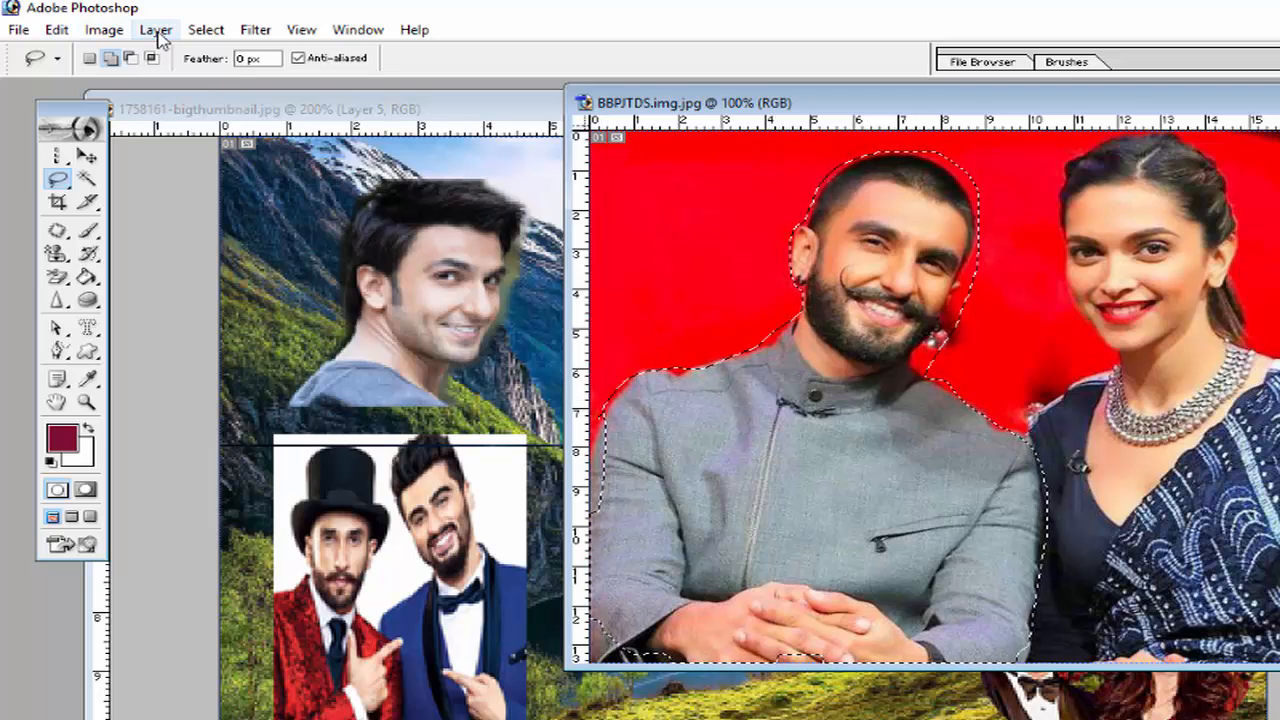
{"action": "left_click", "coordinate": [205, 30]}
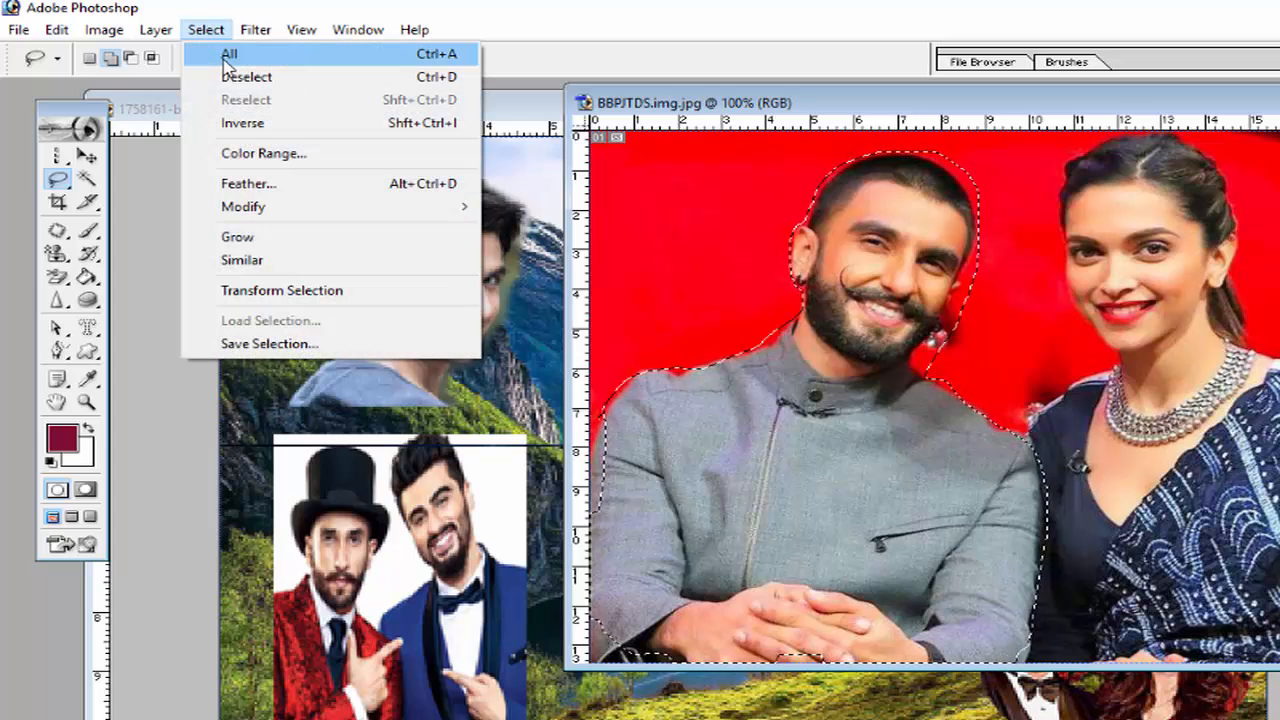
{"action": "left_click", "coordinate": [229, 131]}
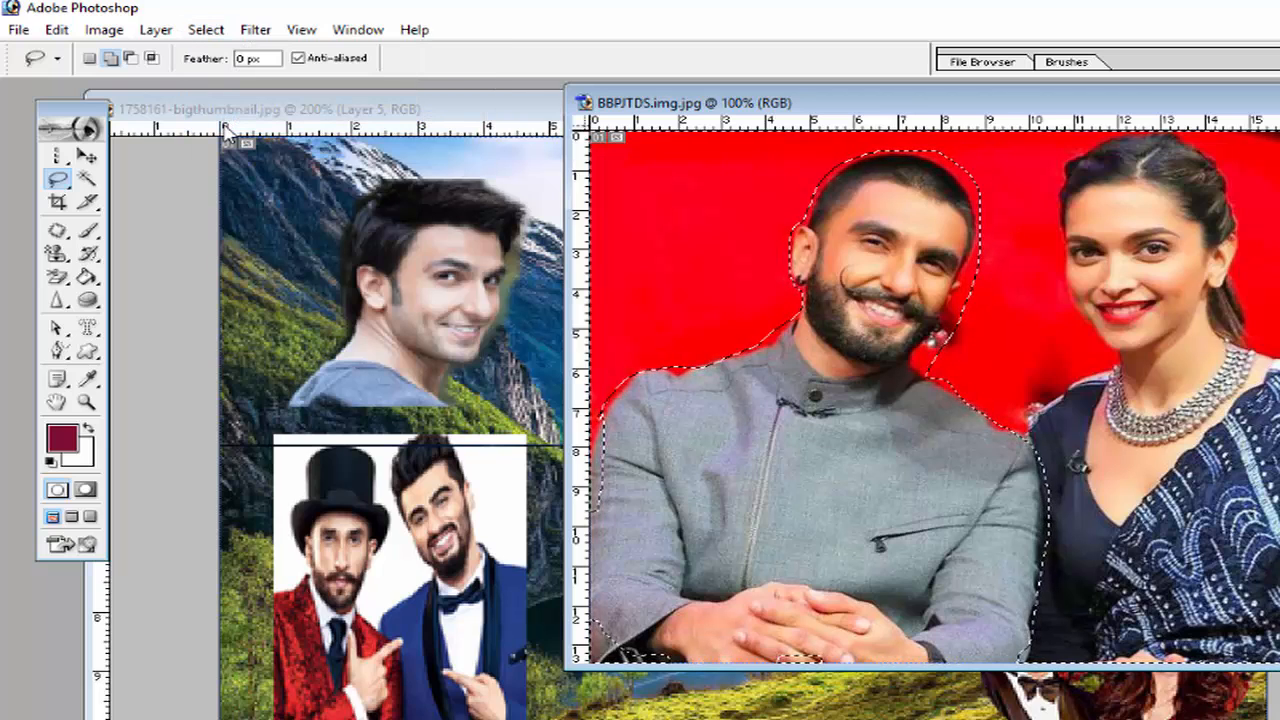
Step: Try to transfer the inverted selection onto the landscape with the Move Tool and reposition it there
{"action": "left_click_drag", "start_coordinate": [719, 105], "coordinate": [1001, 117]}
{"action": "left_click", "coordinate": [87, 156]}
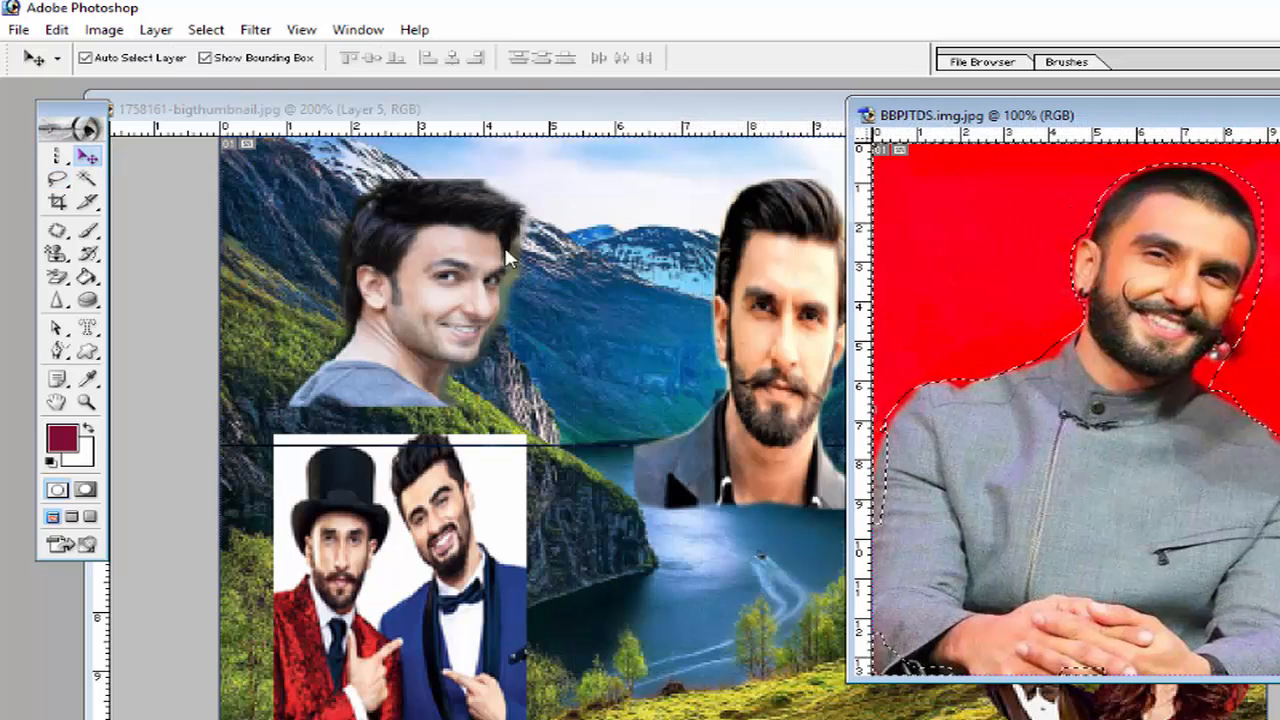
{"action": "left_click_drag", "start_coordinate": [1135, 319], "coordinate": [509, 429]}
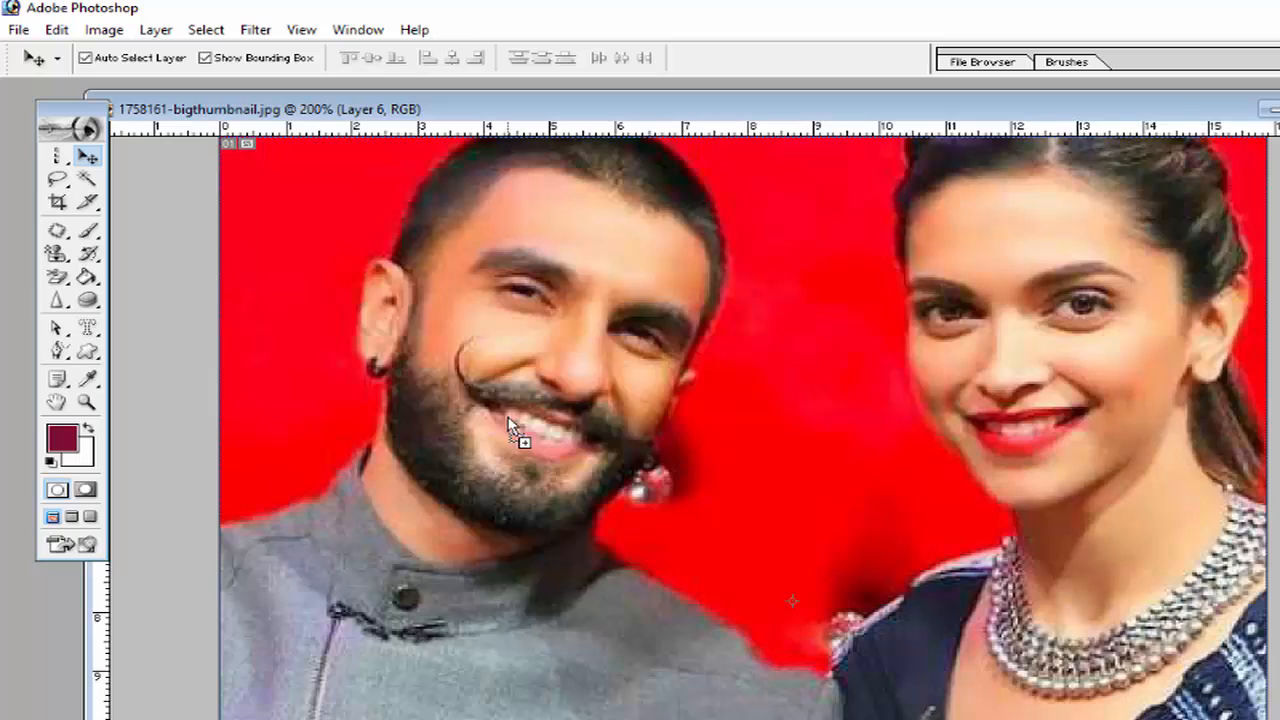
{"action": "left_click_drag", "start_coordinate": [537, 378], "coordinate": [709, 451]}
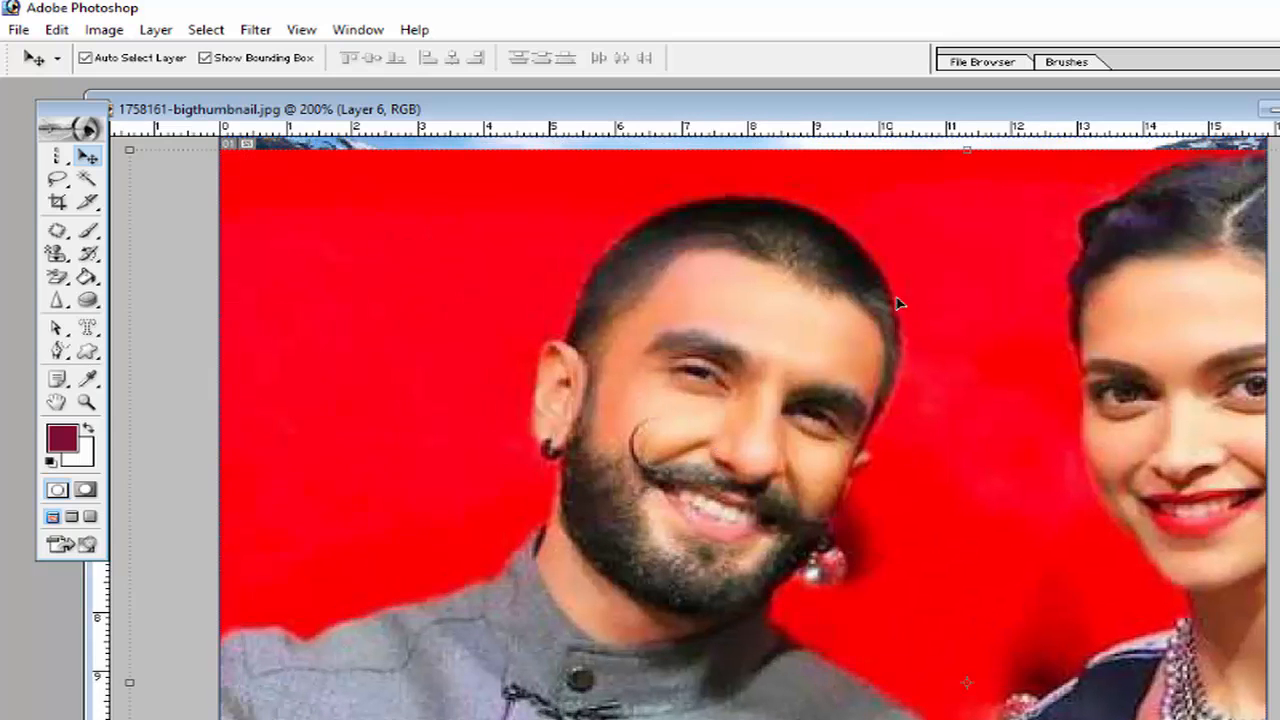
Step: Undo the move and the transfer of the couple photo into the landscape, and return to the BBPJTDS.img window
{"action": "key", "text": "ctrl+z"}
{"action": "key", "text": "ctrl+z"}
{"action": "key", "text": "ctrl+z"}
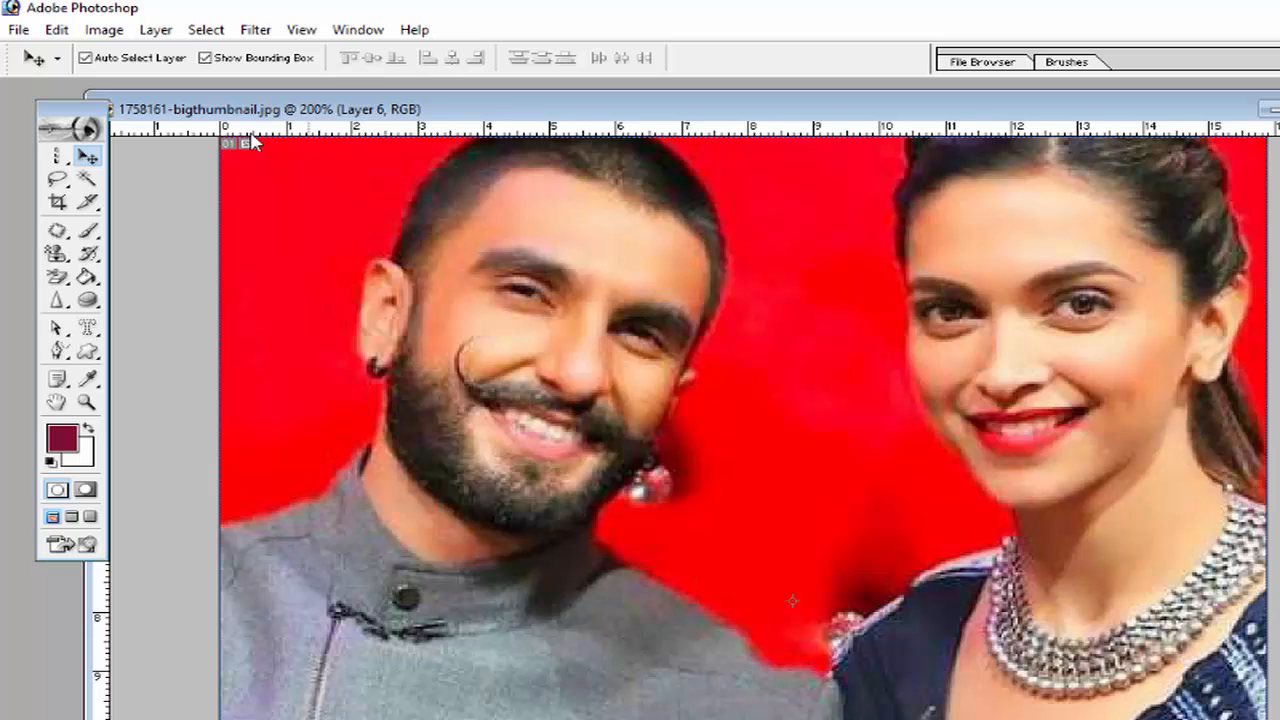
{"action": "left_click", "coordinate": [57, 29]}
{"action": "left_click", "coordinate": [100, 100]}
{"action": "left_click", "coordinate": [1276, 200]}
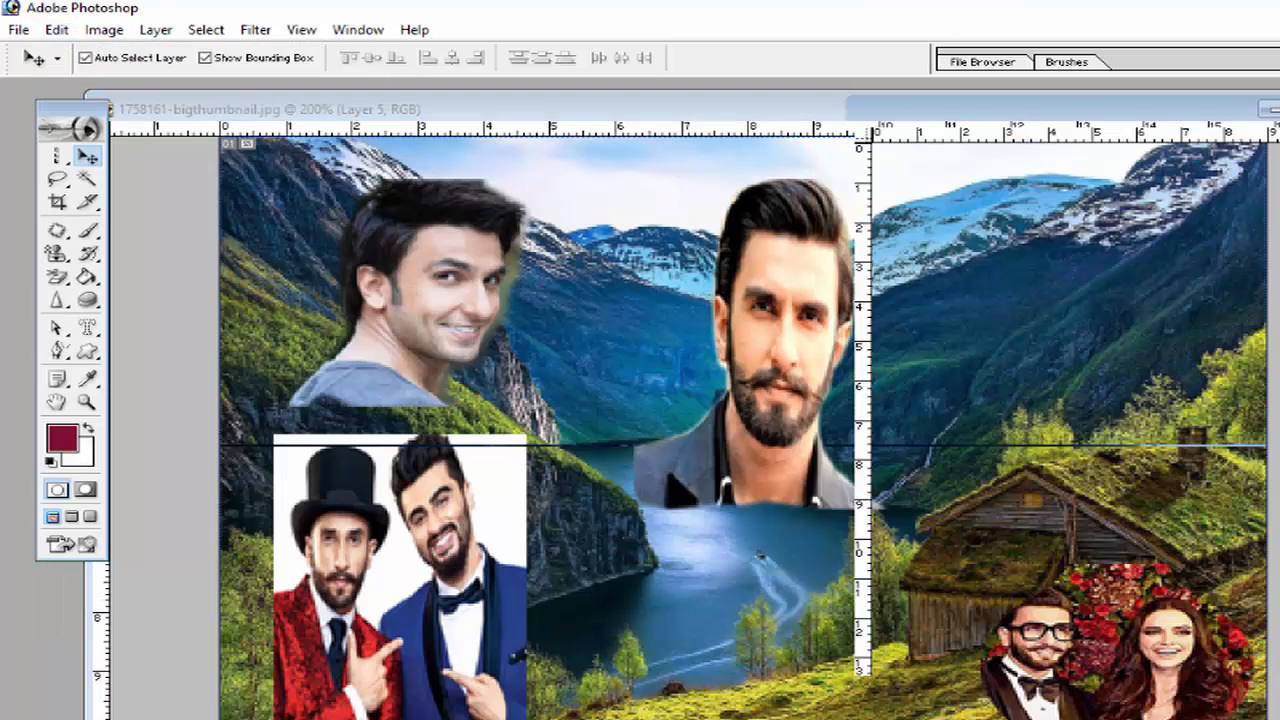
Step: Bring the BBPJTDS.img window back into full view and invert its selection twice
{"action": "left_click_drag", "start_coordinate": [1163, 125], "coordinate": [897, 144]}
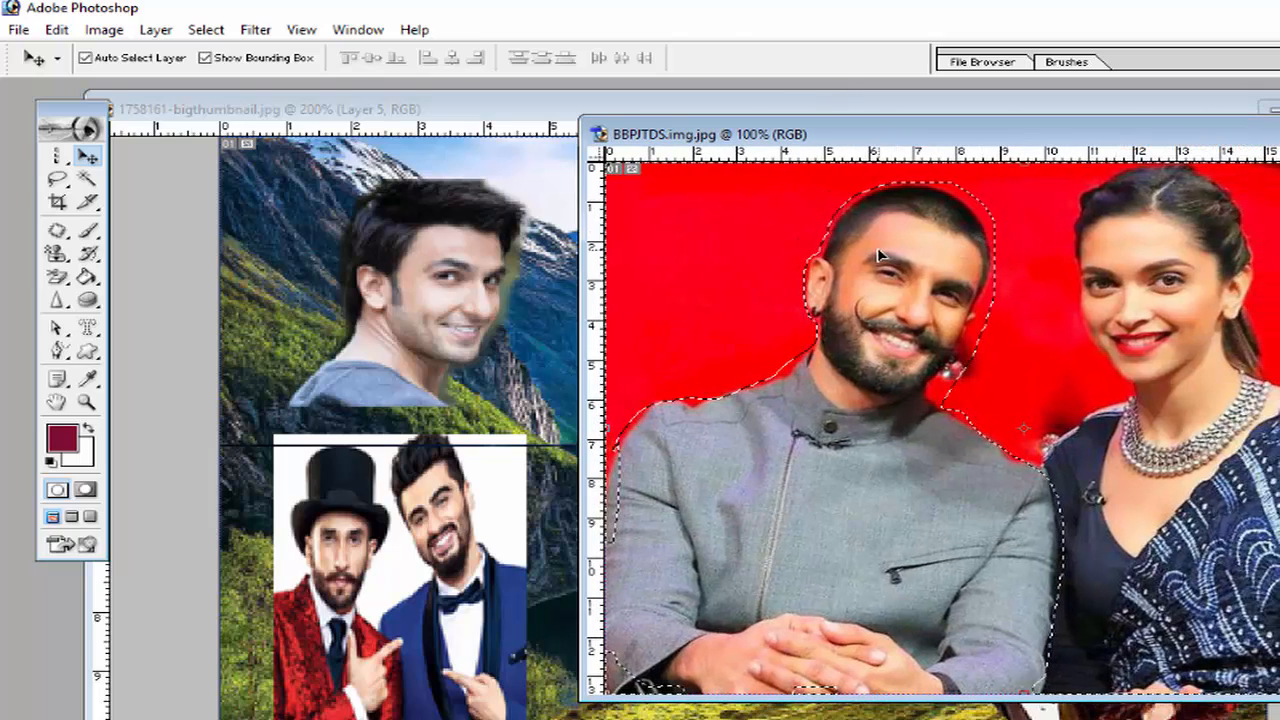
{"action": "left_click", "coordinate": [221, 38]}
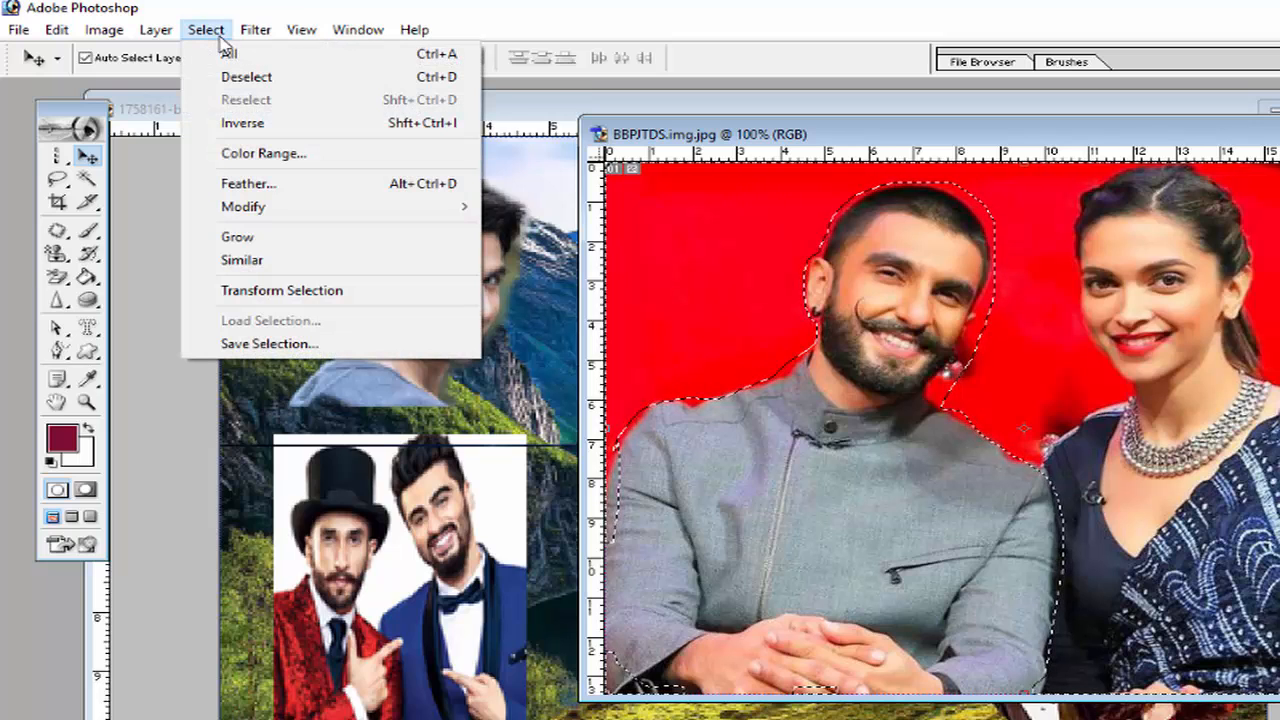
{"action": "left_click", "coordinate": [243, 123]}
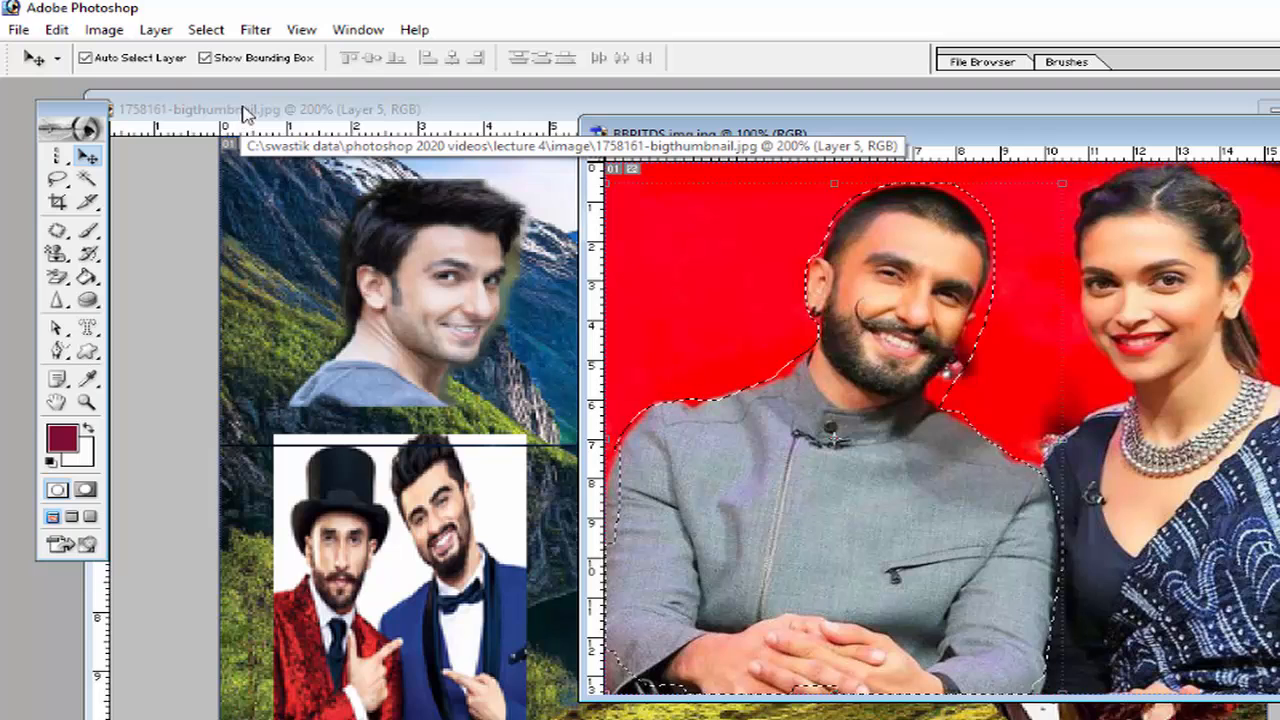
{"action": "left_click", "coordinate": [220, 34]}
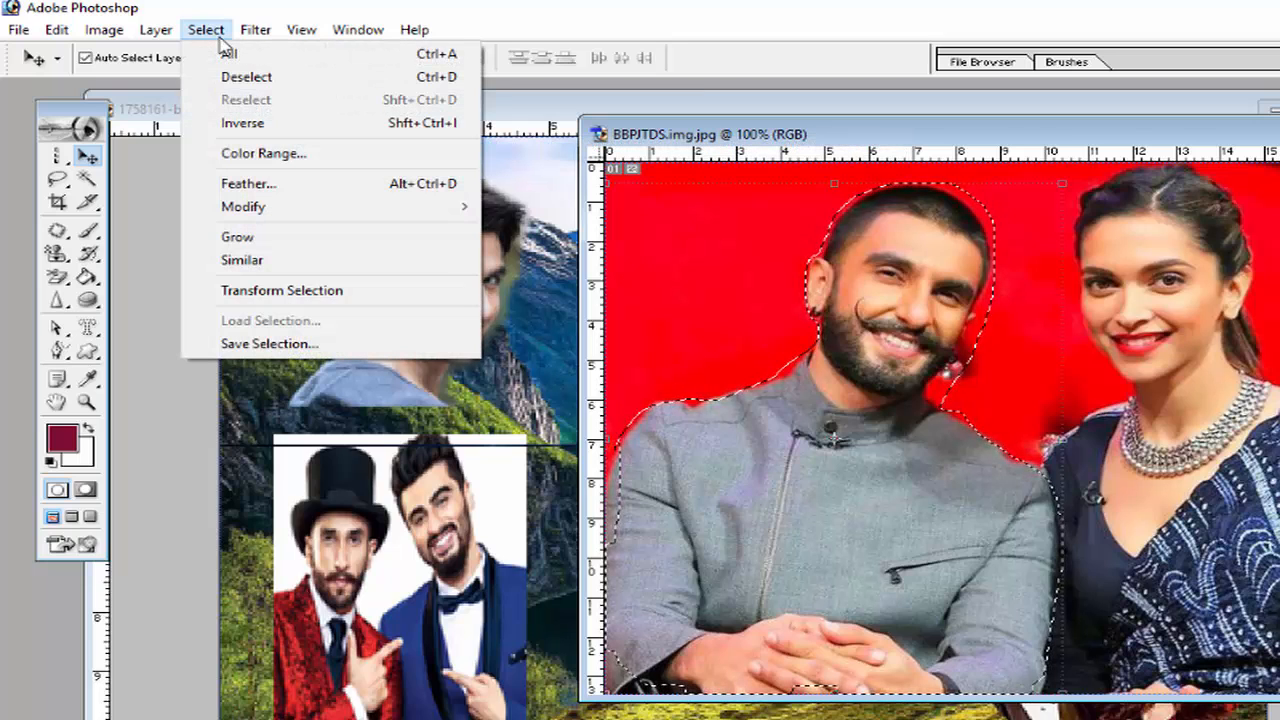
{"action": "left_click", "coordinate": [247, 125]}
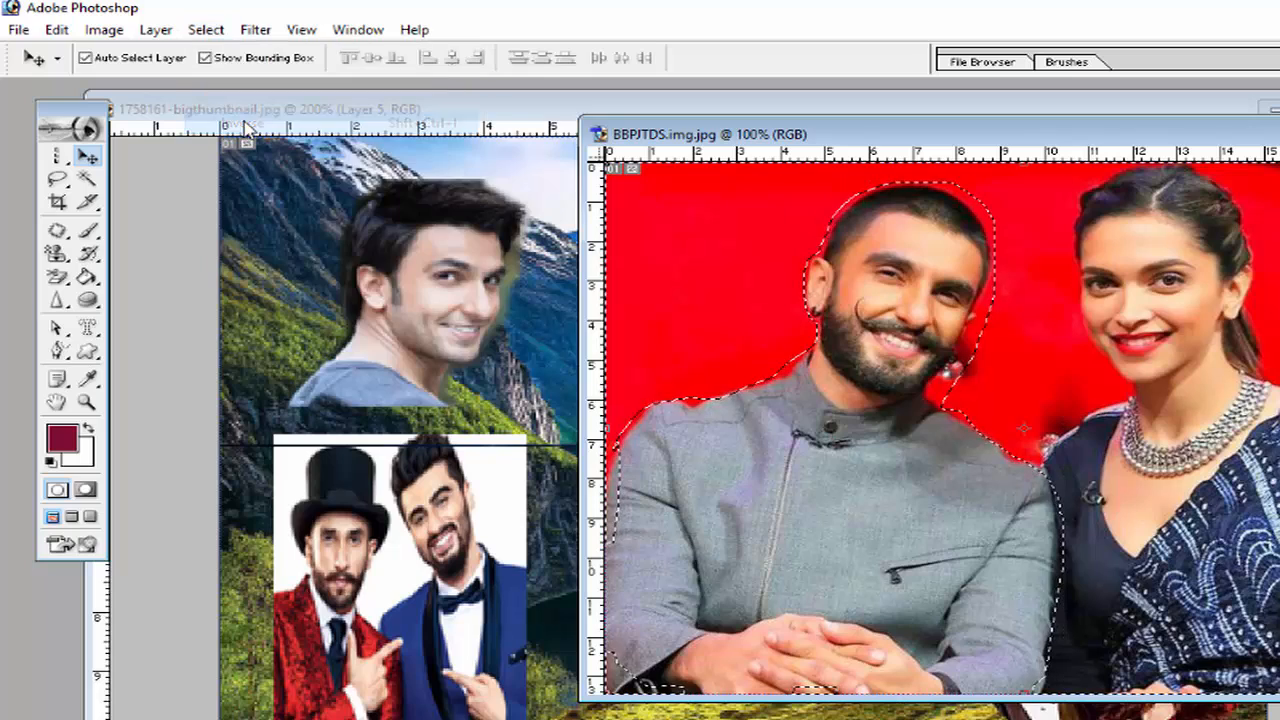
Step: Copy the inverted selection from BBPJTDS.img and paste it into the landscape image
{"action": "left_click", "coordinate": [64, 31]}
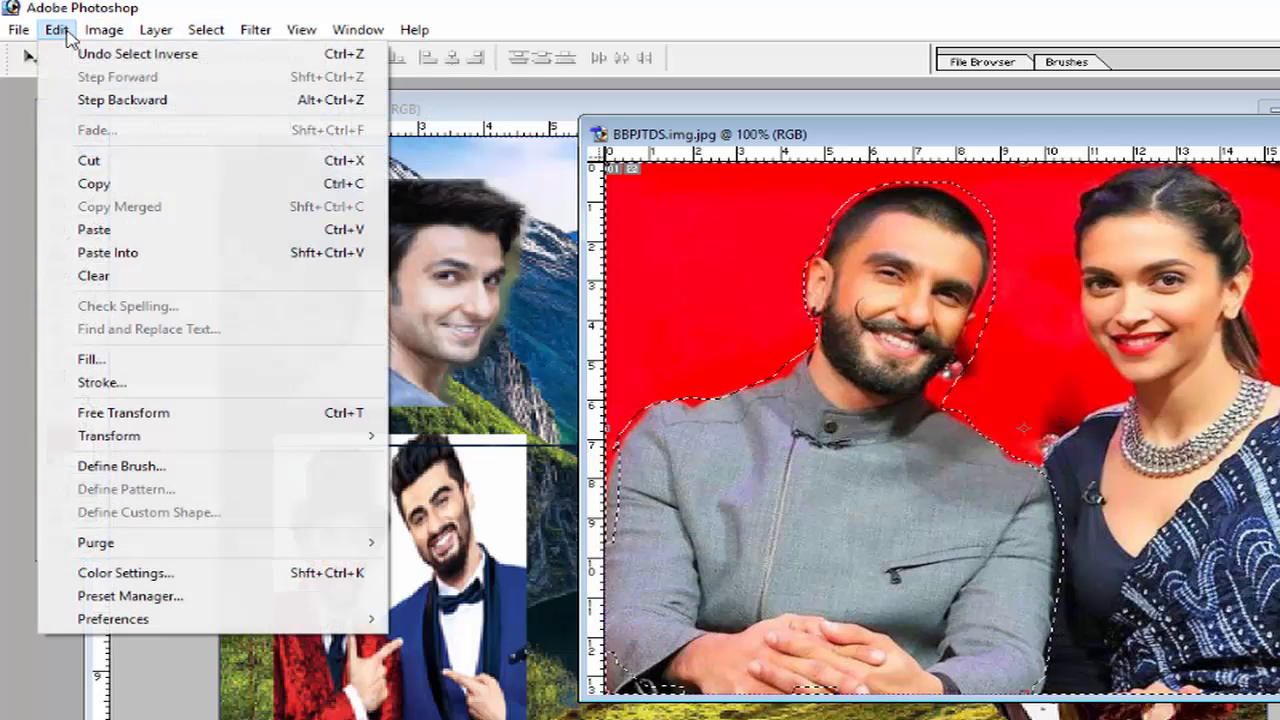
{"action": "left_click", "coordinate": [94, 183]}
{"action": "left_click", "coordinate": [450, 224]}
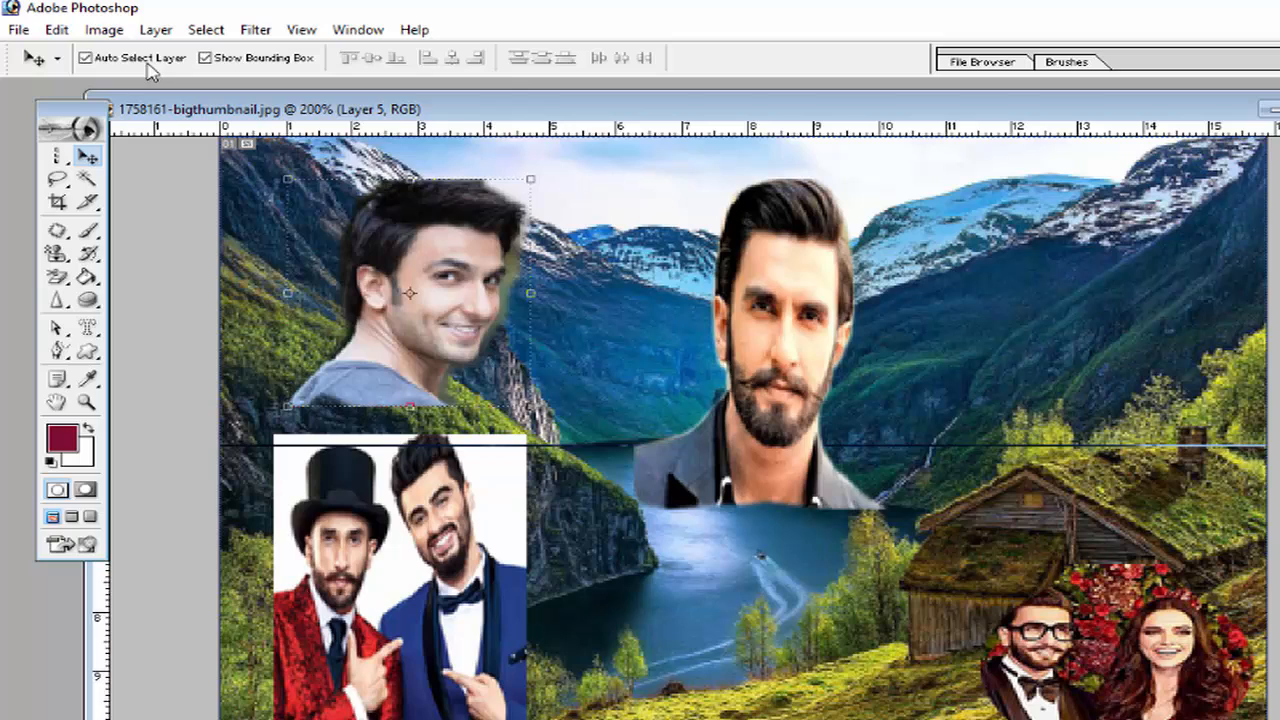
{"action": "left_click", "coordinate": [56, 29]}
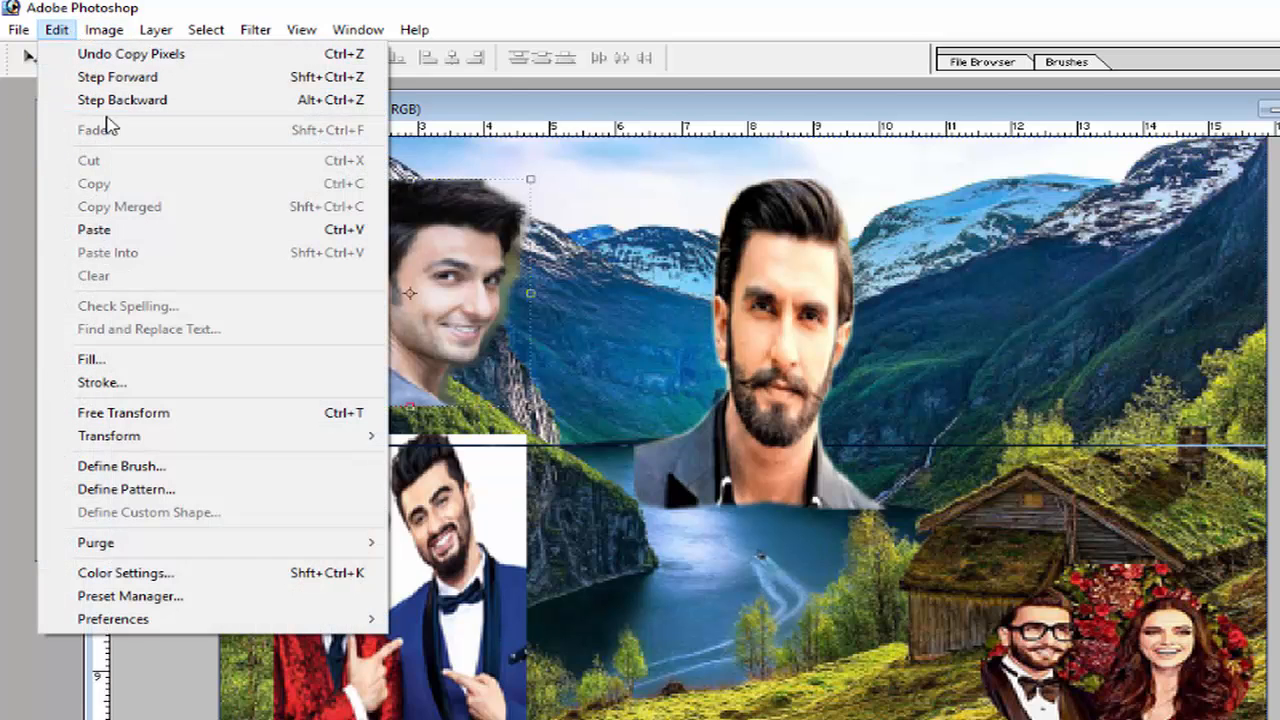
{"action": "left_click", "coordinate": [137, 232]}
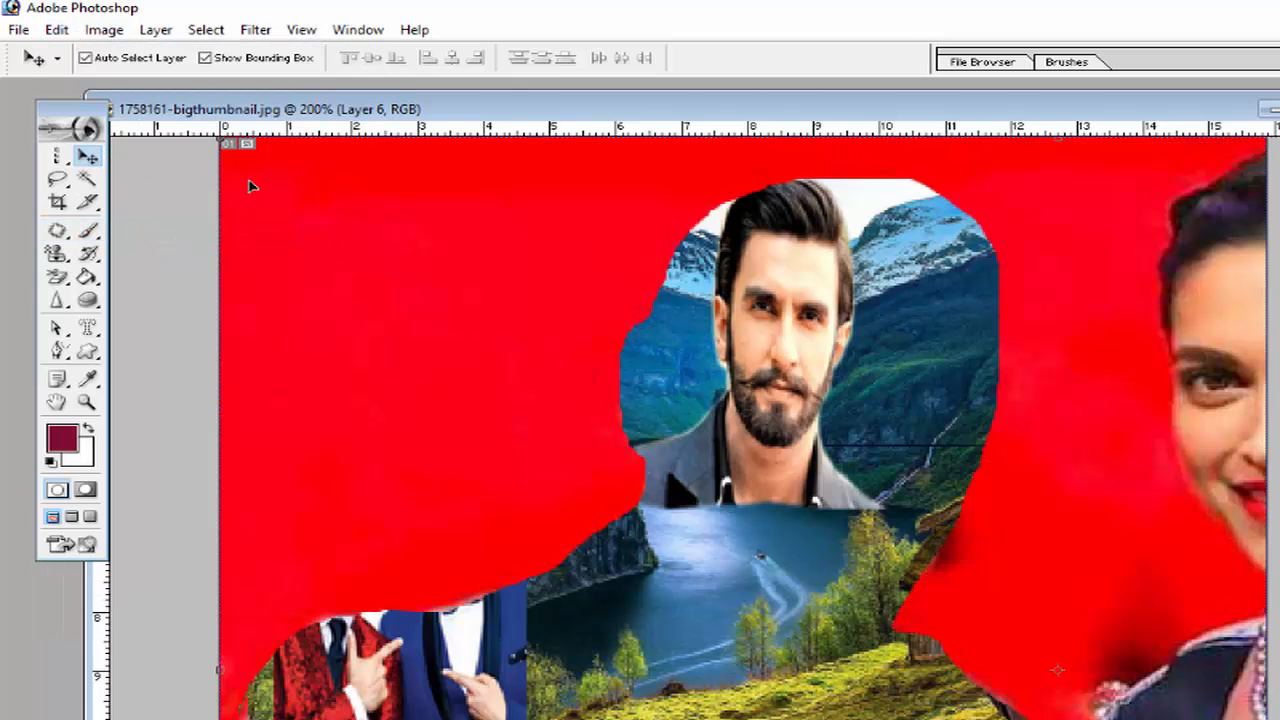
Step: Scale the pasted red-background layer to about 28.7% width and 37.3% height, place it on the landscape's right half, and apply the transformation
{"action": "left_click_drag", "start_coordinate": [285, 194], "coordinate": [420, 277]}
{"action": "left_click_drag", "start_coordinate": [362, 226], "coordinate": [694, 400]}
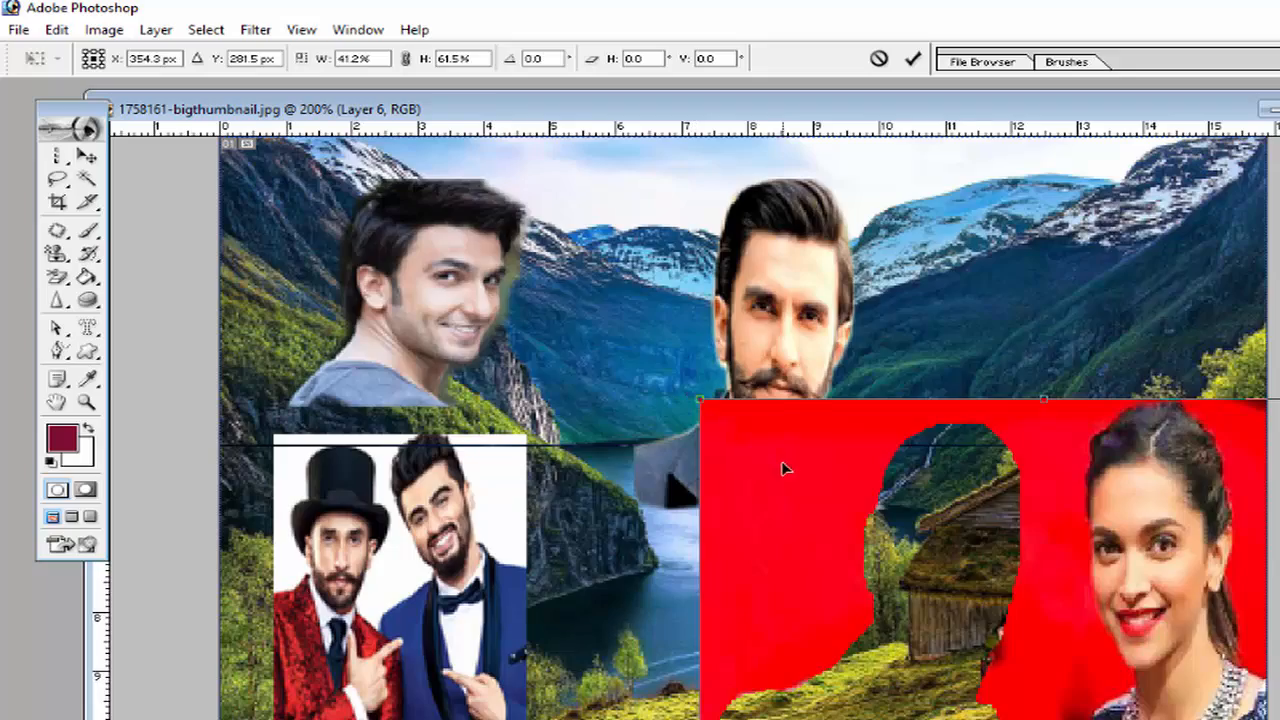
{"action": "left_click_drag", "start_coordinate": [785, 468], "coordinate": [517, 231]}
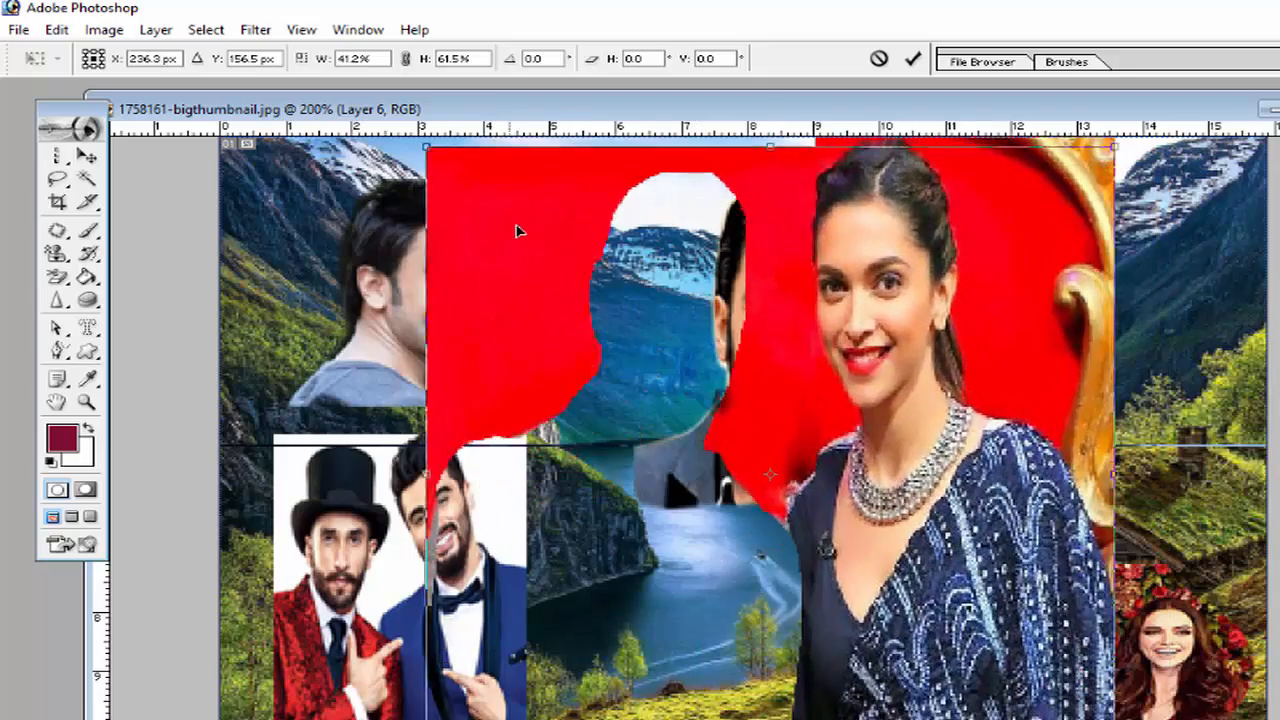
{"action": "left_click_drag", "start_coordinate": [436, 170], "coordinate": [778, 250]}
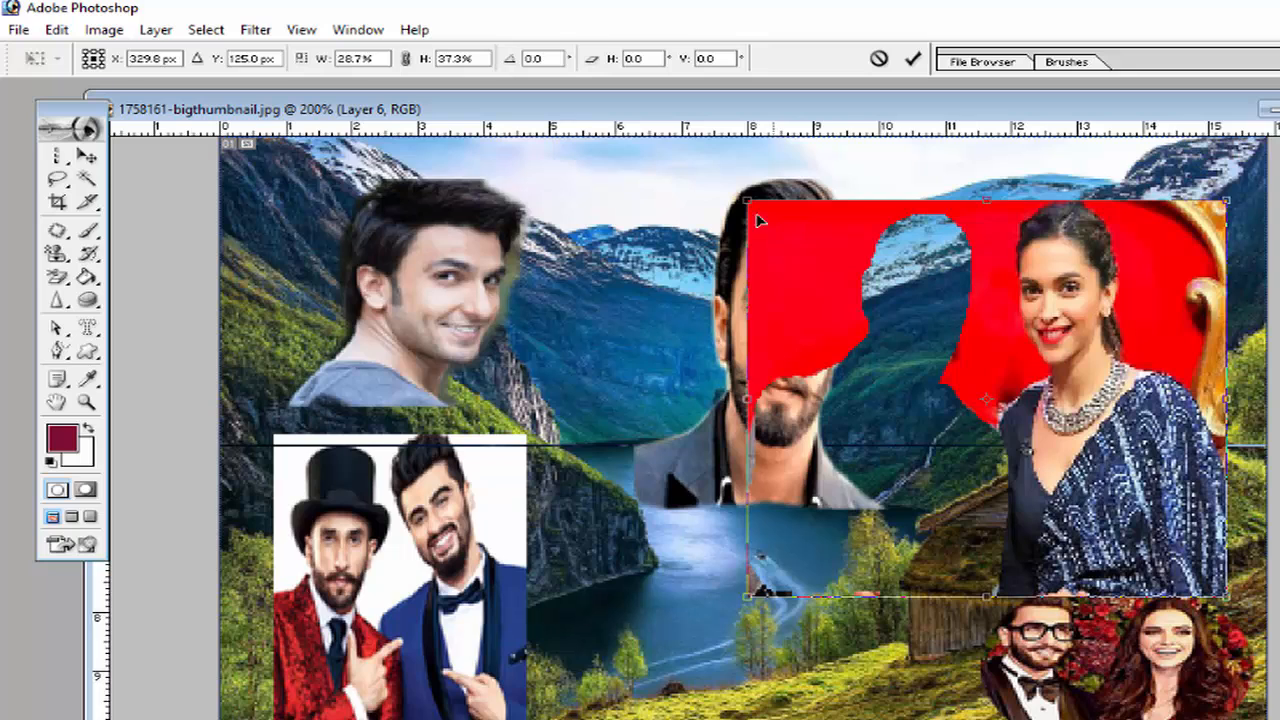
{"action": "left_click", "coordinate": [86, 156]}
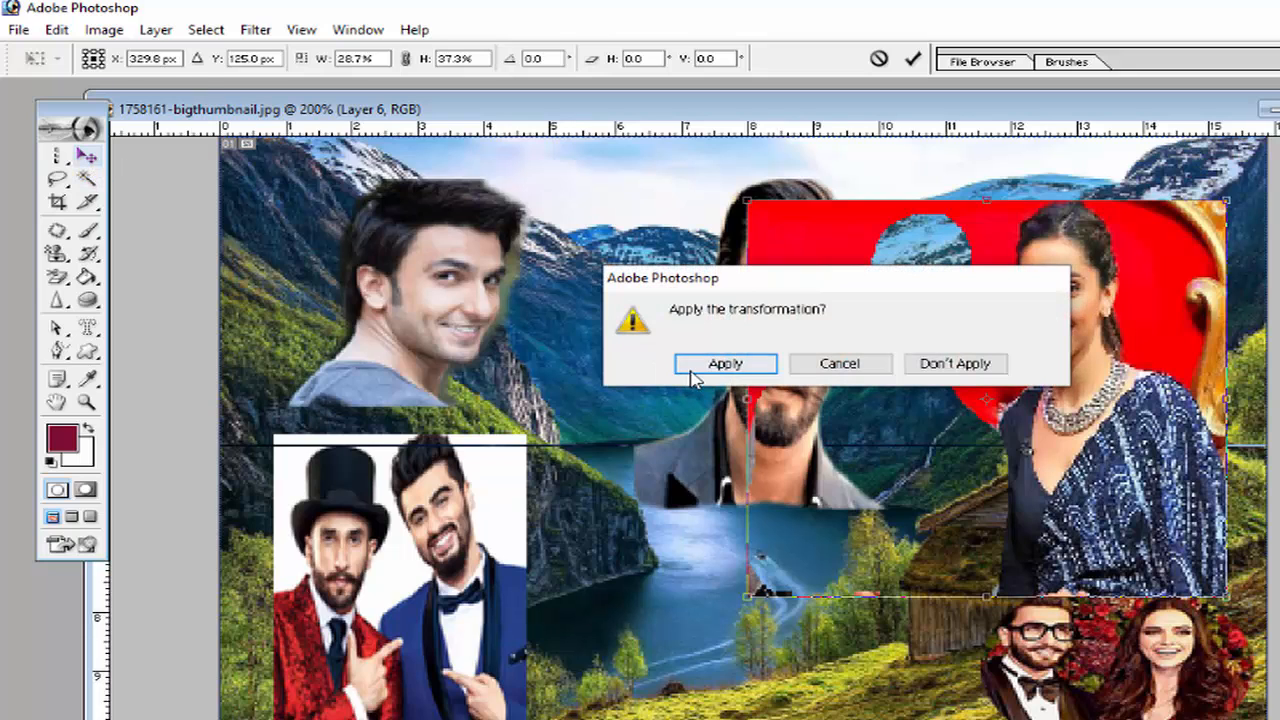
{"action": "left_click", "coordinate": [725, 364]}
Step: Return to the BBPJTDS.img window and deselect the outline around the man
{"action": "key", "text": "ctrl+Tab"}
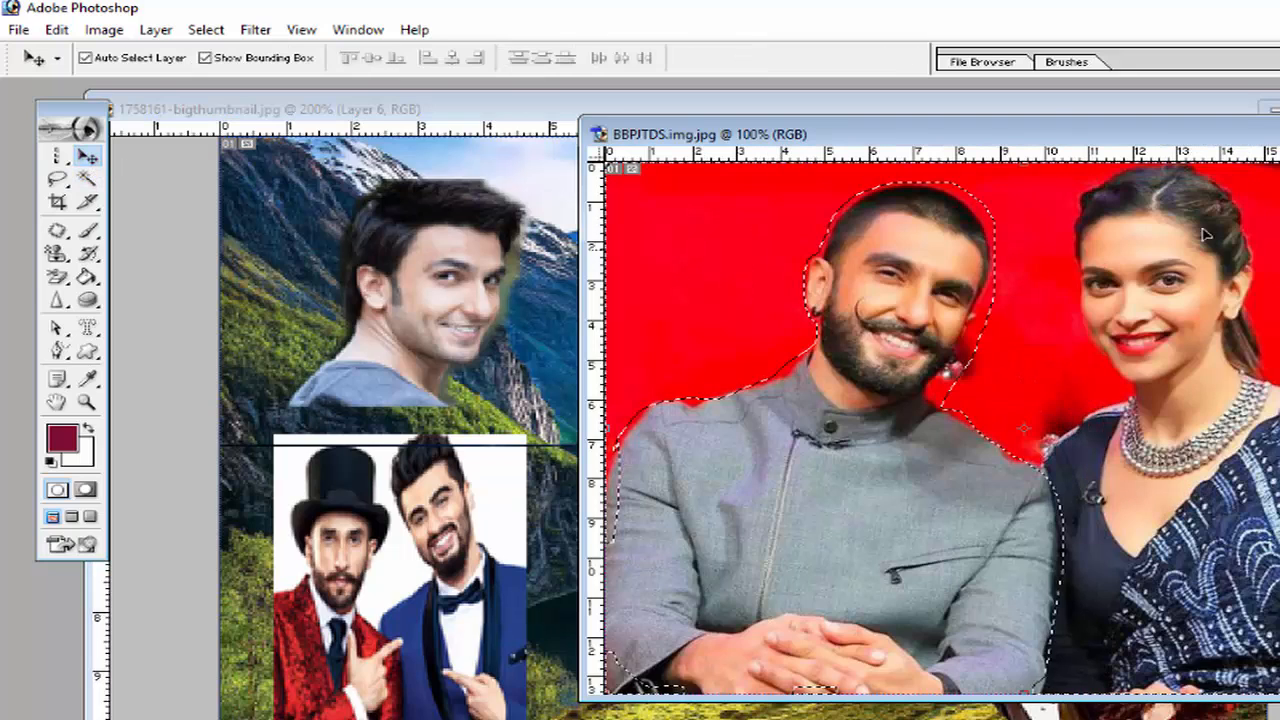
{"action": "left_click", "coordinate": [205, 30]}
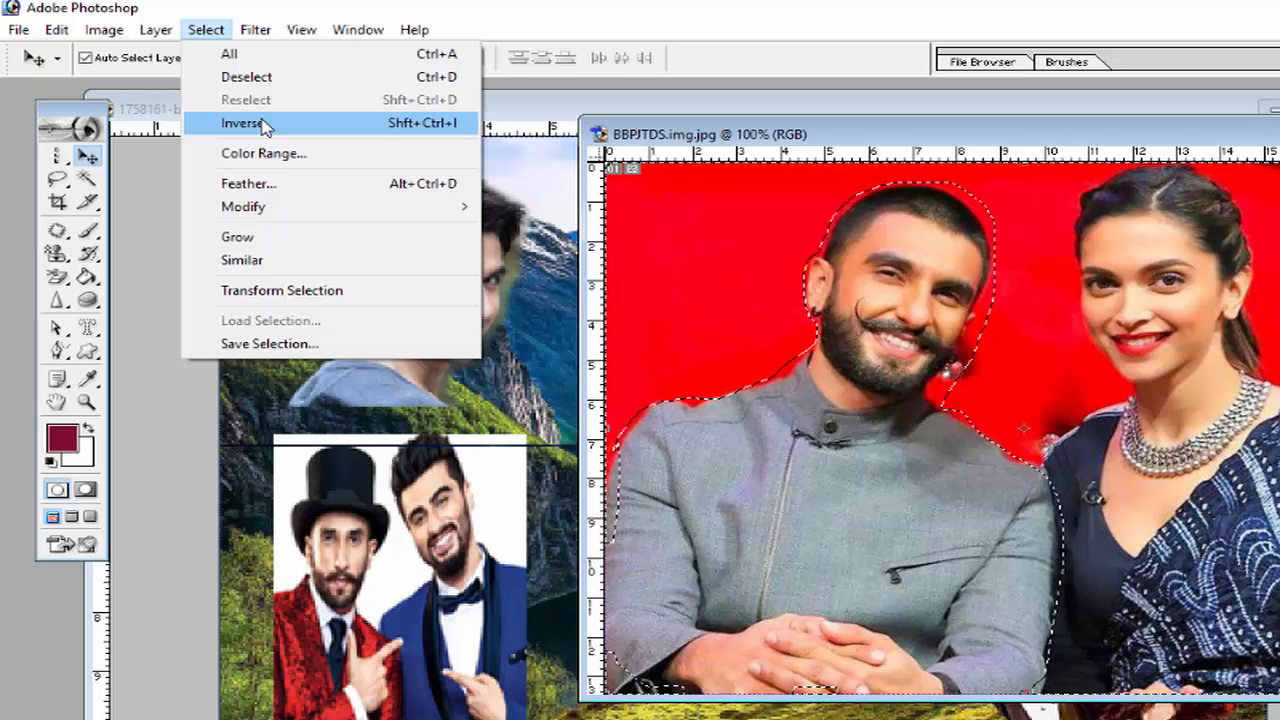
{"action": "left_click", "coordinate": [1033, 243]}
{"action": "key", "text": "ctrl+d"}
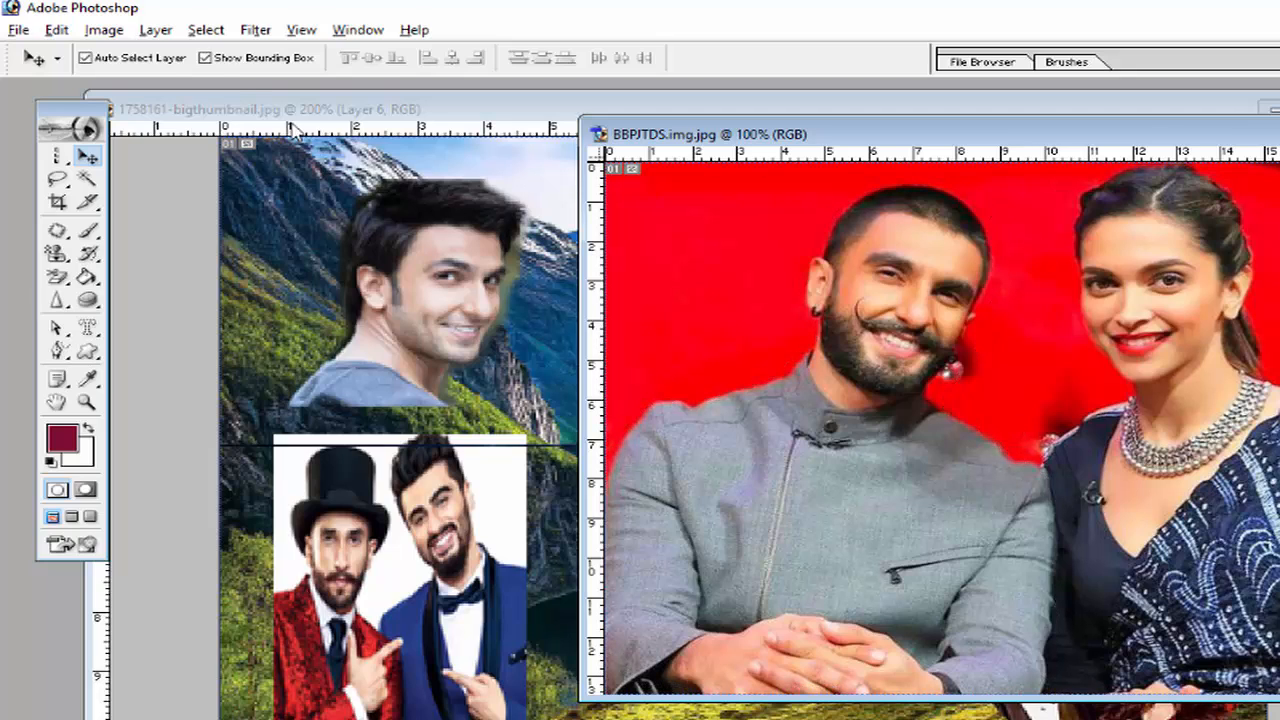
Step: Select the red background of the couple photo with Color Range by sampling its red, and clear that selection
{"action": "left_click", "coordinate": [205, 30]}
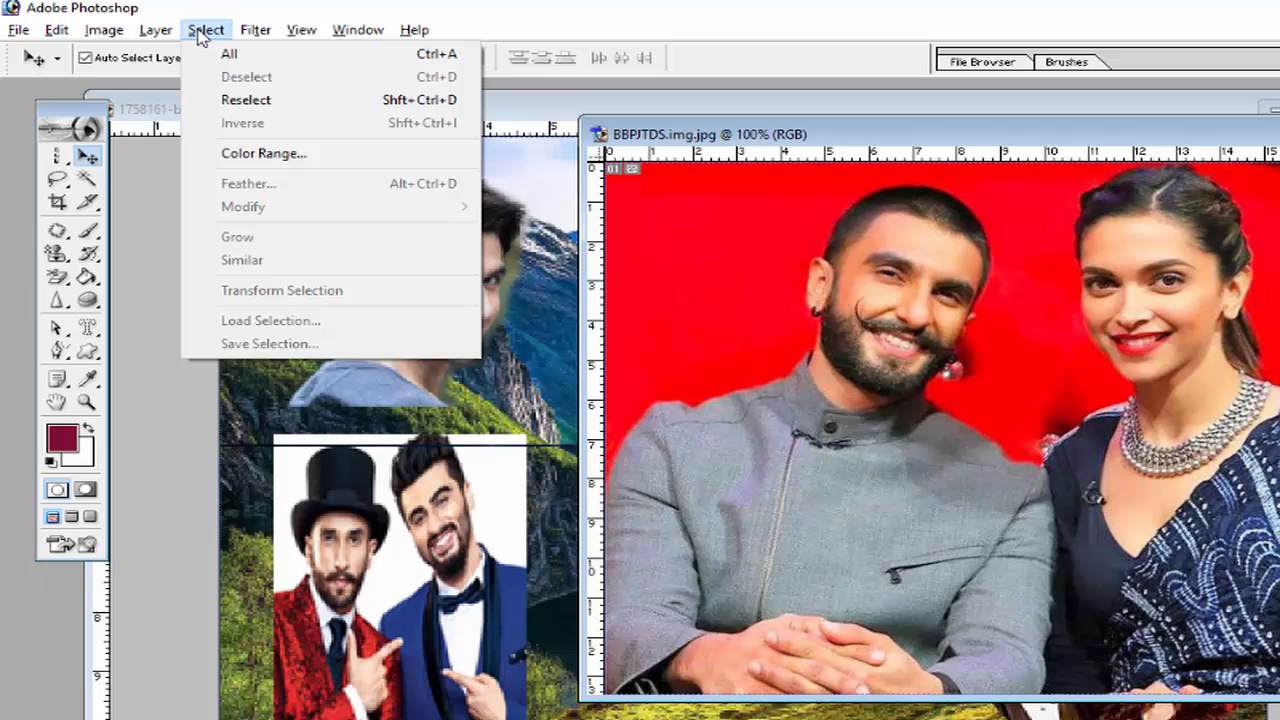
{"action": "left_click", "coordinate": [266, 156]}
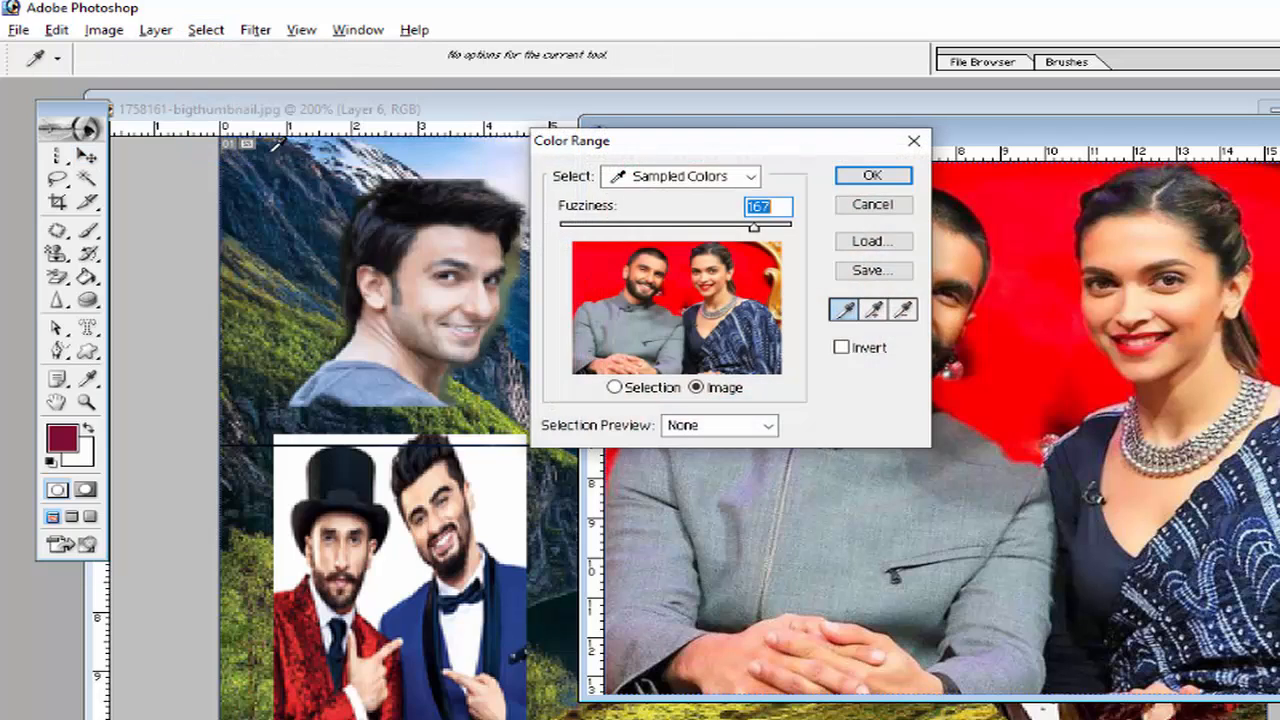
{"action": "left_click_drag", "start_coordinate": [645, 147], "coordinate": [301, 91]}
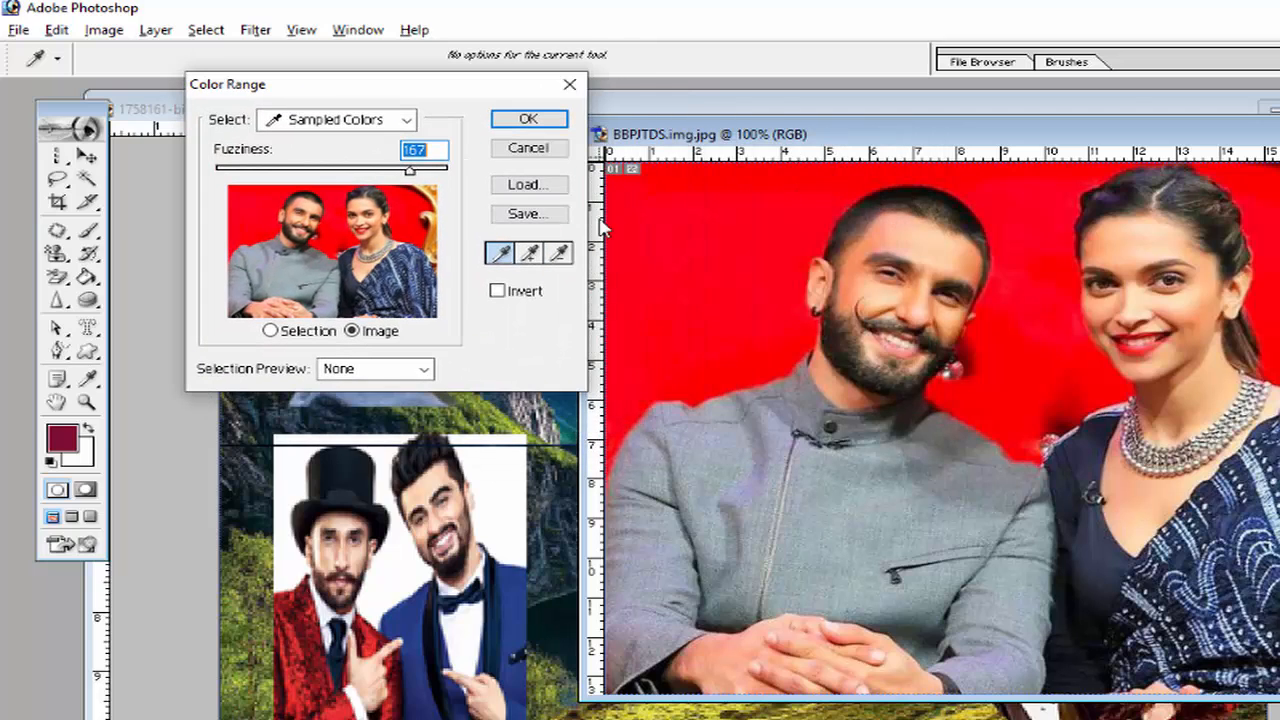
{"action": "left_click", "coordinate": [742, 233]}
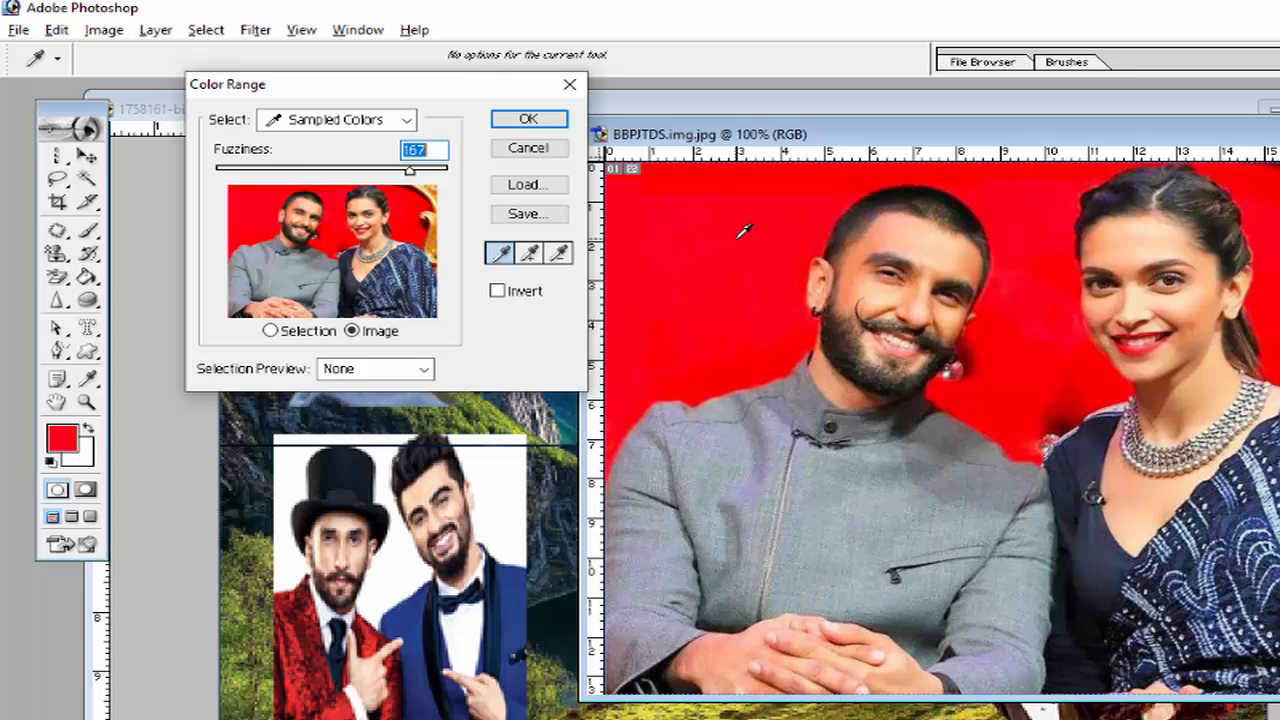
{"action": "left_click", "coordinate": [511, 121]}
{"action": "key", "text": "v"}
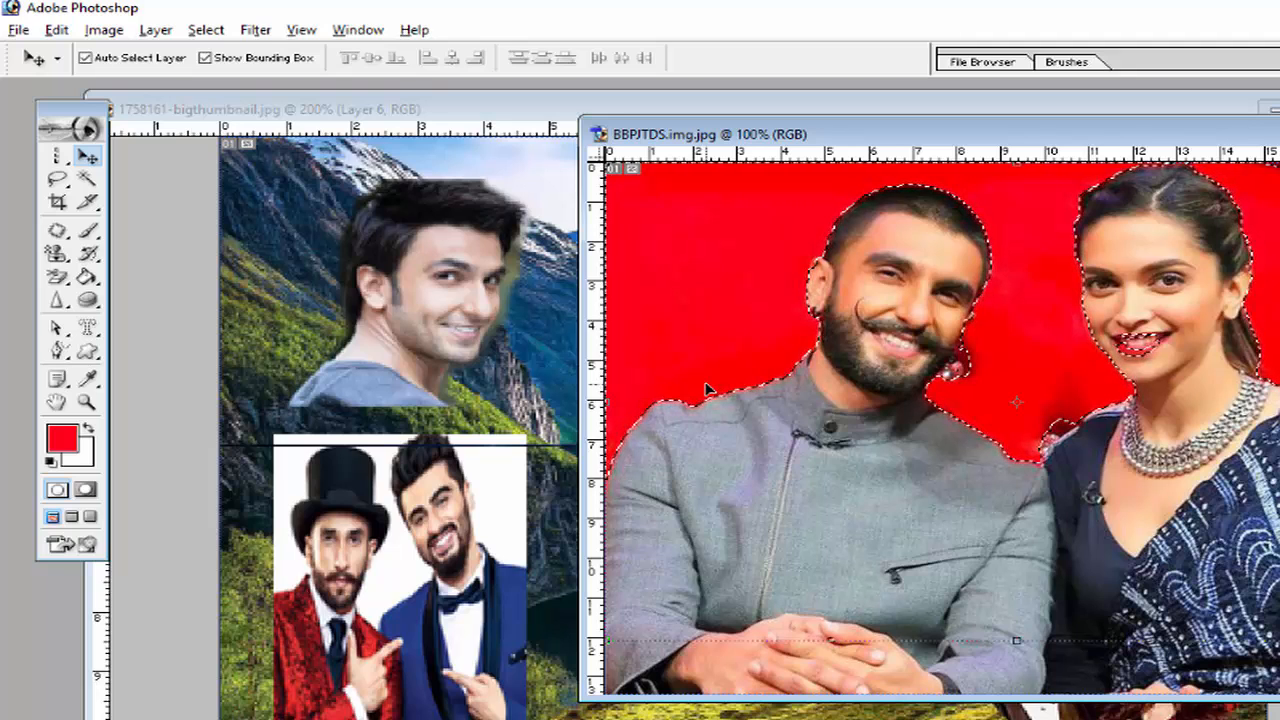
{"action": "left_click", "coordinate": [205, 30]}
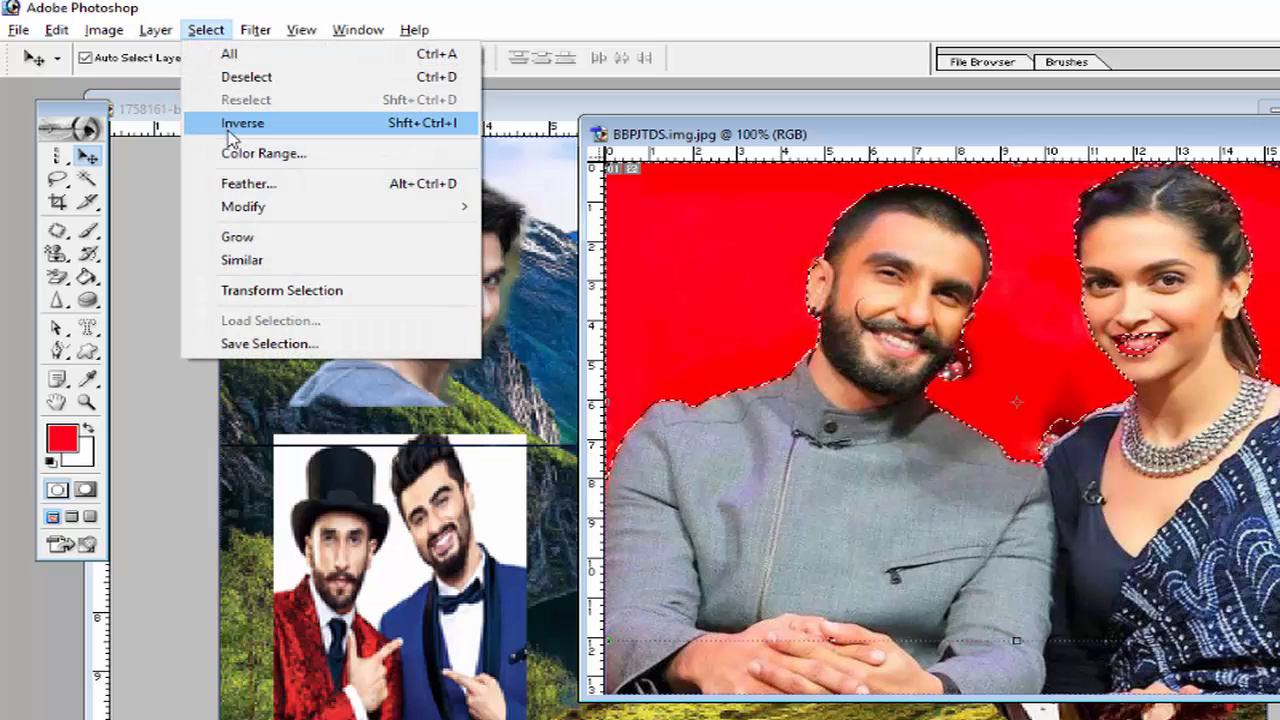
{"action": "left_click", "coordinate": [772, 178]}
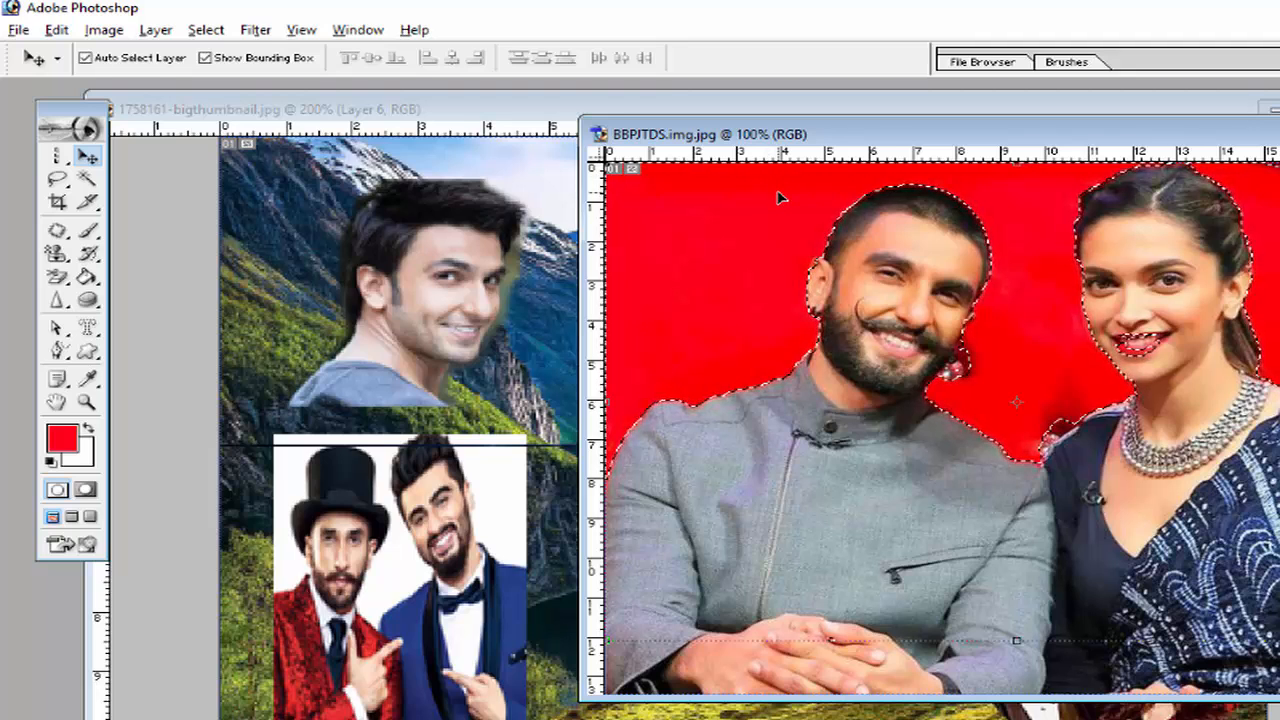
Step: Select the grey tones with Color Range by sampling the man's jacket, and deselect them
{"action": "left_click", "coordinate": [212, 31]}
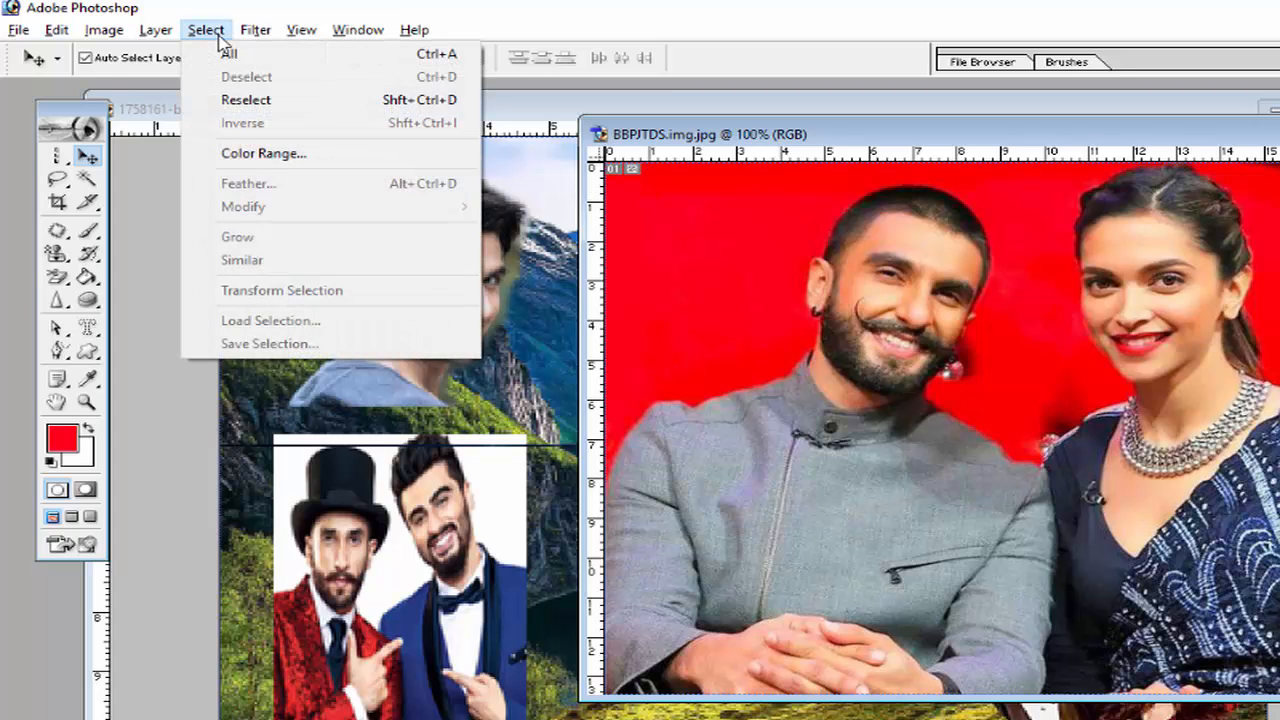
{"action": "left_click", "coordinate": [250, 152]}
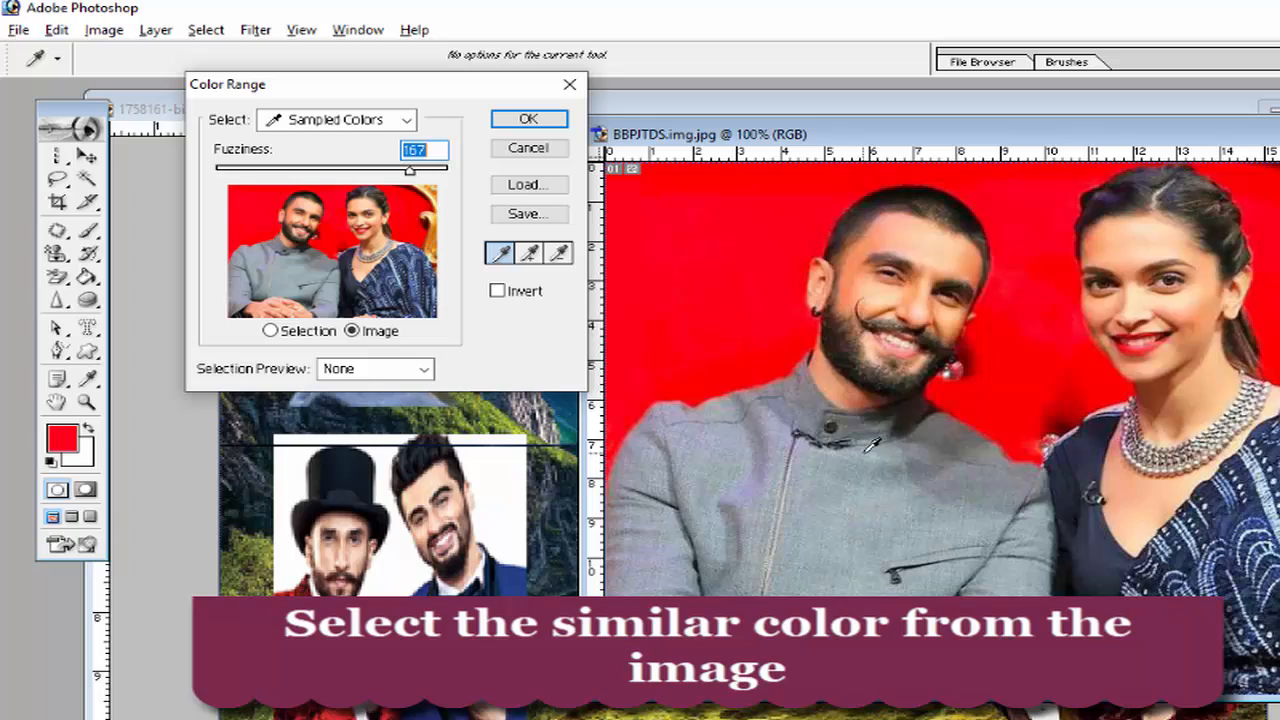
{"action": "left_click", "coordinate": [872, 475]}
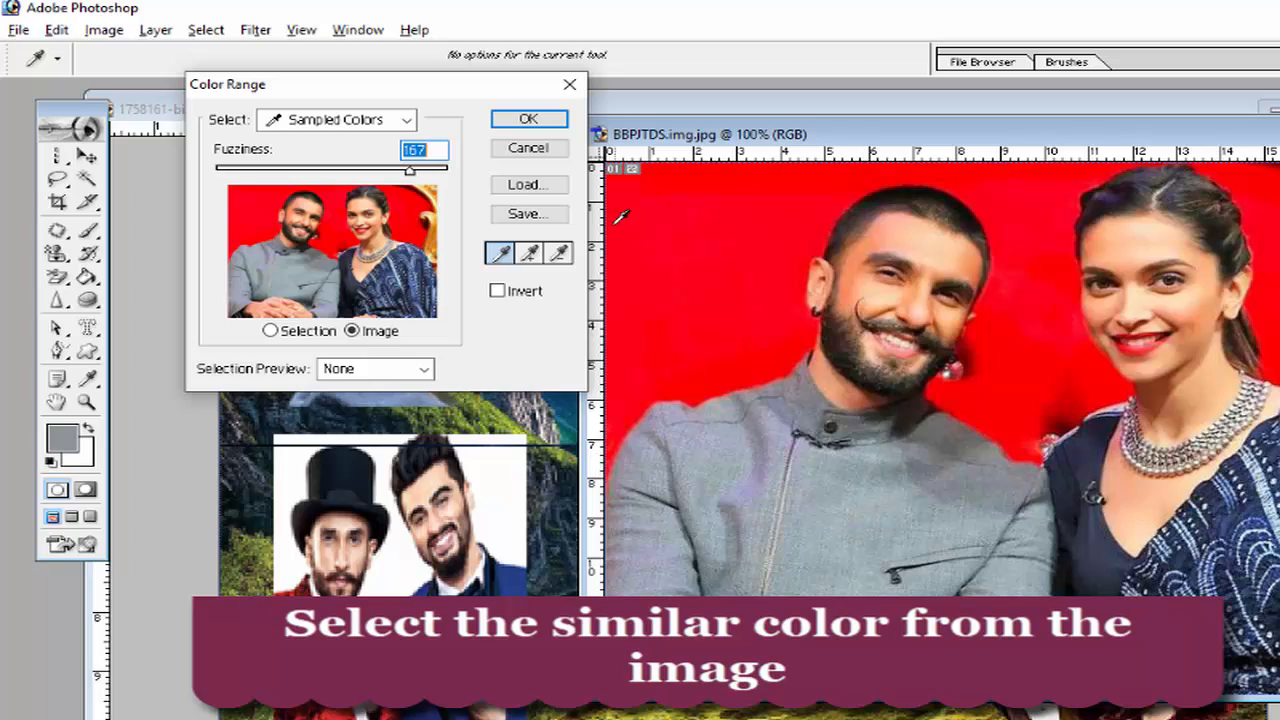
{"action": "left_click", "coordinate": [528, 121]}
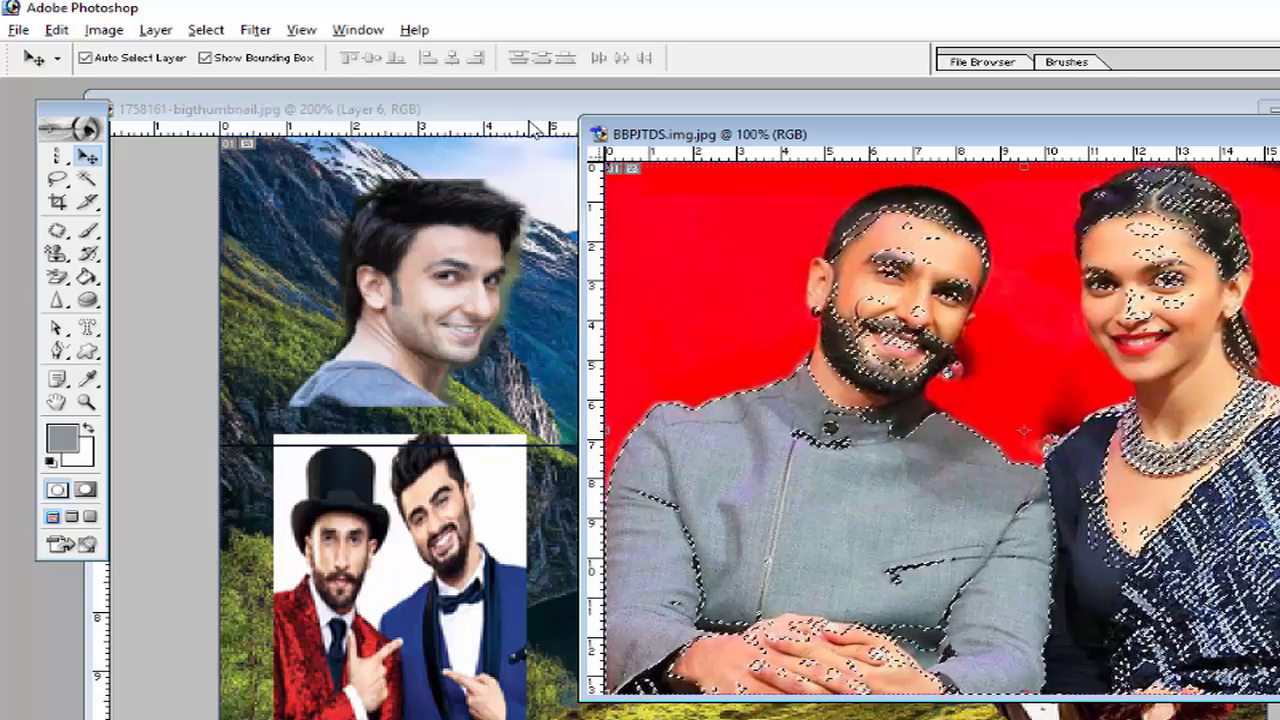
{"action": "key", "text": "ctrl+d"}
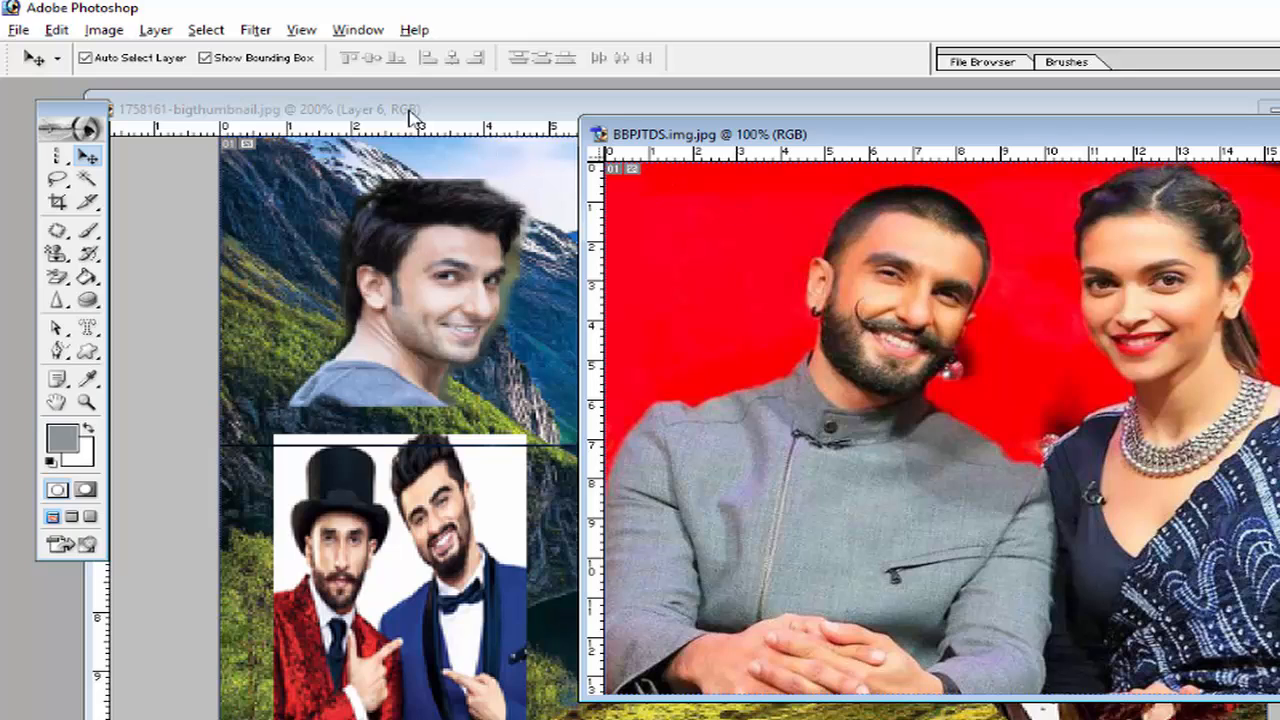
Step: Select the skin tones in the couple photo with Color Range by sampling the woman's skin below her necklace
{"action": "left_click", "coordinate": [216, 34]}
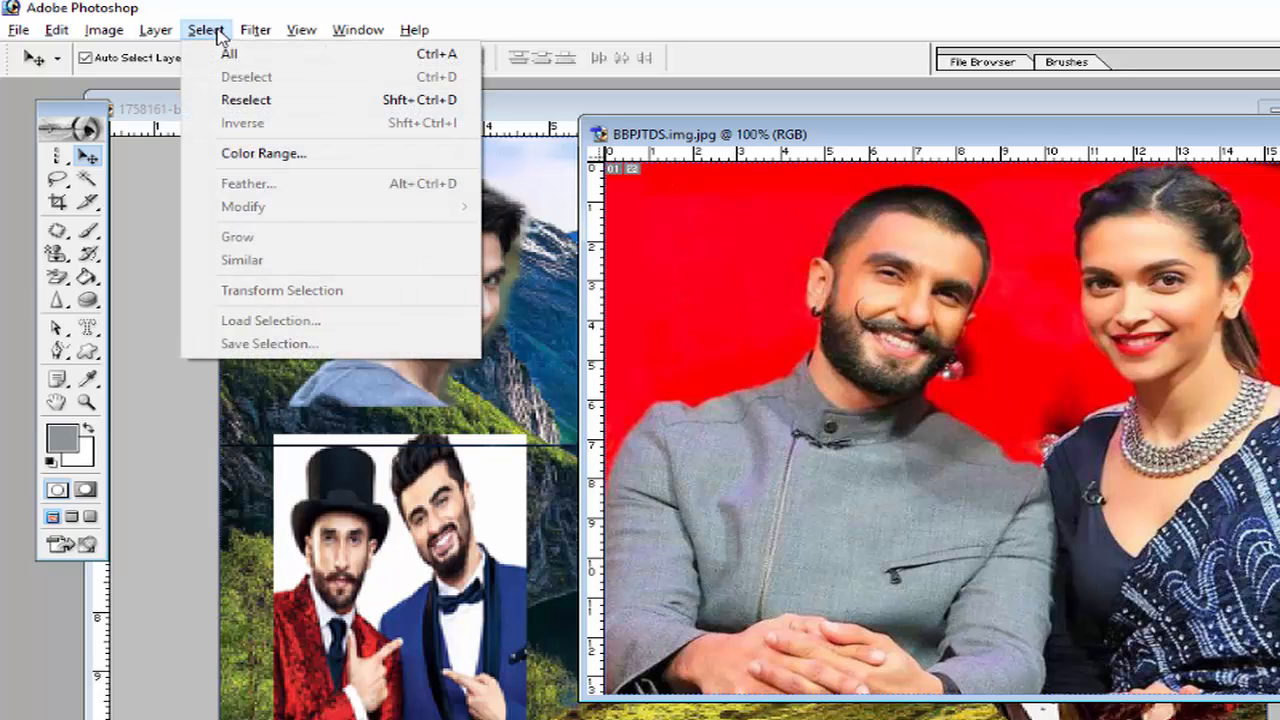
{"action": "mouse_move", "coordinate": [255, 30]}
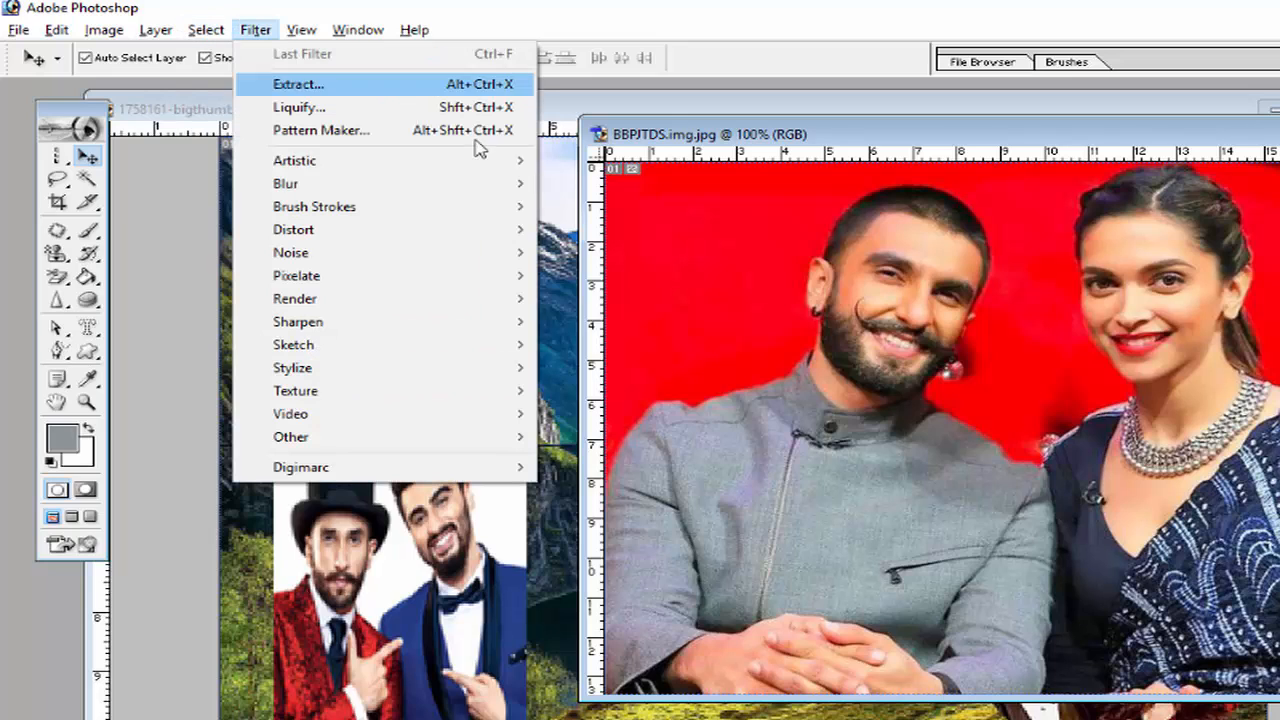
{"action": "left_click", "coordinate": [1155, 484]}
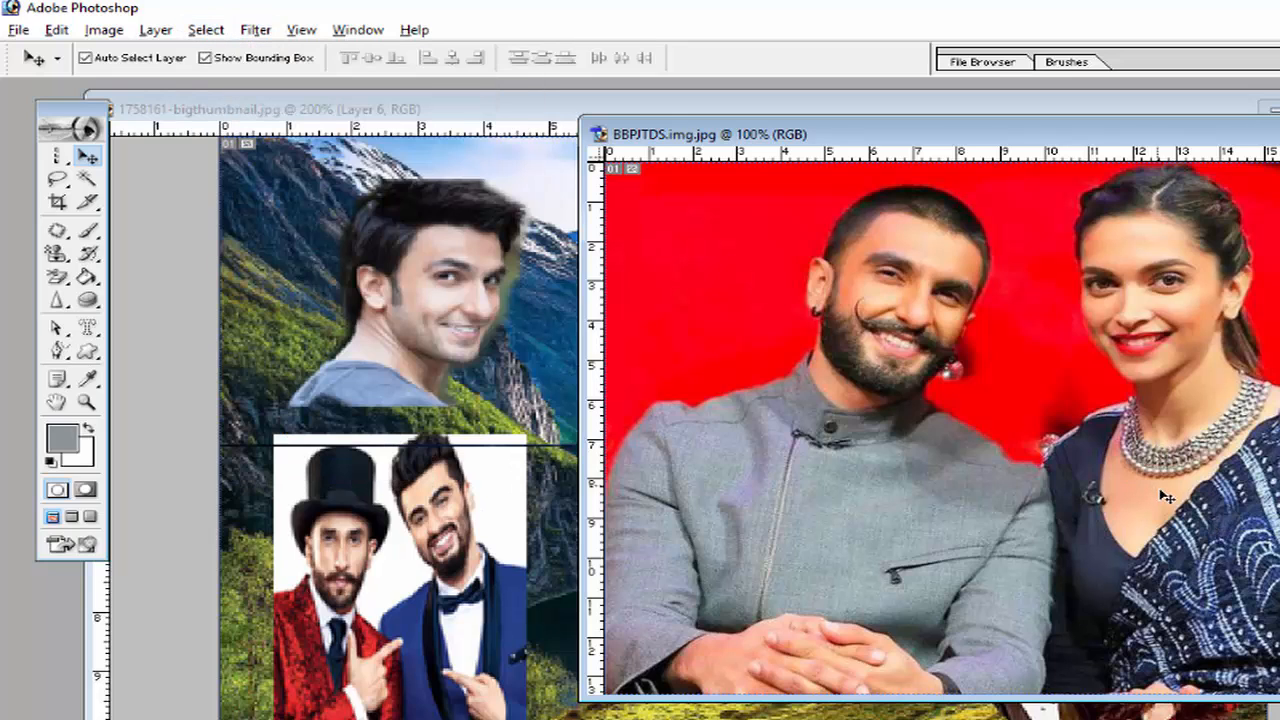
{"action": "left_click", "coordinate": [204, 33]}
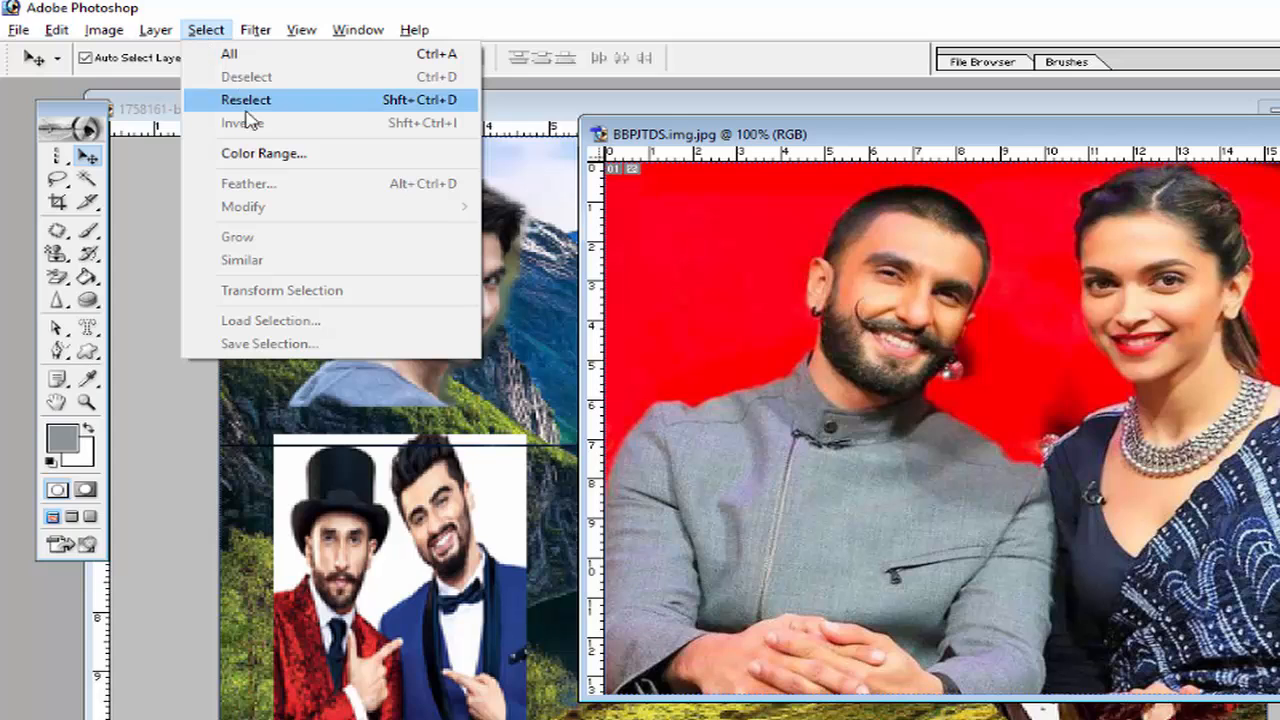
{"action": "left_click", "coordinate": [264, 155]}
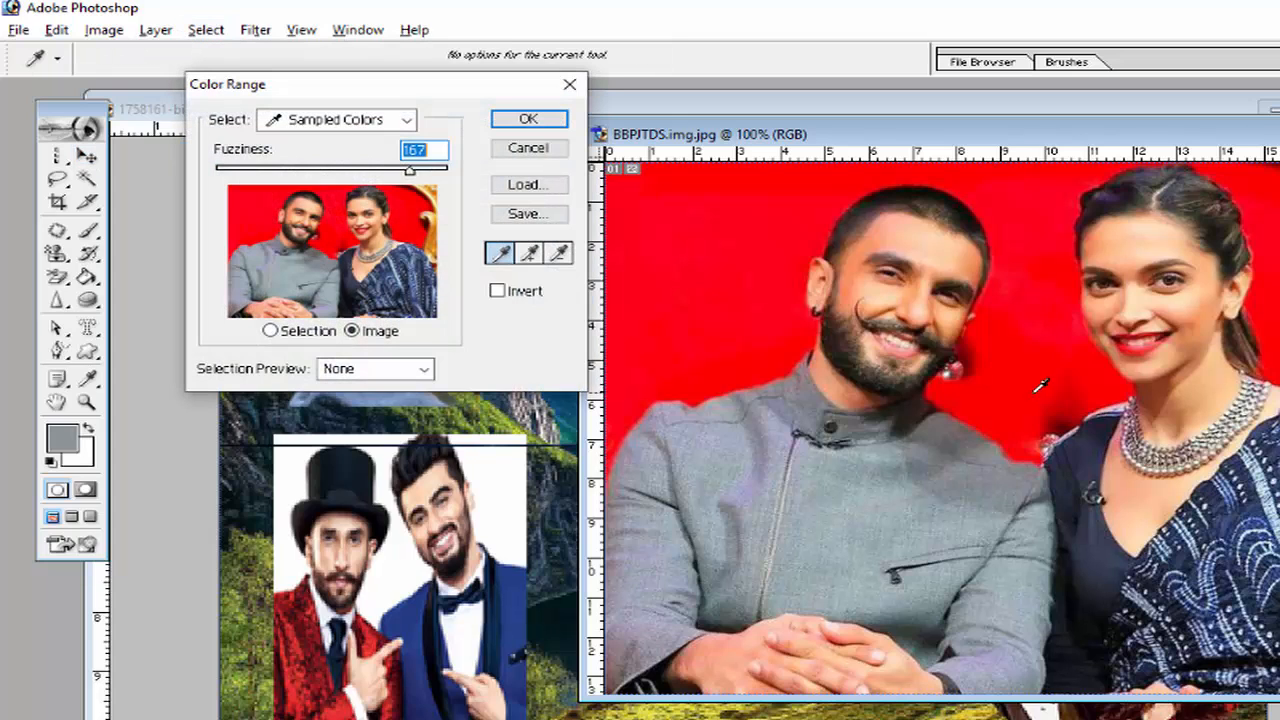
{"action": "left_click", "coordinate": [1148, 487]}
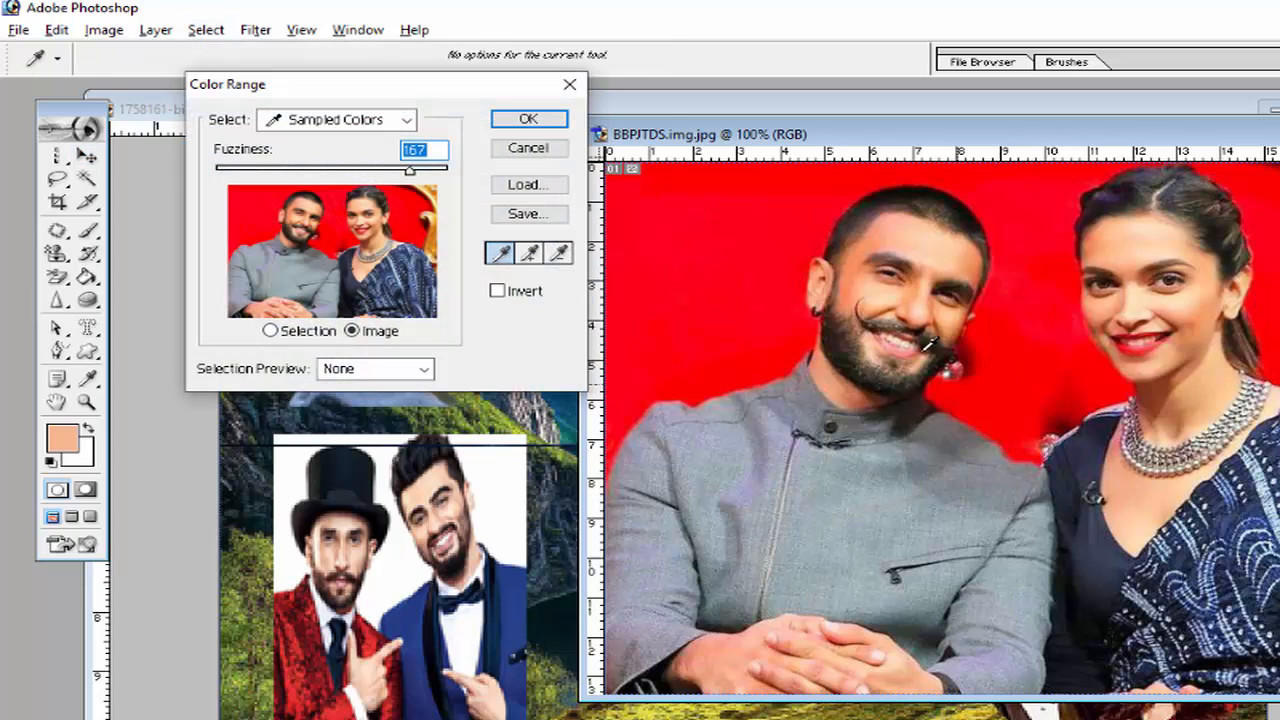
{"action": "left_click", "coordinate": [555, 124]}
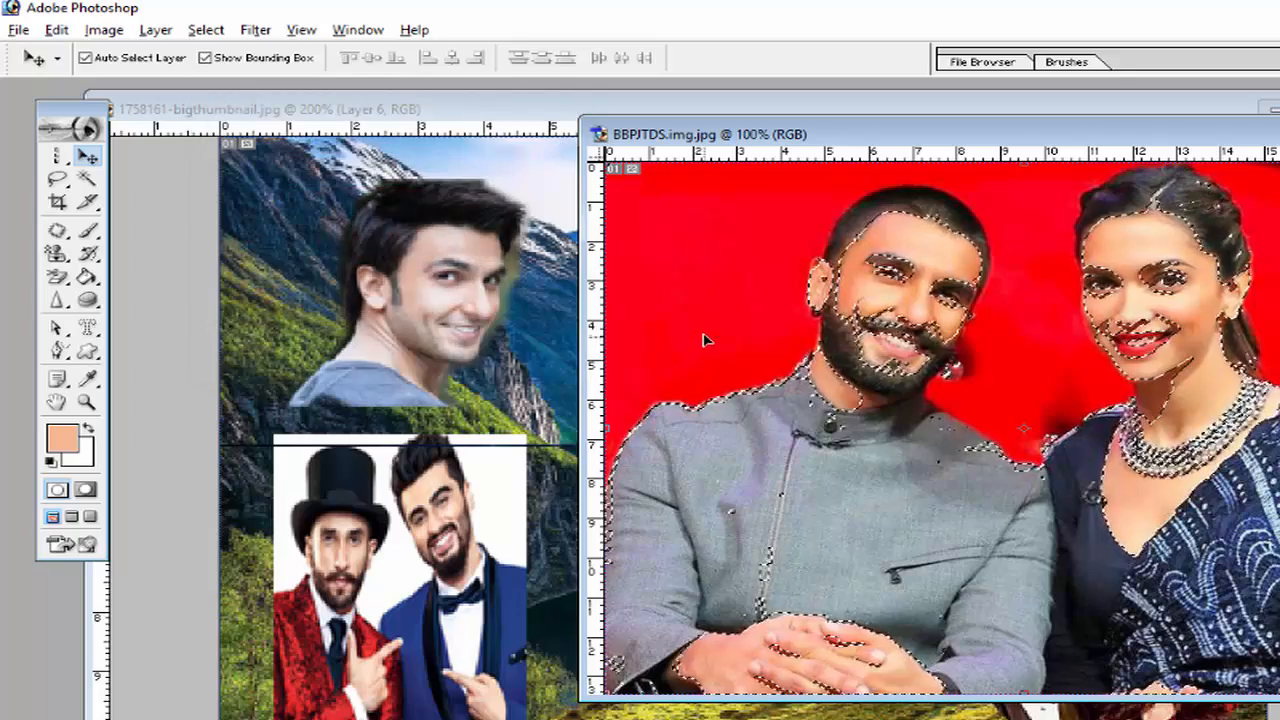
Step: Extend the skin-tone selection across the couple photo with the Similar command
{"action": "left_click", "coordinate": [205, 30]}
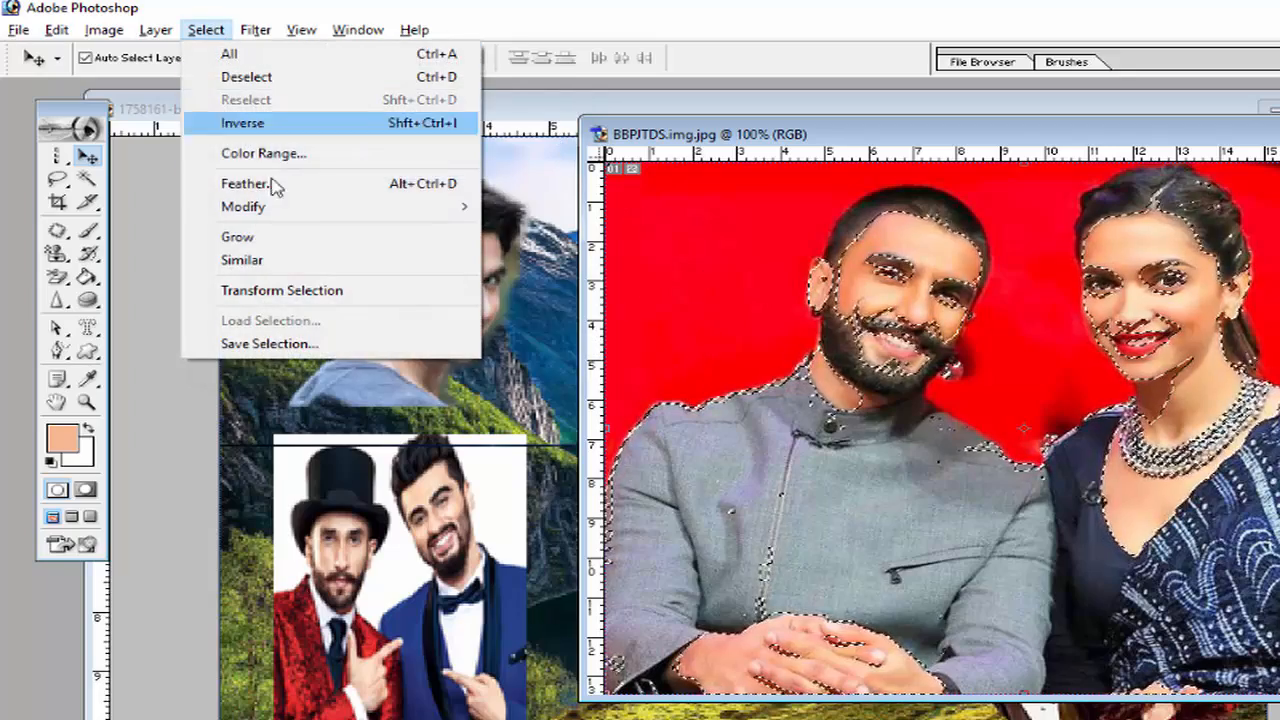
{"action": "left_click", "coordinate": [290, 250]}
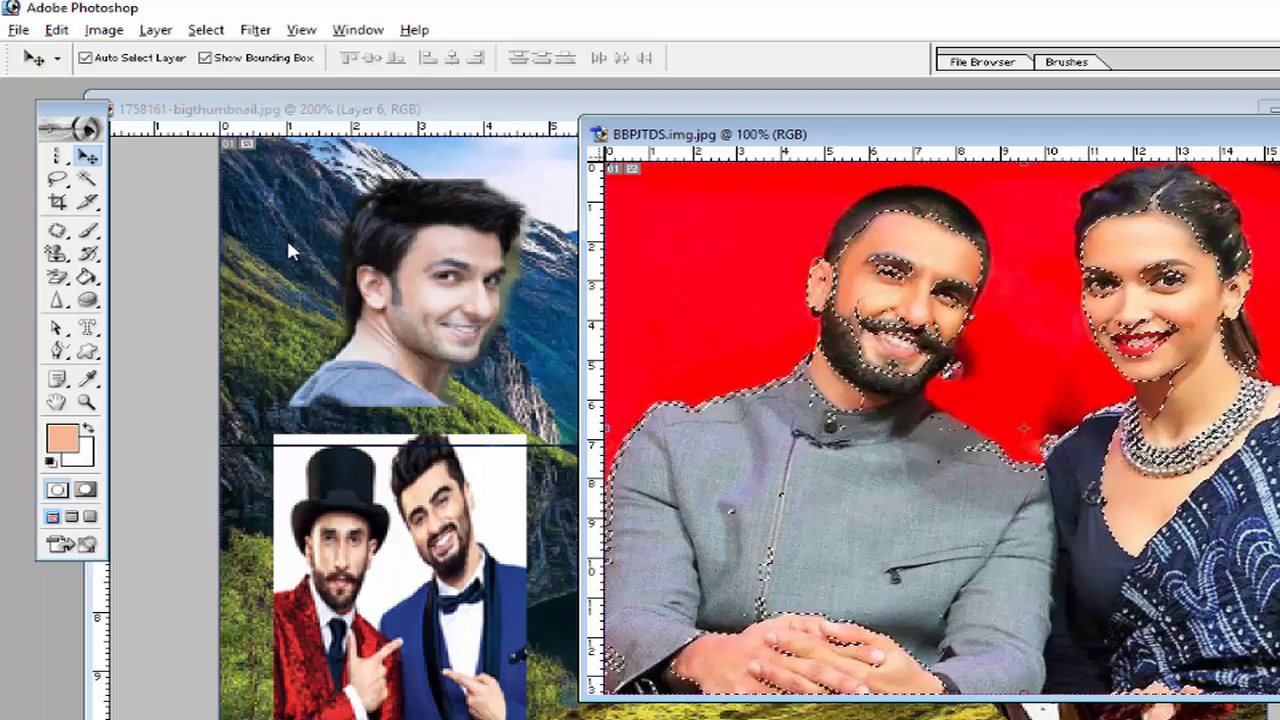
{"action": "left_click", "coordinate": [219, 32]}
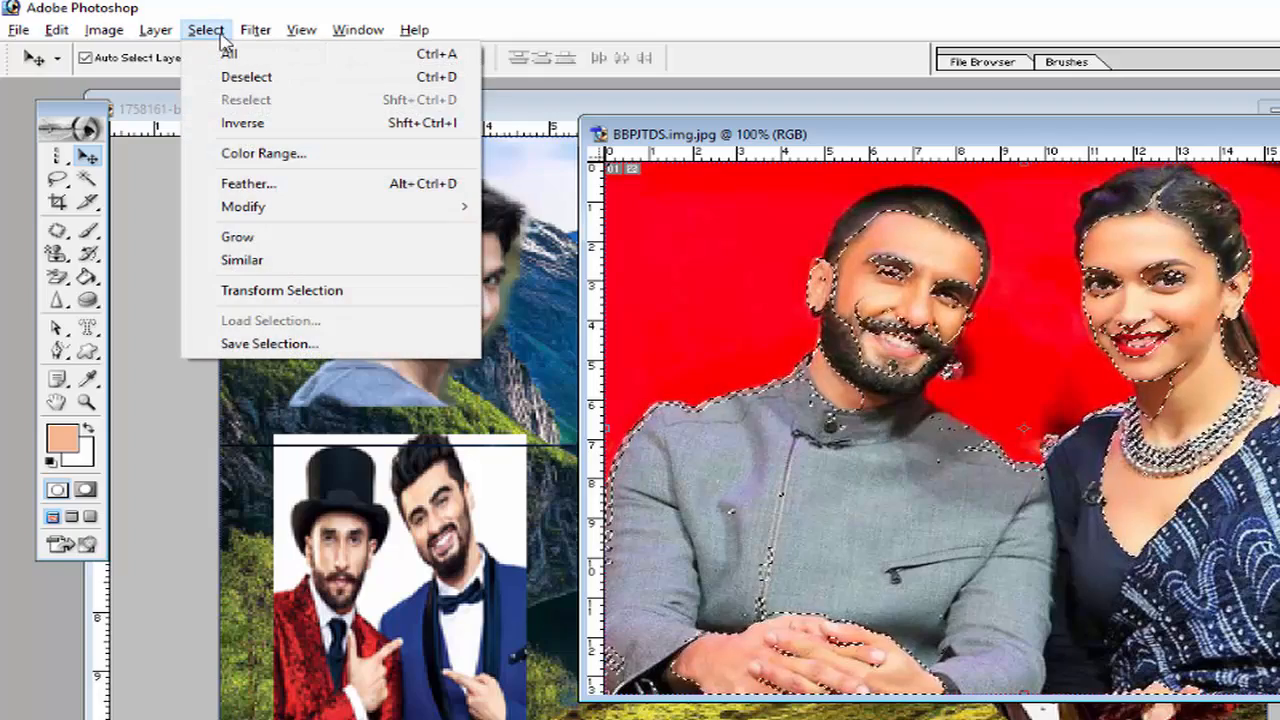
{"action": "left_click", "coordinate": [268, 262]}
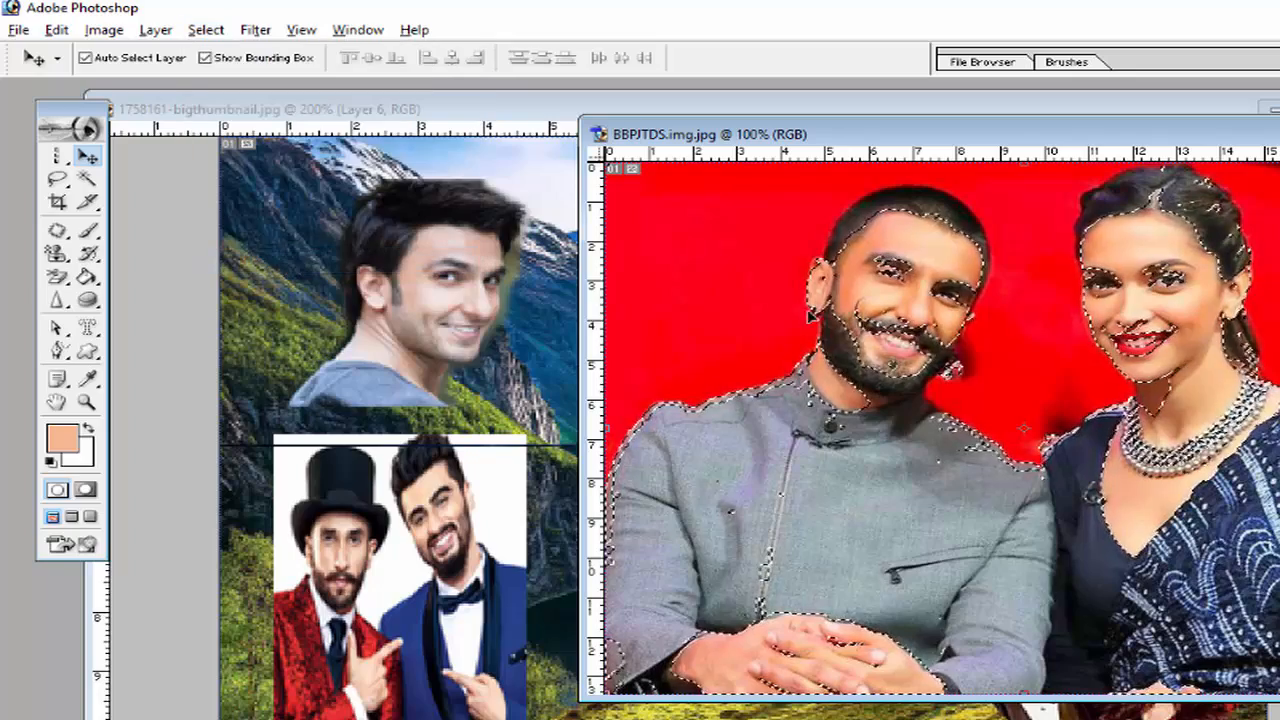
Step: Close BBPJTDS.img without saving and open the photo of the man in green with the woman in orange from the image folder
{"action": "key", "text": "ctrl+w"}
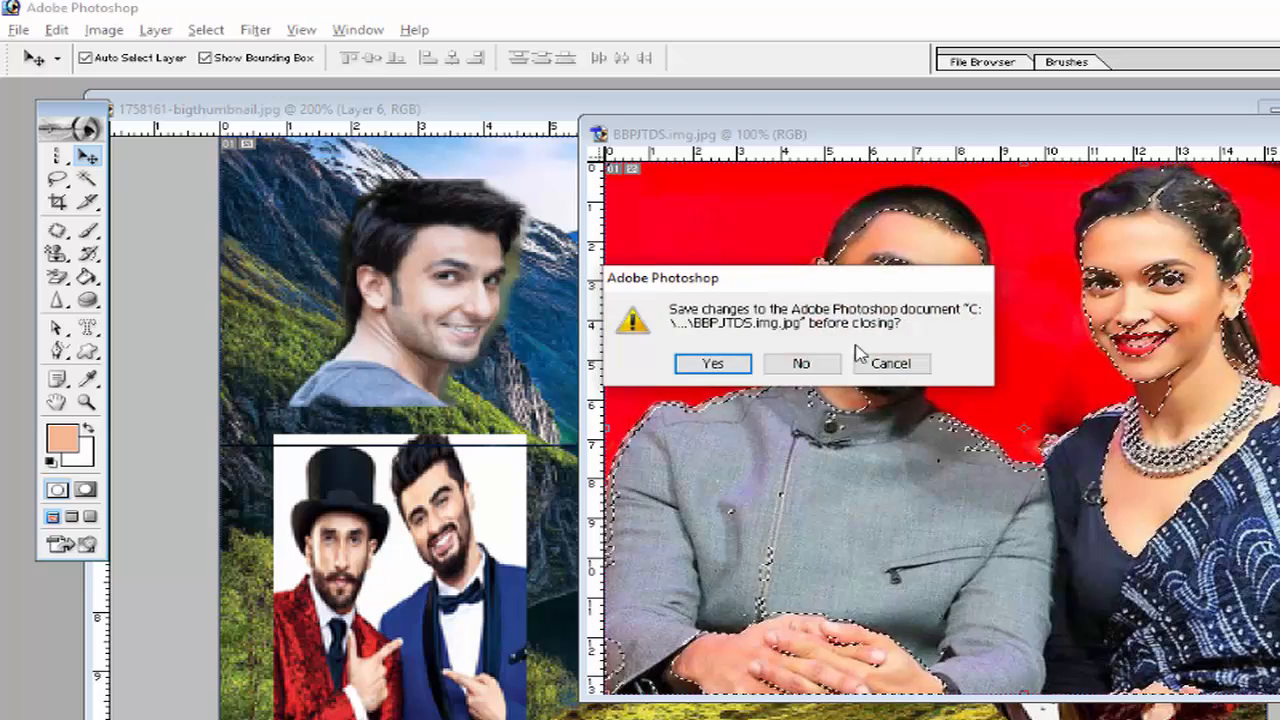
{"action": "left_click", "coordinate": [835, 360]}
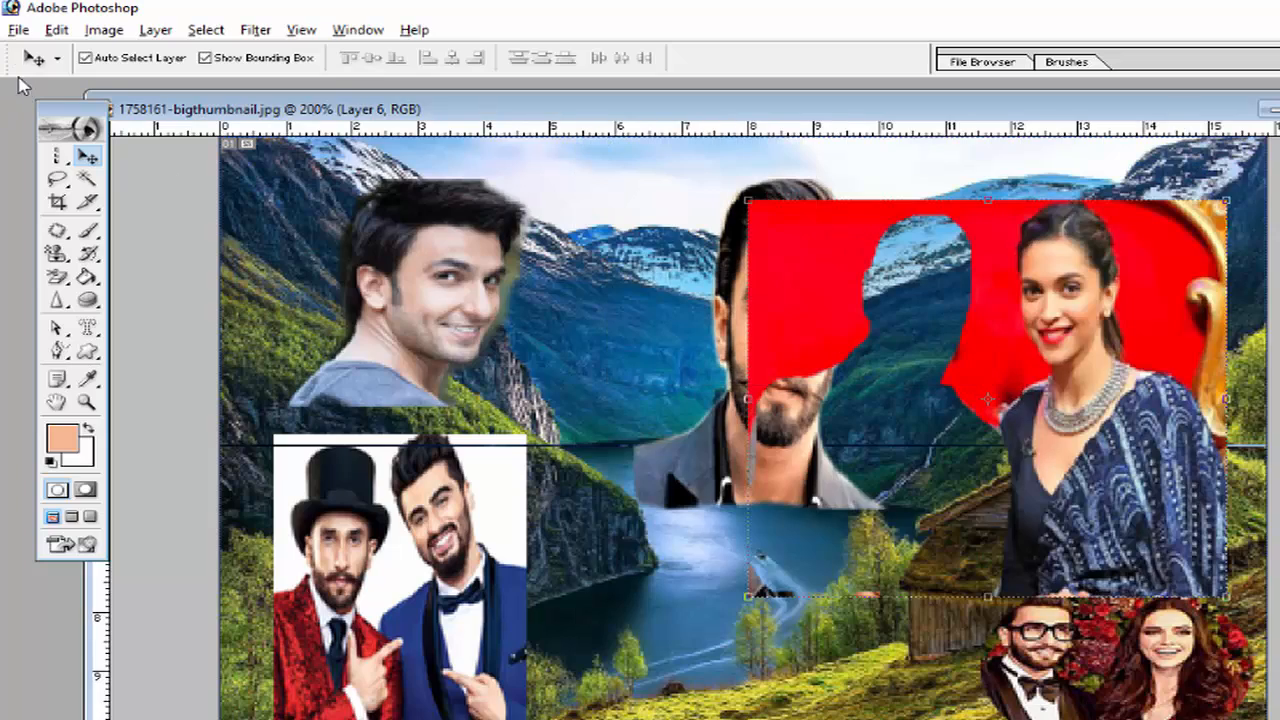
{"action": "left_click", "coordinate": [18, 29]}
{"action": "left_click", "coordinate": [42, 75]}
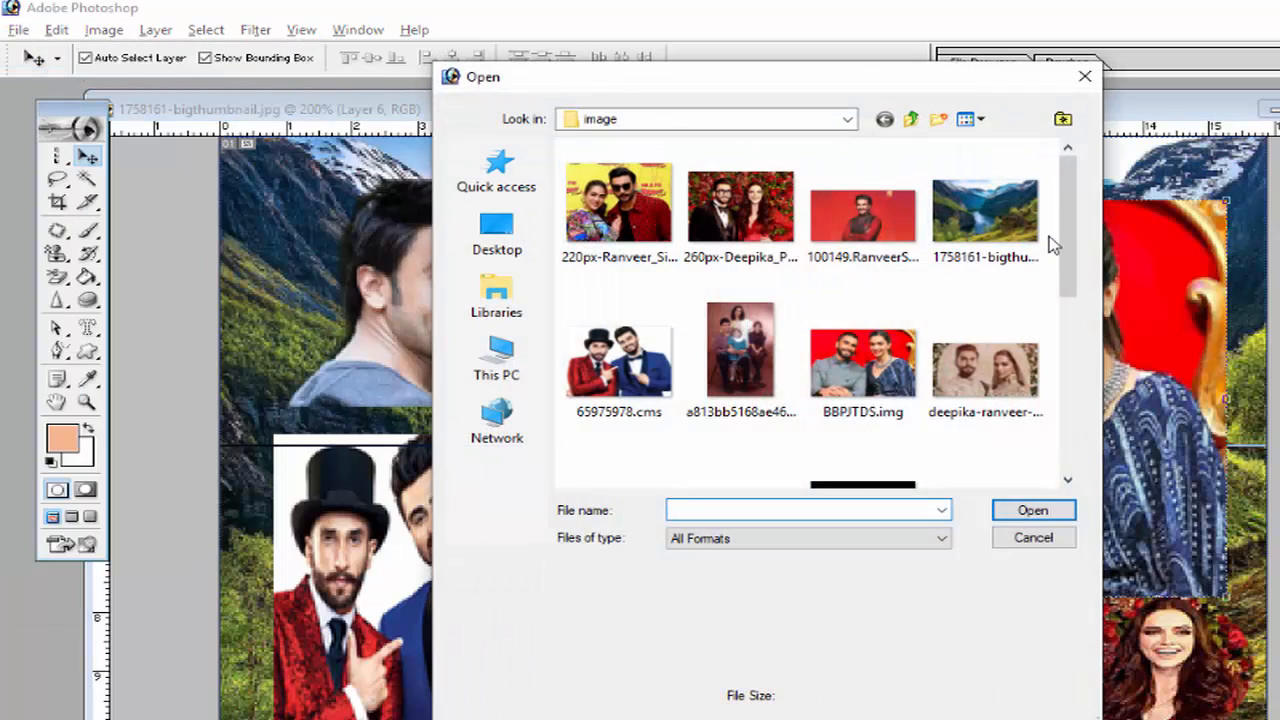
{"action": "left_click_drag", "start_coordinate": [1068, 240], "coordinate": [1063, 385]}
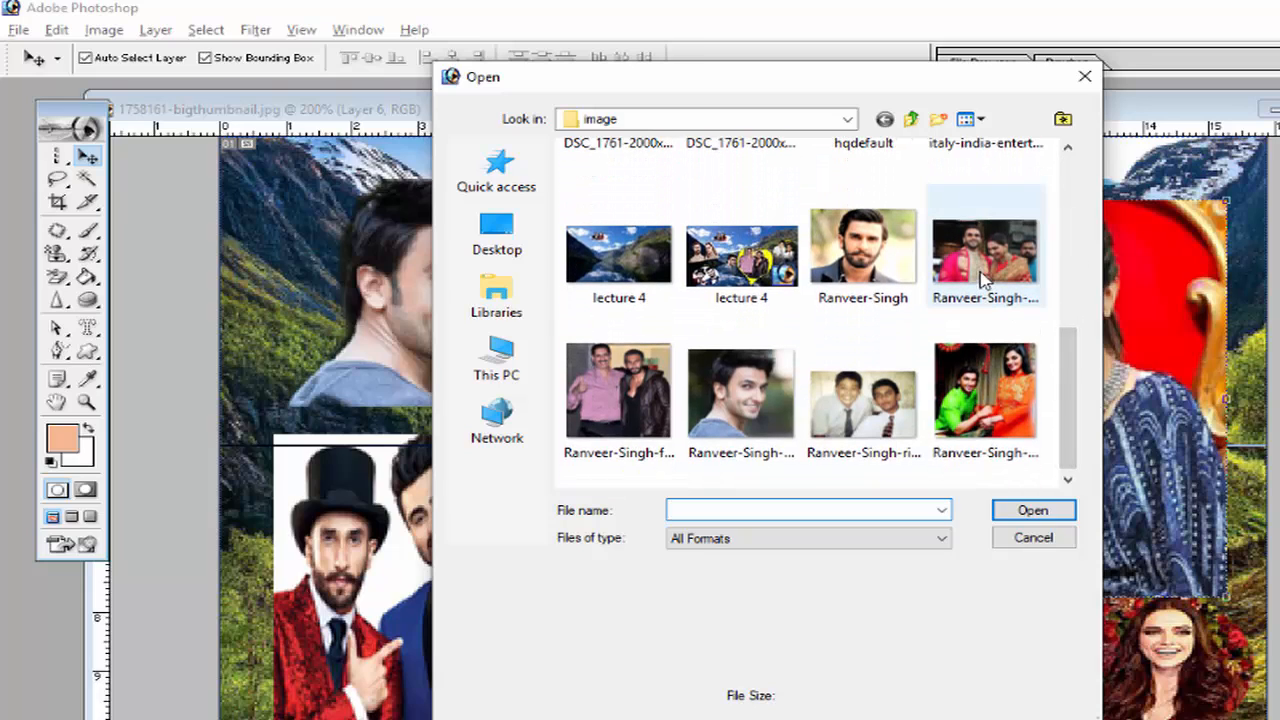
{"action": "double_click", "coordinate": [985, 392]}
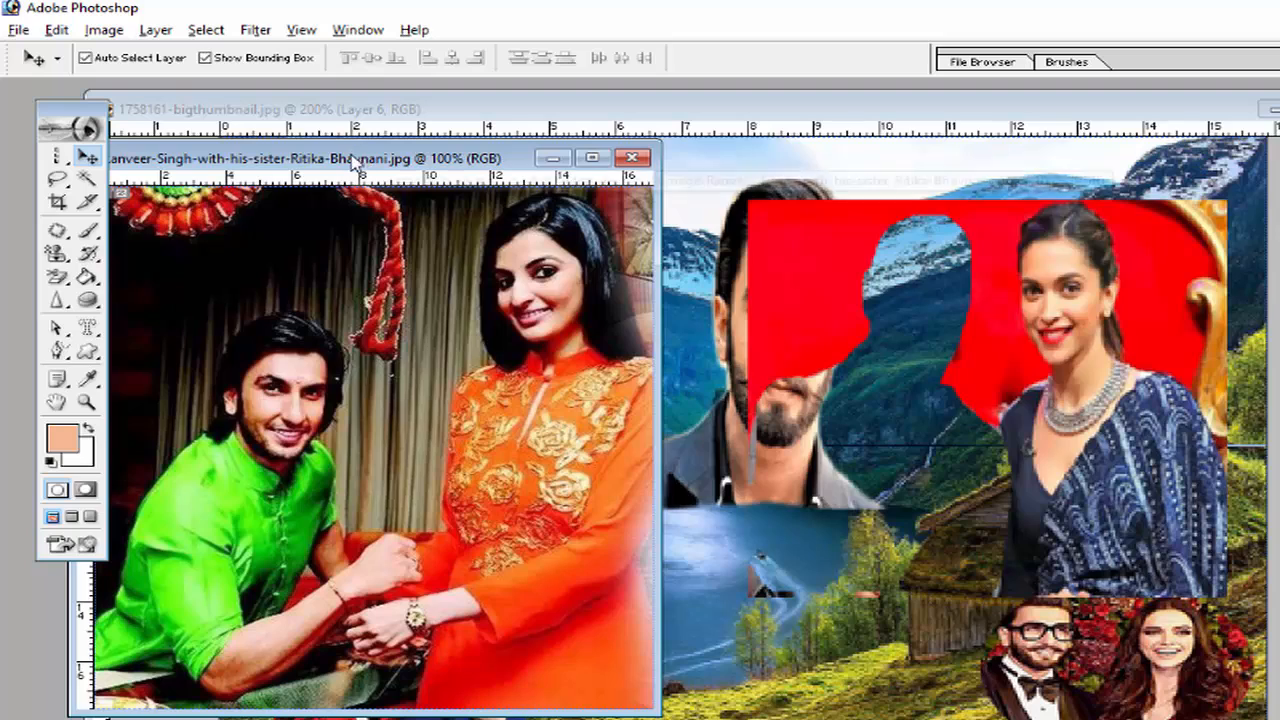
Step: Select a patch of the man's green shirt with the Magic Wand tool and expand it with the Grow command
{"action": "left_click_drag", "start_coordinate": [355, 163], "coordinate": [1036, 109]}
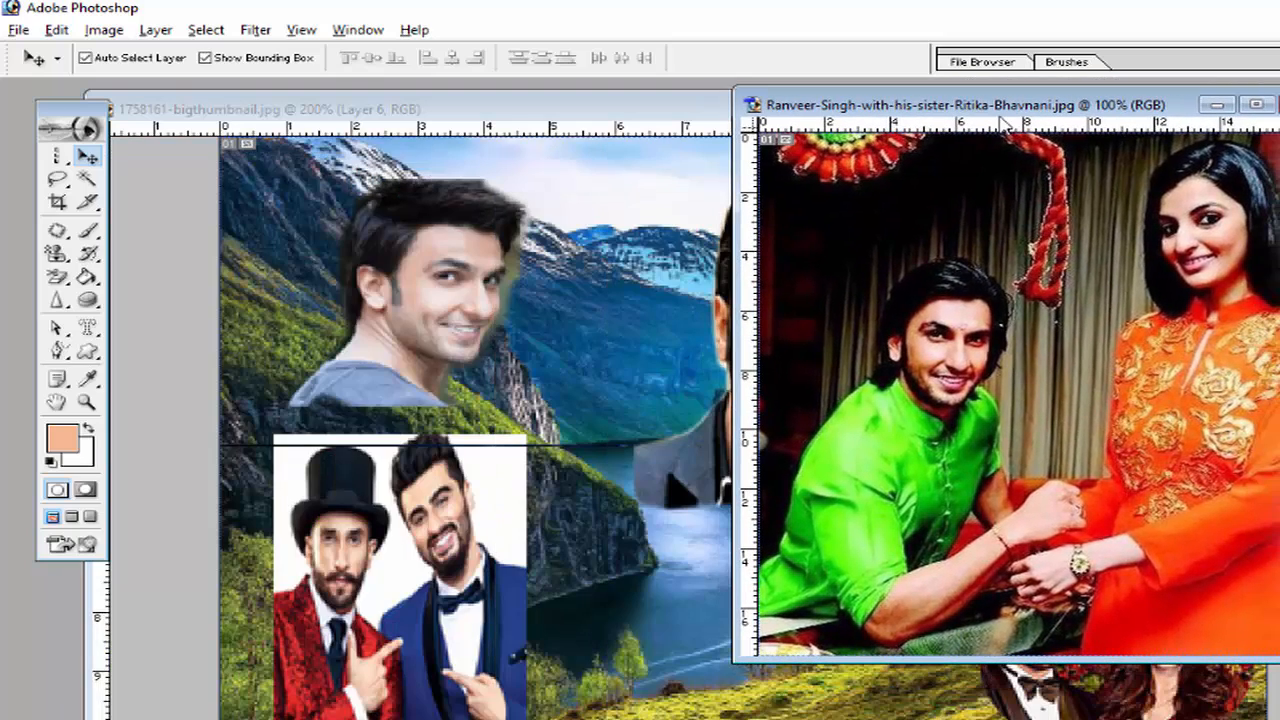
{"action": "left_click", "coordinate": [87, 178]}
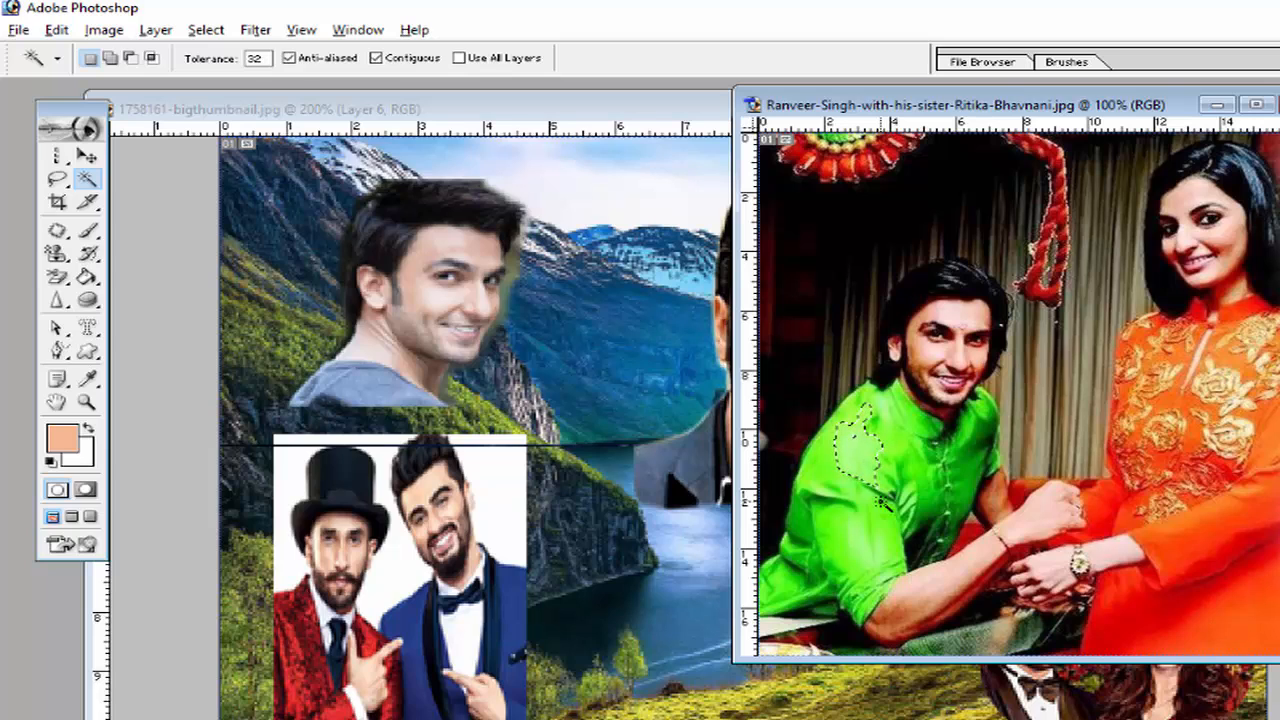
{"action": "left_click", "coordinate": [205, 30]}
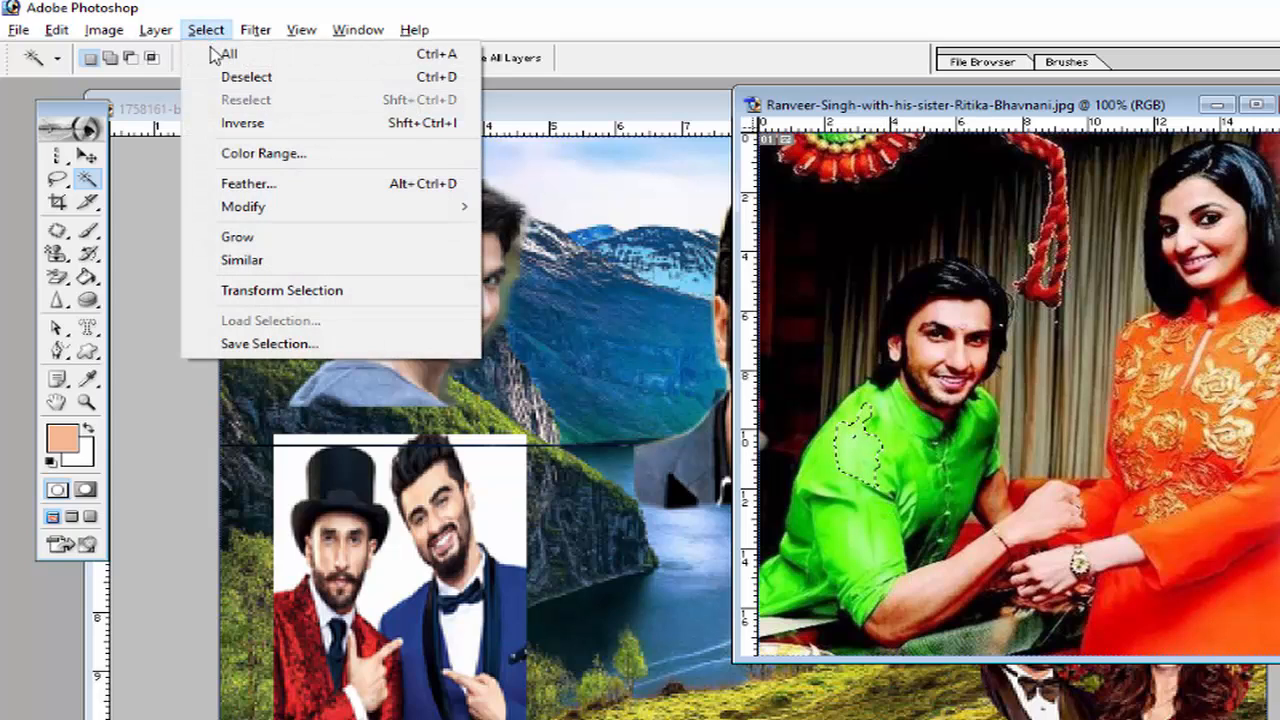
{"action": "left_click", "coordinate": [238, 237]}
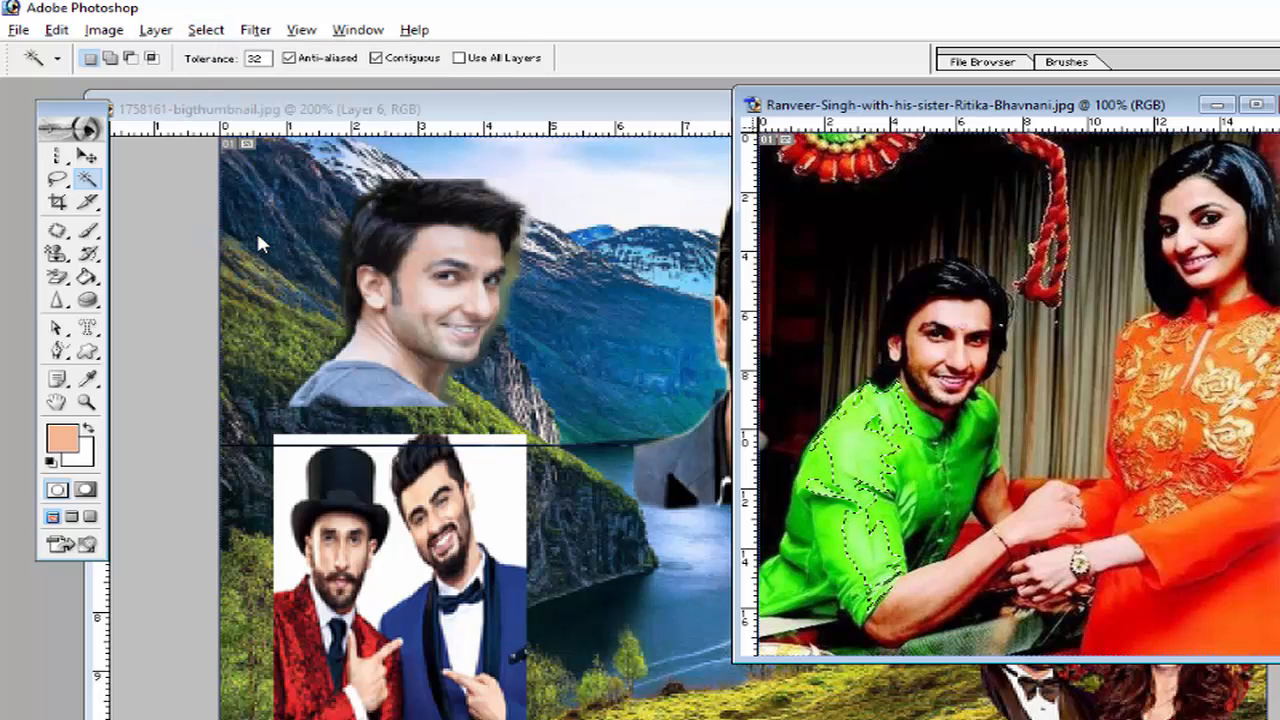
Step: Extend the green shirt selection to matching colours across the photo with the Similar command, and deselect it
{"action": "left_click", "coordinate": [189, 32]}
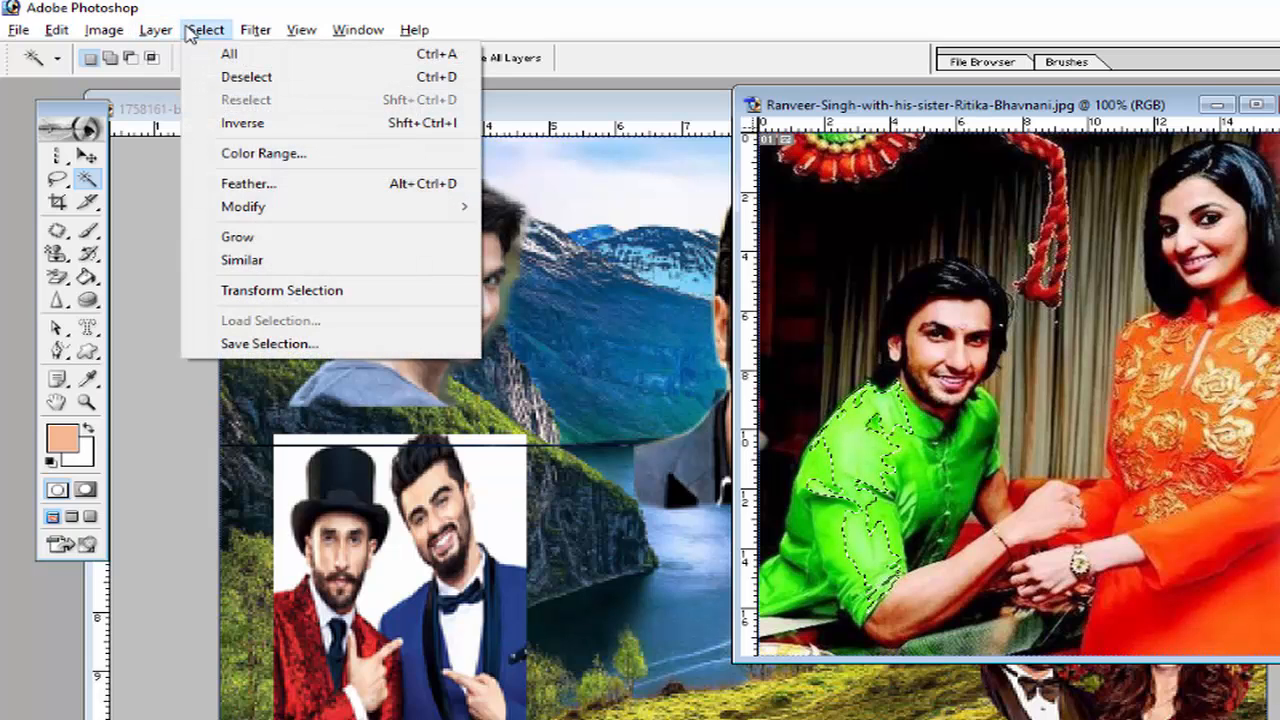
{"action": "left_click", "coordinate": [240, 261]}
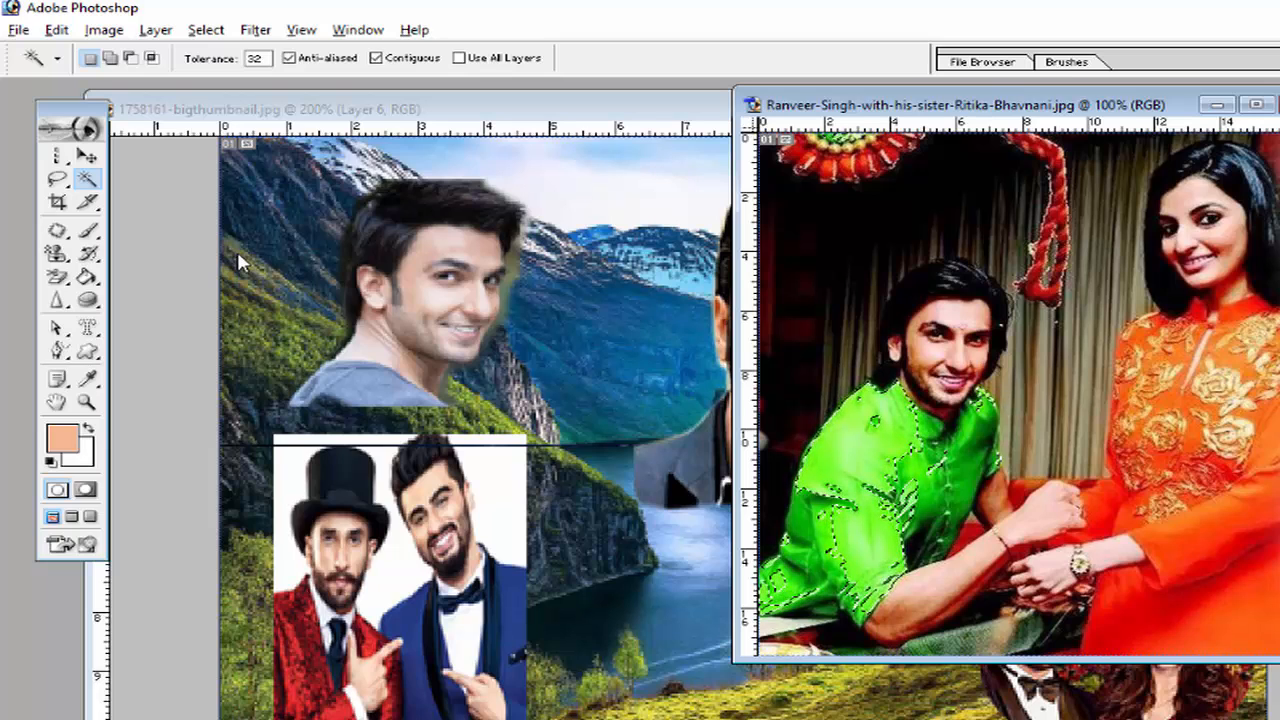
{"action": "left_click", "coordinate": [205, 30]}
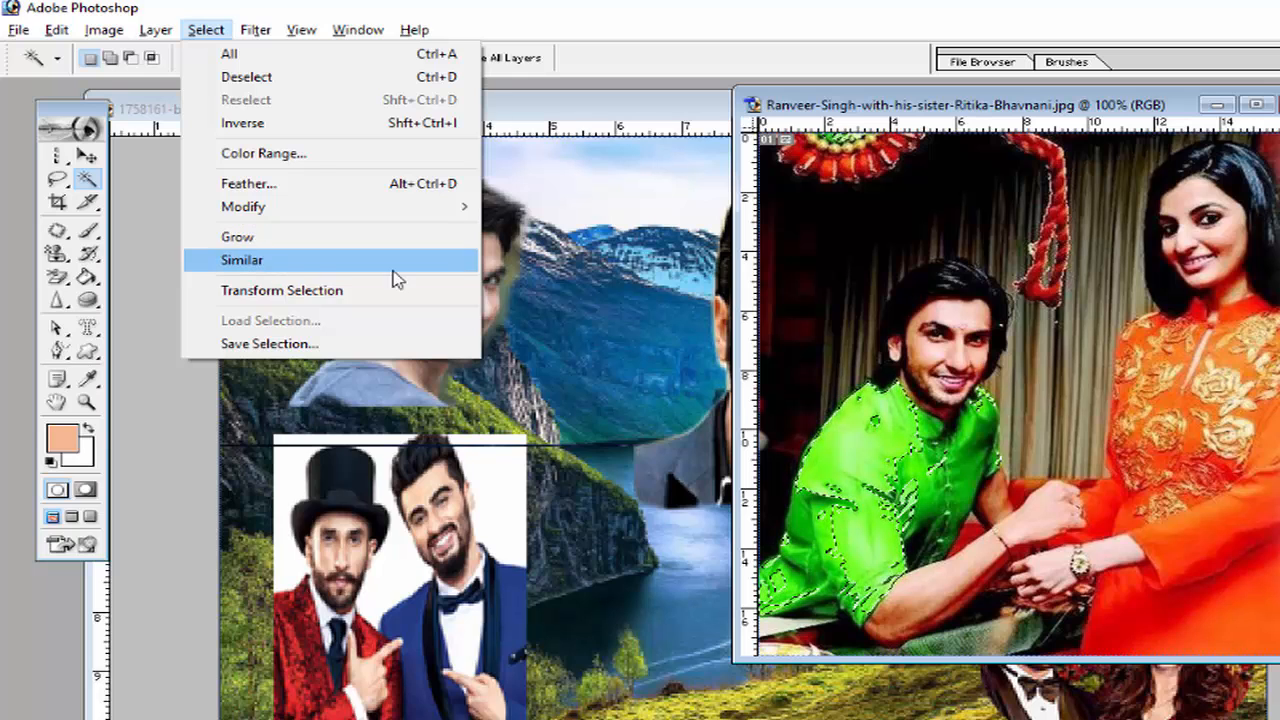
{"action": "left_click", "coordinate": [876, 421]}
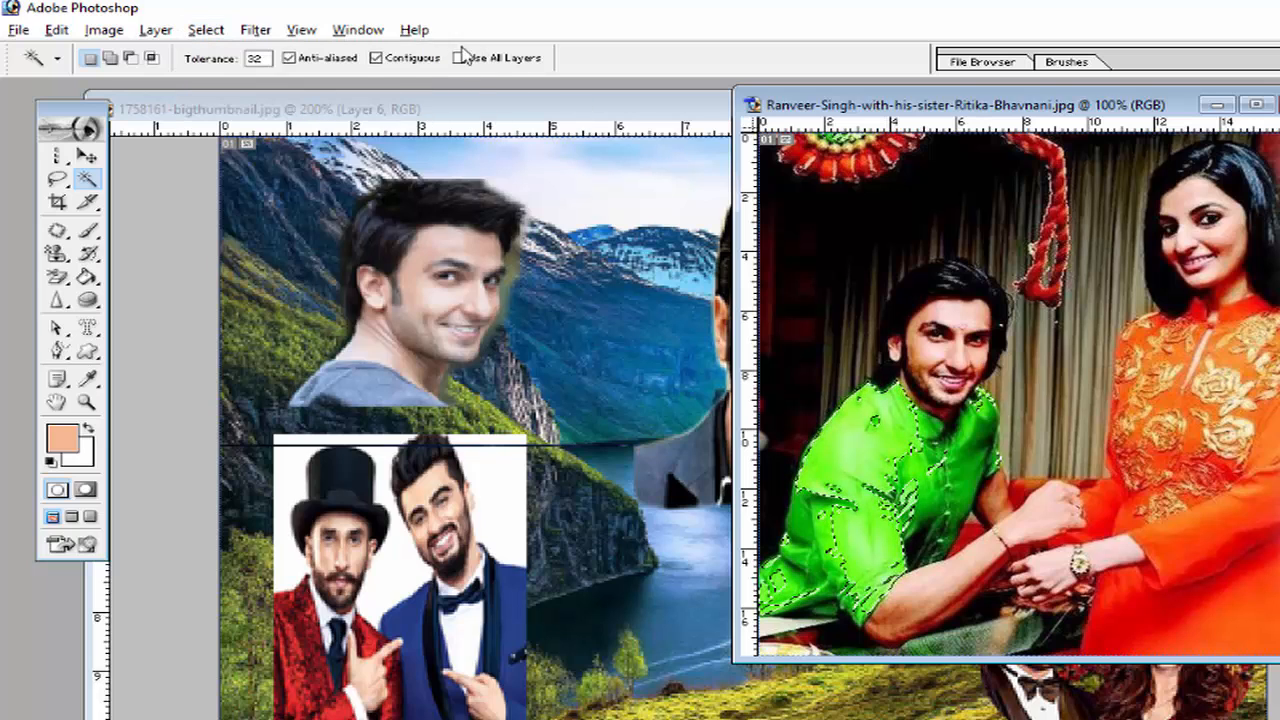
{"action": "left_click", "coordinate": [210, 30]}
{"action": "left_click", "coordinate": [240, 80]}
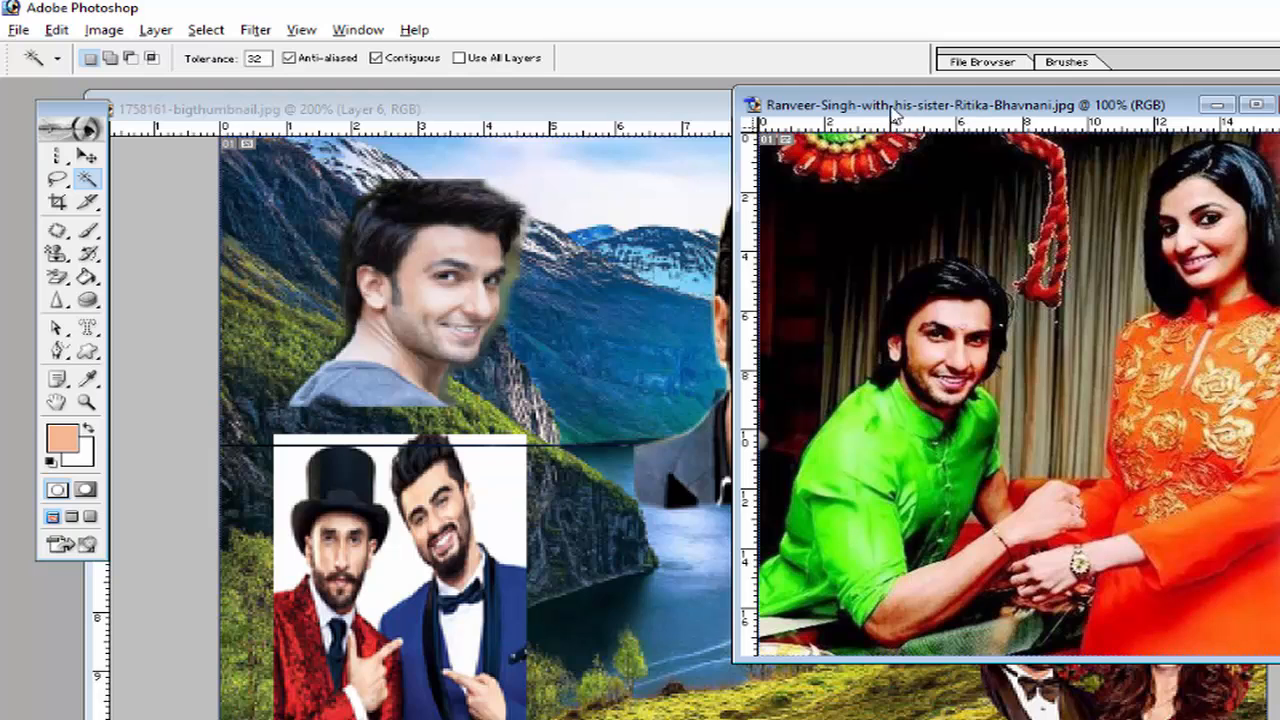
Step: Restore the green shirt selection with Reselect, clear it again, and move the photo window beside the other portrait
{"action": "left_click_drag", "start_coordinate": [897, 106], "coordinate": [573, 124]}
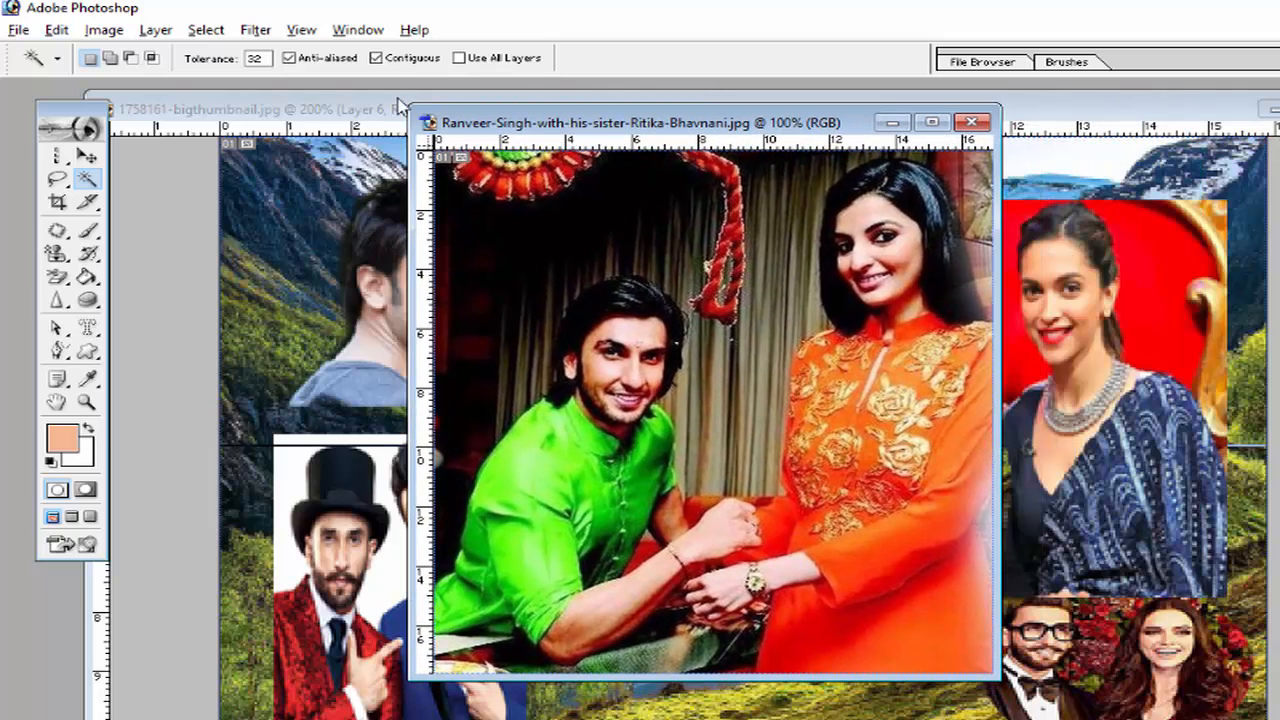
{"action": "left_click", "coordinate": [205, 33]}
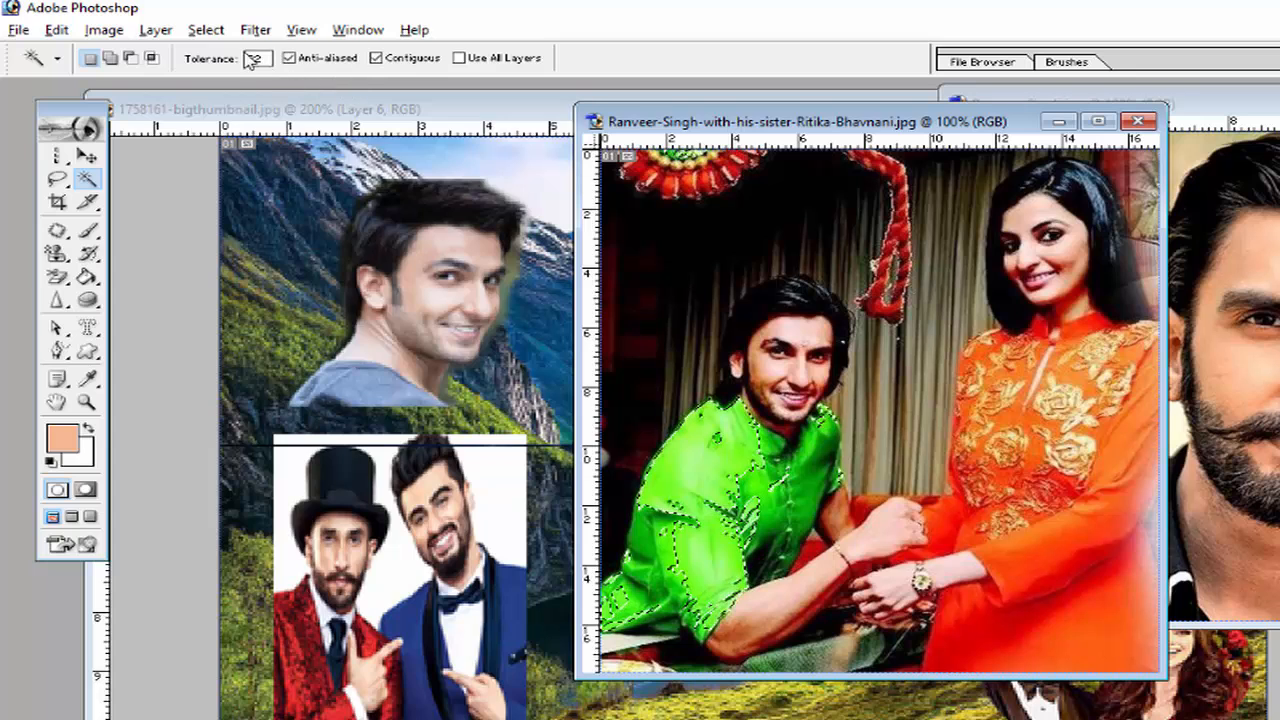
{"action": "left_click", "coordinate": [205, 30]}
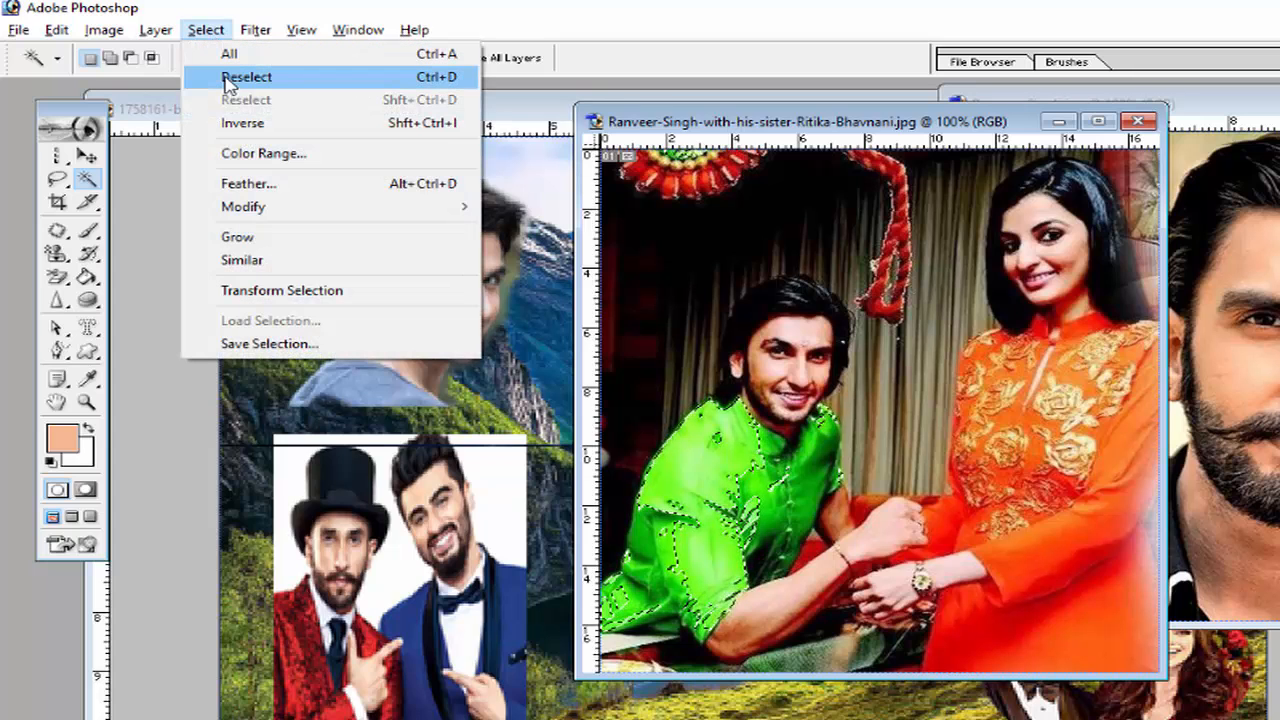
{"action": "left_click", "coordinate": [228, 80]}
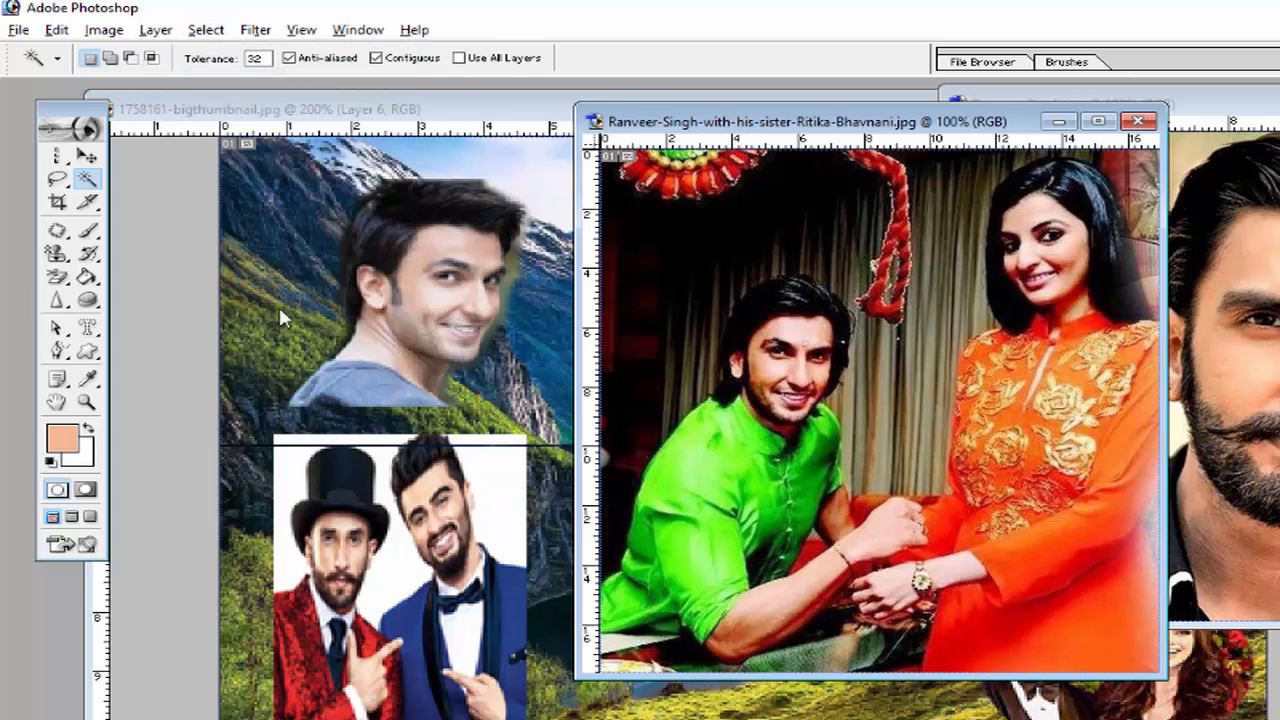
{"action": "left_click", "coordinate": [204, 36]}
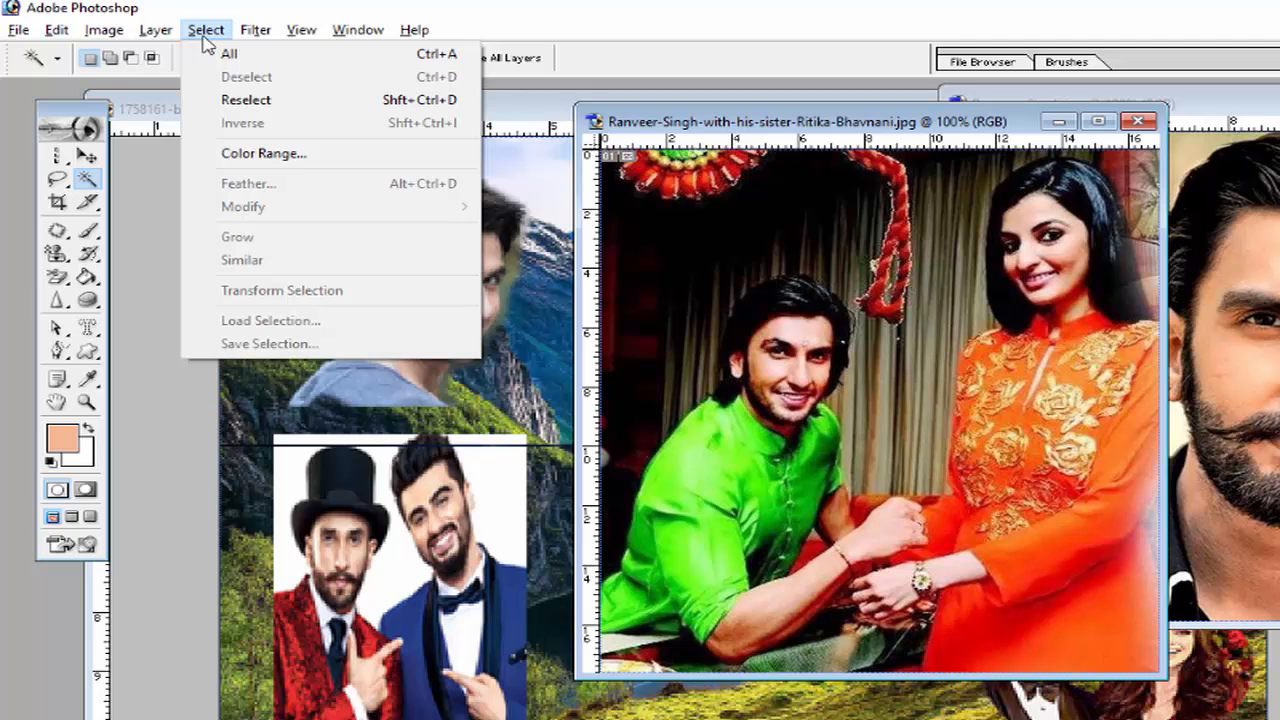
{"action": "left_click", "coordinate": [758, 134]}
{"action": "left_click_drag", "start_coordinate": [756, 120], "coordinate": [469, 127]}
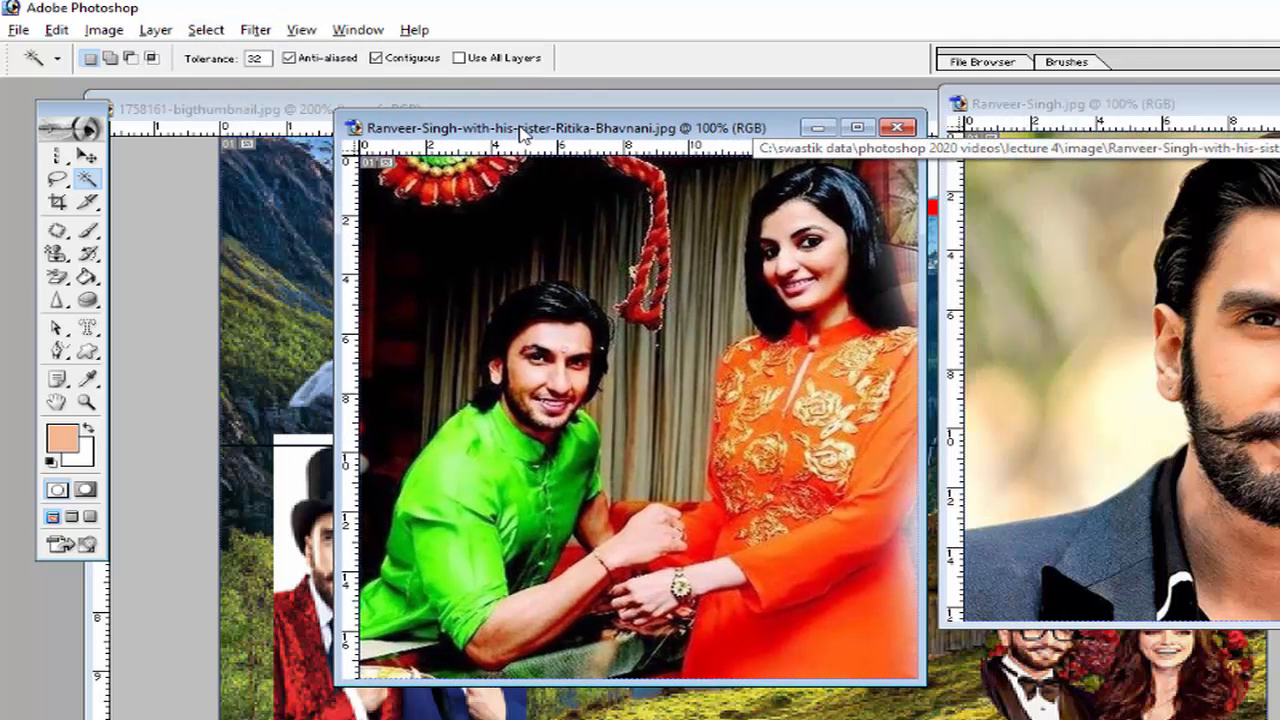
Step: Draw a rectangular marquee around the man in green, from the dark curtain above his head down to his forearm
{"action": "left_click", "coordinate": [58, 157]}
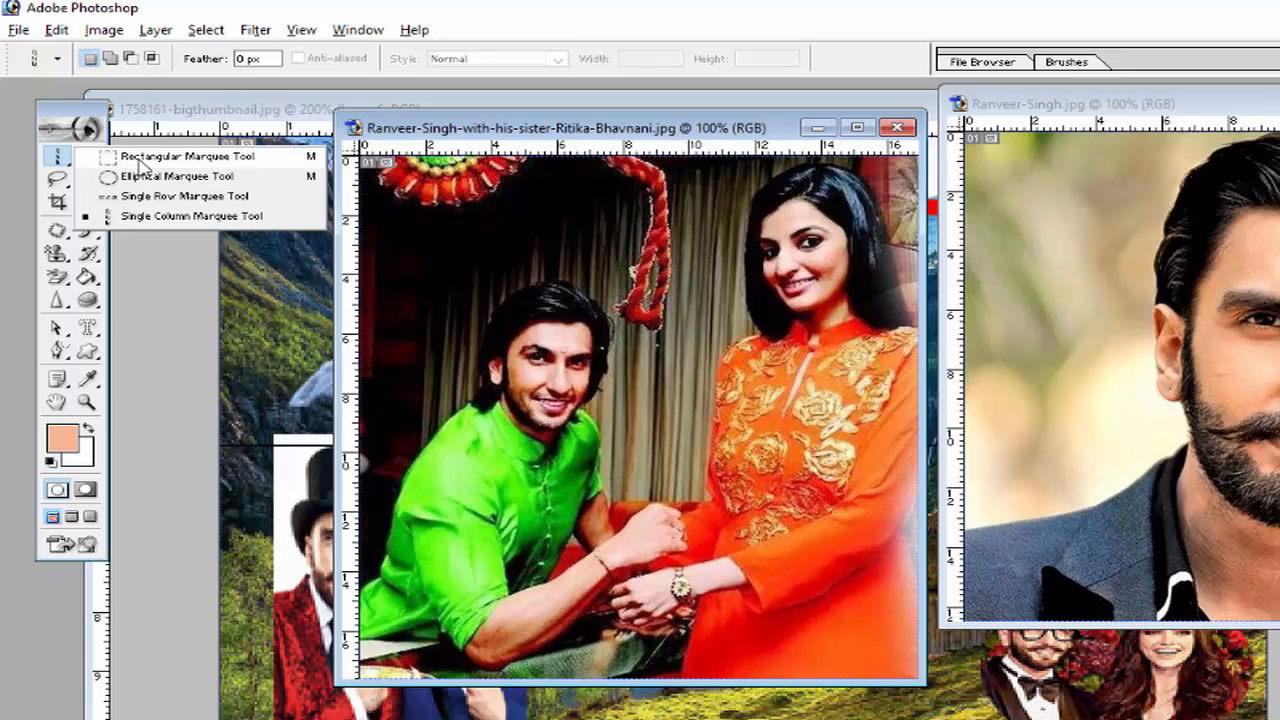
{"action": "left_click", "coordinate": [140, 158]}
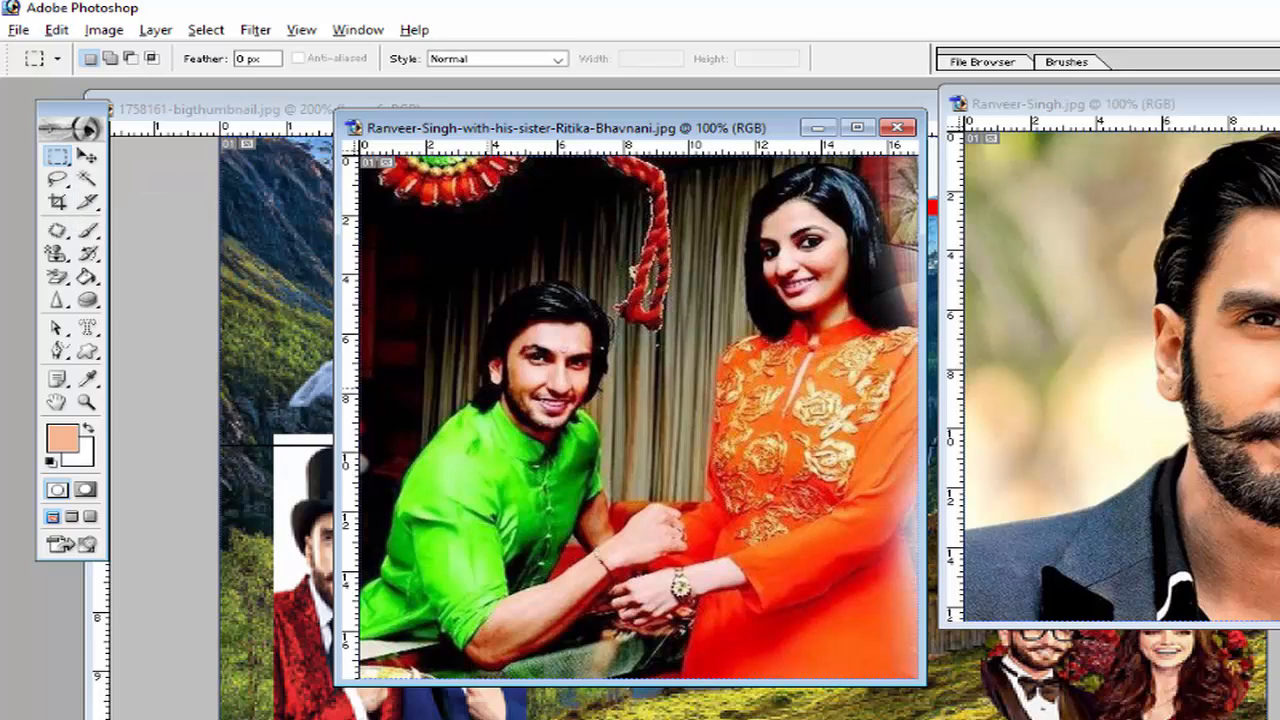
{"action": "left_click_drag", "start_coordinate": [408, 191], "coordinate": [702, 628]}
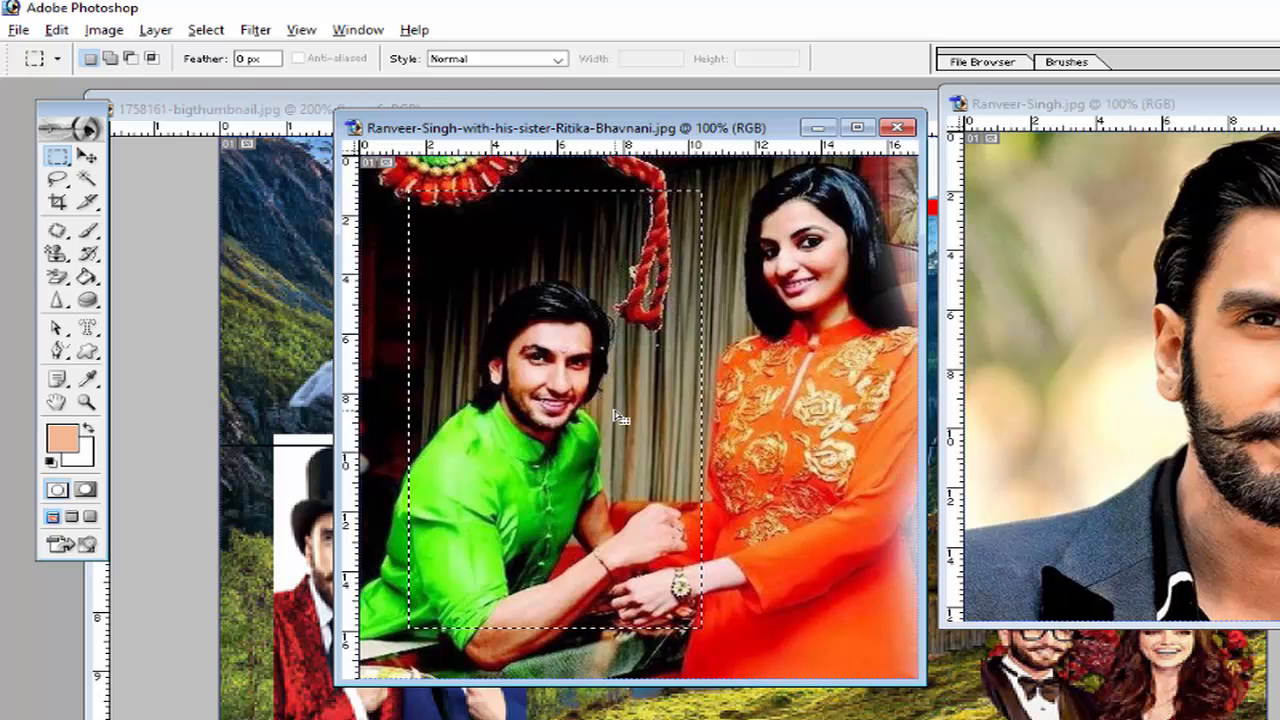
Step: Transform the rectangular selection to about 88.1% width and 68.7% height, rotate it about -7.7°, and apply the transformation
{"action": "left_click", "coordinate": [208, 30]}
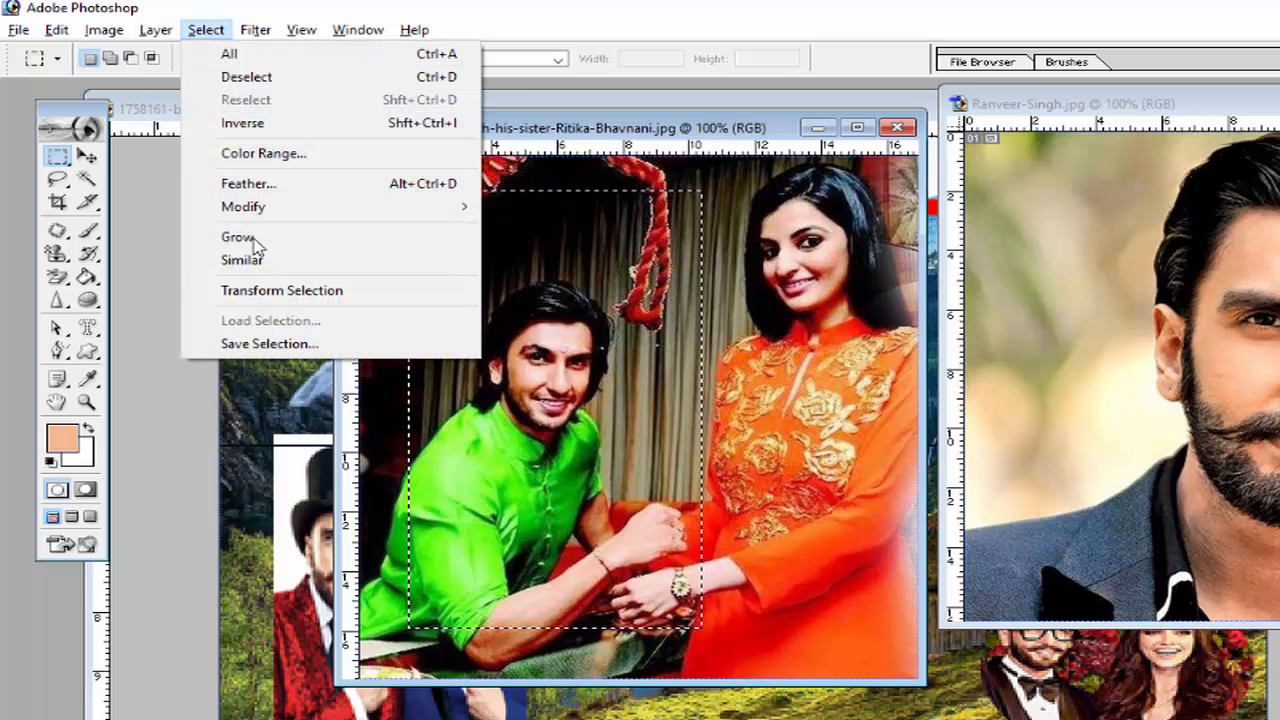
{"action": "left_click", "coordinate": [272, 292]}
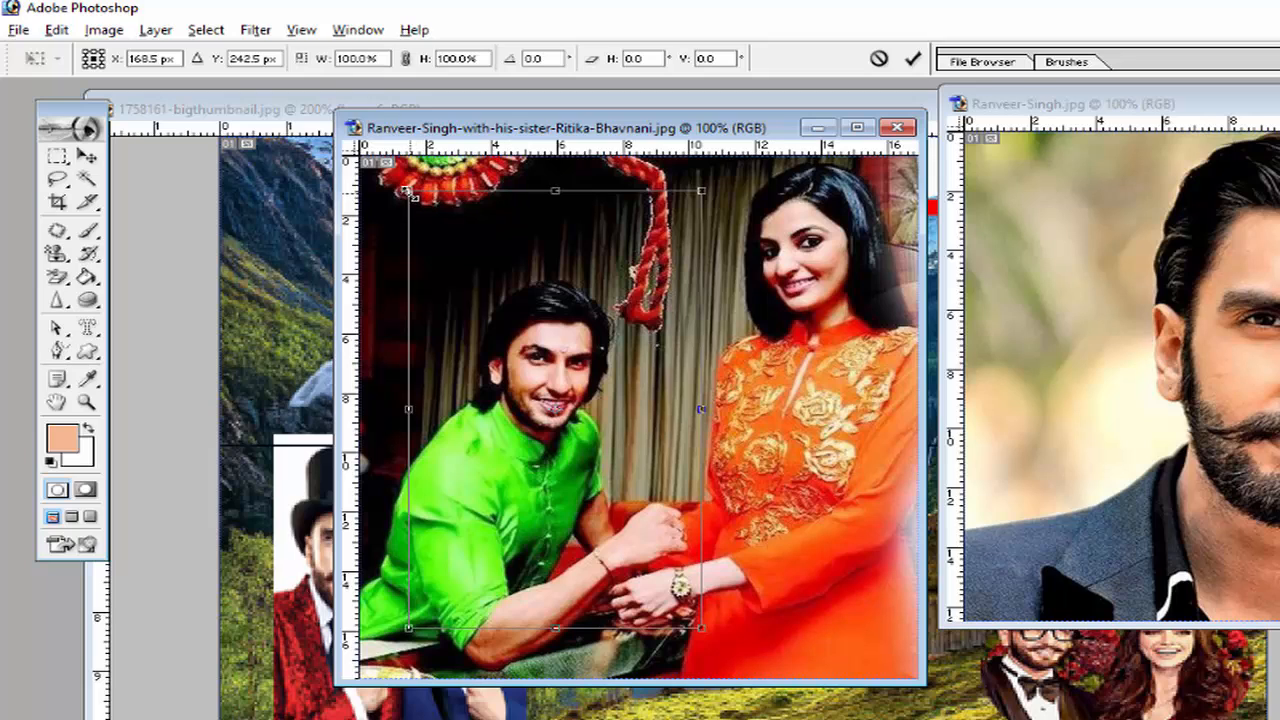
{"action": "left_click_drag", "start_coordinate": [410, 192], "coordinate": [430, 253]}
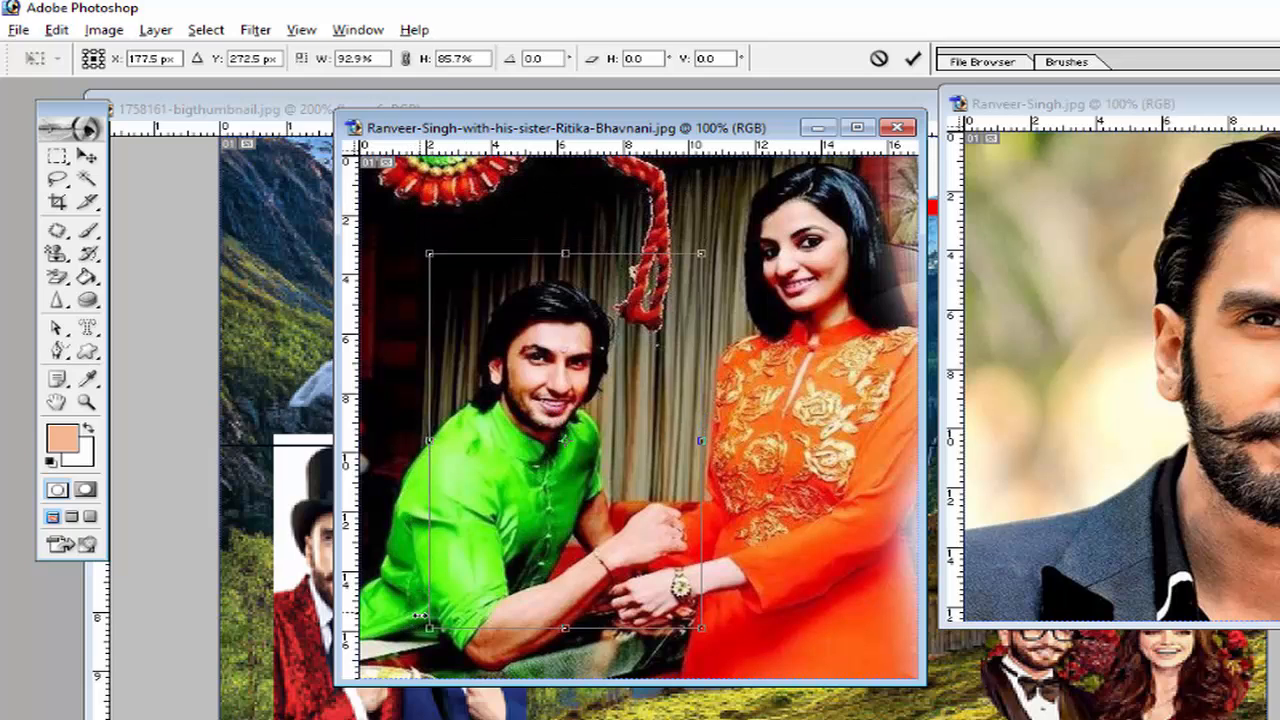
{"action": "left_click_drag", "start_coordinate": [428, 628], "coordinate": [425, 546]}
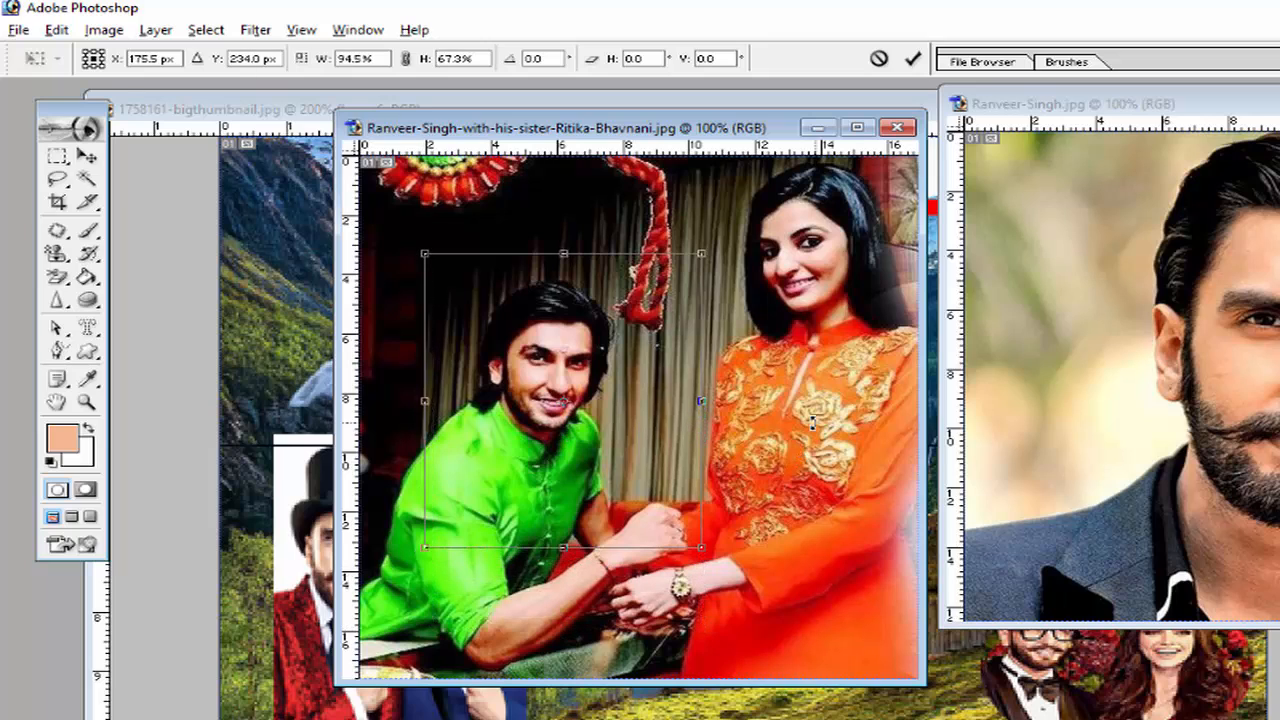
{"action": "left_click_drag", "start_coordinate": [706, 400], "coordinate": [684, 392]}
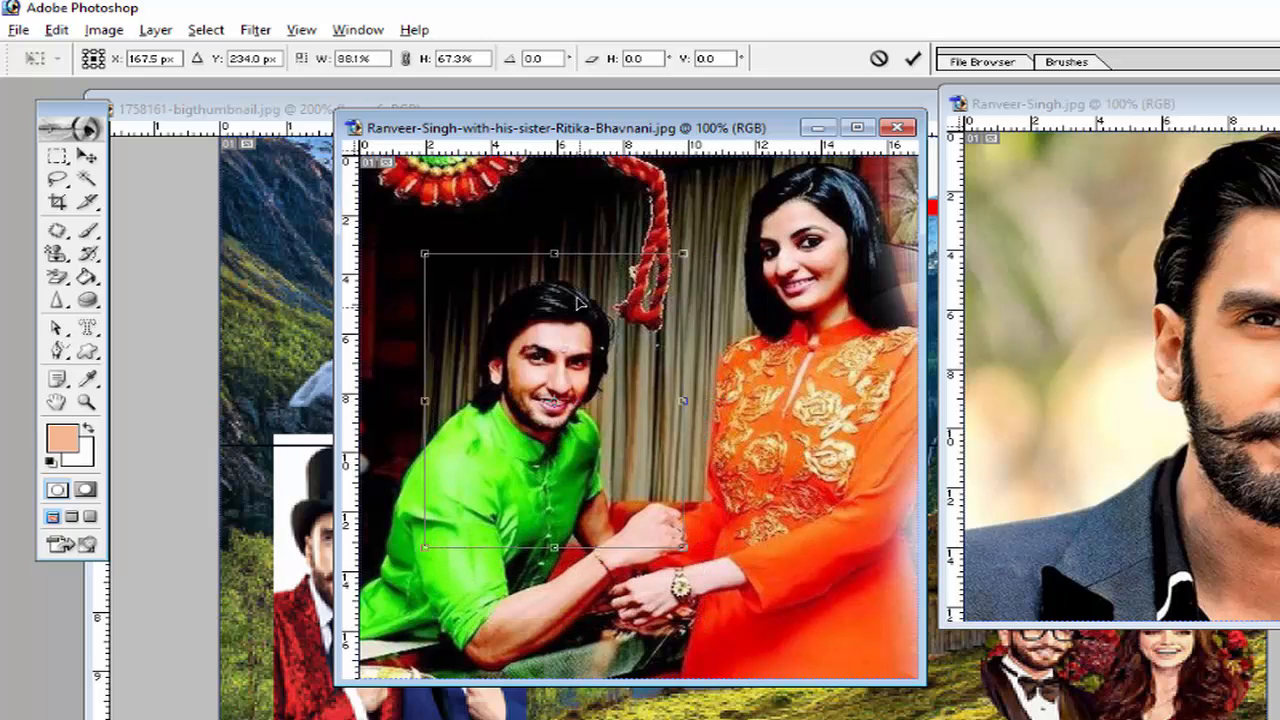
{"action": "mouse_move", "coordinate": [554, 254]}
{"action": "left_mouse_down"}
{"action": "mouse_move", "coordinate": [554, 232]}
{"action": "mouse_move", "coordinate": [554, 247]}
{"action": "left_mouse_up"}
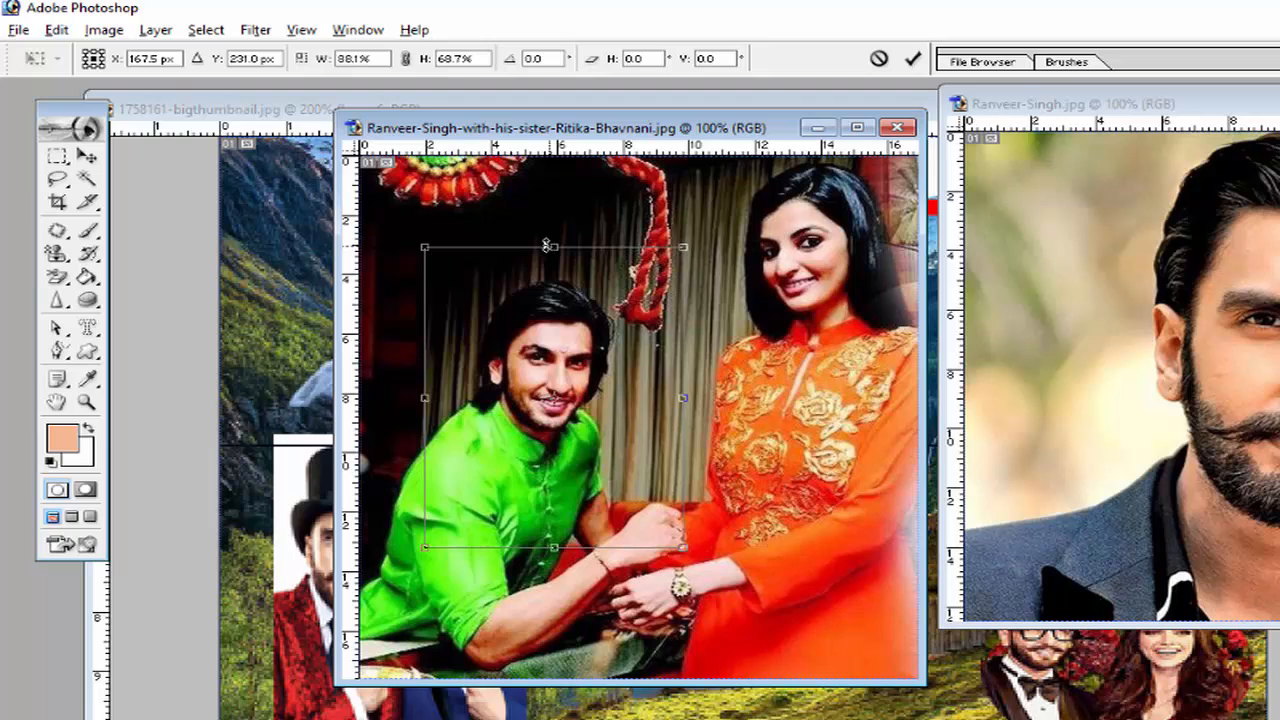
{"action": "mouse_move", "coordinate": [412, 221]}
{"action": "left_mouse_down"}
{"action": "mouse_move", "coordinate": [451, 213]}
{"action": "mouse_move", "coordinate": [402, 243]}
{"action": "left_mouse_up"}
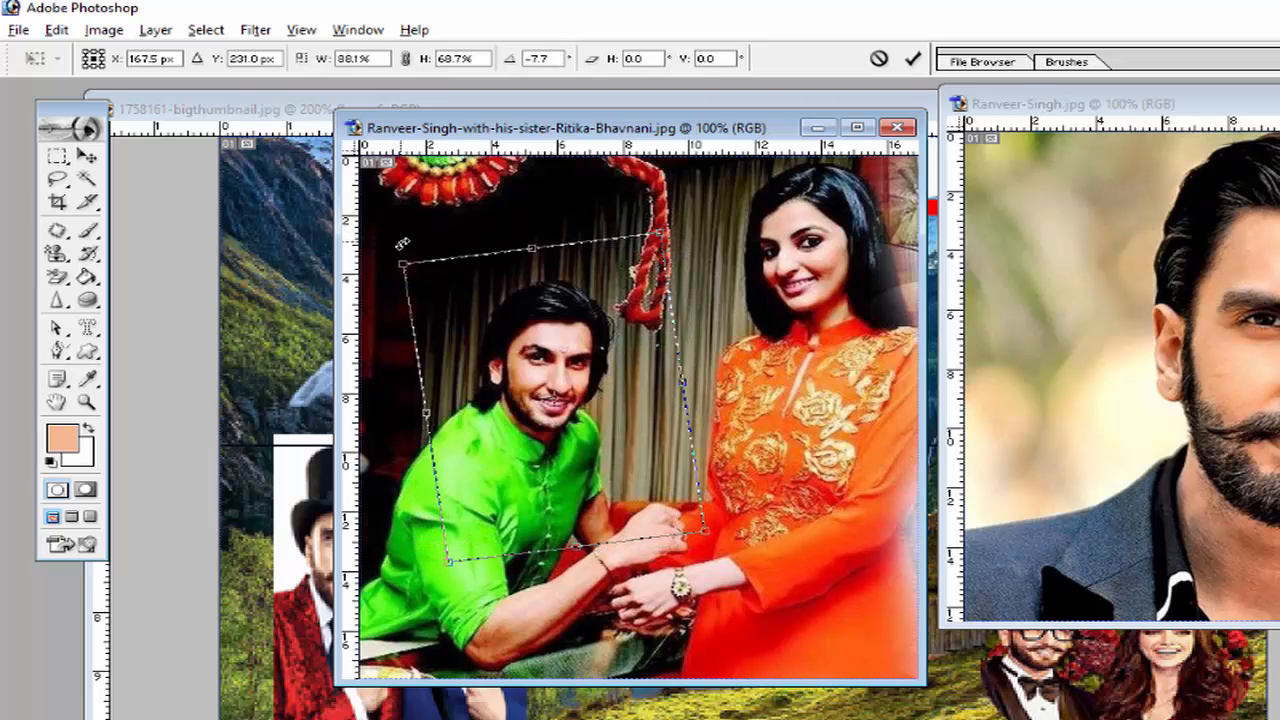
{"action": "left_click", "coordinate": [87, 157]}
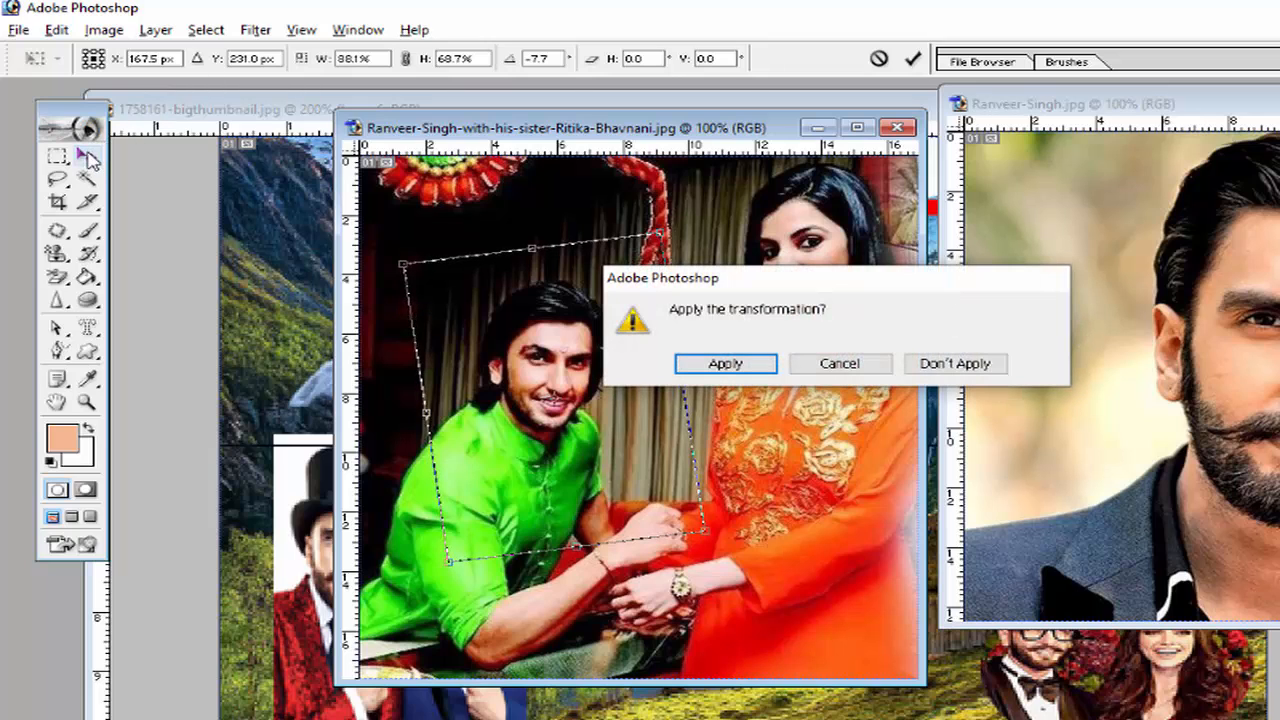
{"action": "left_click", "coordinate": [722, 364]}
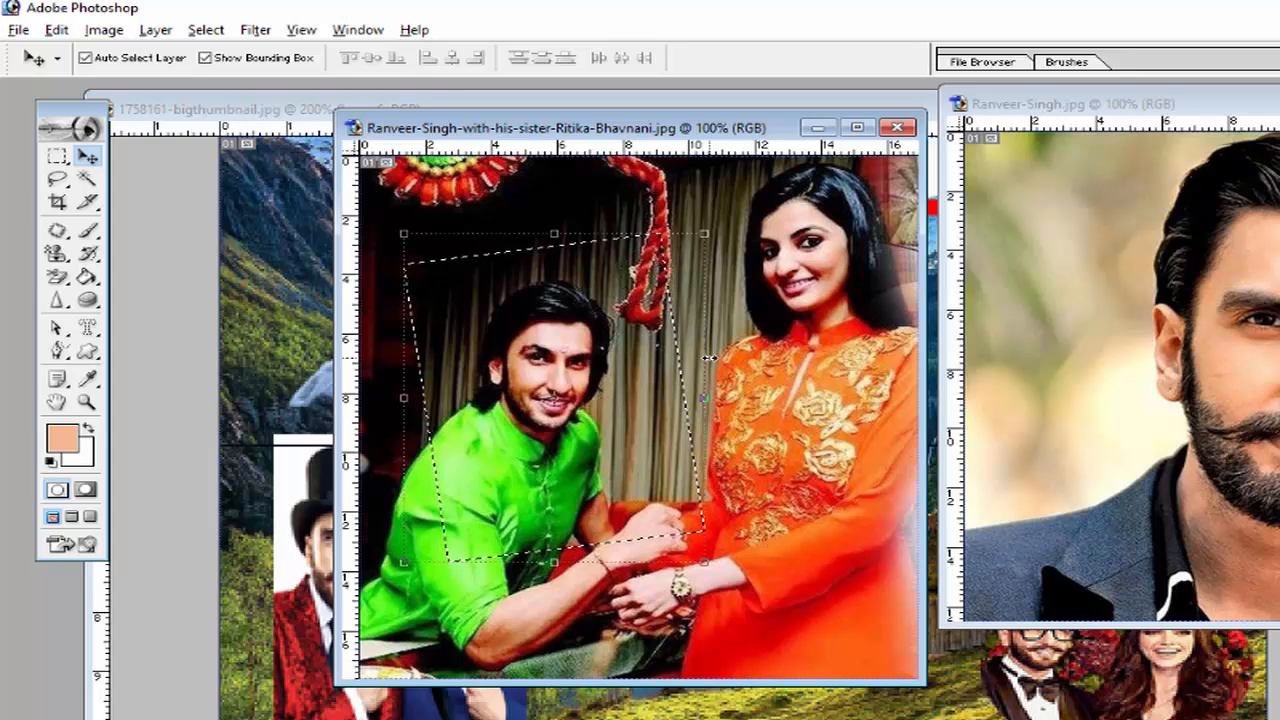
Step: Feather the rotated selection around the man with a radius of 80 pixels
{"action": "left_click", "coordinate": [224, 36]}
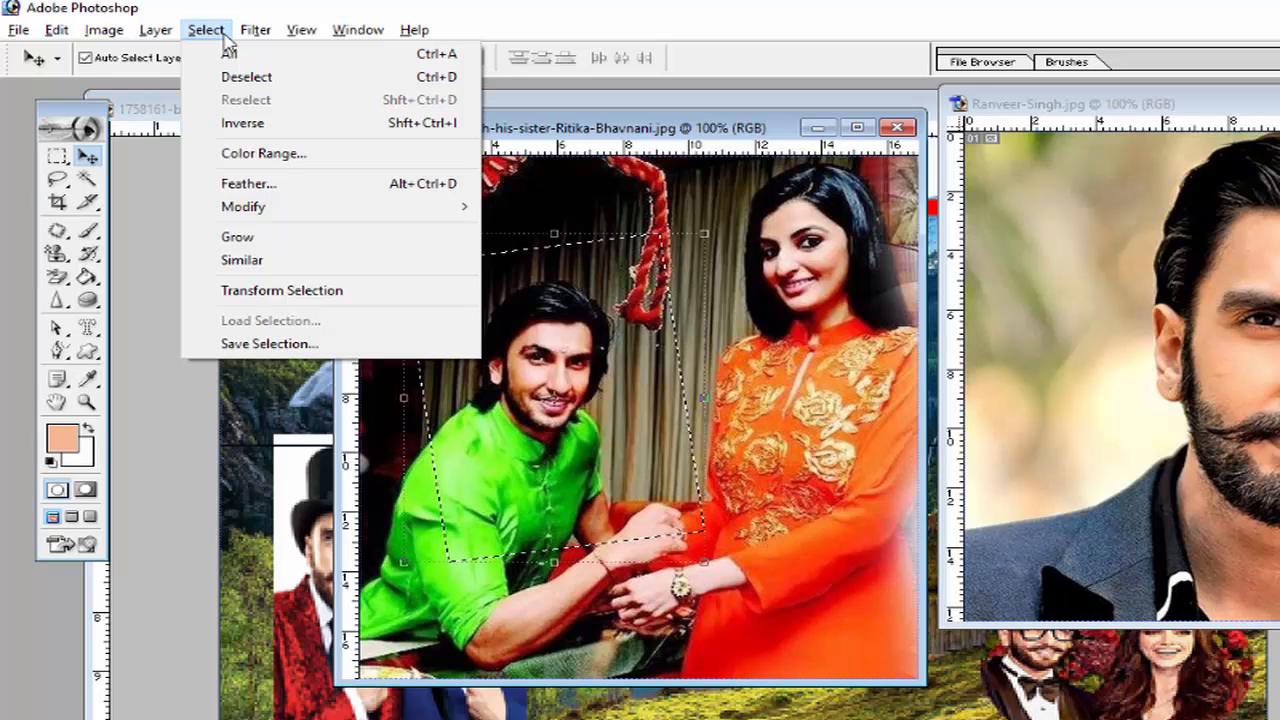
{"action": "left_click", "coordinate": [245, 184]}
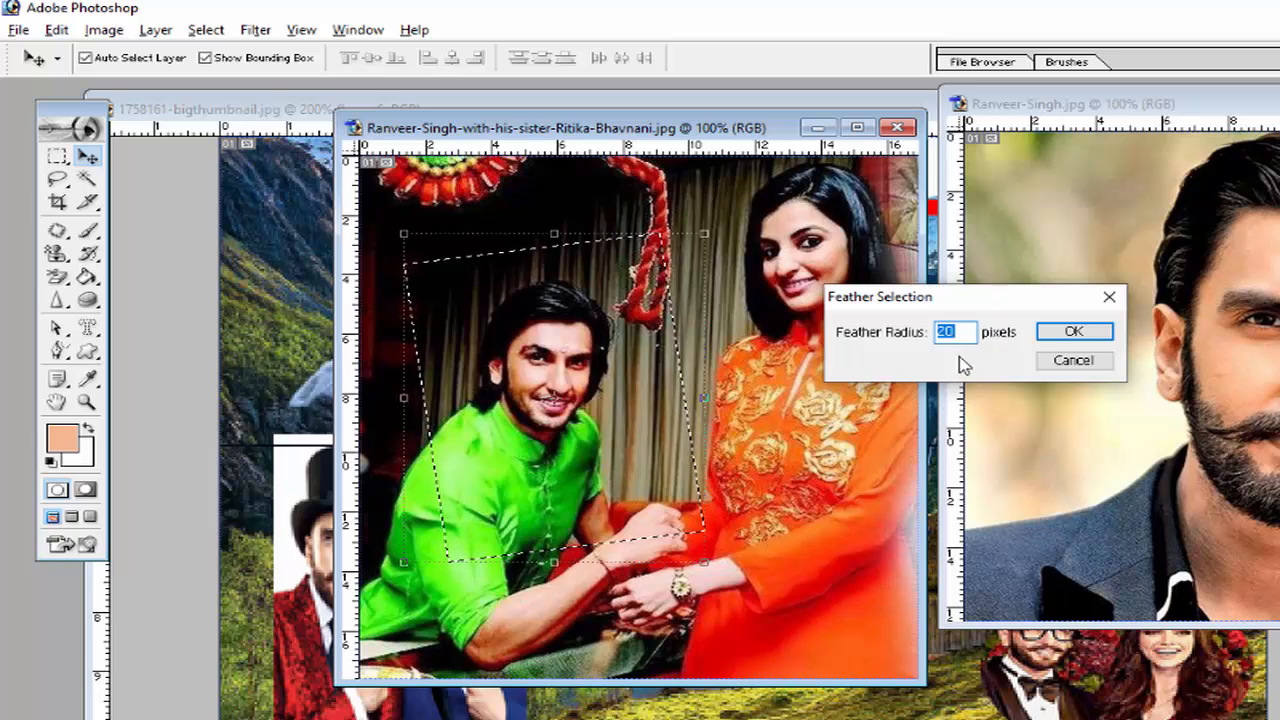
{"action": "left_click_drag", "start_coordinate": [962, 335], "coordinate": [940, 331]}
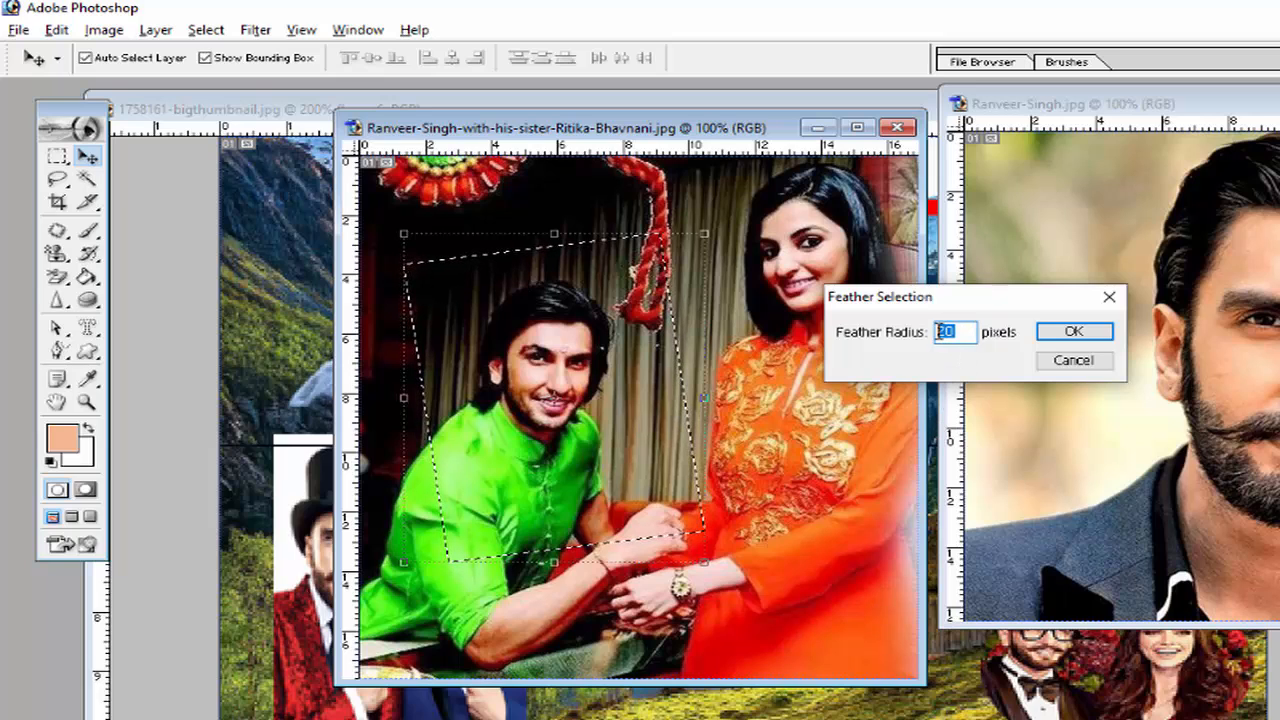
{"action": "key", "text": "BackSpace"}
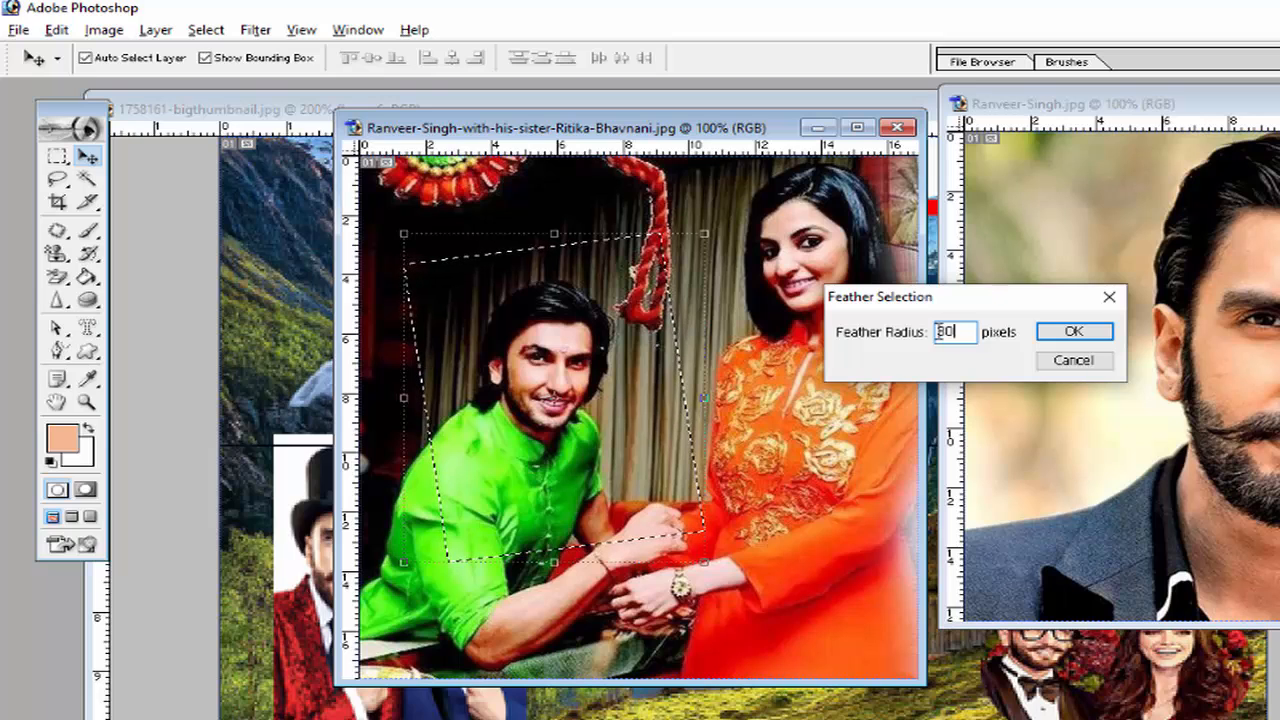
{"action": "type", "text": "80"}
{"action": "left_click", "coordinate": [1095, 336]}
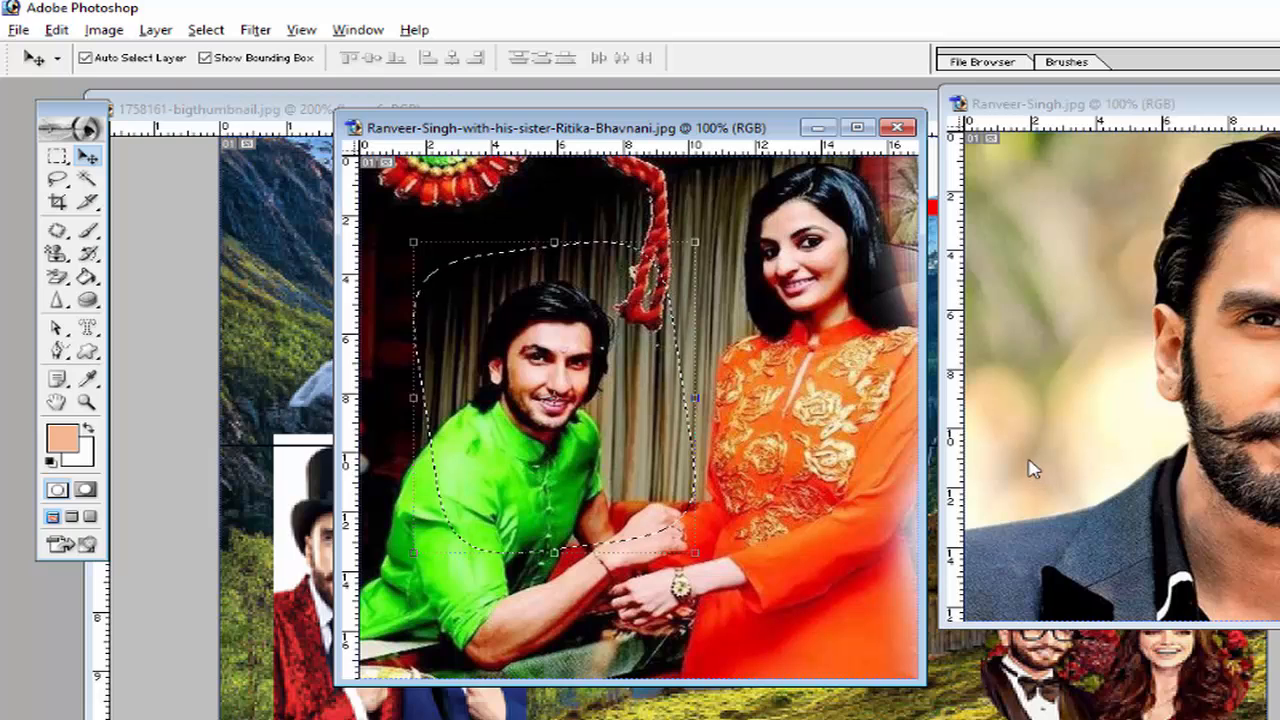
Step: Clear the feathered selection around the man in green
{"action": "left_click", "coordinate": [206, 30]}
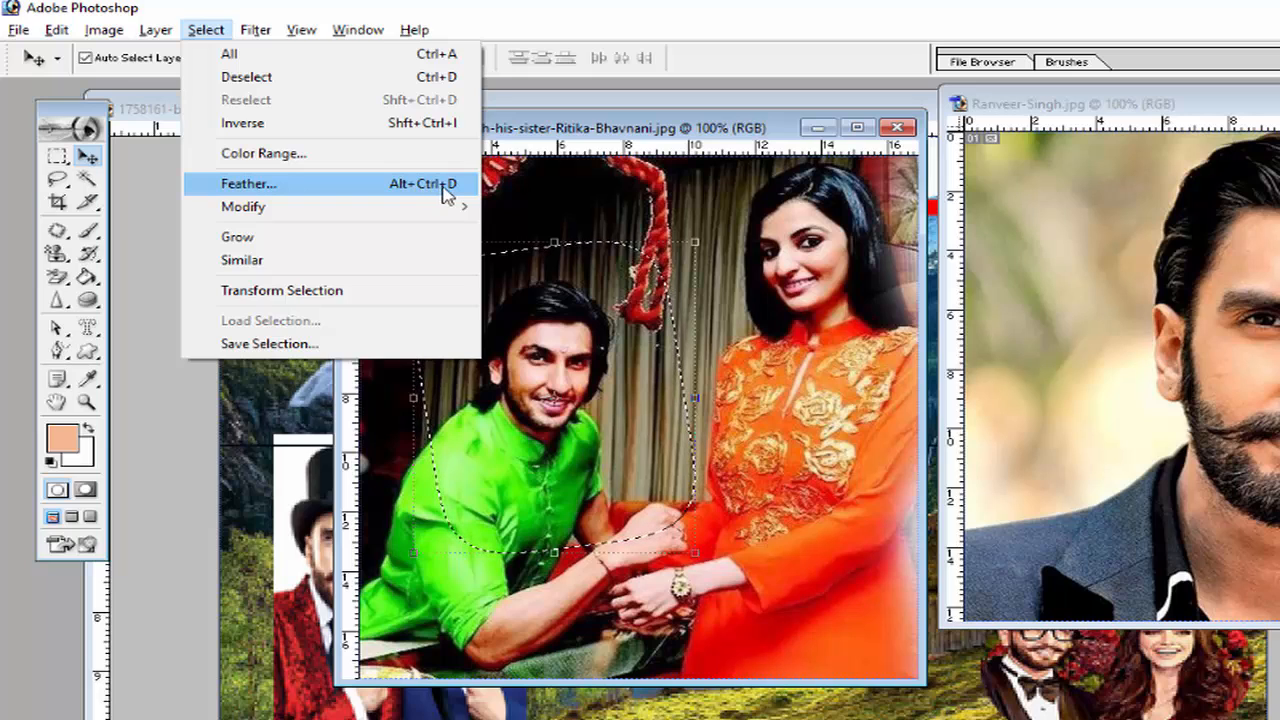
{"action": "left_click", "coordinate": [284, 60]}
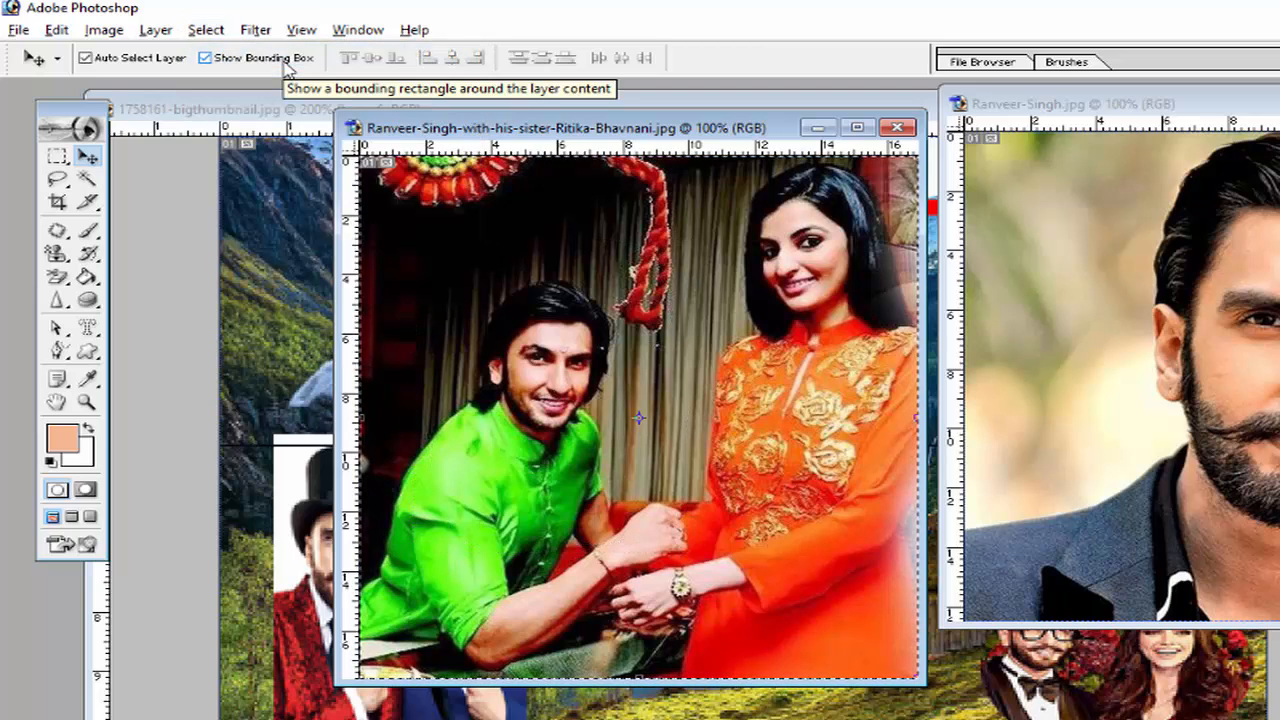
{"action": "left_click", "coordinate": [205, 30]}
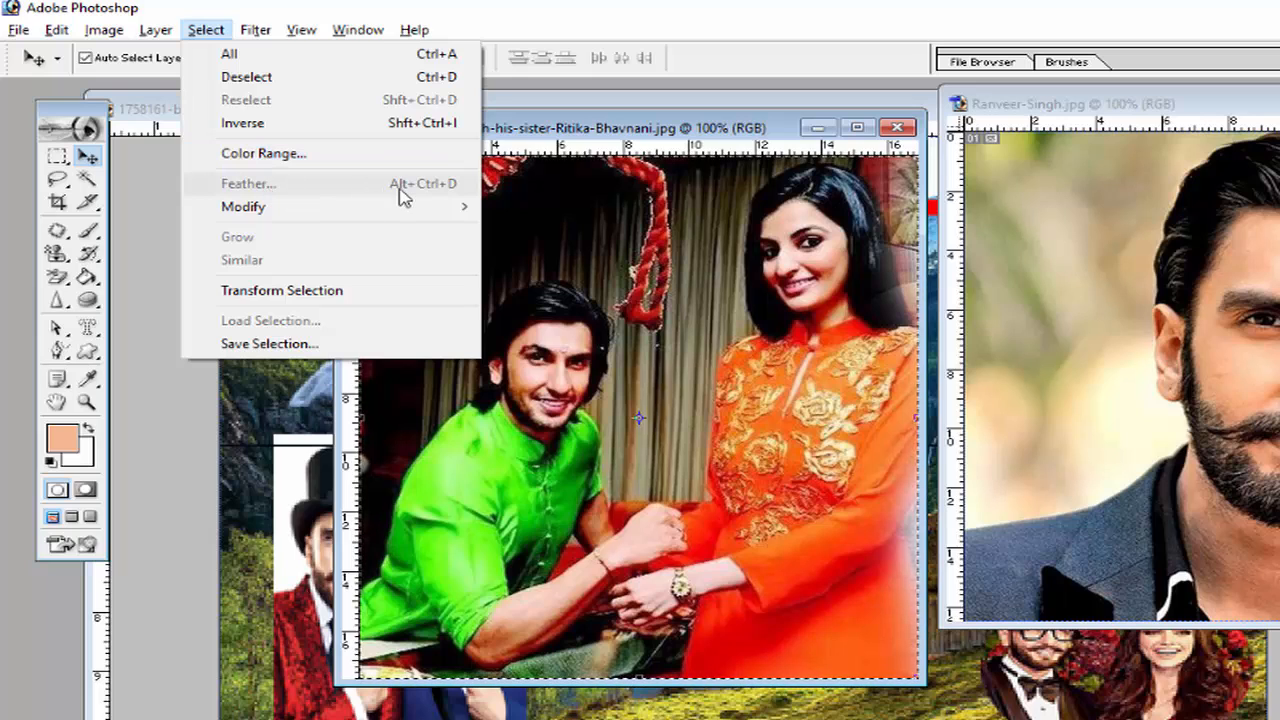
{"action": "mouse_move", "coordinate": [412, 205]}
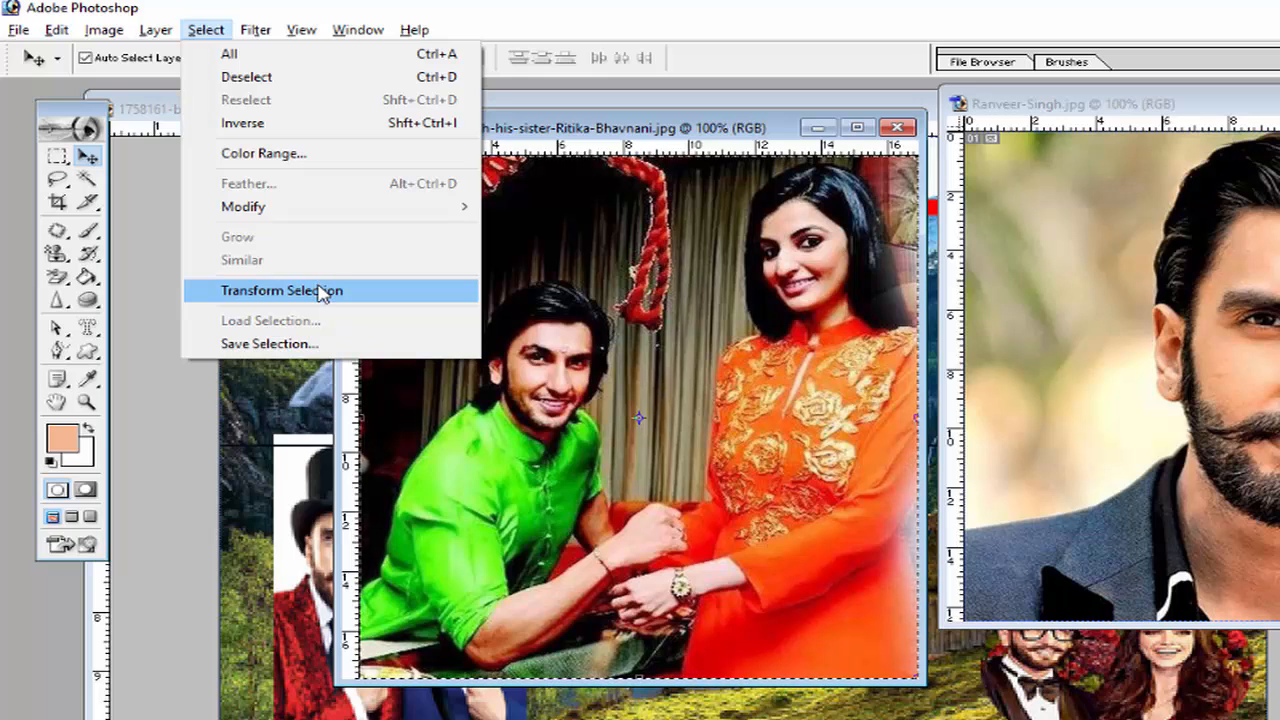
{"action": "left_click", "coordinate": [680, 196]}
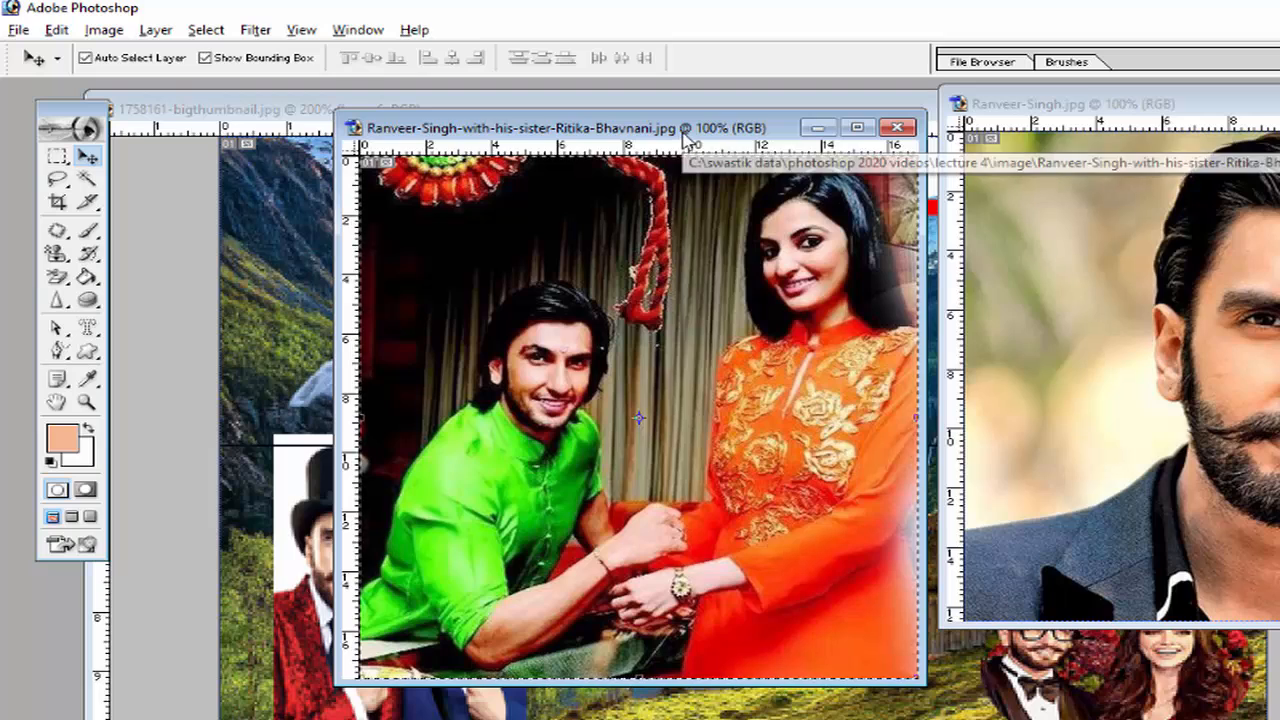
Step: Move the photo of the man in green aside, then close the landscape composite and that photo without saving either
{"action": "left_click_drag", "start_coordinate": [684, 133], "coordinate": [1218, 142]}
{"action": "left_click", "coordinate": [546, 297]}
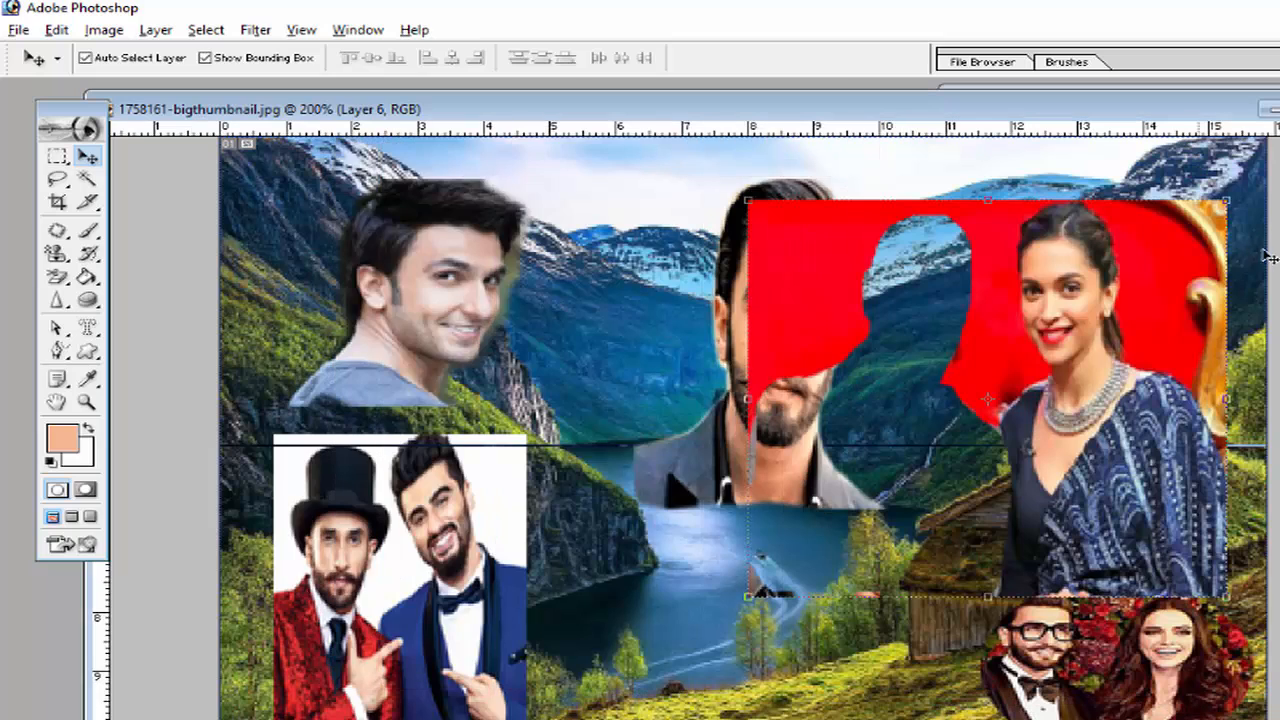
{"action": "left_click", "coordinate": [1270, 110]}
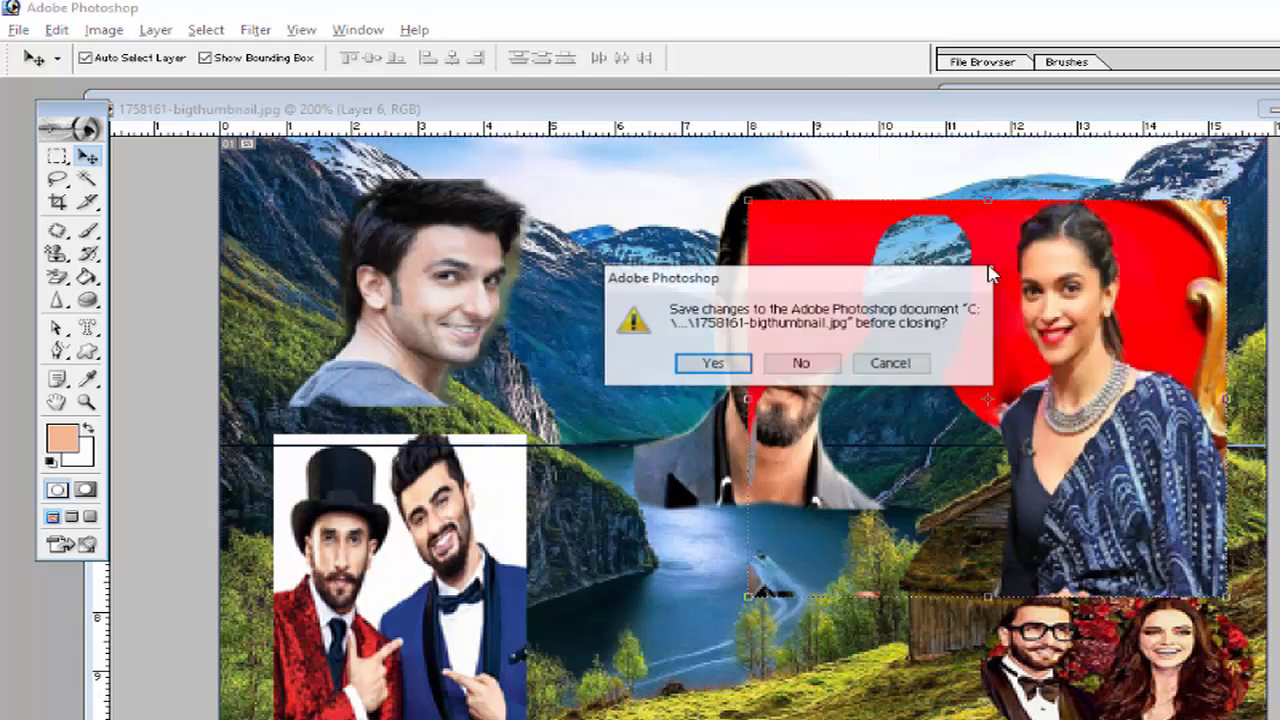
{"action": "left_click", "coordinate": [797, 364]}
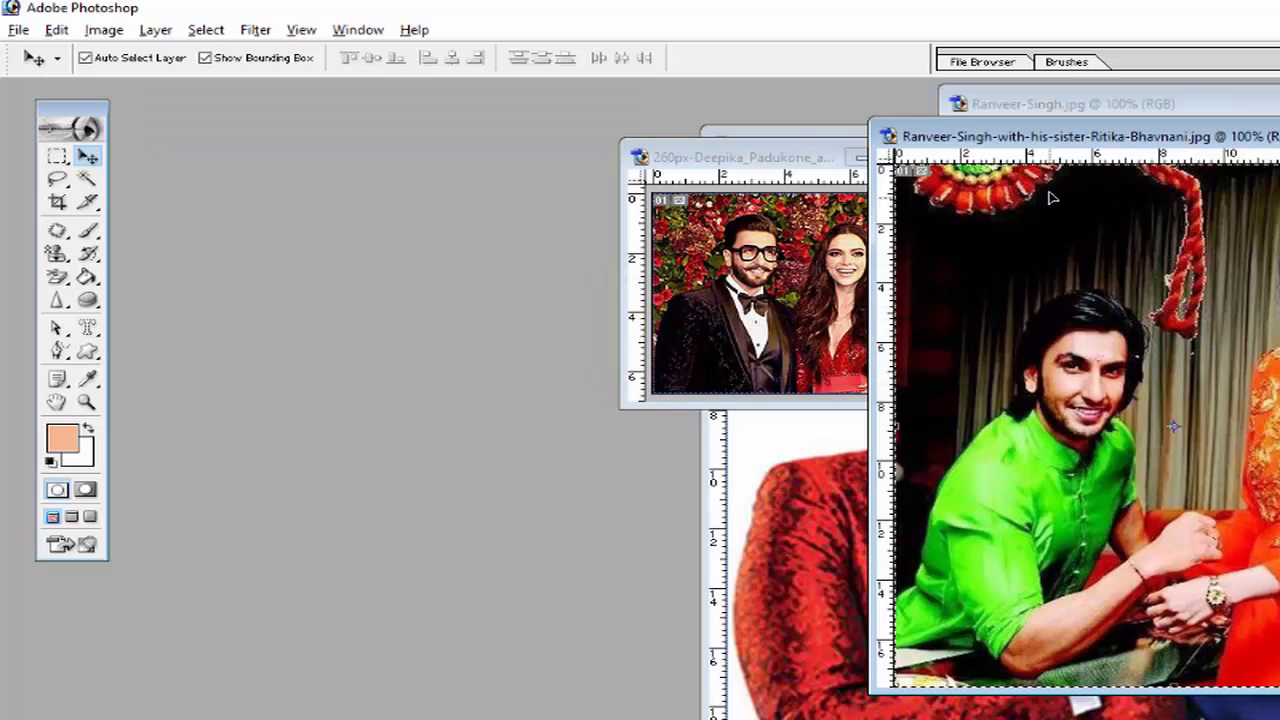
{"action": "left_click", "coordinate": [1278, 136]}
{"action": "left_click", "coordinate": [808, 367]}
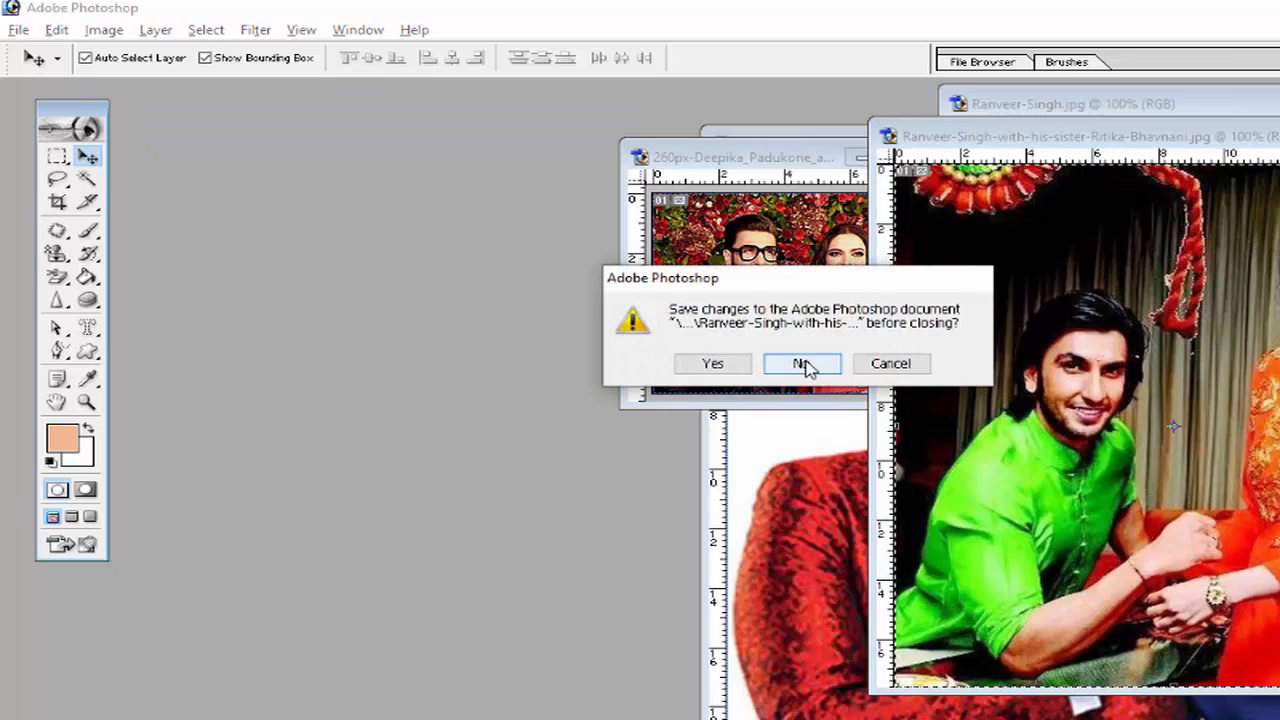
Step: Move the bearded man's portrait window into the open workspace and activate the Rounded Rectangle tool for it
{"action": "left_click_drag", "start_coordinate": [1275, 112], "coordinate": [752, 134]}
{"action": "key", "text": "ctrl+d"}
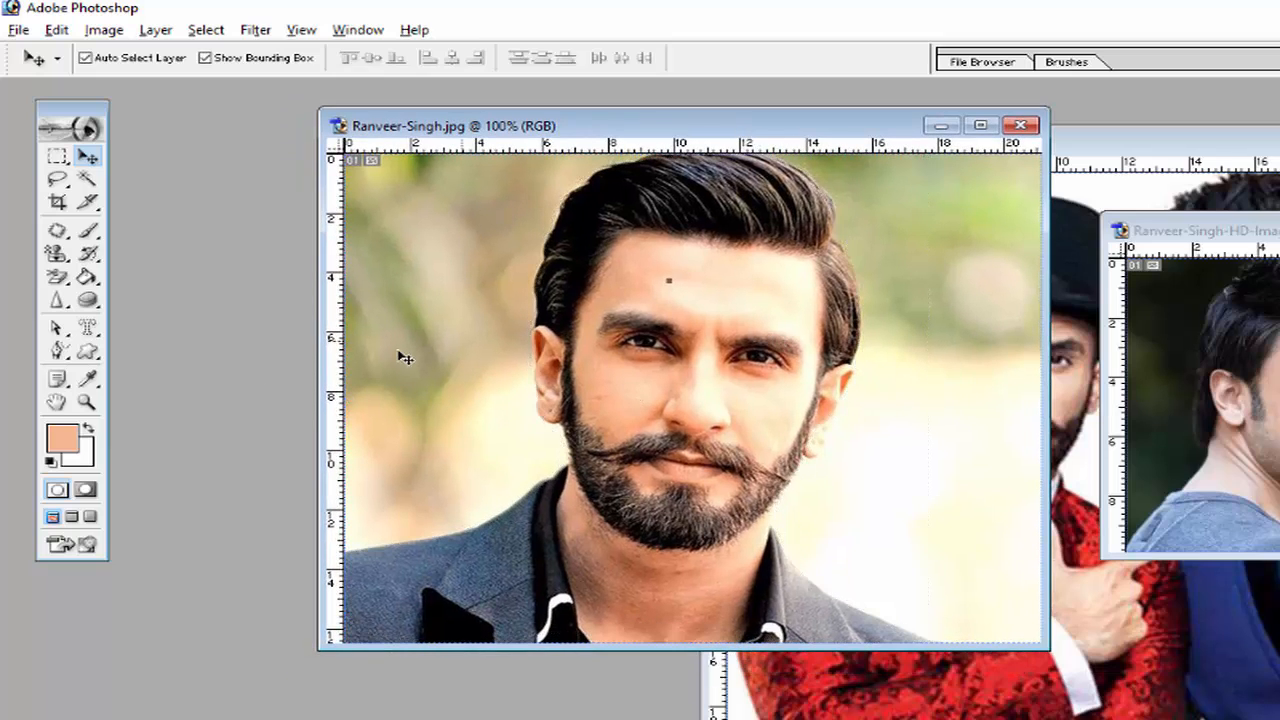
{"action": "left_click", "coordinate": [88, 351]}
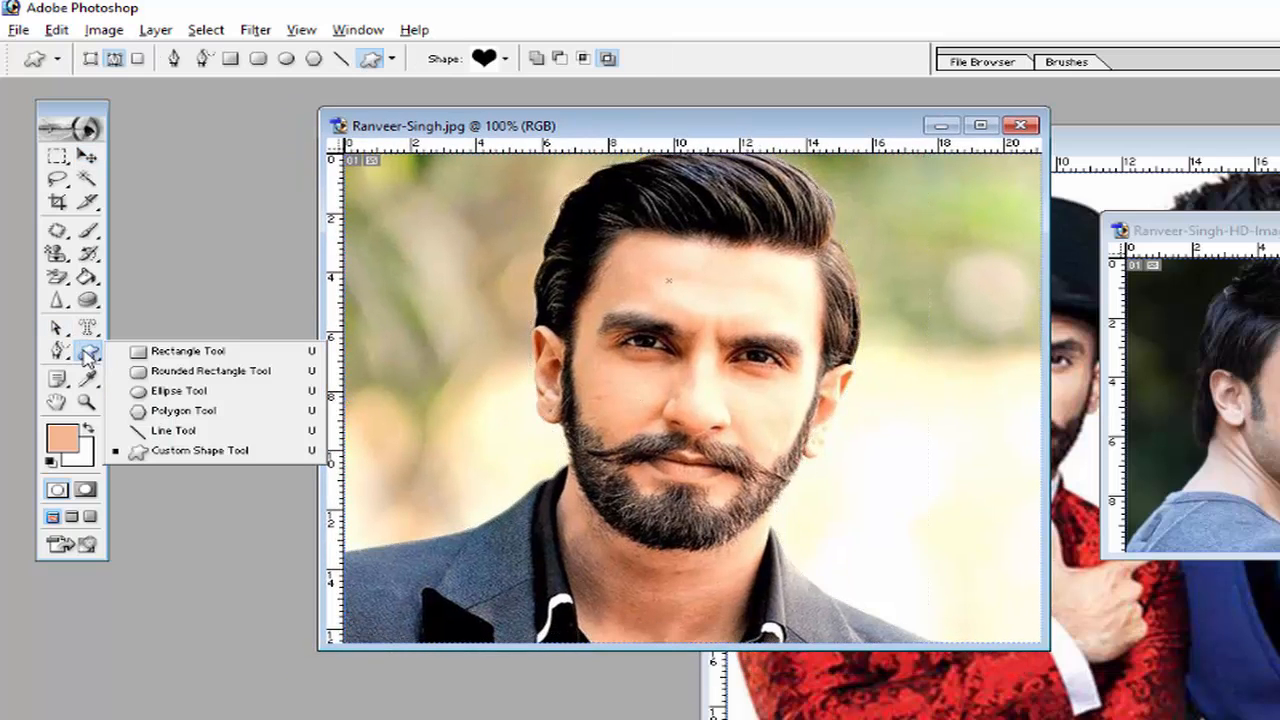
{"action": "left_click", "coordinate": [160, 372]}
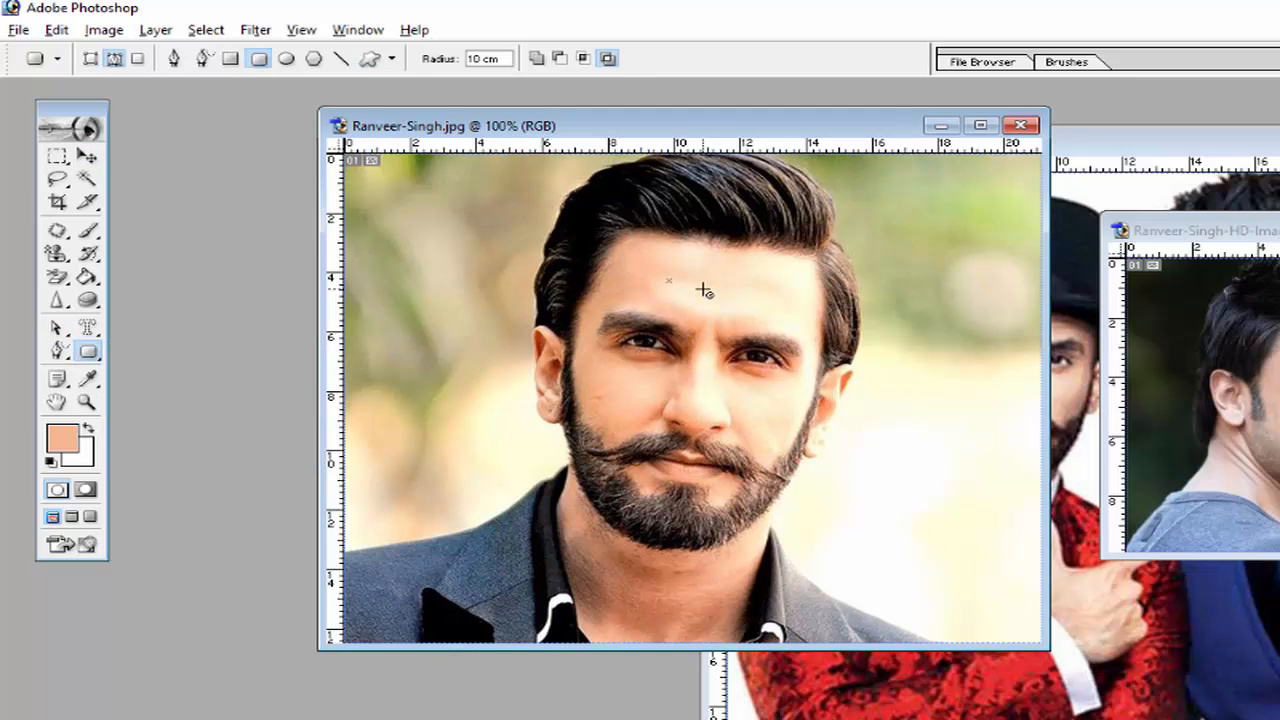